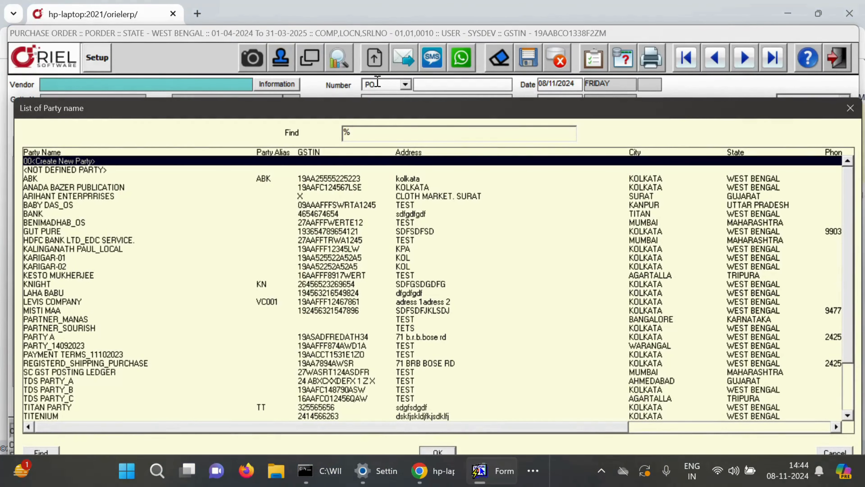
# Step: Choose ANADA BAZER PUBLICATION from the party list as the purchase order's vendor
pyautogui.press('Down')
pyautogui.press('Down')
pyautogui.press('Down')
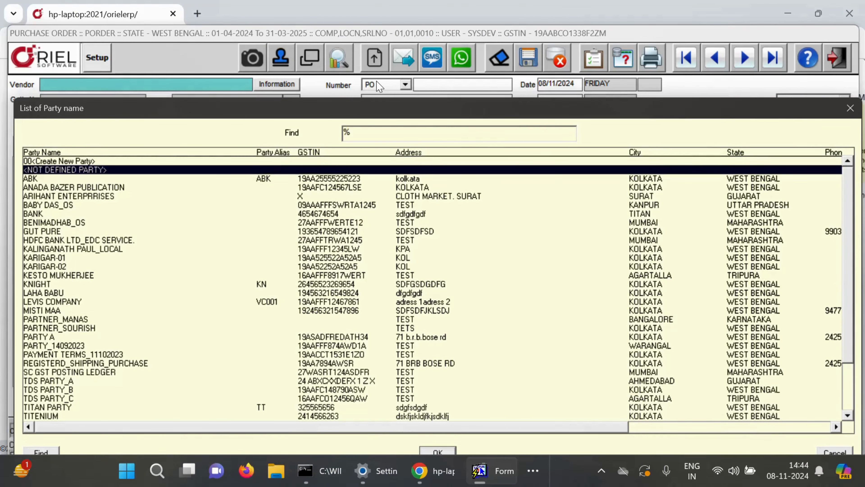
pyautogui.press('Tab')
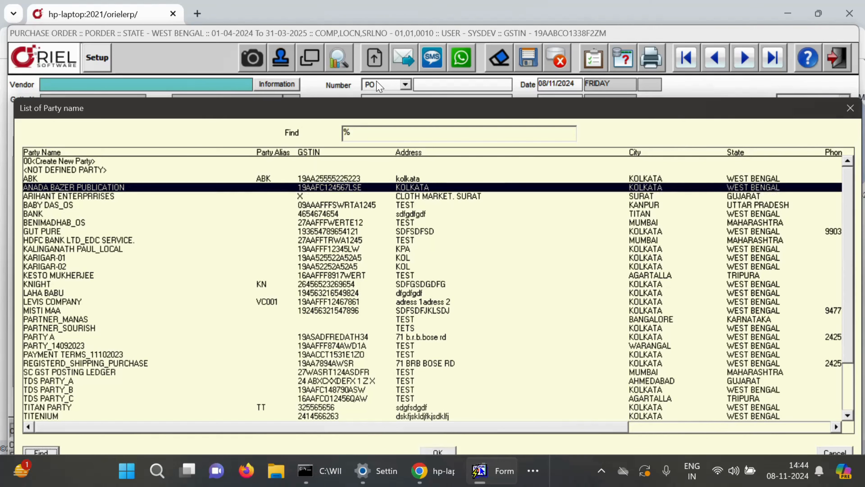
pyautogui.press('Tab')
pyautogui.press('Return')
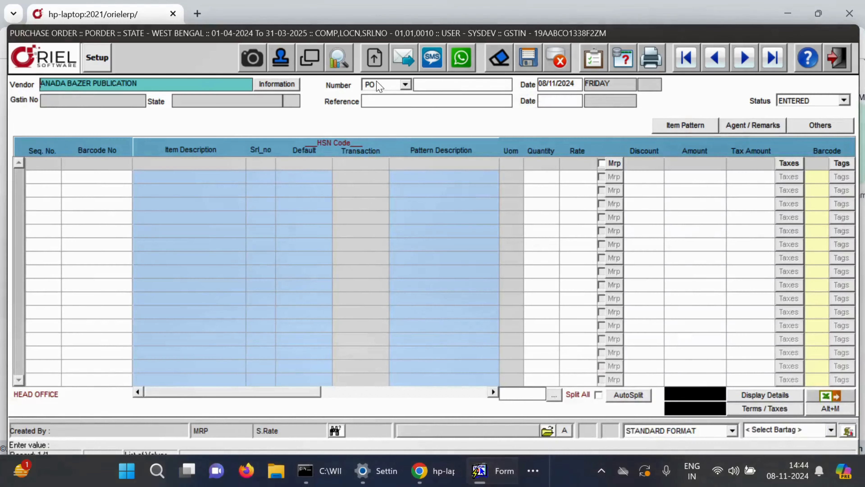
pyautogui.press('Tab')
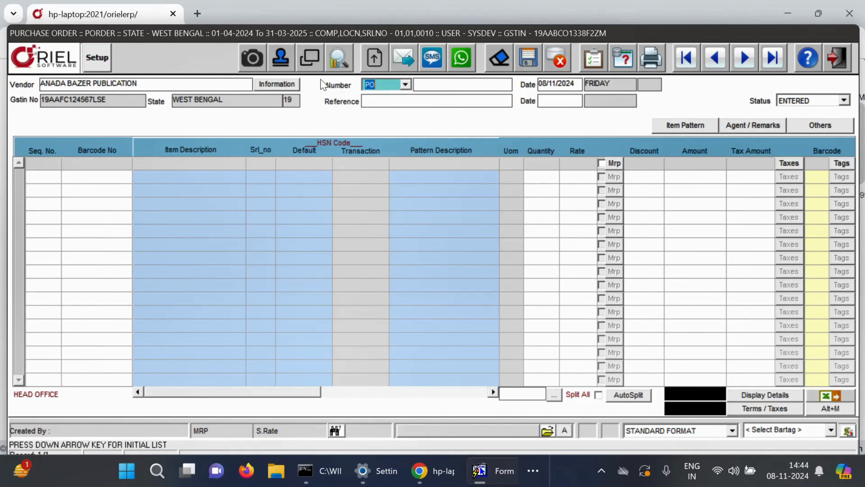
# Step: Review the selected vendor's sub ledger information and return to the purchase order
pyautogui.click(269, 84)
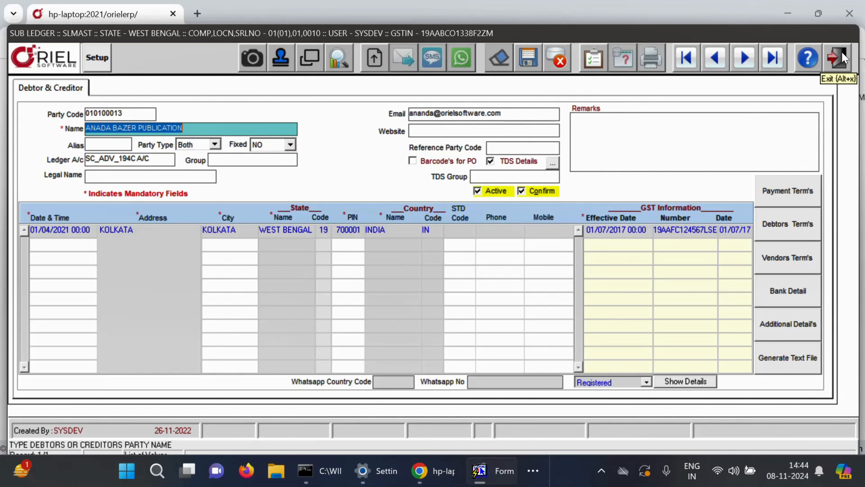
pyautogui.click(839, 58)
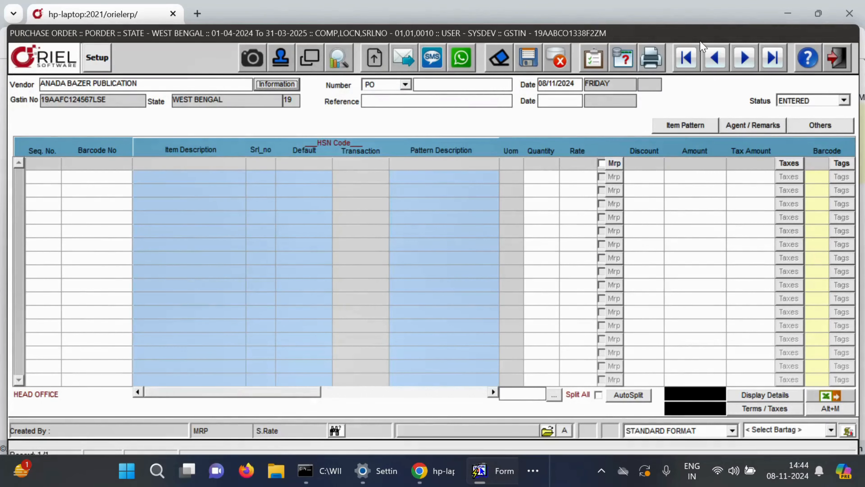
# Step: Set the purchase order date to 01/11/2024 and dismiss the date alert
pyautogui.press('Tab')
pyautogui.press('Tab')
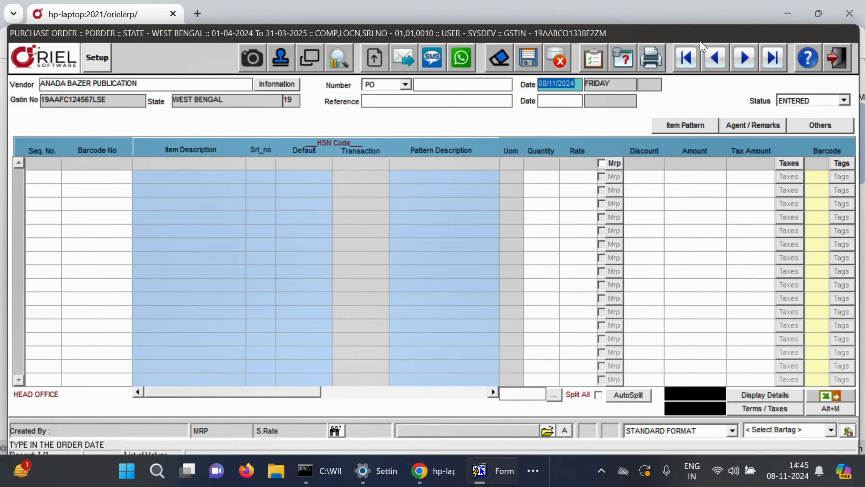
pyautogui.write('01112024')
pyautogui.press('Return')
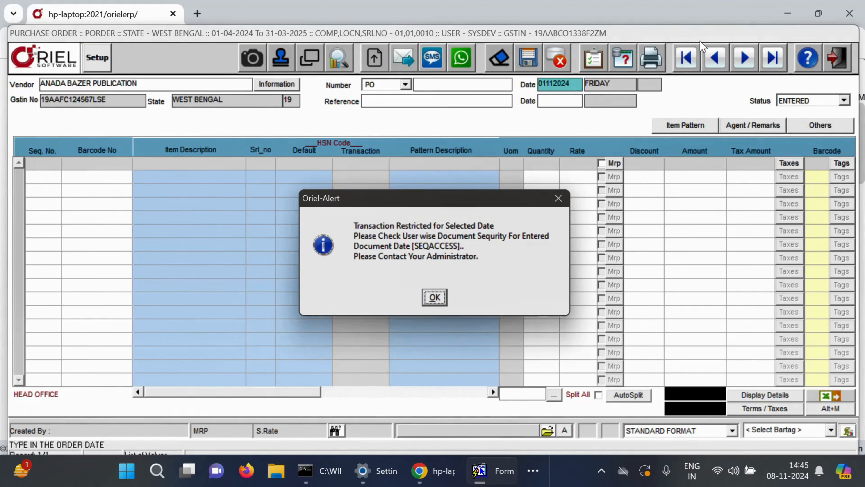
pyautogui.press('Return')
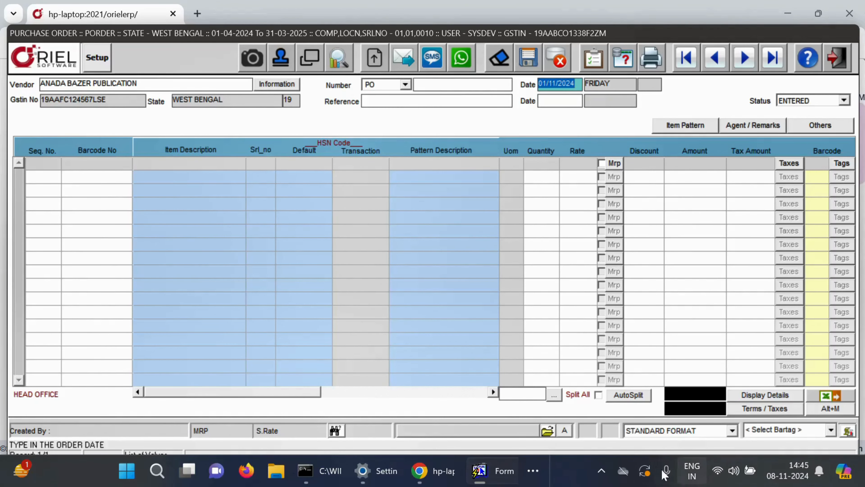
pyautogui.click(536, 477)
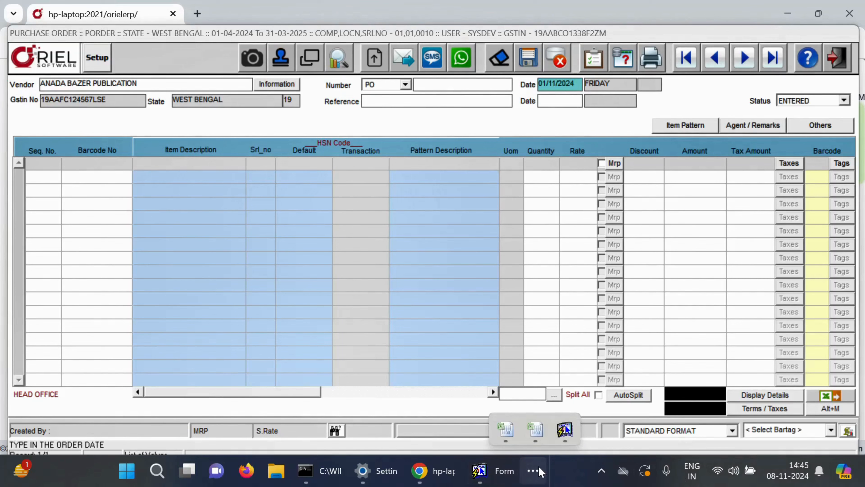
pyautogui.click(602, 466)
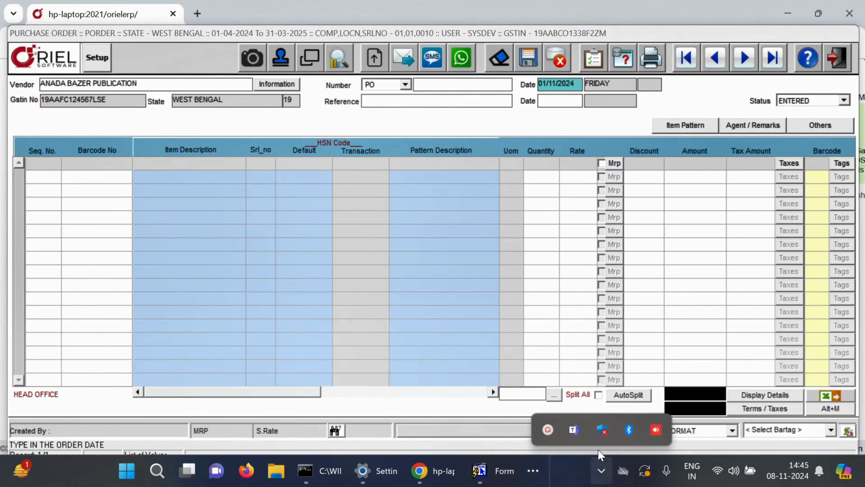
pyautogui.click(549, 430)
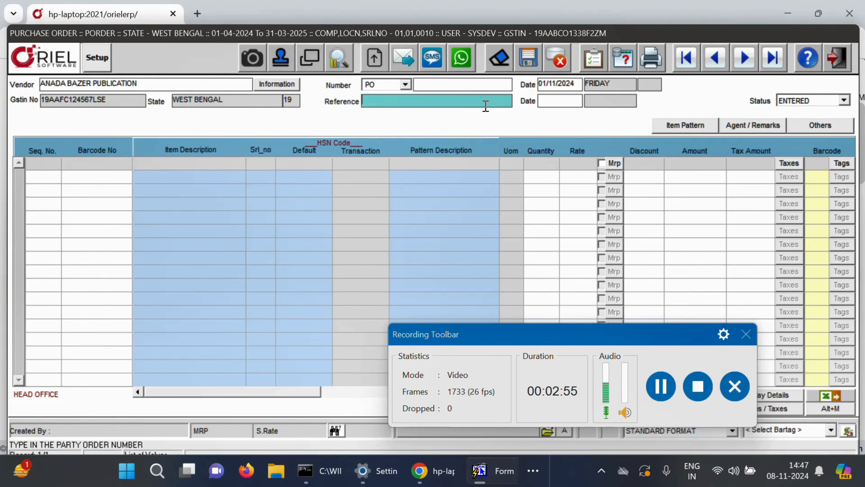
# Step: Enter the party order number as the reference and accept 01/11/2024 as the reference date
pyautogui.write('VERBA')
pyautogui.press('BackSpace')
pyautogui.press('BackSpace')
pyautogui.press('BackSpace')
pyautogui.press('BackSpace')
pyautogui.press('BackSpace')
pyautogui.write('N')
pyautogui.press('BackSpace')
pyautogui.write('PO/')
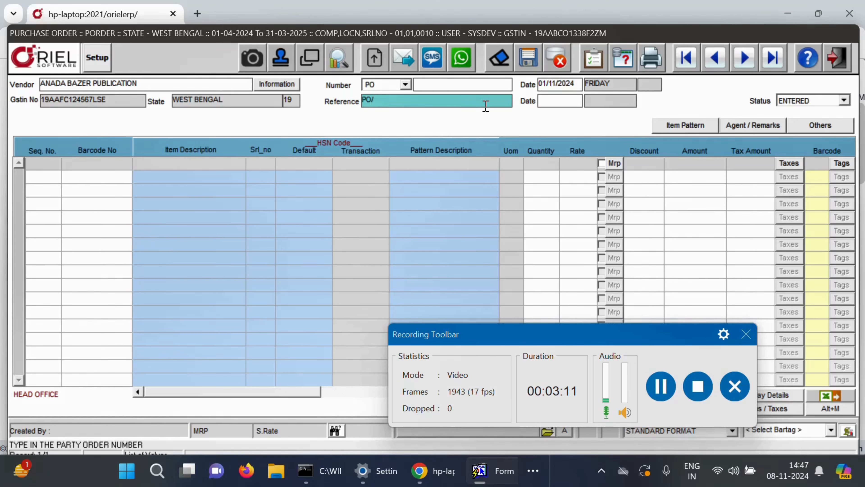
pyautogui.write('2425/0001')
pyautogui.press('Tab')
pyautogui.press('Tab')
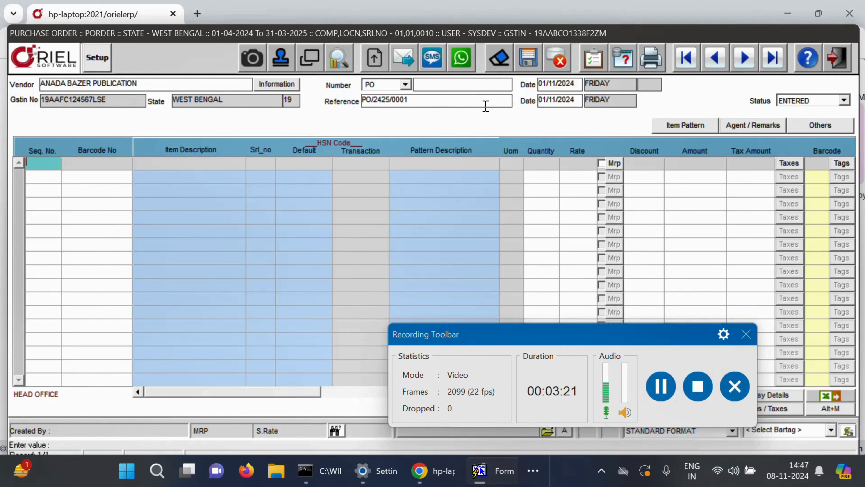
# Step: Pick GST RATE_5_12_18_28_SLAB from the full product list as the item of the first order line
pyautogui.press('Tab')
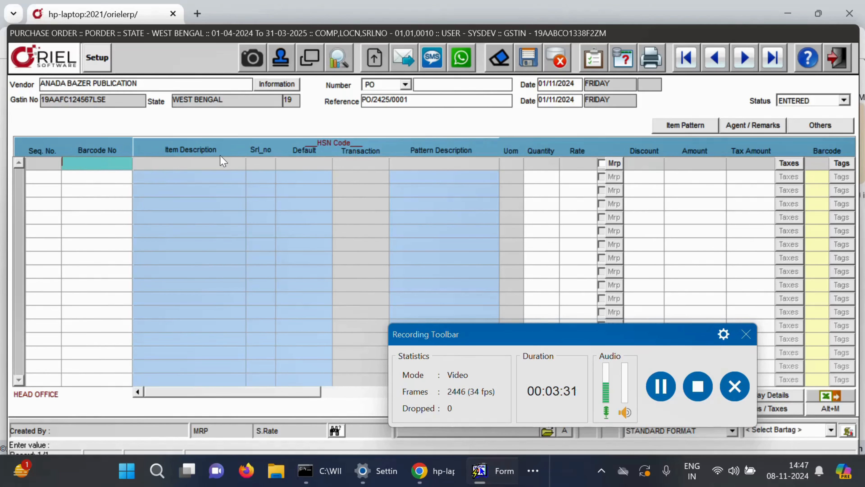
pyautogui.click(208, 163)
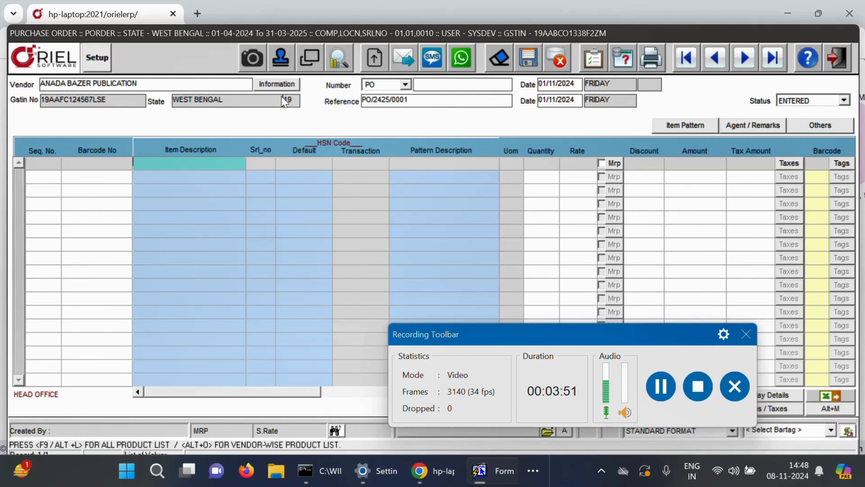
pyautogui.press('F9')
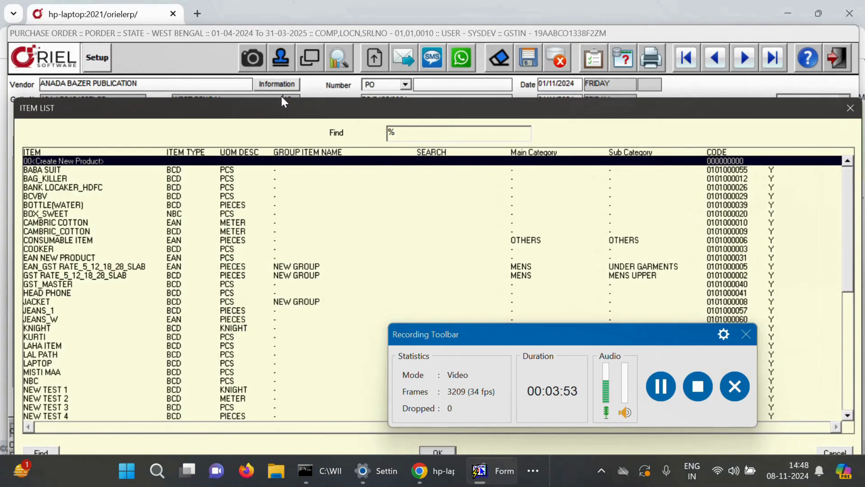
pyautogui.press('Down')
pyautogui.press('Down')
pyautogui.press('Down')
pyautogui.press('Down')
pyautogui.press('Down')
pyautogui.press('Down')
pyautogui.press('Down')
pyautogui.press('Down')
pyautogui.press('Down')
pyautogui.press('Down')
pyautogui.press('Down')
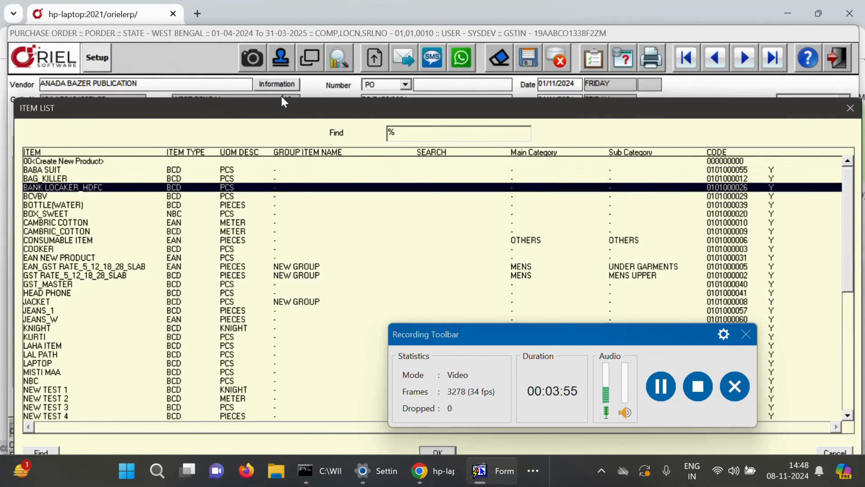
pyautogui.press('Down')
pyautogui.press('Down')
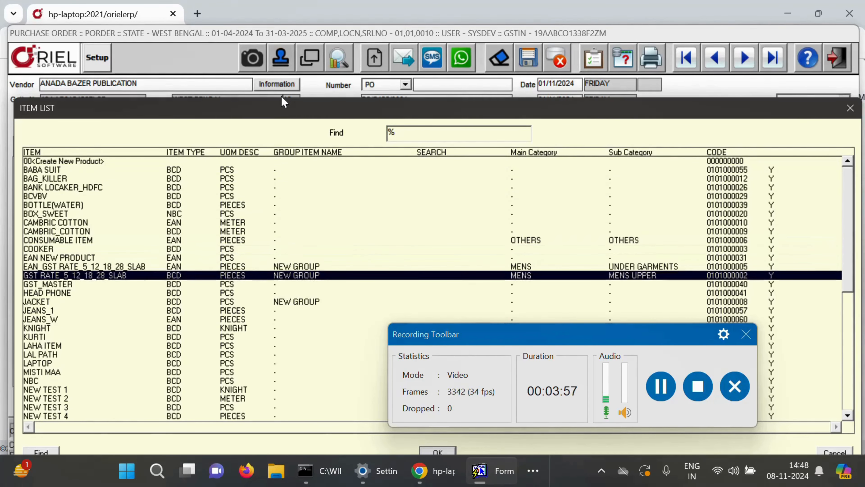
pyautogui.press('Down')
pyautogui.press('Up')
pyautogui.press('Return')
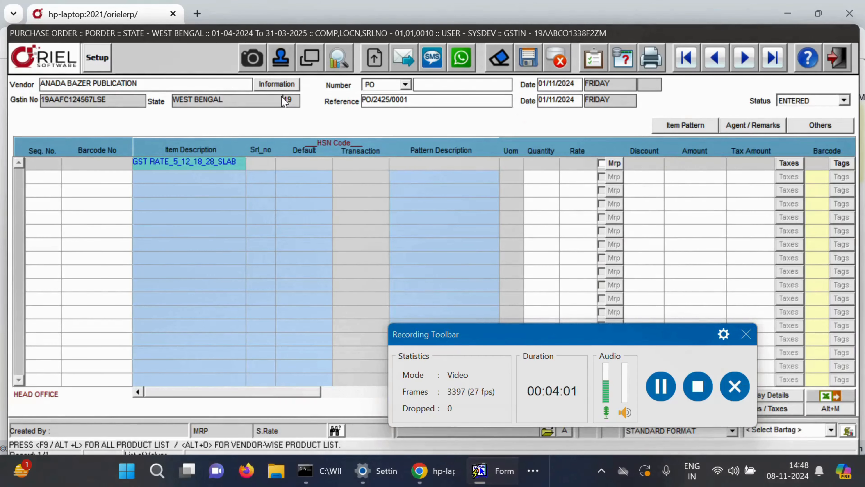
# Step: Complete the item line with serial number 1, quantity 100 and rate 200
pyautogui.write('1')
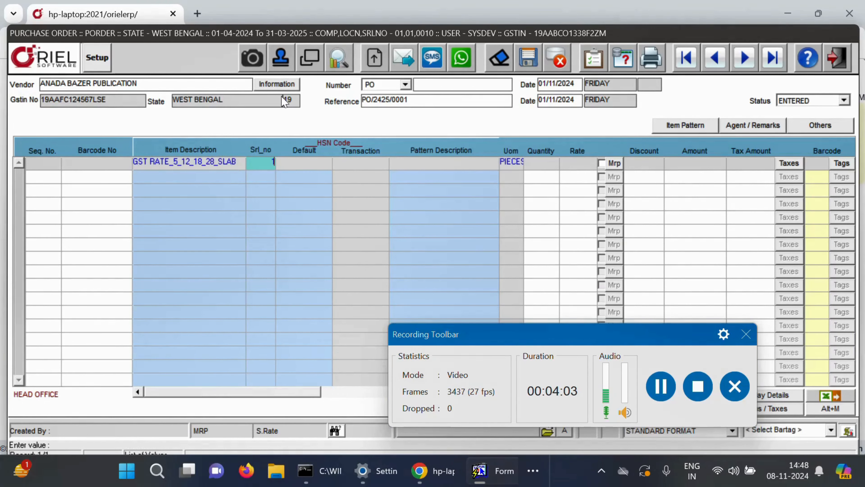
pyautogui.press('Return')
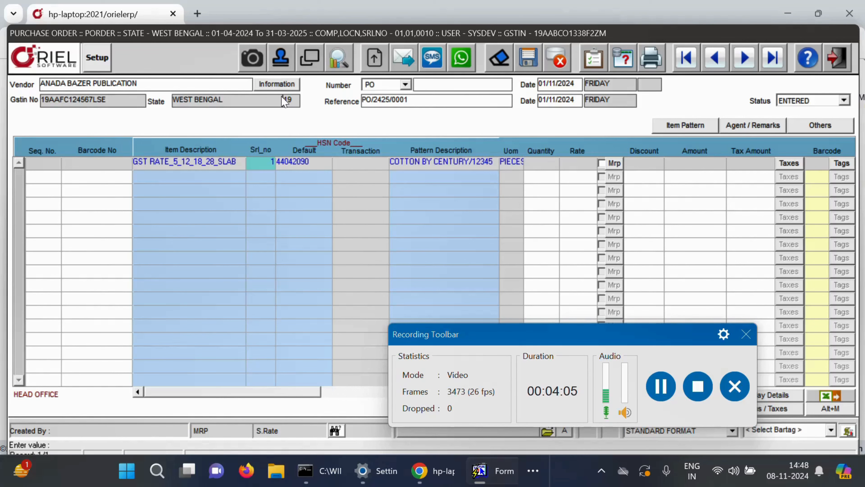
pyautogui.write('100')
pyautogui.press('Return')
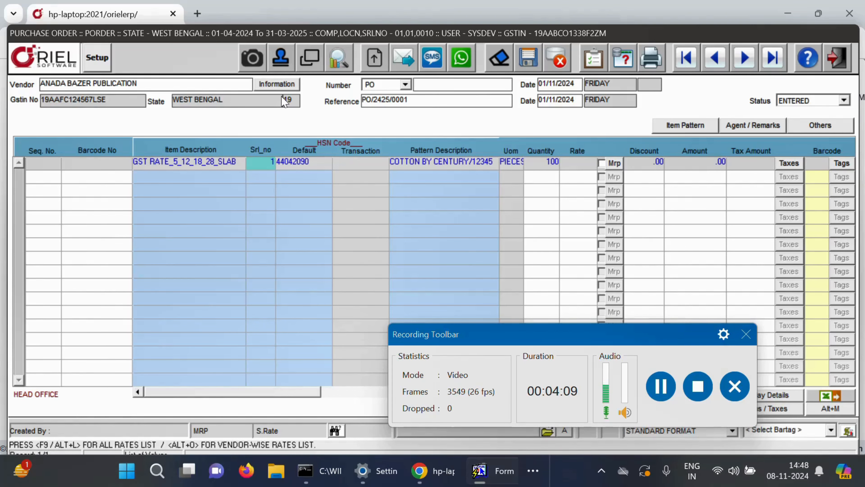
pyautogui.write('200')
pyautogui.press('Return')
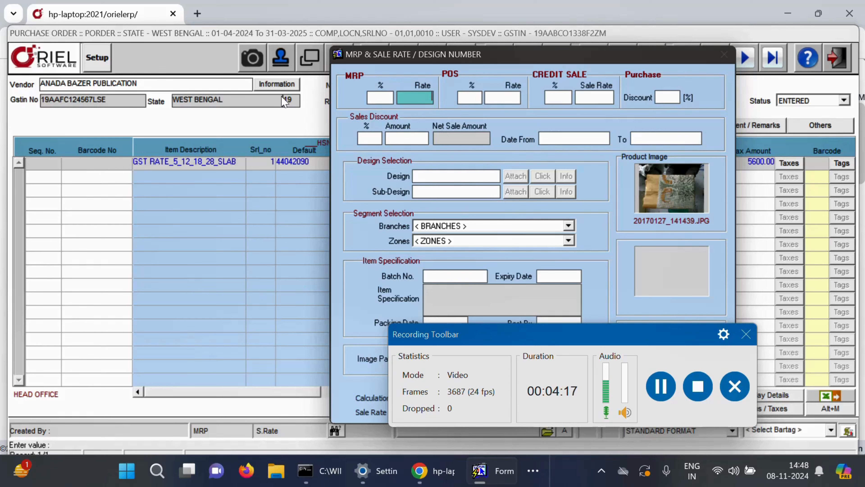
# Step: Set the item's MRP rate to 200 and its POS rate to 180, continuing past the sale rate alert
pyautogui.press('Return')
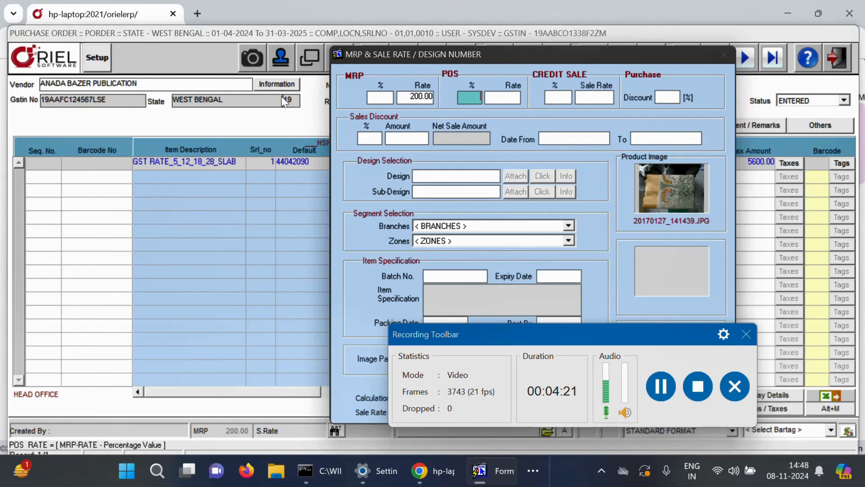
pyautogui.press('Return')
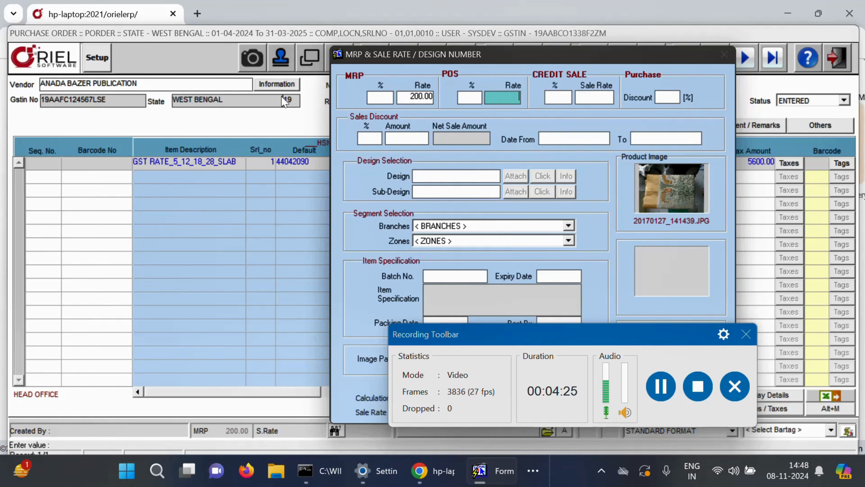
pyautogui.write('180')
pyautogui.press('Return')
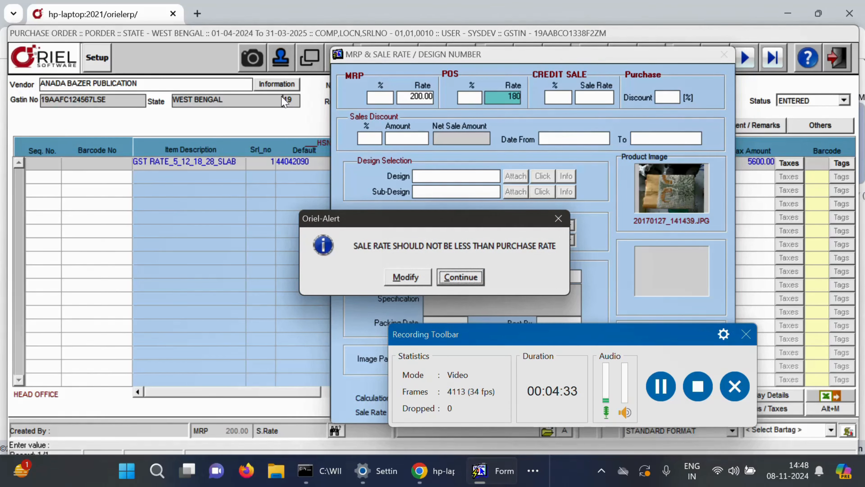
pyautogui.press('Tab')
pyautogui.press('Return')
pyautogui.press('Return')
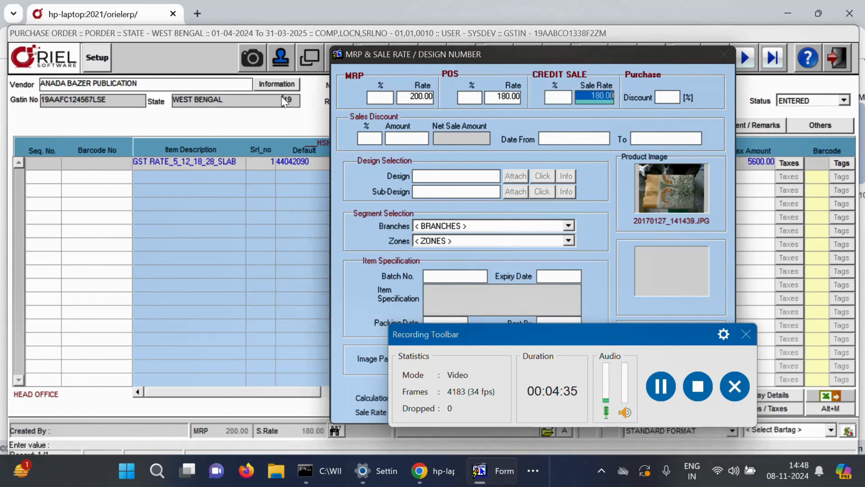
# Step: Set the item's credit sale rate to 160 and continue past the purchase rate alerts
pyautogui.write('160')
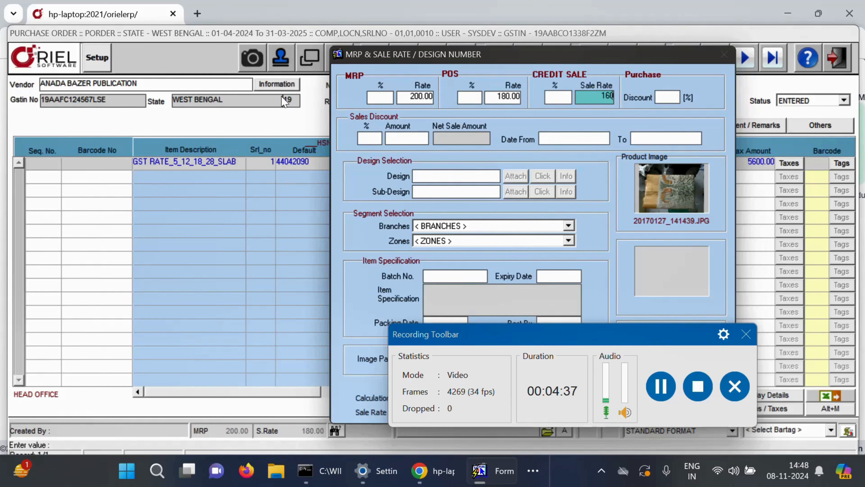
pyautogui.press('Return')
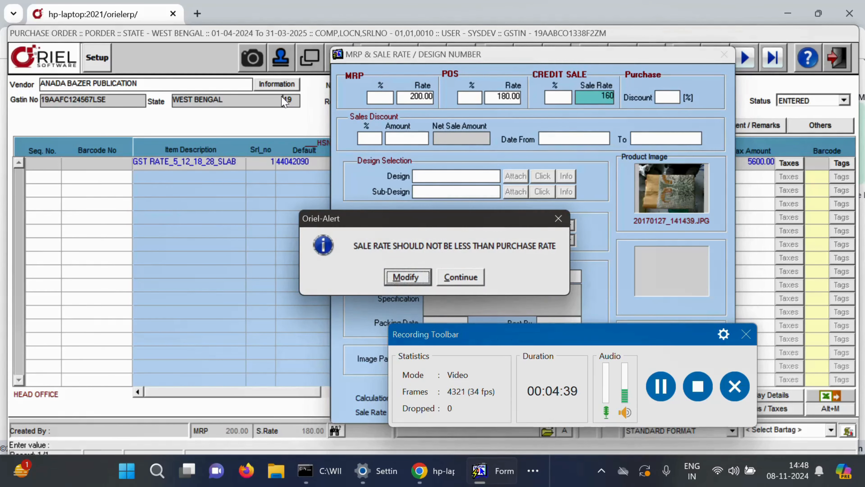
pyautogui.press('Return')
pyautogui.press('Return')
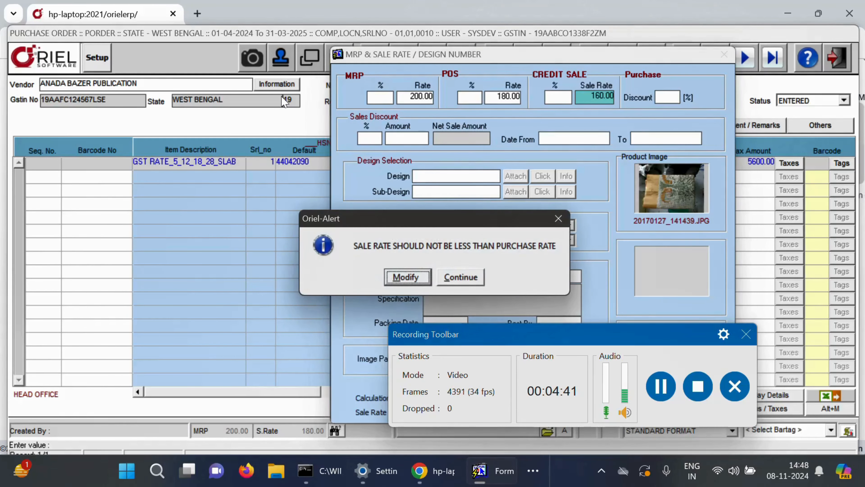
pyautogui.press('Right')
pyautogui.press('Return')
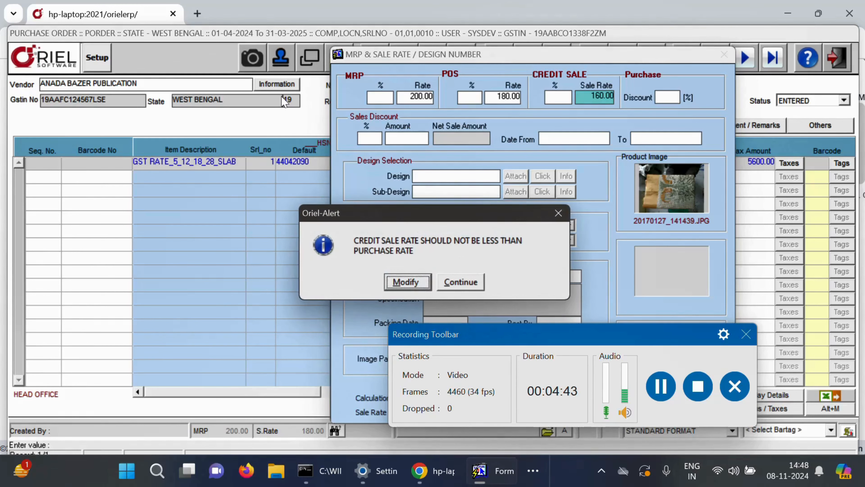
pyautogui.press('Right')
pyautogui.press('Return')
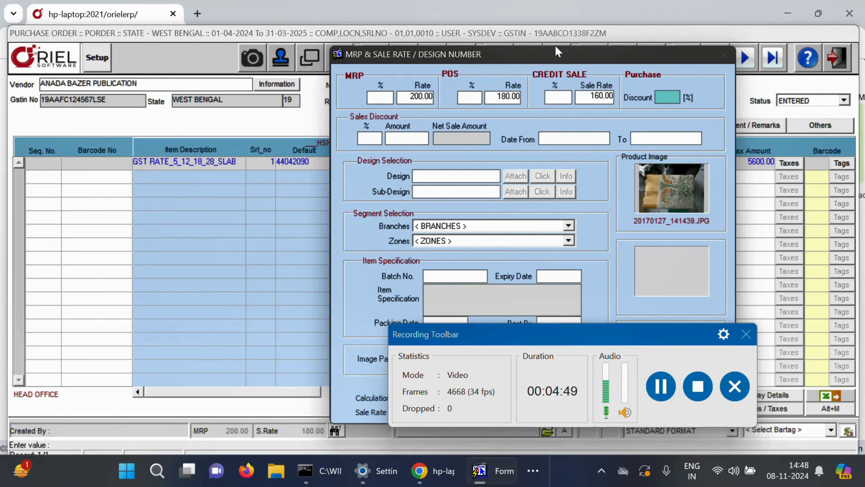
# Step: Set the item's purchase discount to 2%
pyautogui.moveTo(557, 55); pyautogui.dragTo(536, 52)
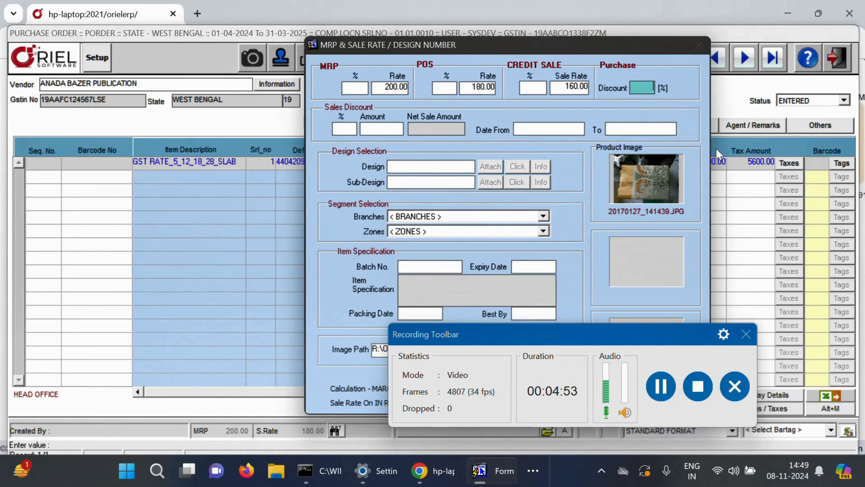
pyautogui.write('3')
pyautogui.press('Return')
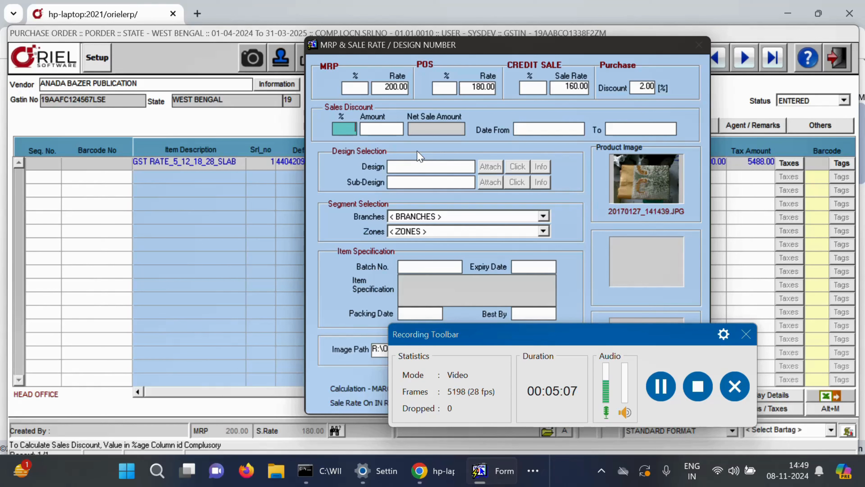
# Step: Set the item's sales discount to 10% and try a discount start date of 31/03/2024 00:01
pyautogui.press('Return')
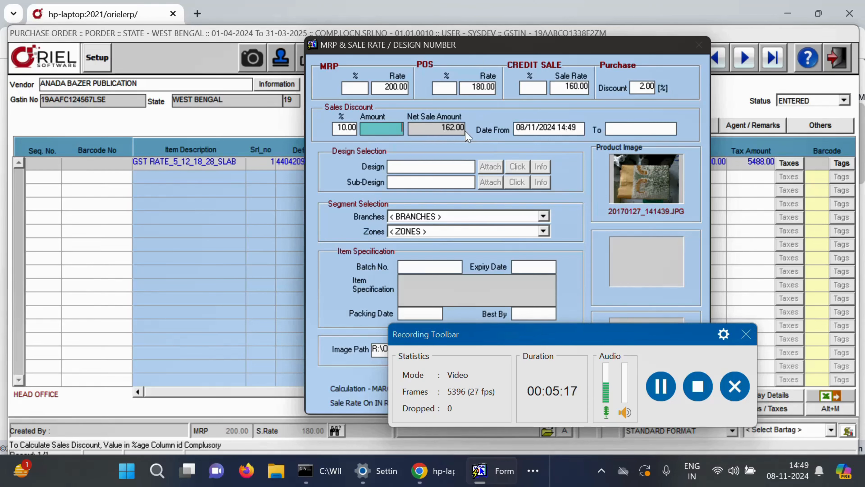
pyautogui.click(581, 133)
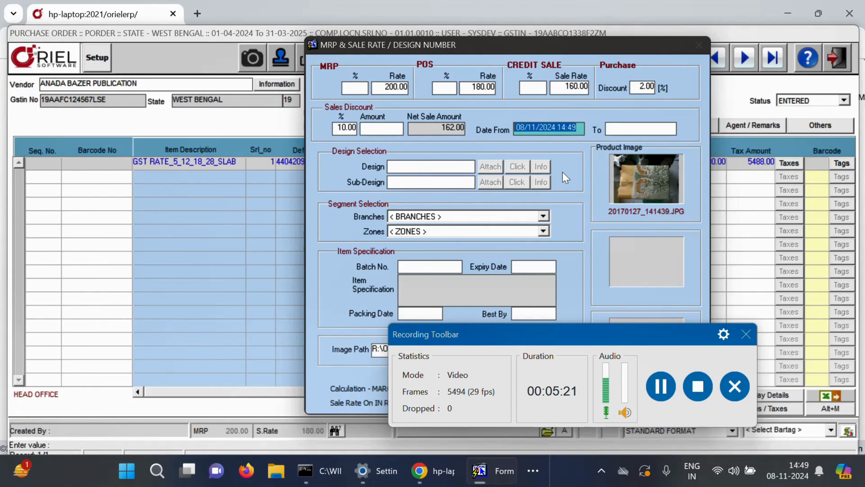
pyautogui.write('3')
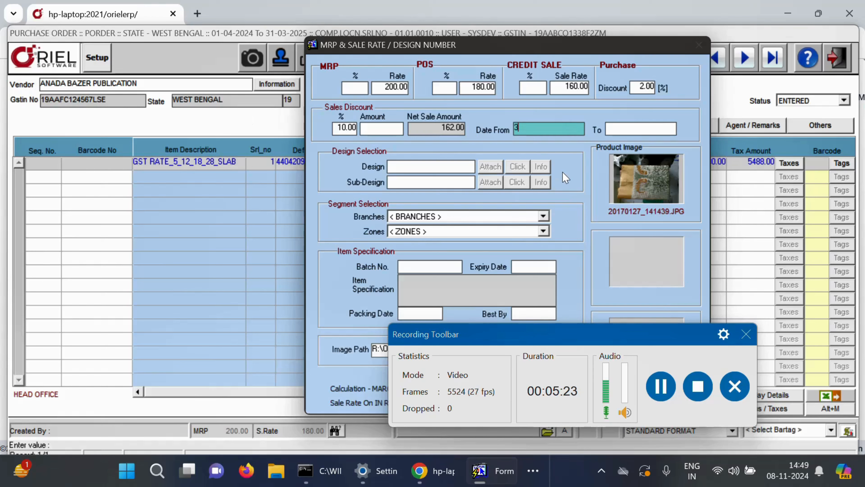
pyautogui.write('1032024')
pyautogui.press('Return')
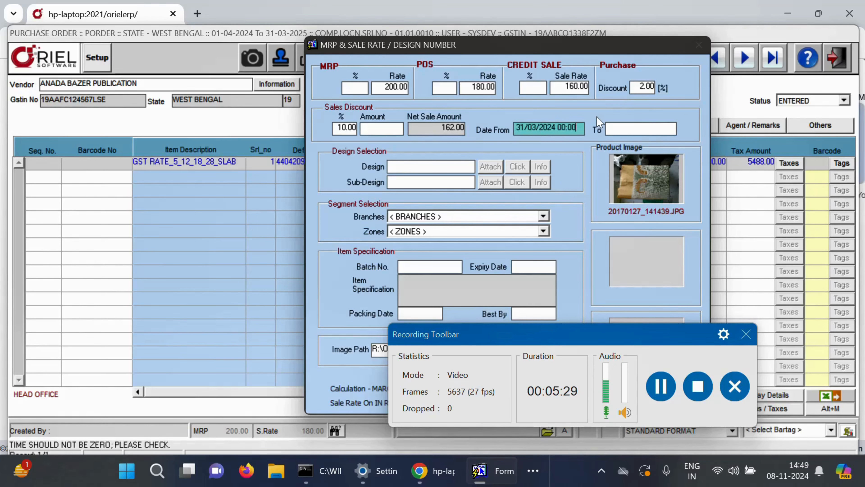
pyautogui.press('BackSpace')
pyautogui.write('1')
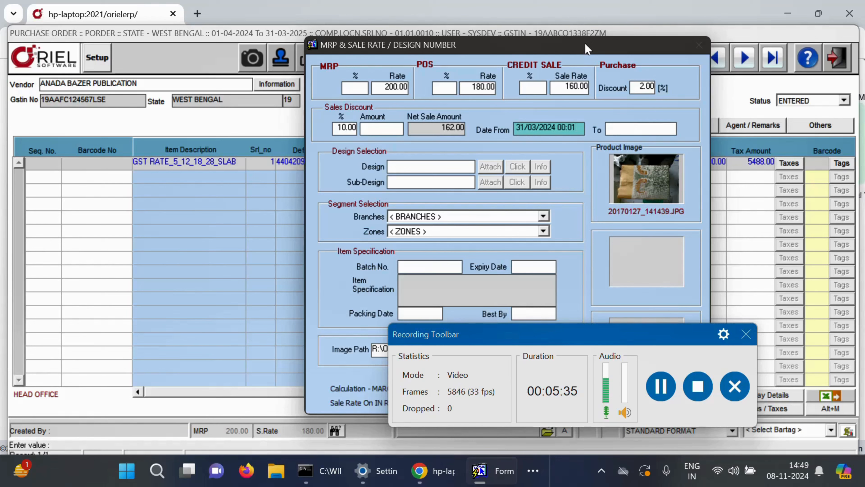
pyautogui.press('Return')
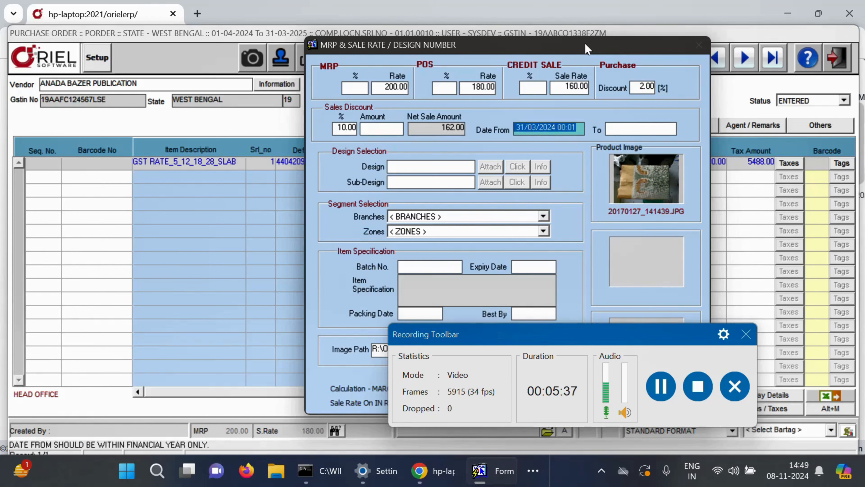
# Step: Change the year of the sales discount's start date to 2025
pyautogui.press('End')
pyautogui.press('Left')
pyautogui.press('Left')
pyautogui.press('Left')
pyautogui.press('Left')
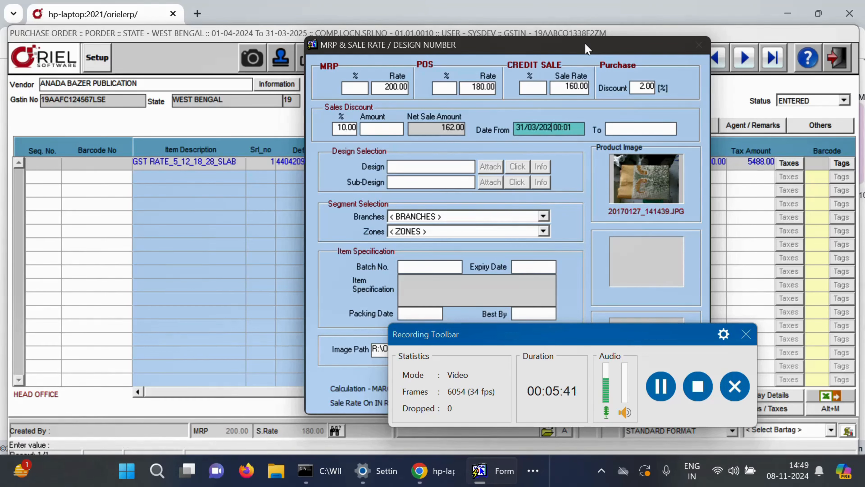
pyautogui.press('BackSpace')
pyautogui.write('5')
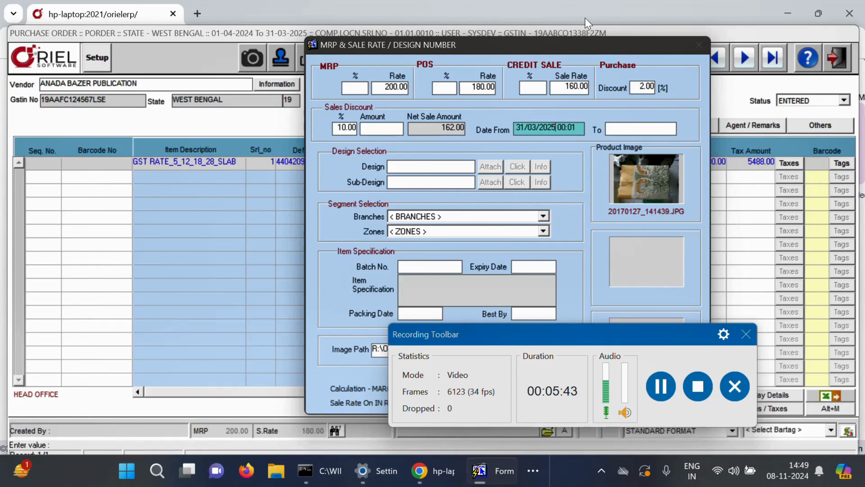
pyautogui.press('Return')
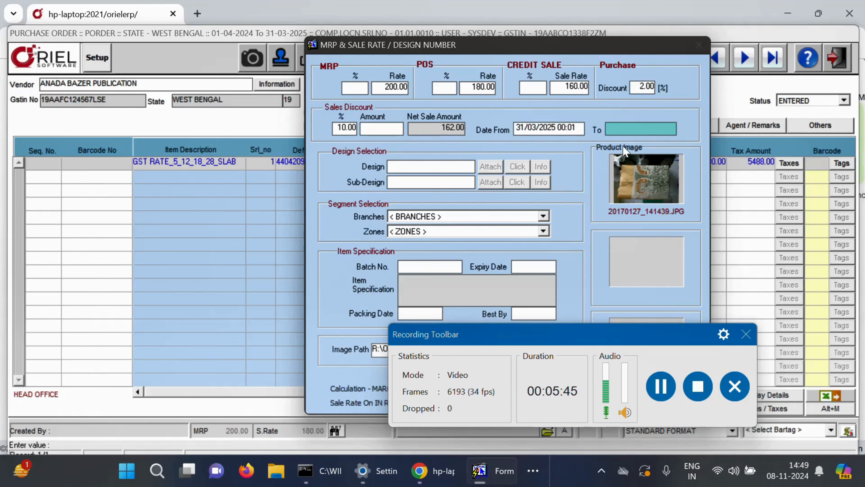
# Step: Set the sales discount's end date to 31/03/2025 00:01
pyautogui.click(581, 128)
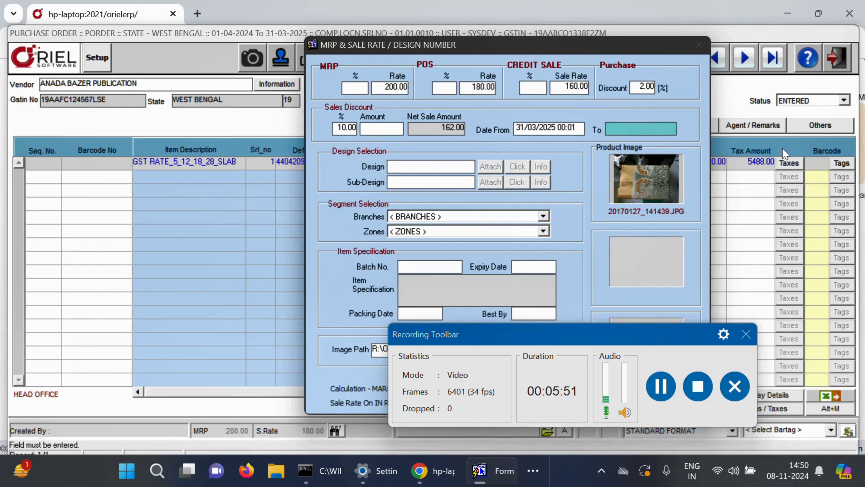
pyautogui.write('31/03/20')
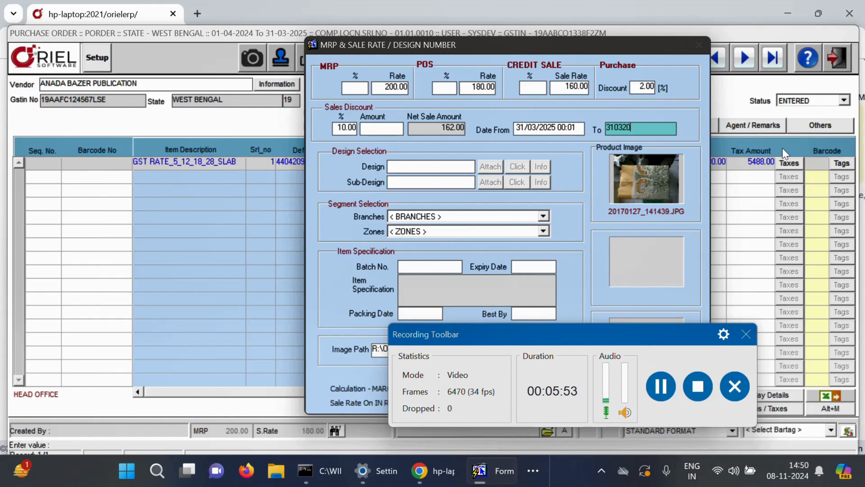
pyautogui.write('25')
pyautogui.press('Return')
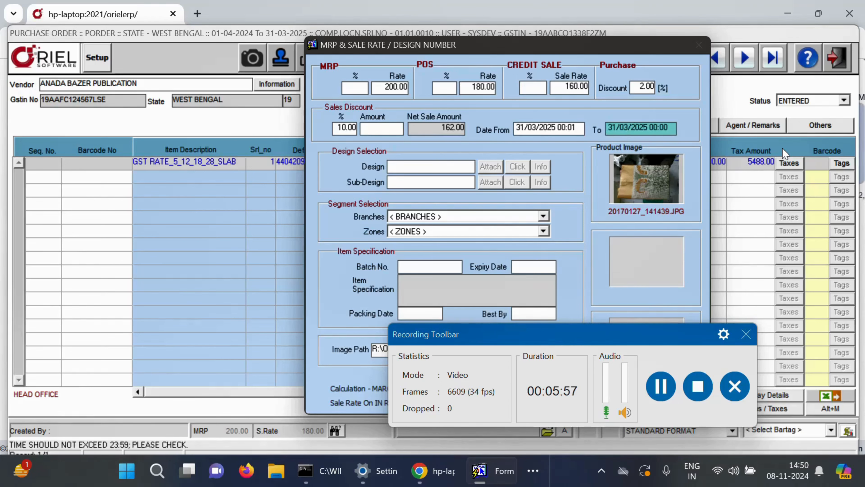
pyautogui.press('BackSpace')
pyautogui.write('1')
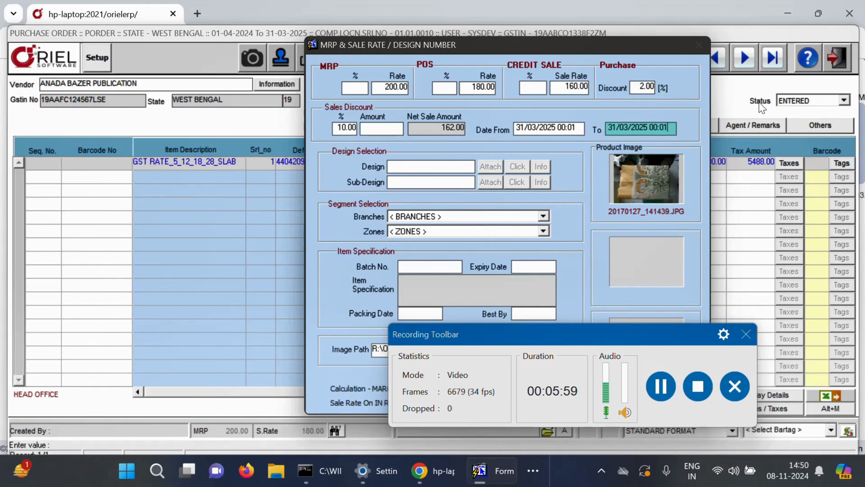
pyautogui.press('Return')
# Step: Set the sales discount's start date to 08/11/2024 00:01 and accept the existing end date
pyautogui.moveTo(580, 125); pyautogui.dragTo(266, 177)
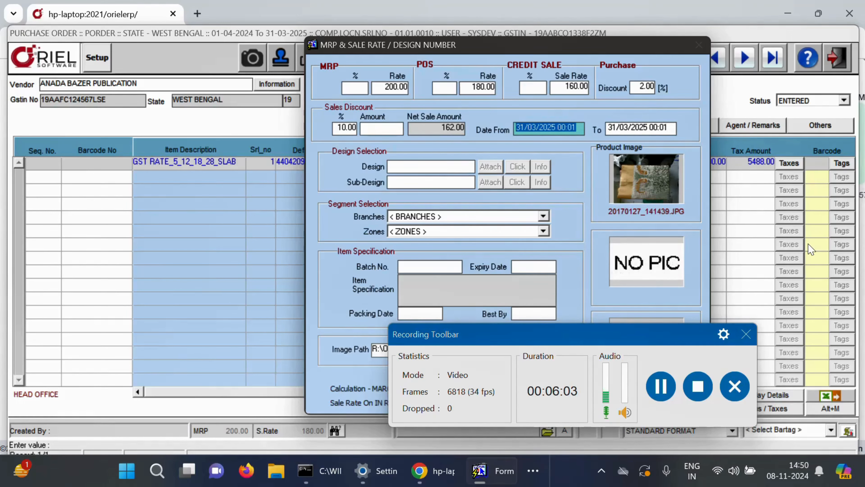
pyautogui.write('08')
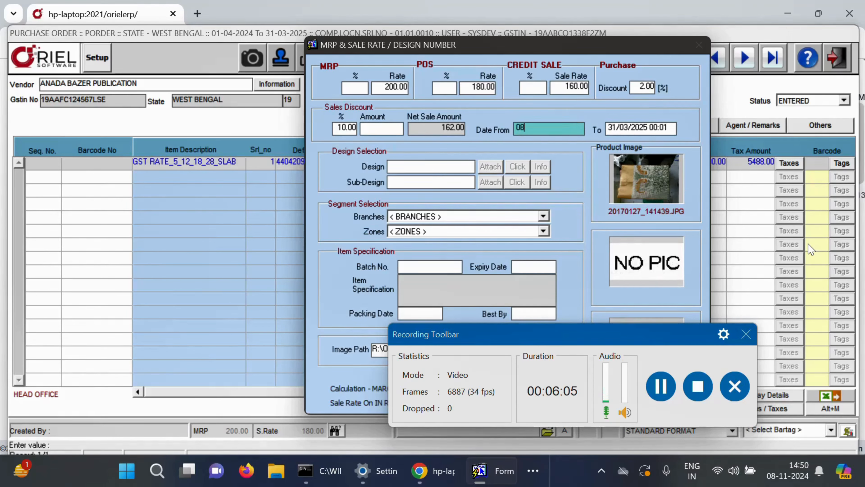
pyautogui.write('/11/20')
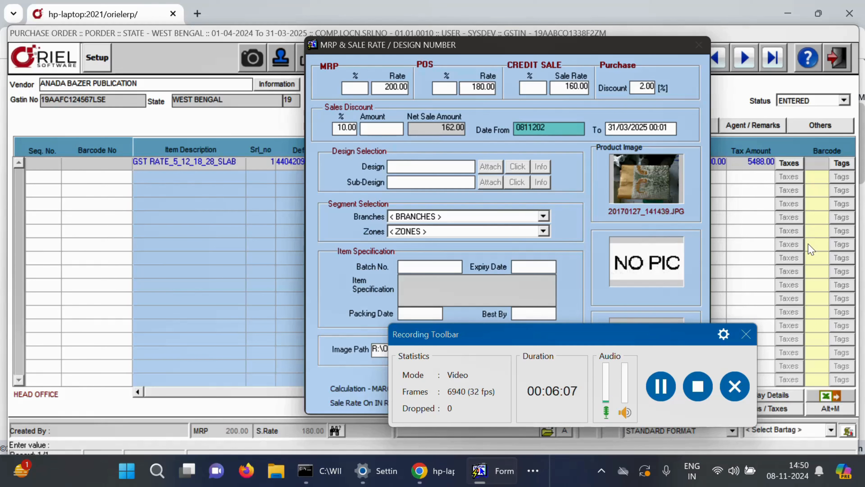
pyautogui.write('24')
pyautogui.press('Return')
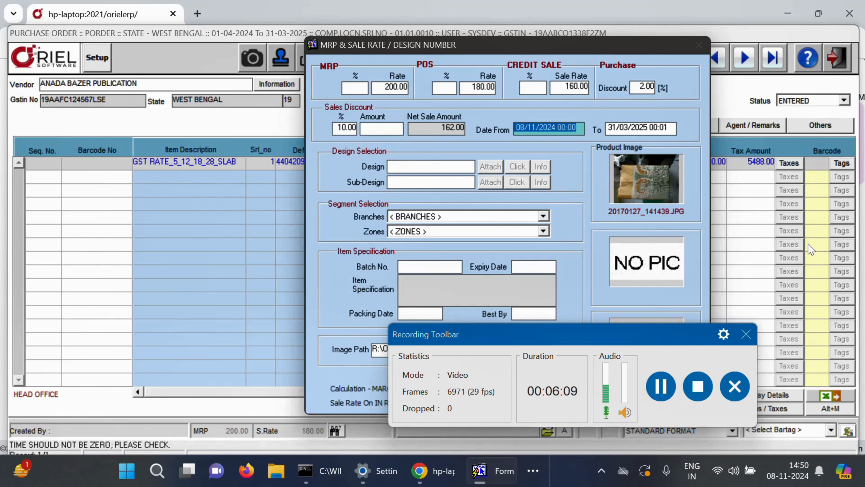
pyautogui.press('BackSpace')
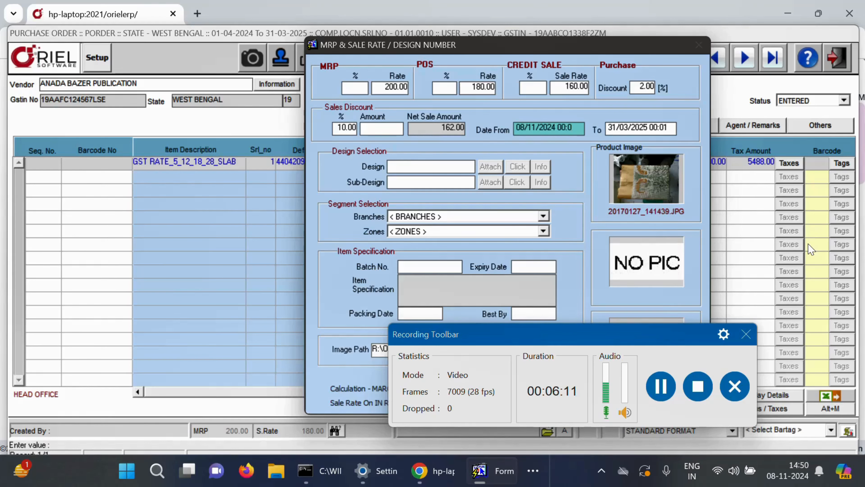
pyautogui.press('Return')
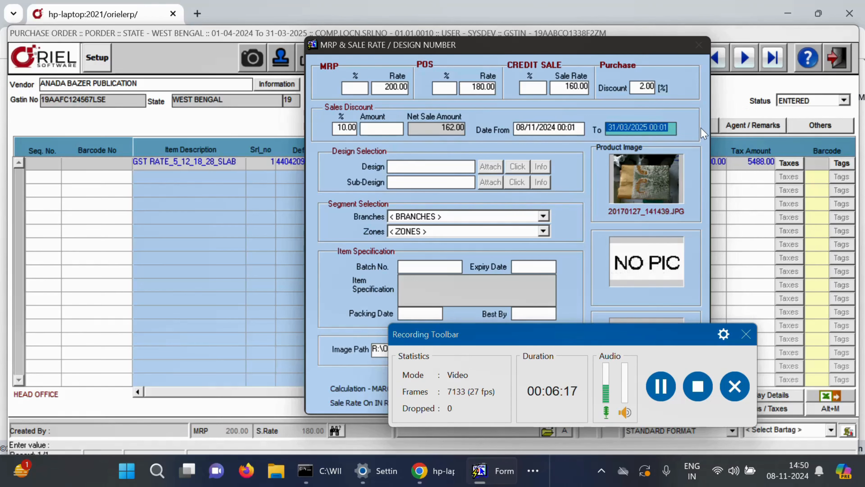
pyautogui.press('Return')
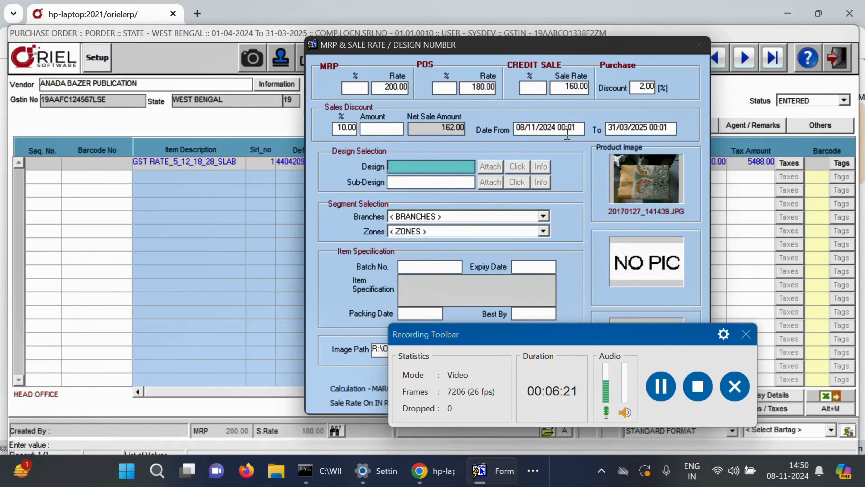
# Step: Enter T123 as the item's design and close the sale rate and design window
pyautogui.write('T123')
pyautogui.press('F9')
pyautogui.press('Escape')
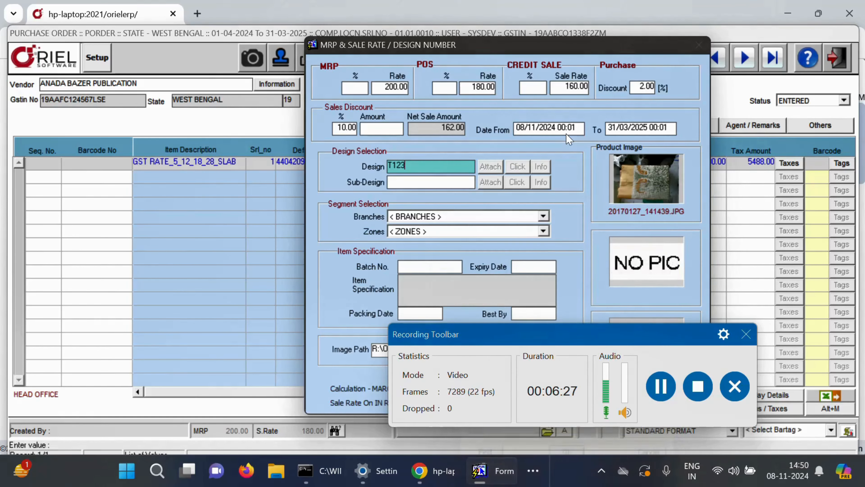
pyautogui.press('Tab')
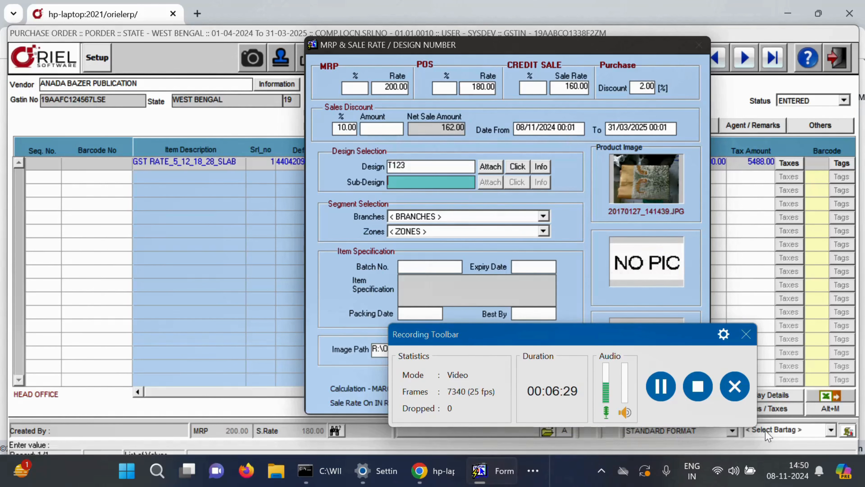
pyautogui.moveTo(675, 340); pyautogui.dragTo(650, 468)
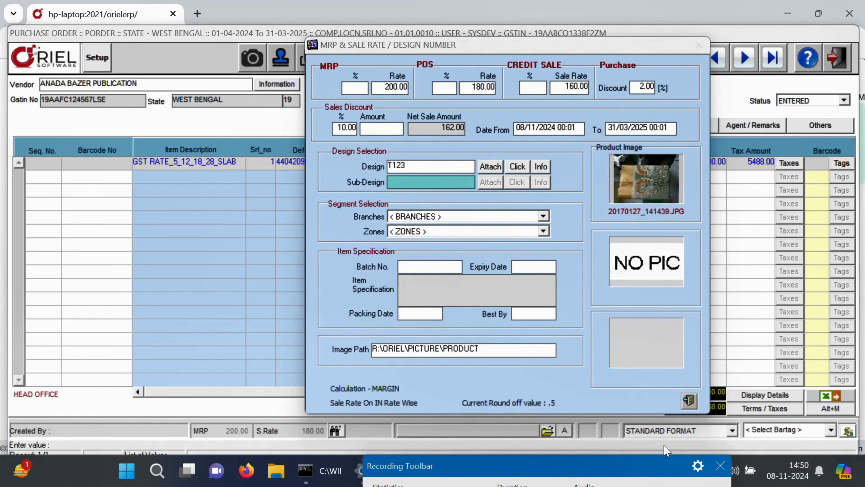
pyautogui.click(686, 404)
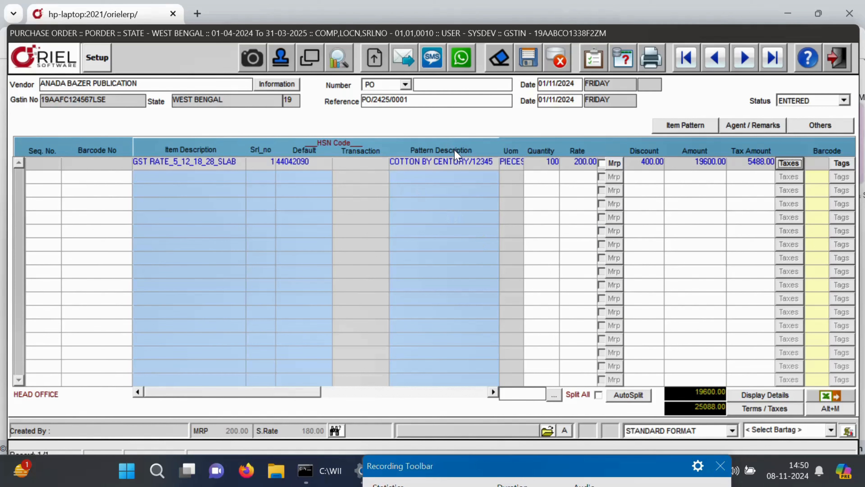
# Step: Save the purchase order, dismiss the order calculation alert and save the order again
pyautogui.press('F10')
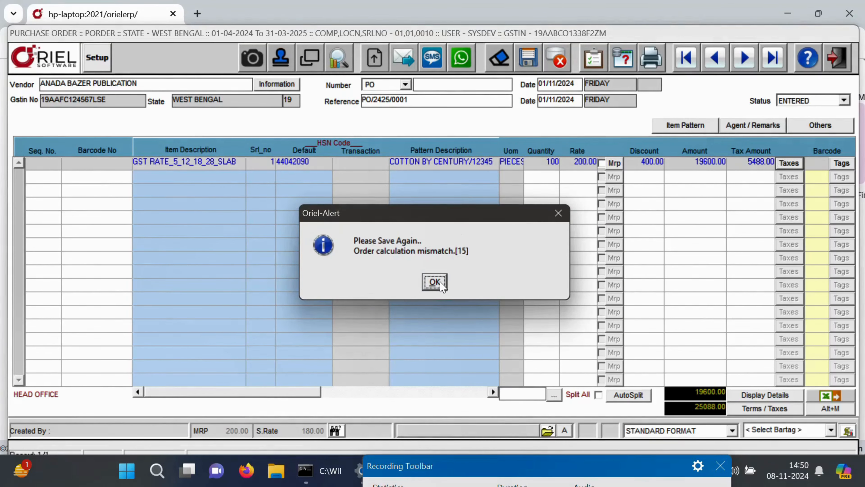
pyautogui.click(499, 467)
pyautogui.moveTo(499, 468); pyautogui.dragTo(521, 218)
pyautogui.click(661, 266)
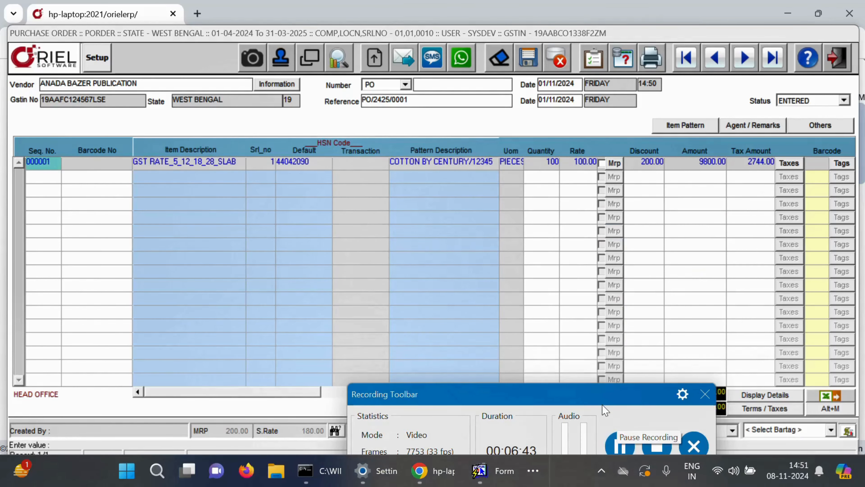
pyautogui.moveTo(584, 394); pyautogui.dragTo(553, 438)
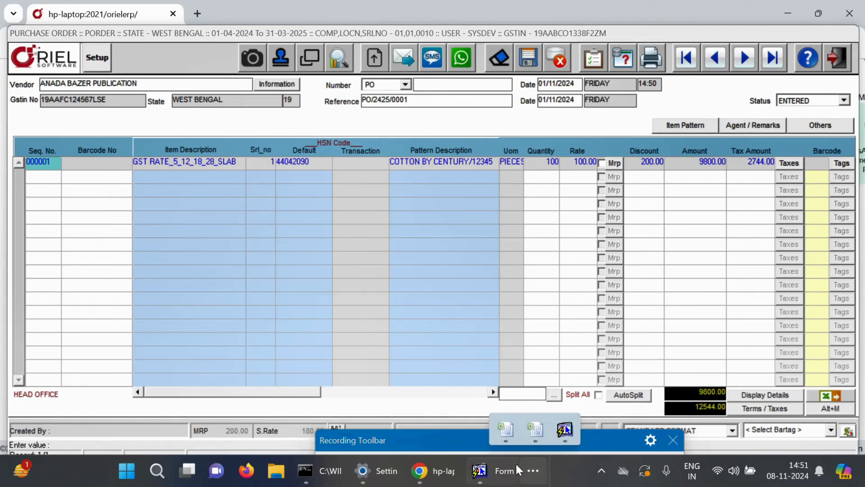
pyautogui.moveTo(526, 441)
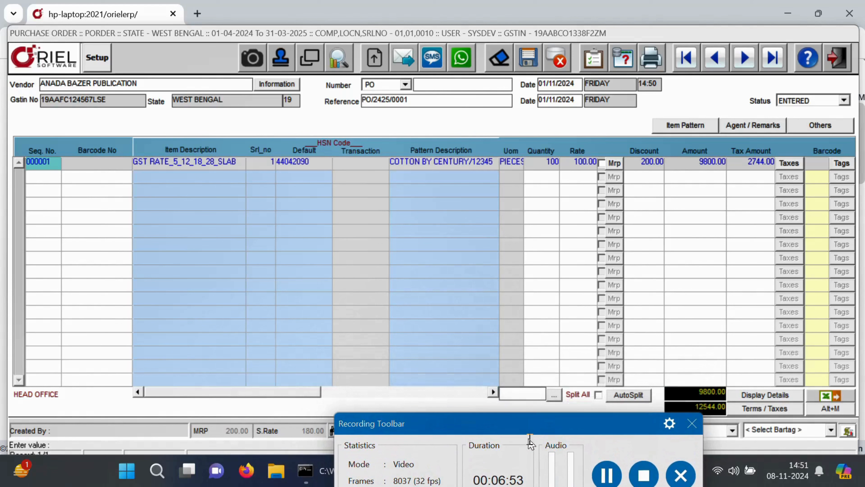
pyautogui.click(509, 163)
pyautogui.press('F10')
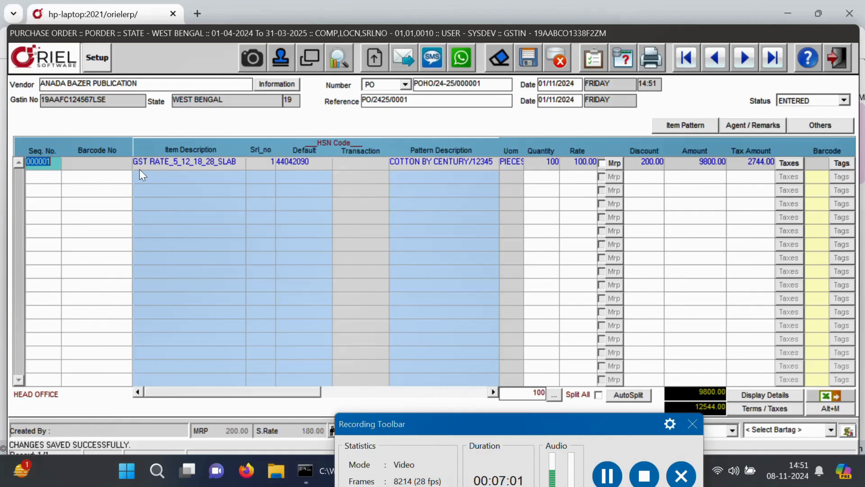
# Step: Add KURTI from the item list as the purchase order's second line
pyautogui.press('Down')
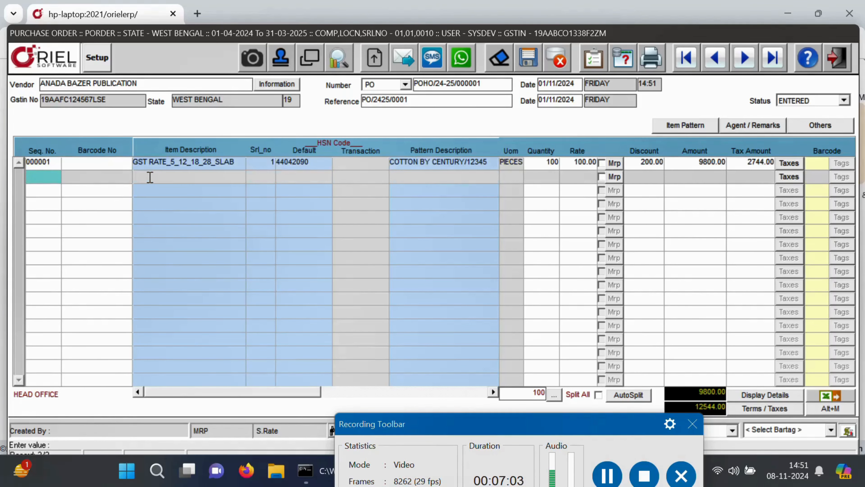
pyautogui.click(148, 177)
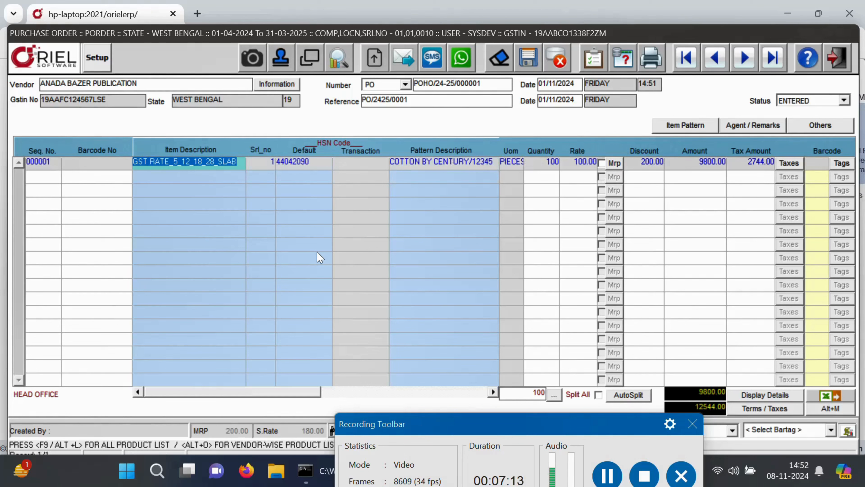
pyautogui.press('Return')
pyautogui.press('Return')
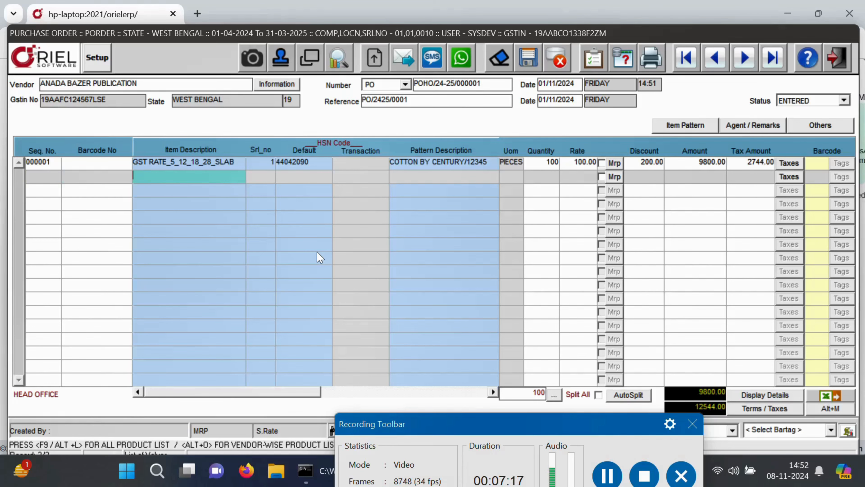
pyautogui.press('F9')
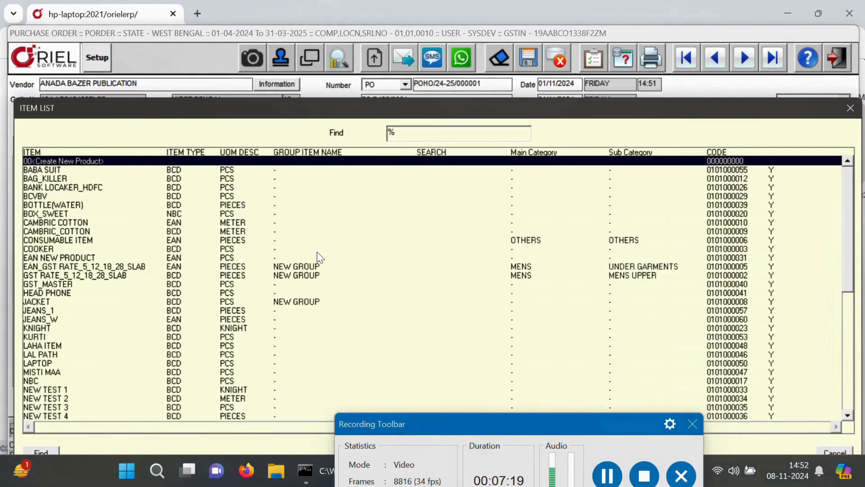
pyautogui.press('Down')
pyautogui.press('Down')
pyautogui.press('Down')
pyautogui.press('Down')
pyautogui.press('Down')
pyautogui.press('Down')
pyautogui.press('Down')
pyautogui.press('Down')
pyautogui.press('Down')
pyautogui.press('Down')
pyautogui.press('Down')
pyautogui.press('Down')
pyautogui.press('Down')
pyautogui.press('Down')
pyautogui.press('Down')
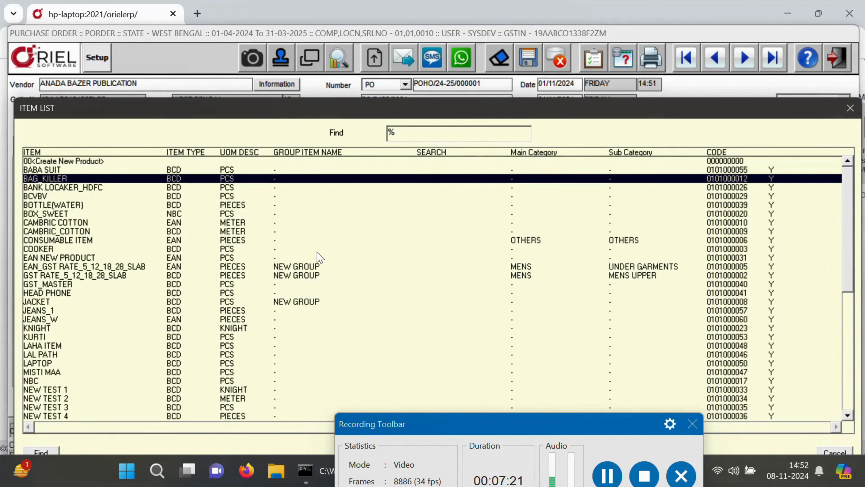
pyautogui.press('Down')
pyautogui.press('Down')
pyautogui.press('Down')
pyautogui.press('Down')
pyautogui.press('Down')
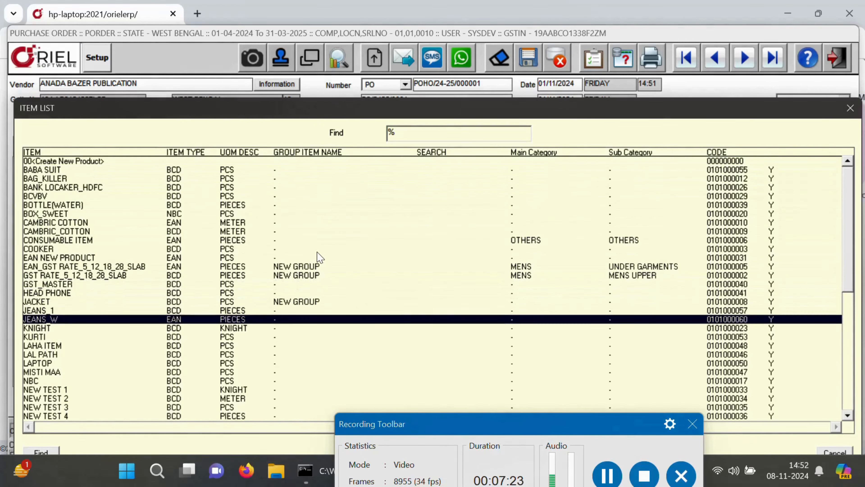
pyautogui.press('Return')
pyautogui.press('Return')
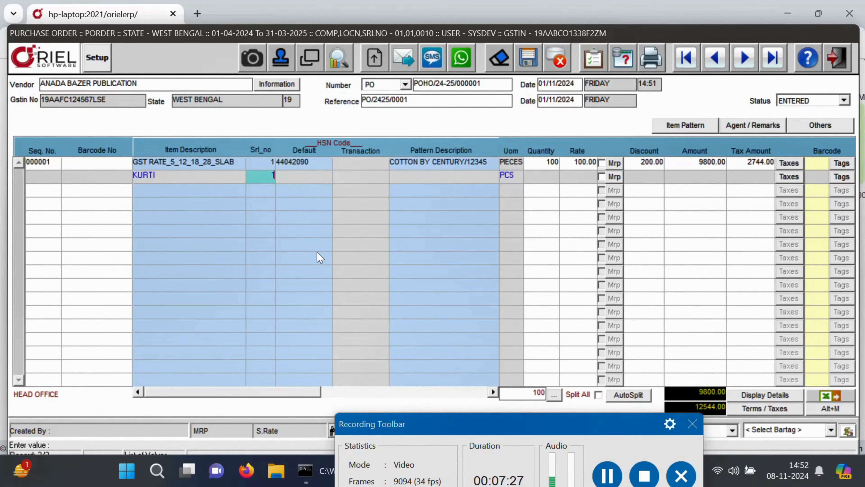
# Step: Accept KURTI's serial number 1, set its quantity to 100 and rate to 200, and open its sale rate and design window
pyautogui.press('Return')
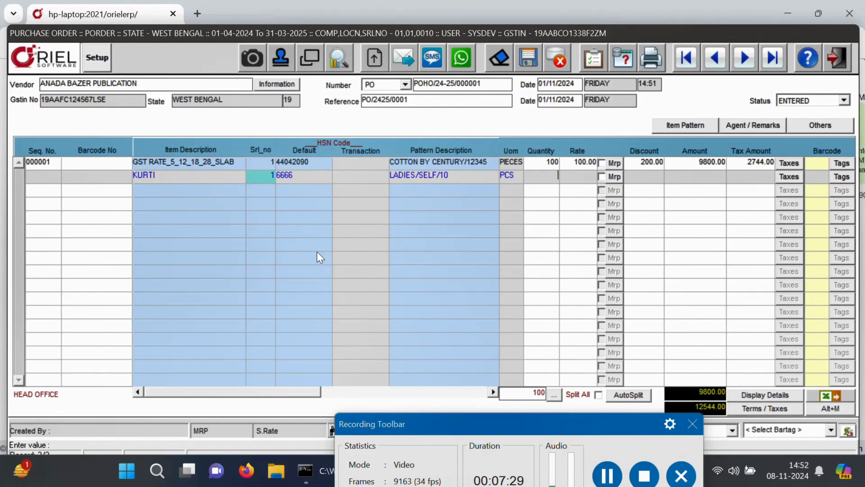
pyautogui.write('100')
pyautogui.press('Return')
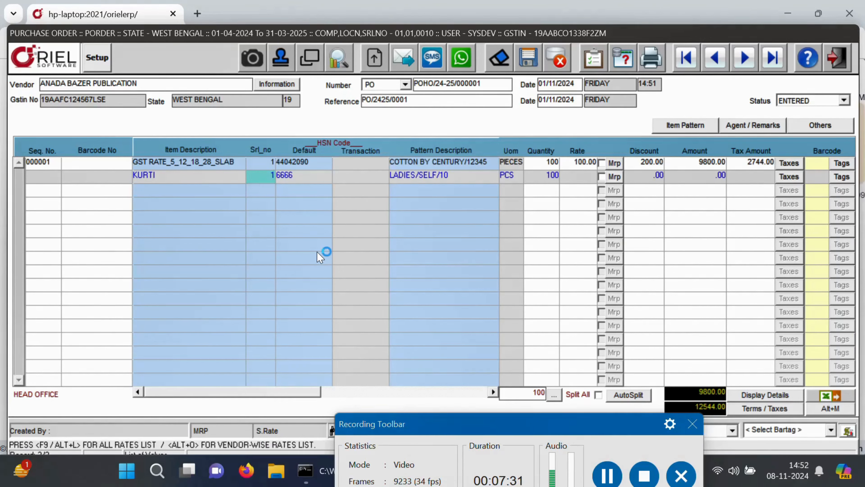
pyautogui.write('200')
pyautogui.press('Return')
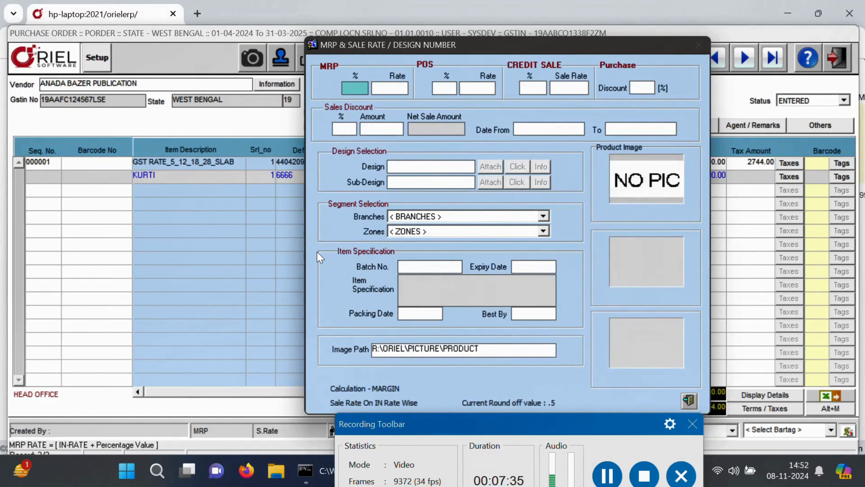
# Step: Calculate KURTI's MRP rate with a 300 % margin, then clear the percentage and keep the calculated rate
pyautogui.write('300')
pyautogui.press('Return')
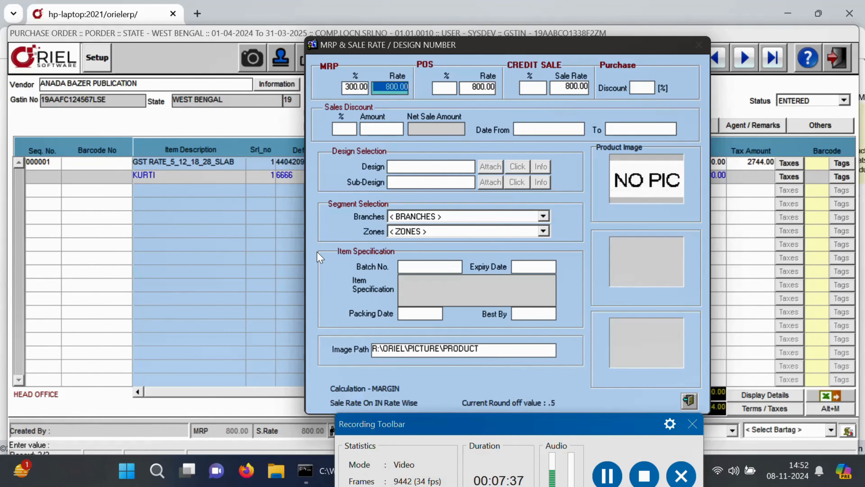
pyautogui.hotkey('shift', 'Tab')
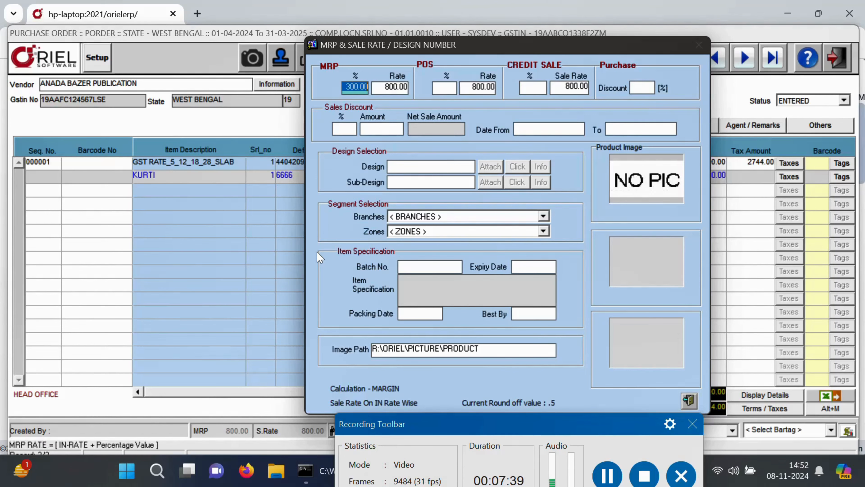
pyautogui.press('BackSpace')
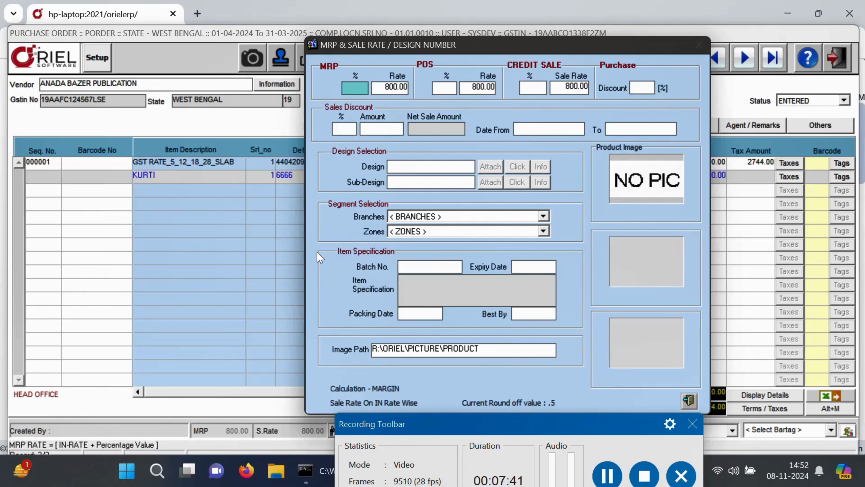
pyautogui.press('Return')
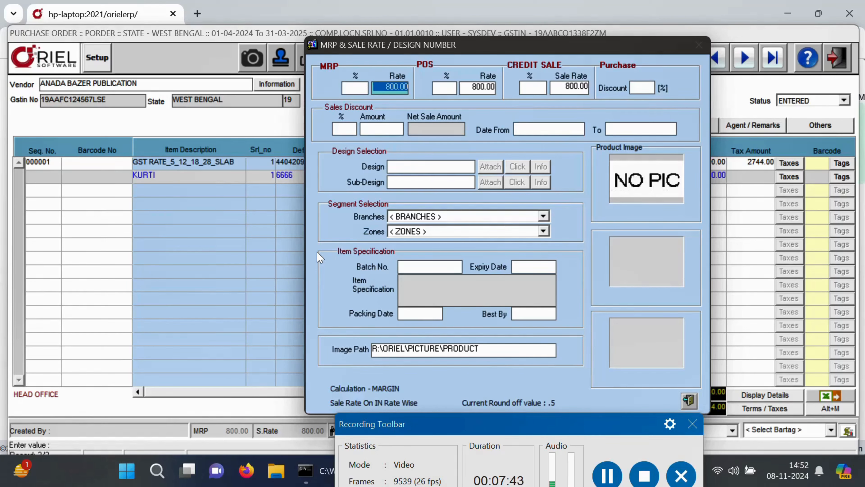
# Step: Accept the MRP rate and set KURTI's POS rate to 750
pyautogui.press('Return')
pyautogui.press('Return')
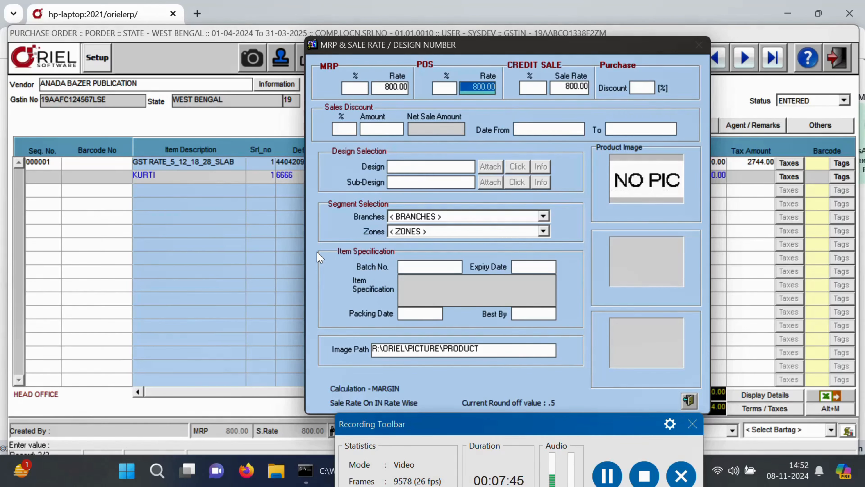
pyautogui.write('75')
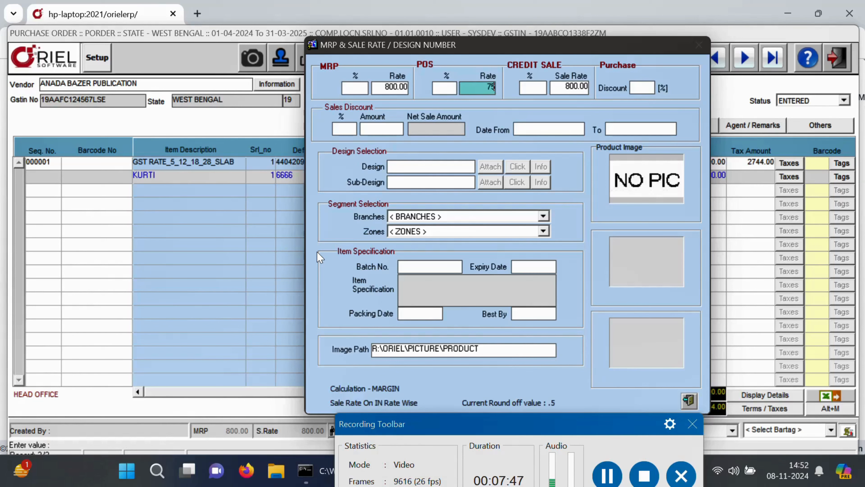
pyautogui.write('0')
pyautogui.press('Return')
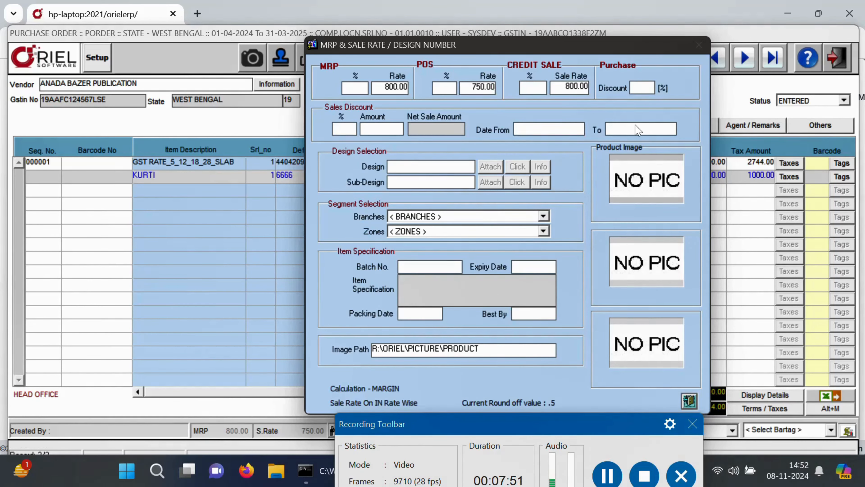
# Step: Set KURTI's credit sale rate to 500 and its purchase discount to 10 %
pyautogui.moveTo(565, 87); pyautogui.dragTo(692, 79)
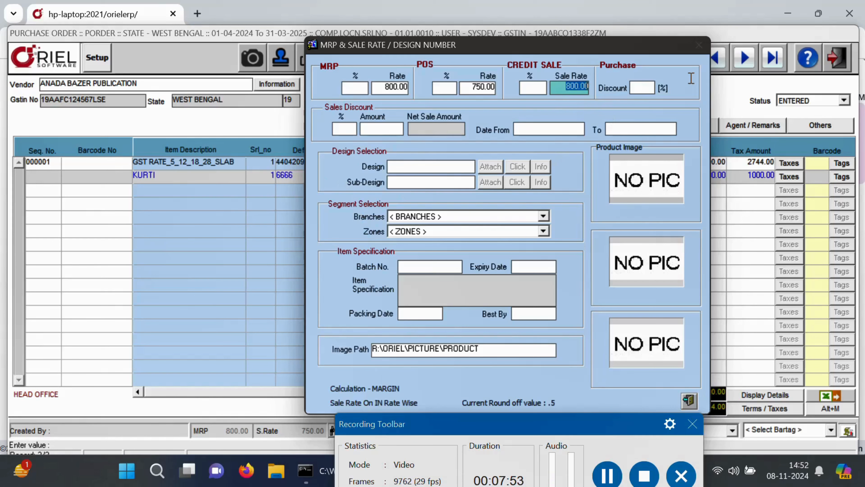
pyautogui.write('500')
pyautogui.press('Return')
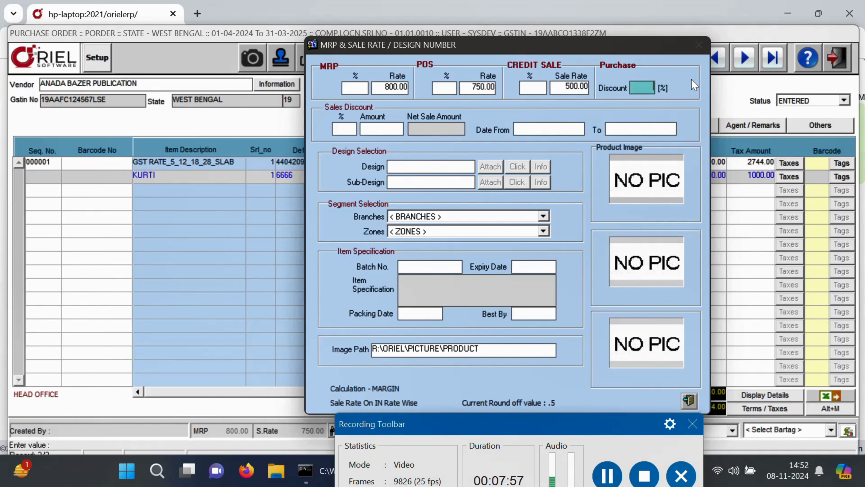
pyautogui.write('10')
pyautogui.press('Return')
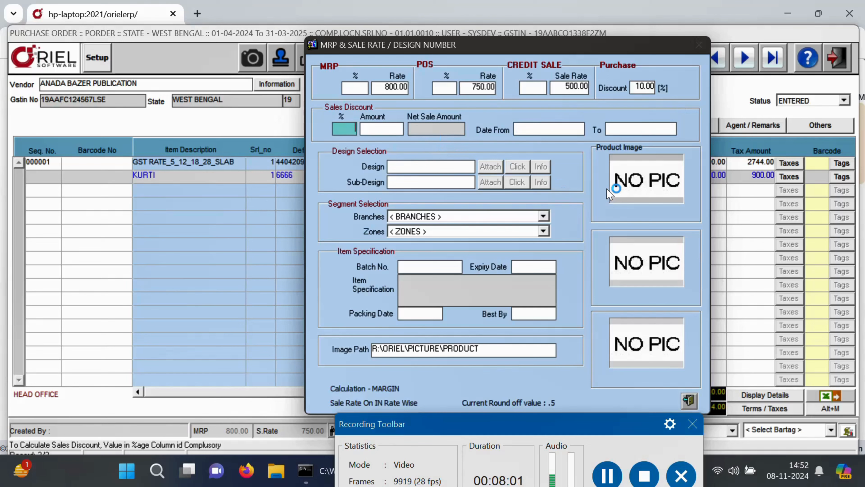
# Step: Leave the sales discount blank and enter T124 as KURTI's design without choosing one from the design list
pyautogui.press('Return')
pyautogui.press('Return')
pyautogui.press('Return')
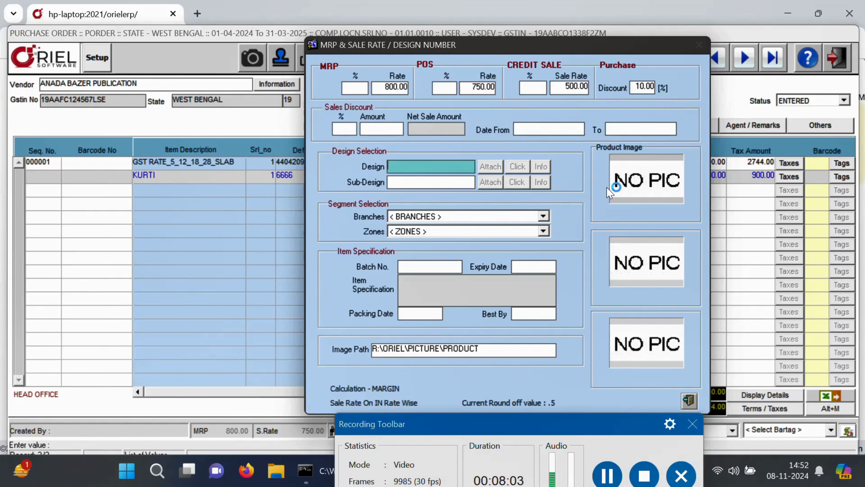
pyautogui.write('T124')
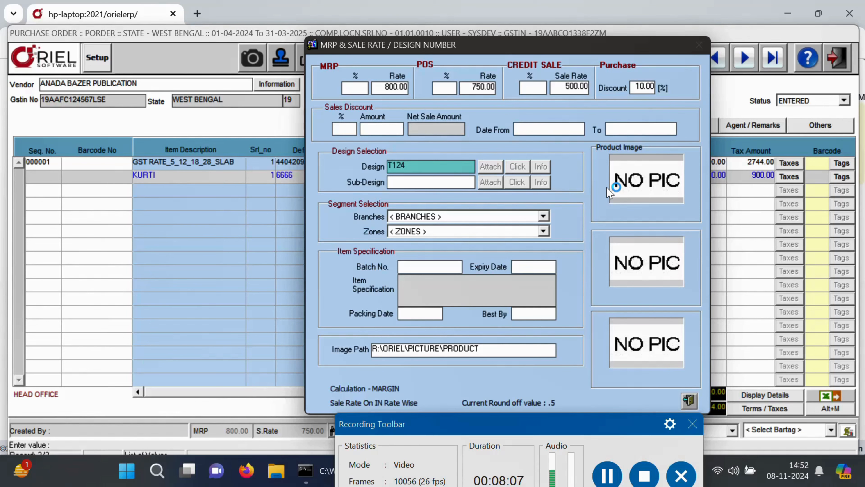
pyautogui.press('F9')
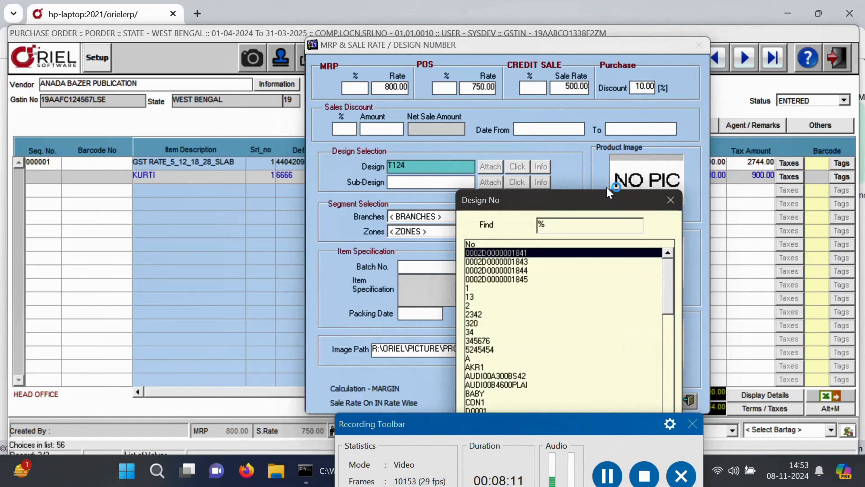
pyautogui.press('Escape')
pyautogui.press('Return')
pyautogui.press('Return')
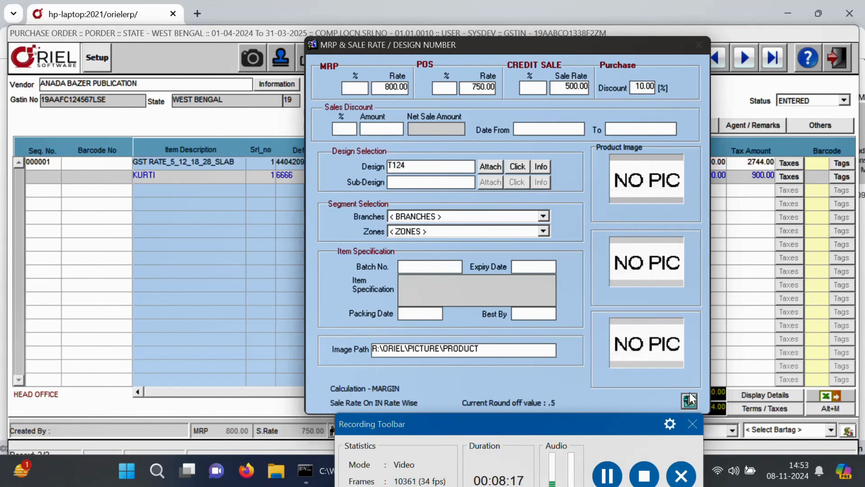
# Step: Close KURTI's sale rate and design window and save the purchase order
pyautogui.click(689, 399)
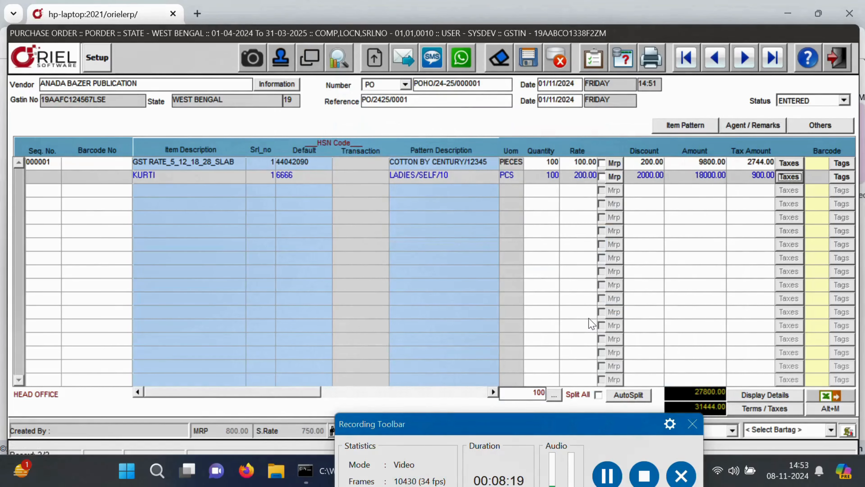
pyautogui.press('F10')
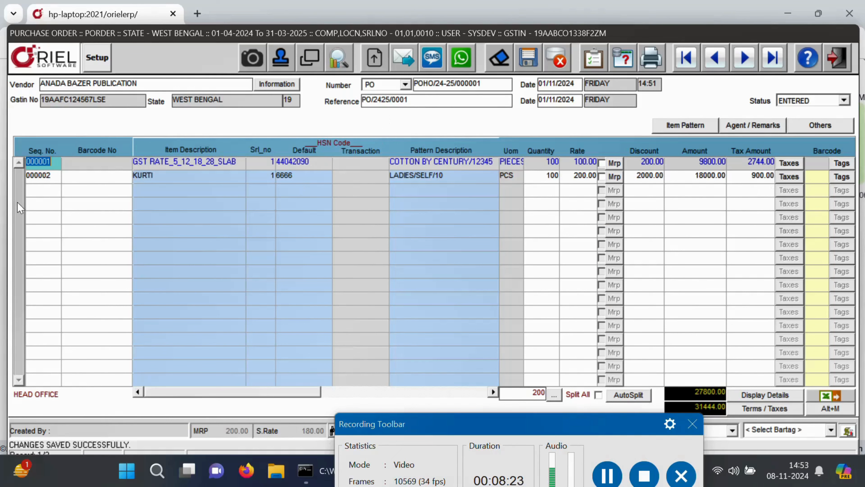
# Step: Add EAN NEW PRODUCT from the item list as the purchase order's third line
pyautogui.click(143, 193)
pyautogui.press('Tab')
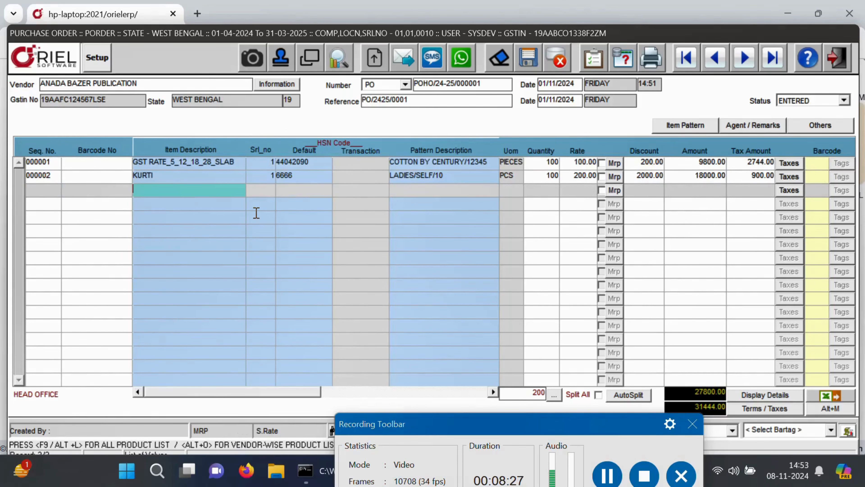
pyautogui.press('F9')
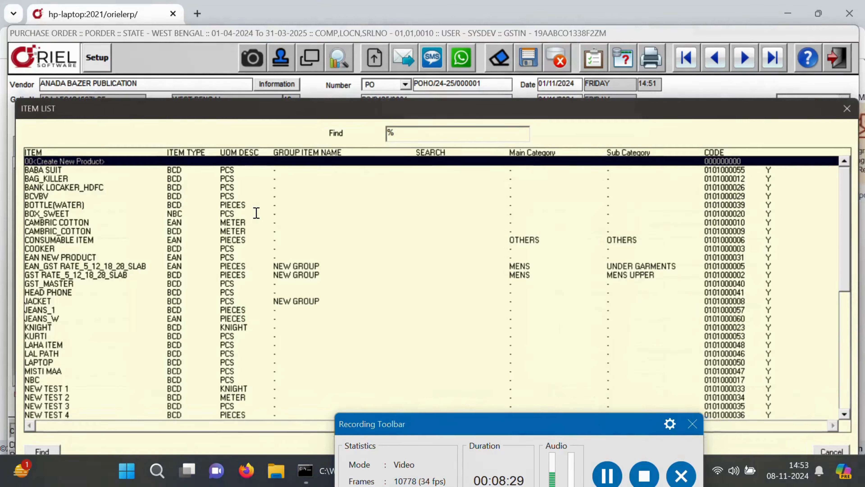
pyautogui.press('Down')
pyautogui.press('Down')
pyautogui.press('Down')
pyautogui.press('Down')
pyautogui.press('Down')
pyautogui.press('Down')
pyautogui.press('Down')
pyautogui.press('Down')
pyautogui.press('Down')
pyautogui.press('Down')
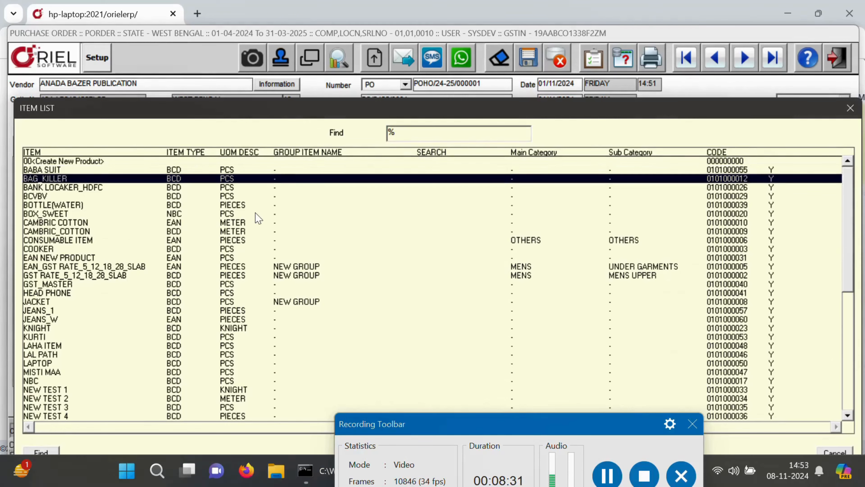
pyautogui.press('Down')
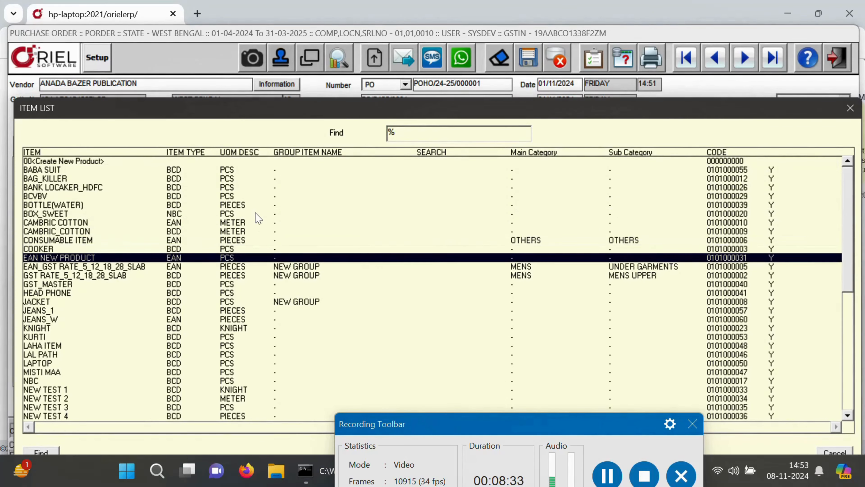
pyautogui.press('Return')
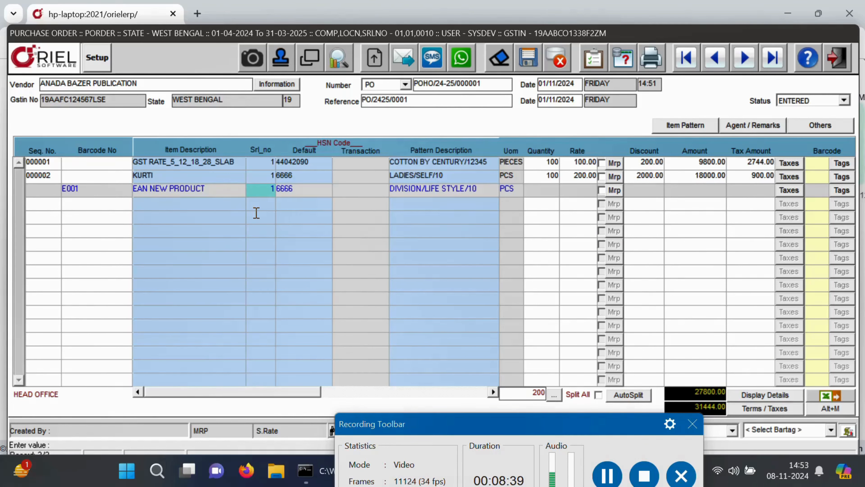
# Step: Set EAN NEW PRODUCT's quantity to 100 and rate to 300, and open its sale rate and design window
pyautogui.write('100')
pyautogui.press('Return')
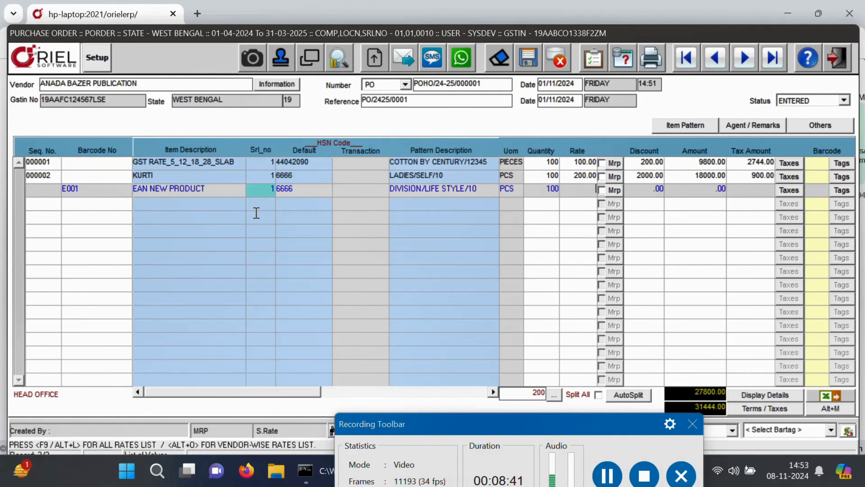
pyautogui.write('39')
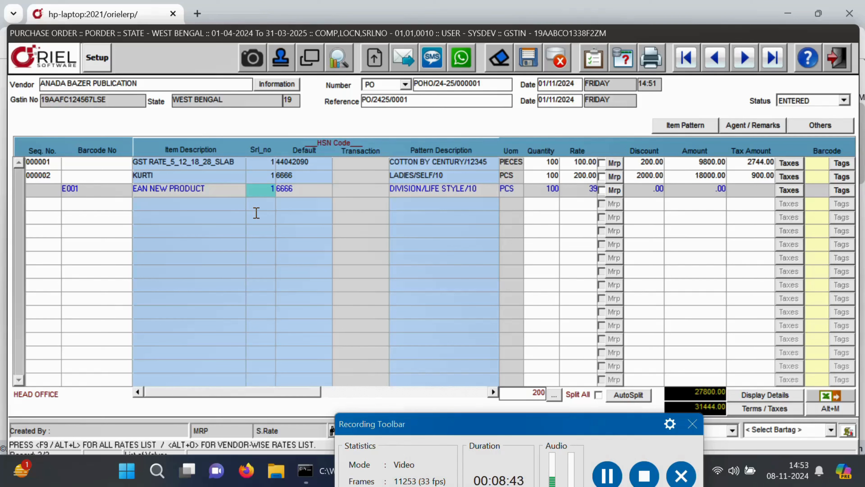
pyautogui.press('Return')
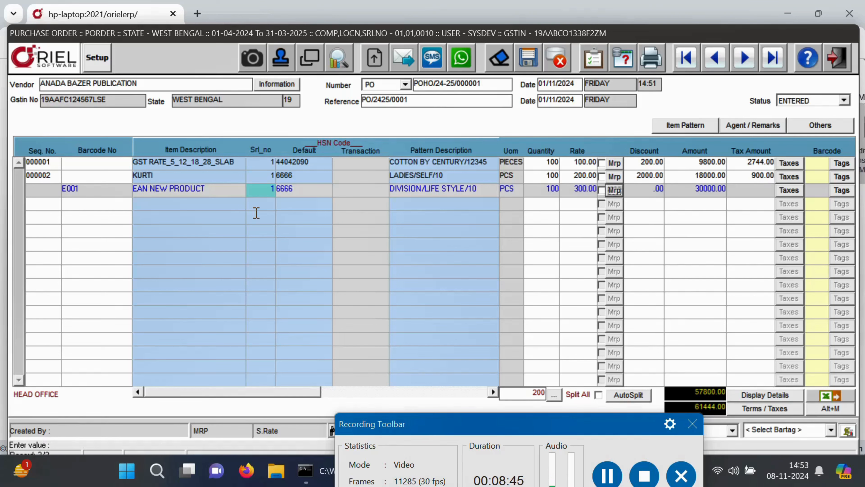
pyautogui.press('Return')
pyautogui.press('Return')
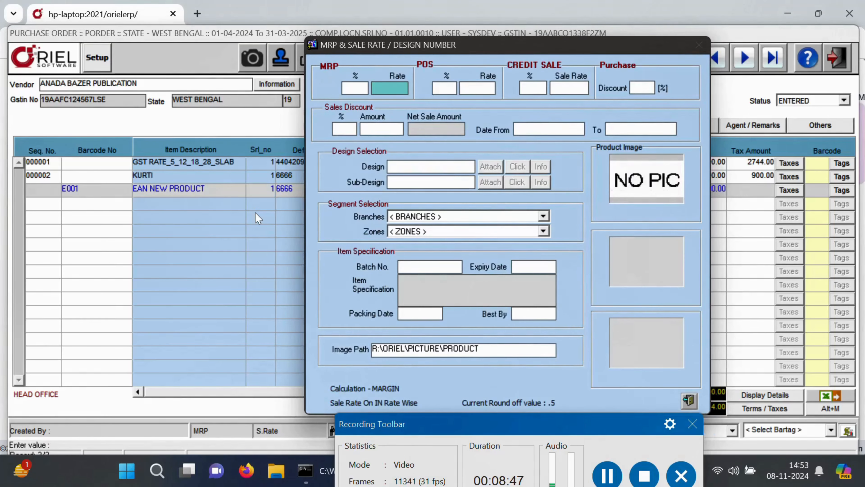
# Step: Set EAN NEW PRODUCT's MRP rate to 500 and its POS rate to 500
pyautogui.write('500')
pyautogui.press('Return')
pyautogui.press('Return')
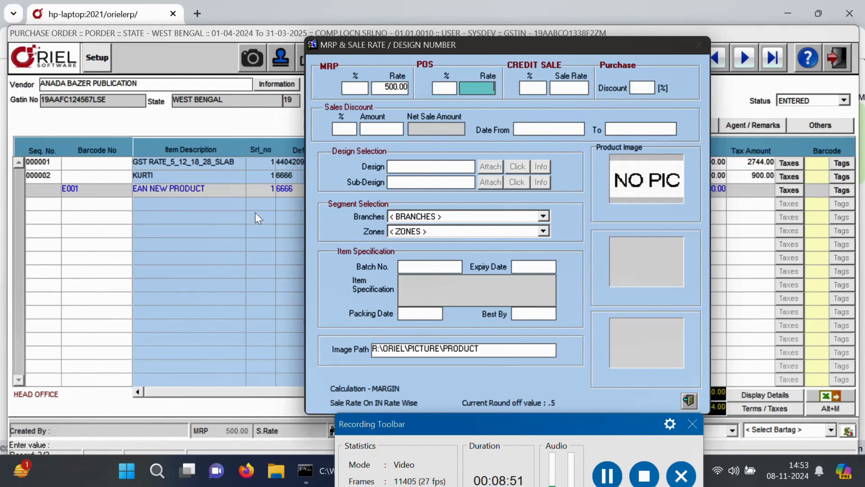
pyautogui.write('500')
pyautogui.press('Return')
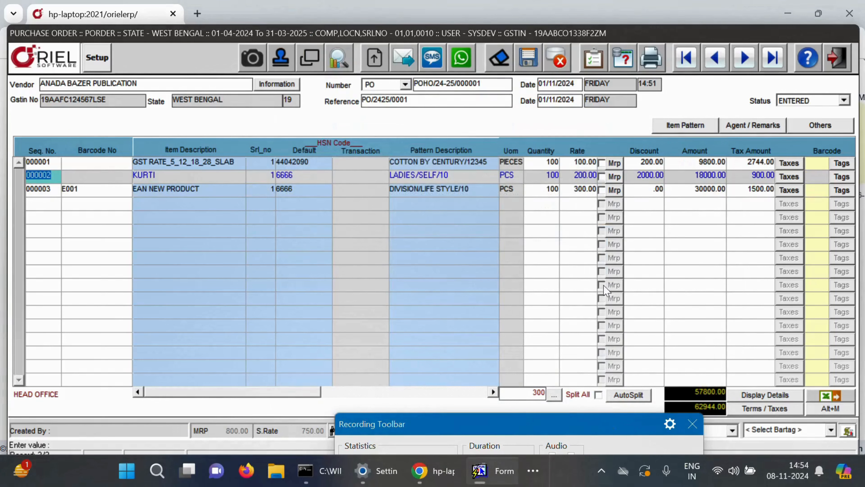
pyautogui.click(575, 436)
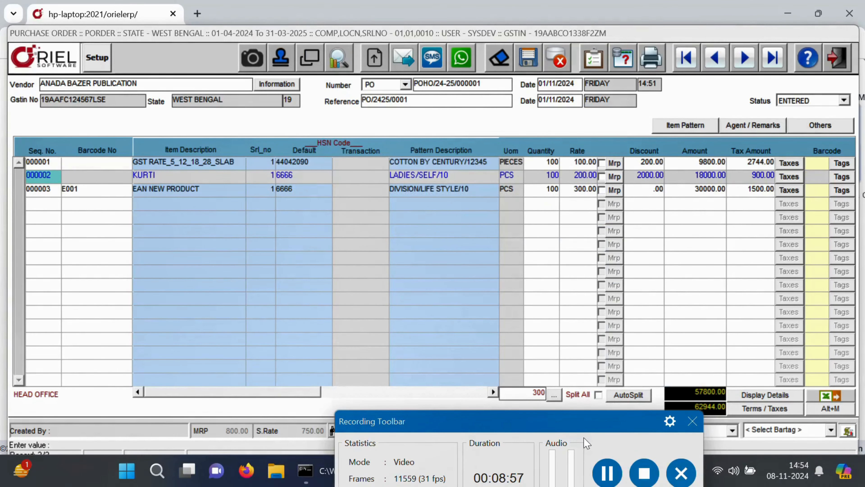
pyautogui.click(609, 474)
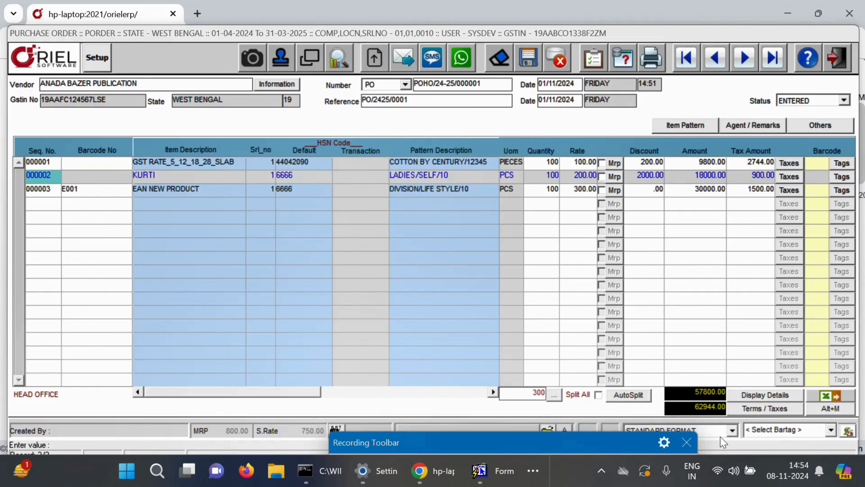
# Step: Choose STANDARD FORMAT as the purchase order's printing design and open the print parameters
pyautogui.click(731, 430)
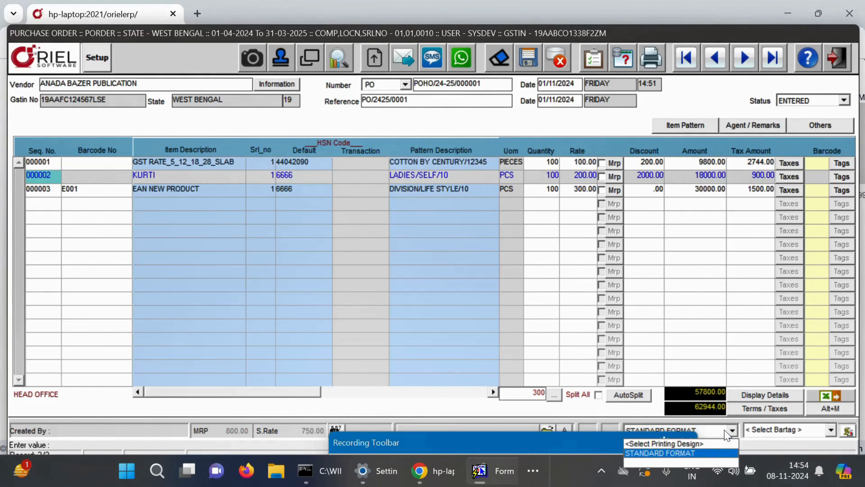
pyautogui.click(691, 453)
pyautogui.click(649, 58)
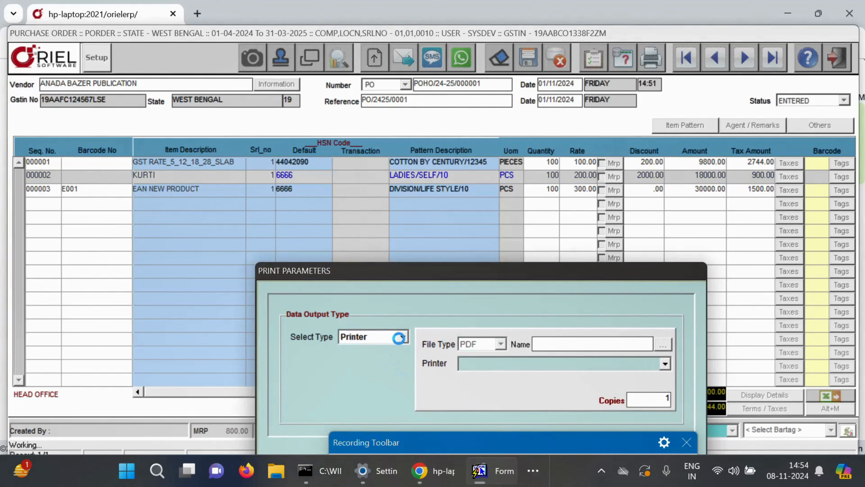
# Step: Set the print output type to Preview and execute the purchase order printout
pyautogui.click(401, 337)
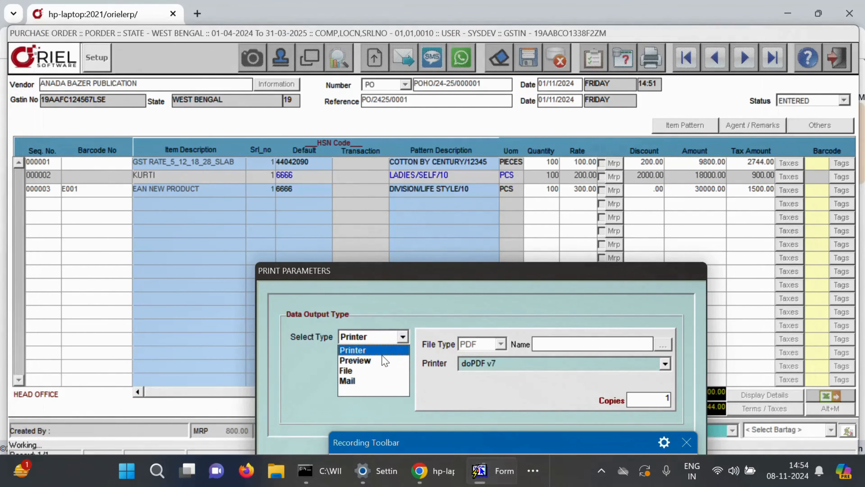
pyautogui.click(356, 360)
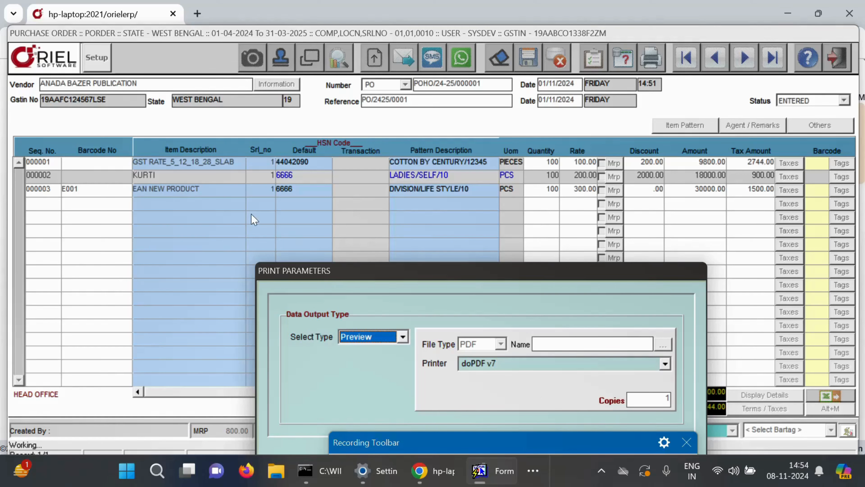
pyautogui.press('Tab')
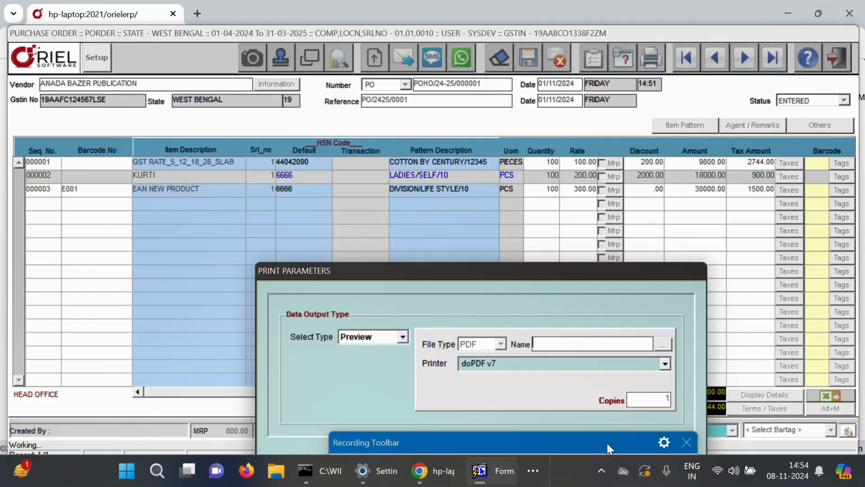
pyautogui.moveTo(601, 446); pyautogui.dragTo(646, 123)
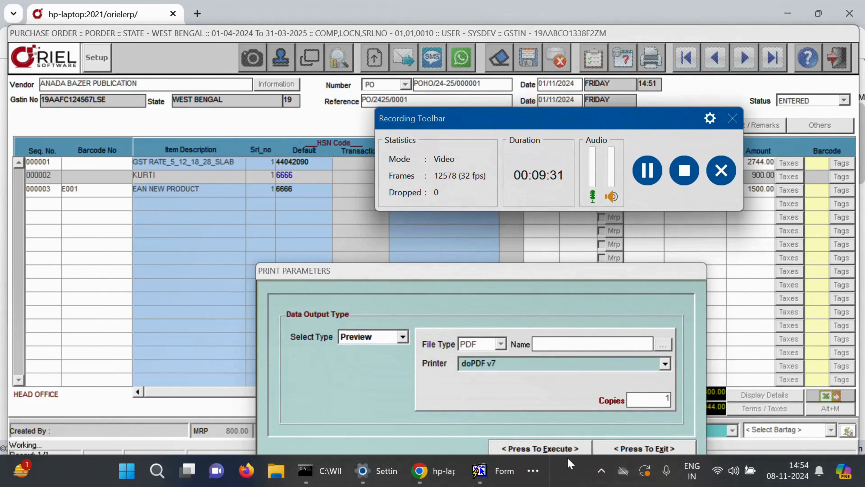
pyautogui.click(559, 449)
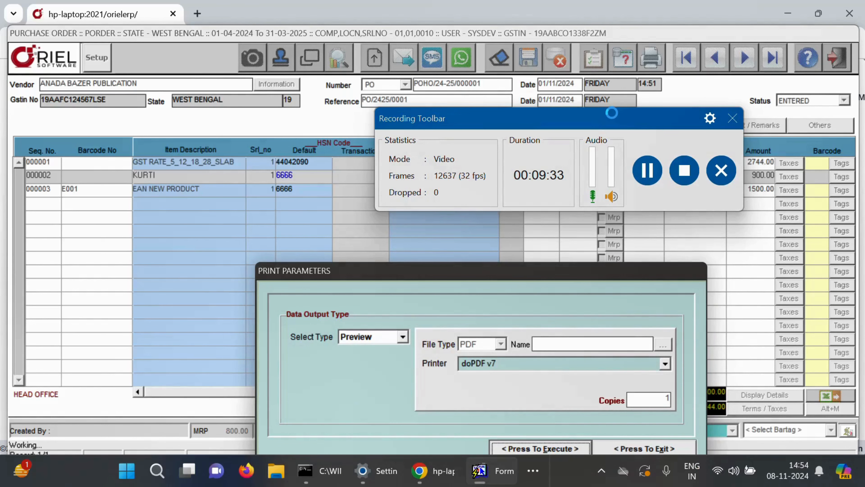
# Step: Find the purchase order's print preview among the open windows and bring it to the front
pyautogui.moveTo(602, 121); pyautogui.dragTo(170, 485)
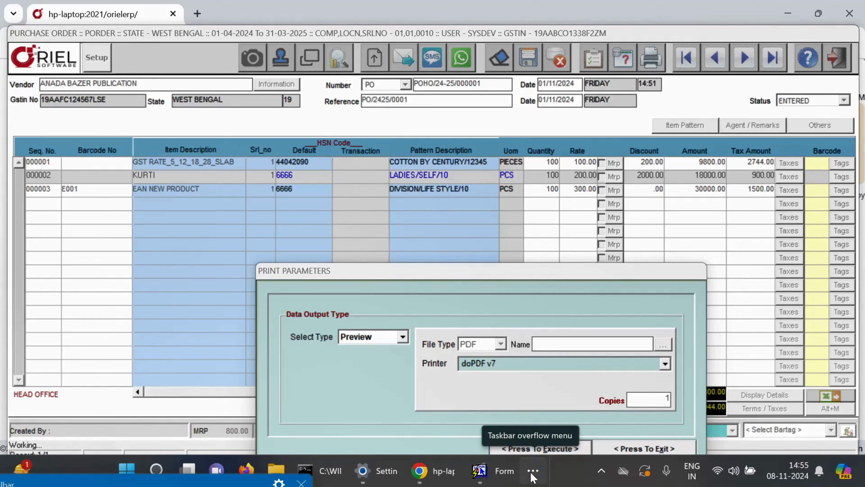
pyautogui.click(533, 477)
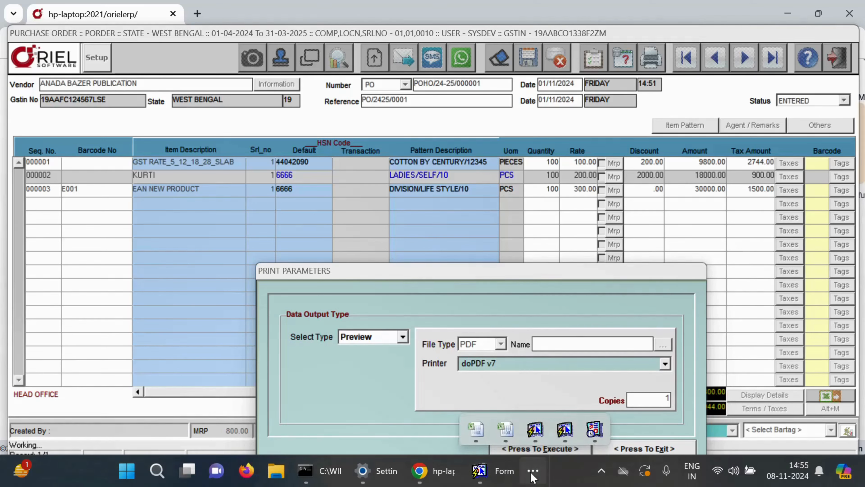
pyautogui.click(596, 437)
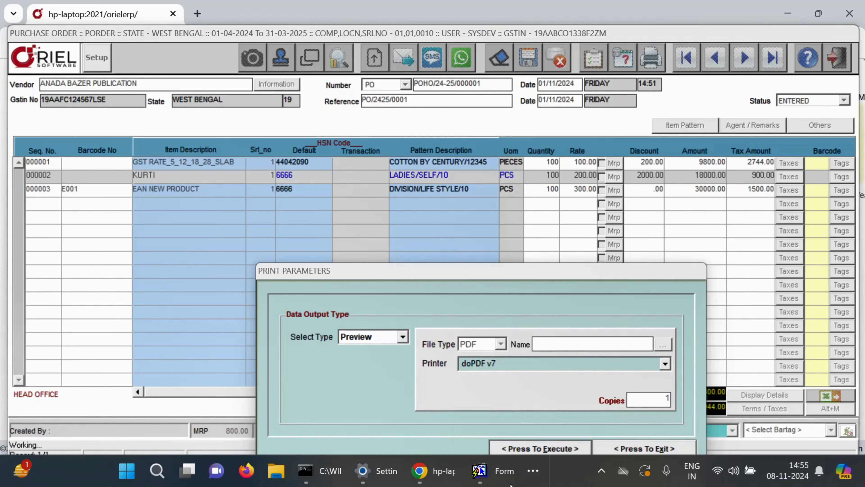
pyautogui.moveTo(466, 466)
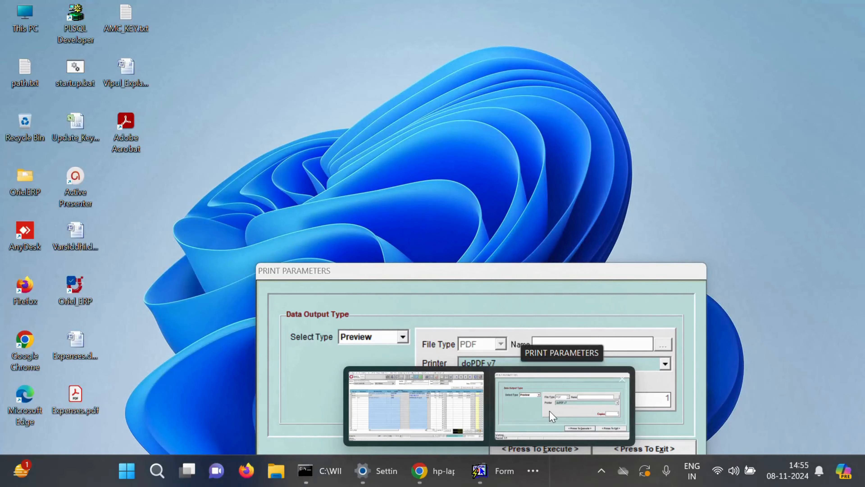
pyautogui.click(551, 415)
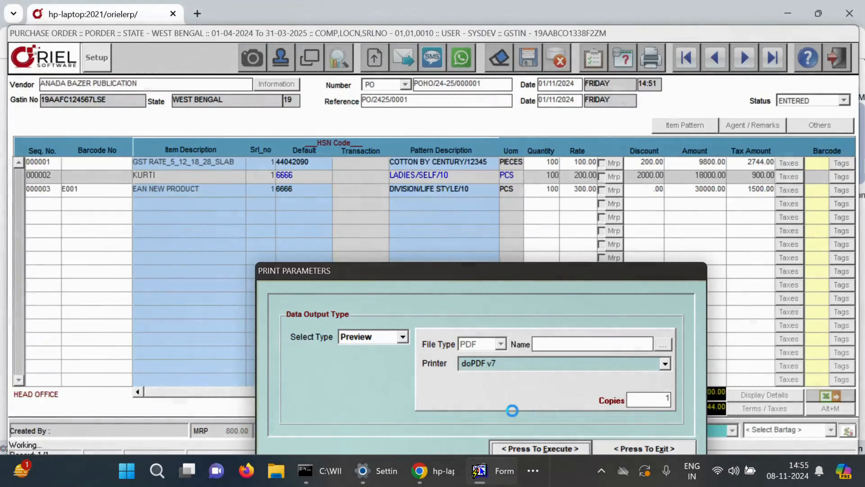
pyautogui.moveTo(503, 481)
pyautogui.click(435, 409)
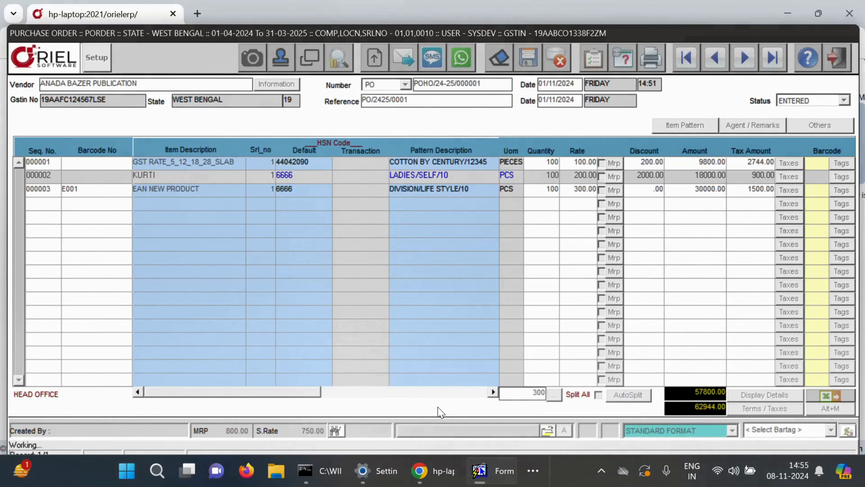
pyautogui.click(533, 472)
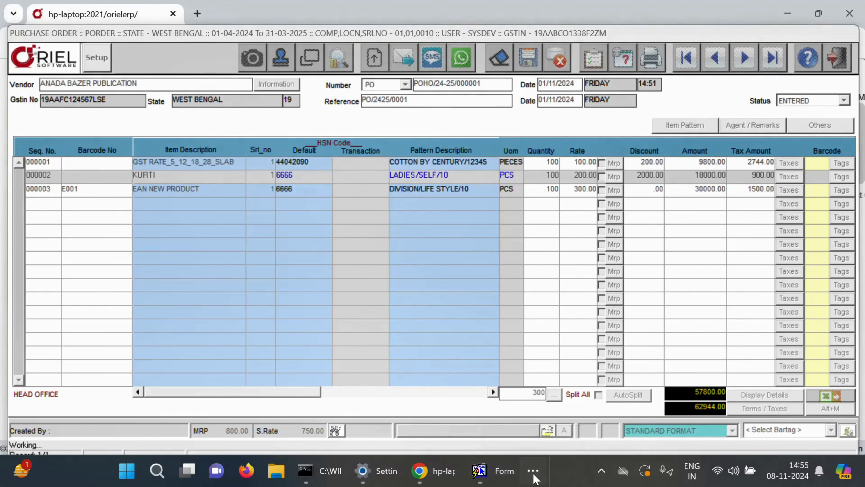
pyautogui.moveTo(591, 432)
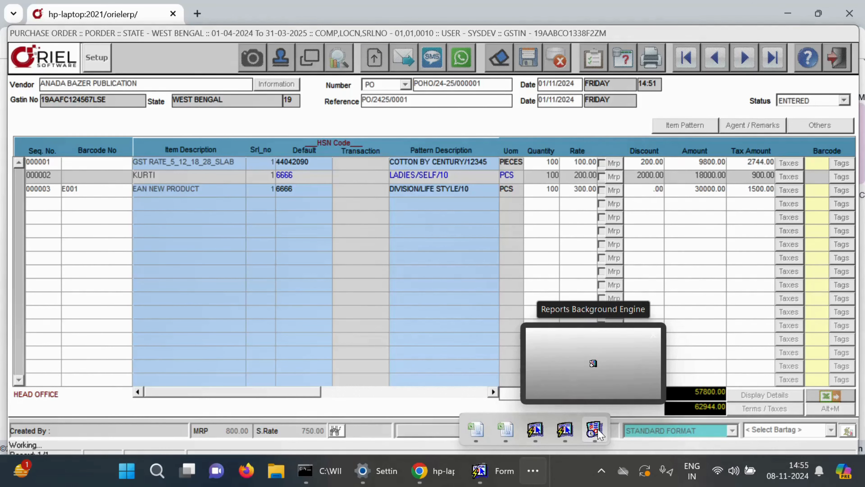
pyautogui.click(655, 367)
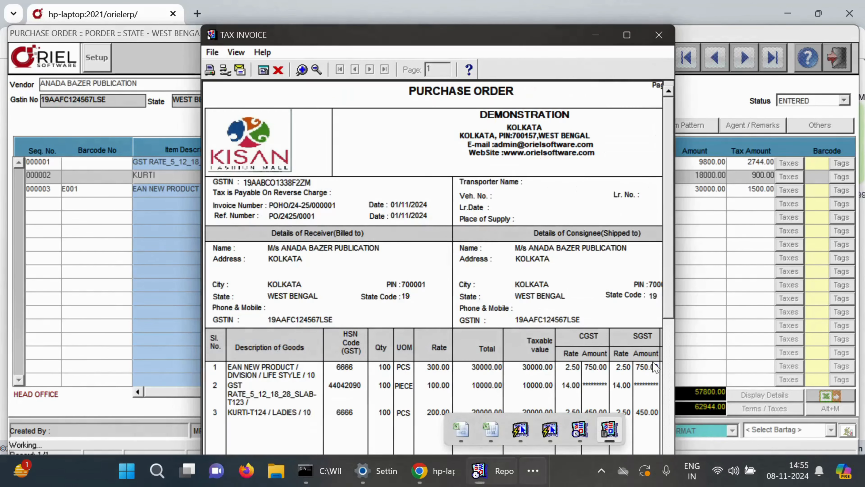
# Step: Maximize the purchase order preview and review it down to the end, closing it and the print parameters when done
pyautogui.click(636, 35)
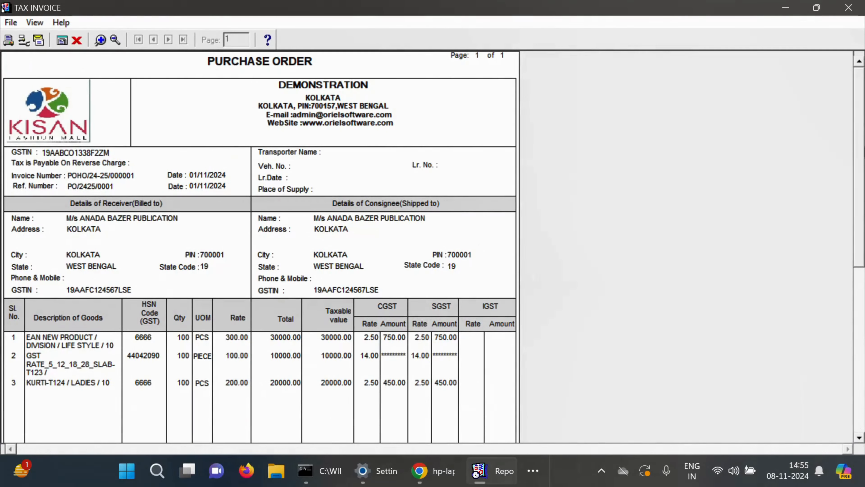
pyautogui.scroll(-1, 851, 147)
pyautogui.scroll(-5, 861, 270)
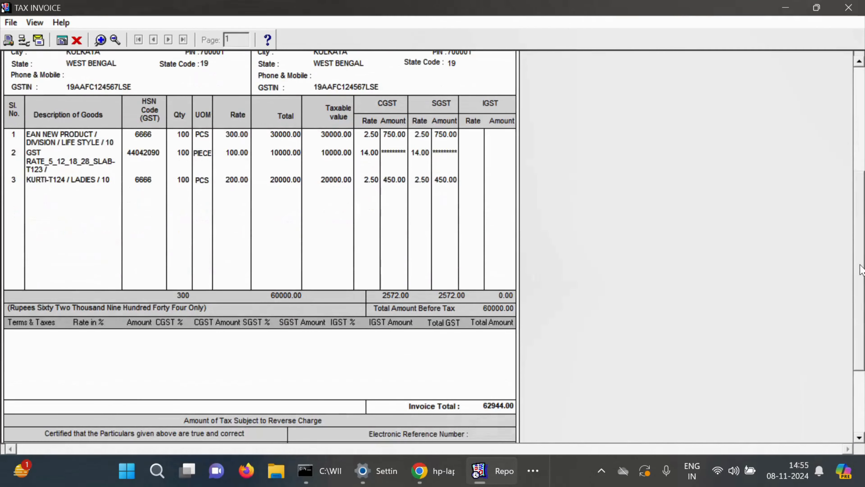
pyautogui.scroll(-3, 861, 269)
pyautogui.scroll(8, 260, 247)
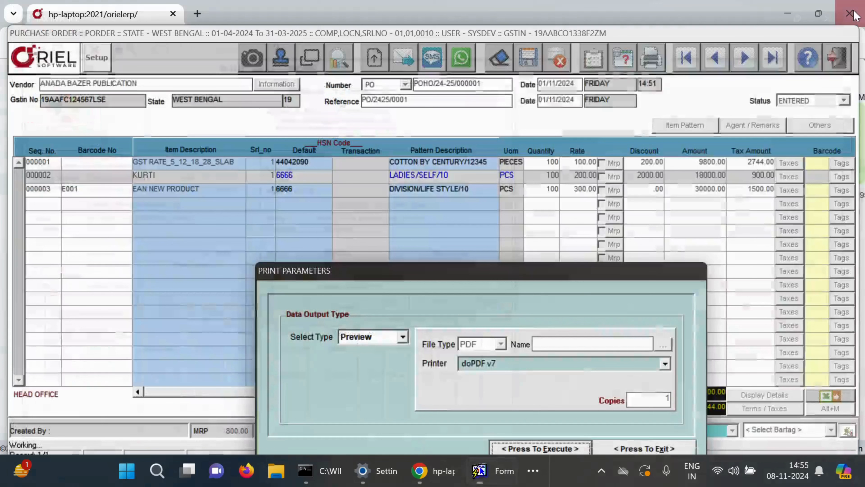
pyautogui.click(854, 12)
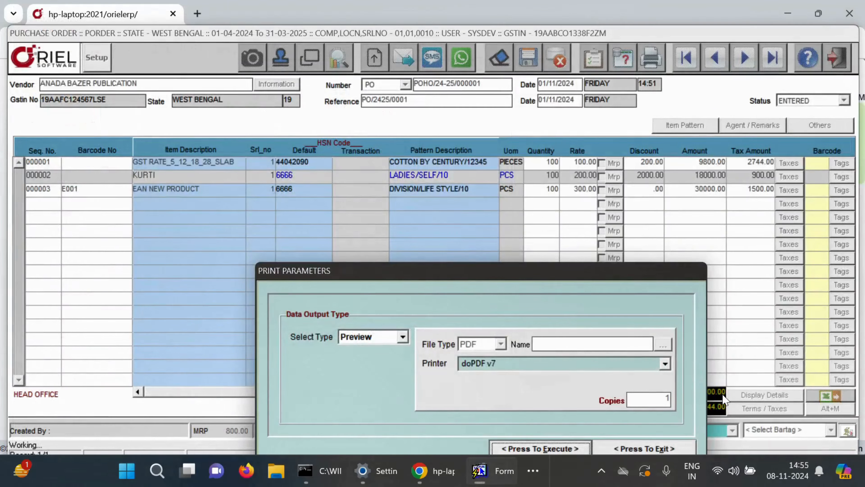
pyautogui.click(642, 449)
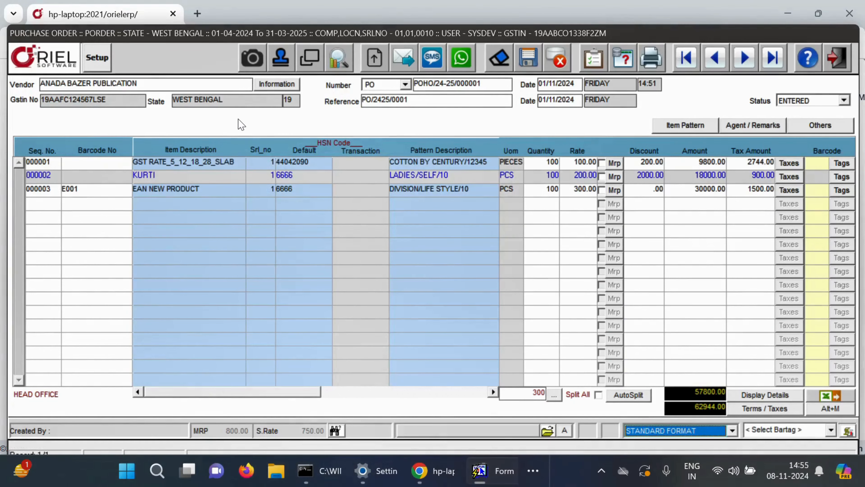
# Step: Start a new blank purchase order and select ARIHANT ENTERPRRISES from the party list as its vendor
pyautogui.hotkey('shift', 'F7')
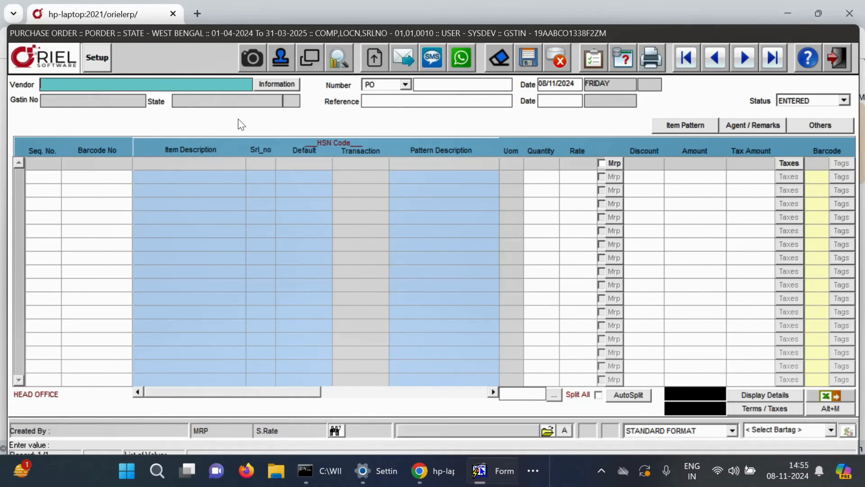
pyautogui.press('F9')
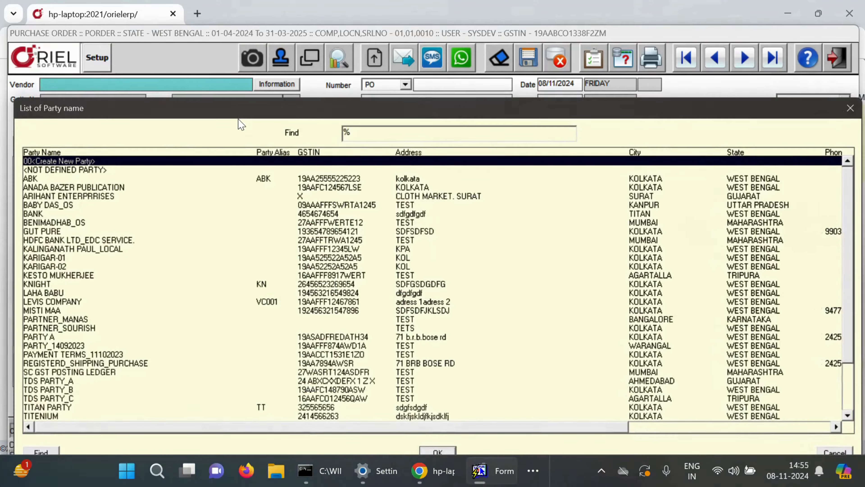
pyautogui.press('Right')
pyautogui.press('Left')
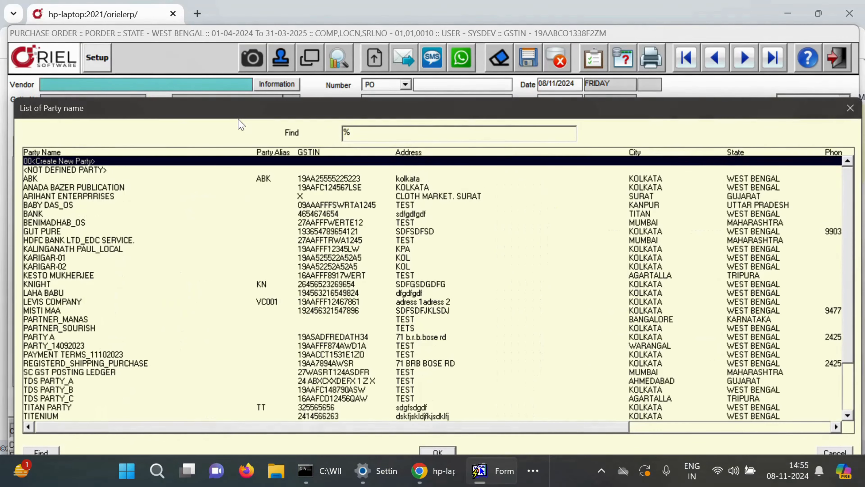
pyautogui.press('Down')
pyautogui.press('Down')
pyautogui.press('Down')
pyautogui.press('Down')
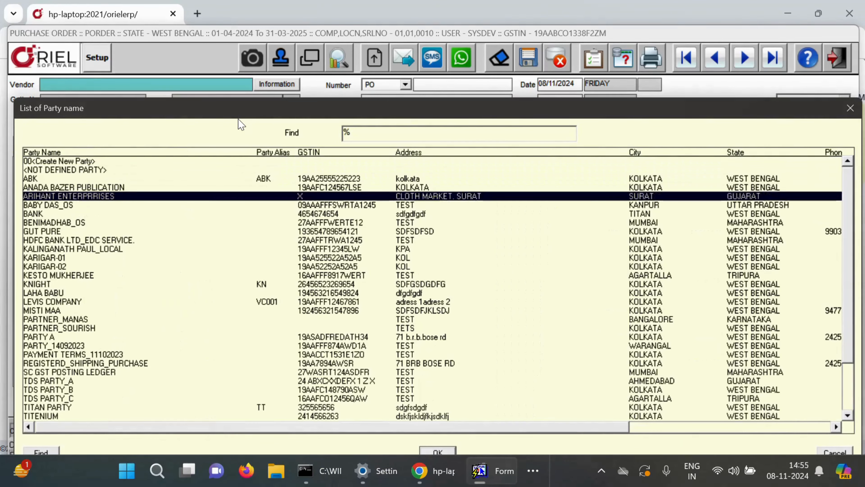
pyautogui.press('Return')
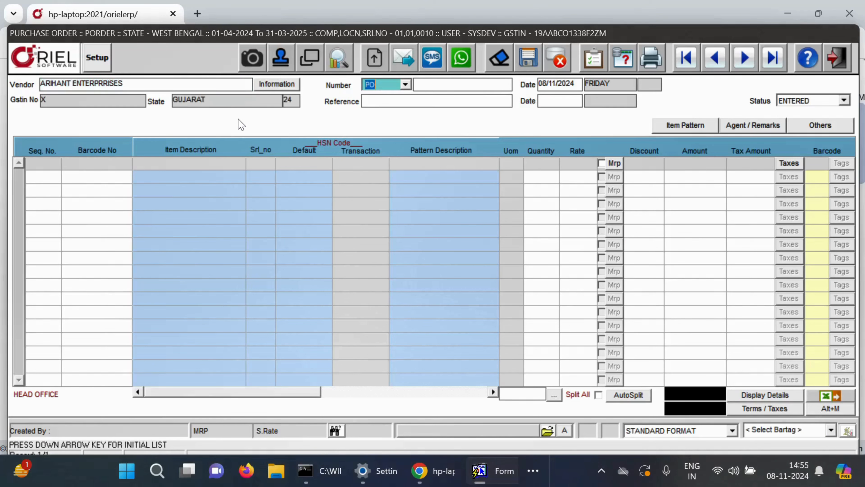
# Step: Set the order date to 01/11/2024 and enter the reference WITH BARCIODE, accepting 01/11/2024 as the reference date
pyautogui.press('Tab')
pyautogui.write('112024')
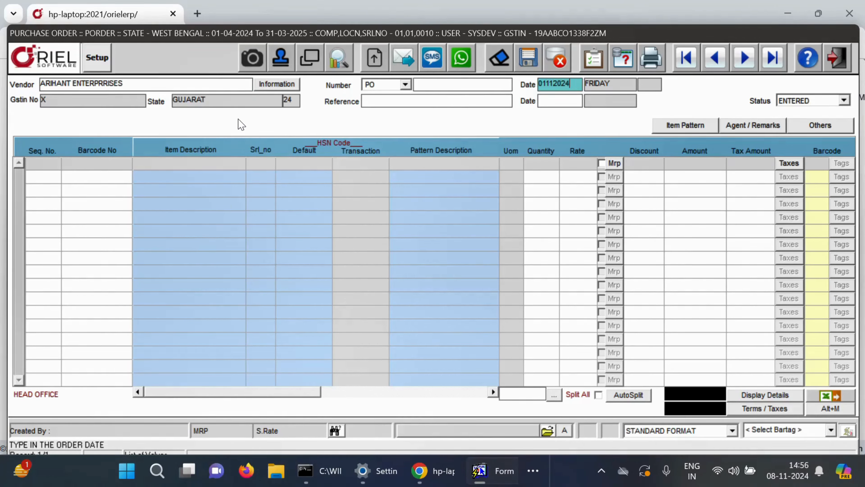
pyautogui.press('Tab')
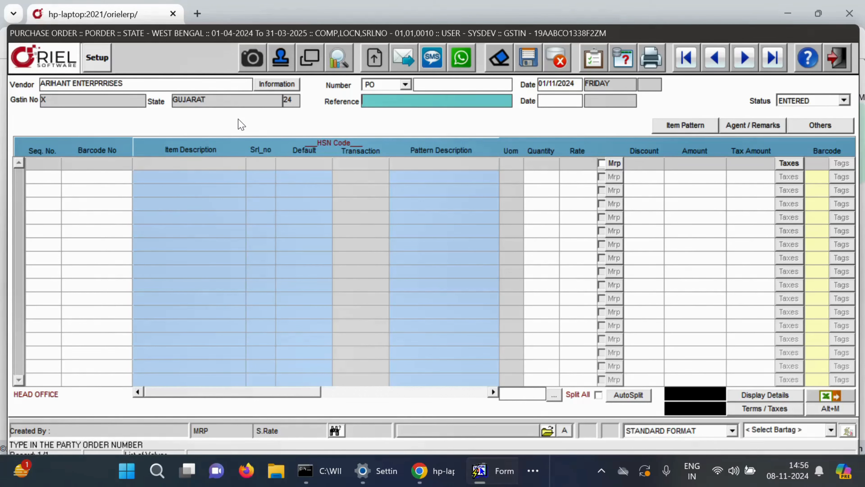
pyautogui.write('WITH BAR')
pyautogui.write('CID')
pyautogui.write('IODE')
pyautogui.press('Tab')
pyautogui.press('Tab')
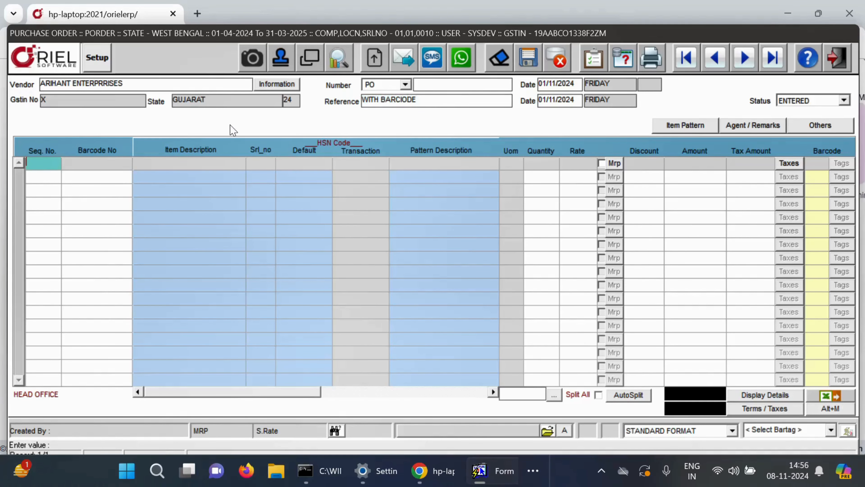
pyautogui.press('Tab')
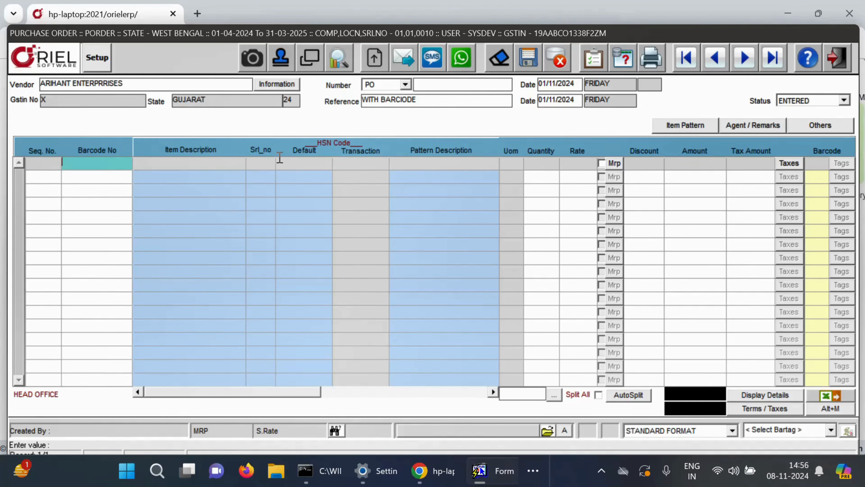
pyautogui.press('Tab')
pyautogui.press('F9')
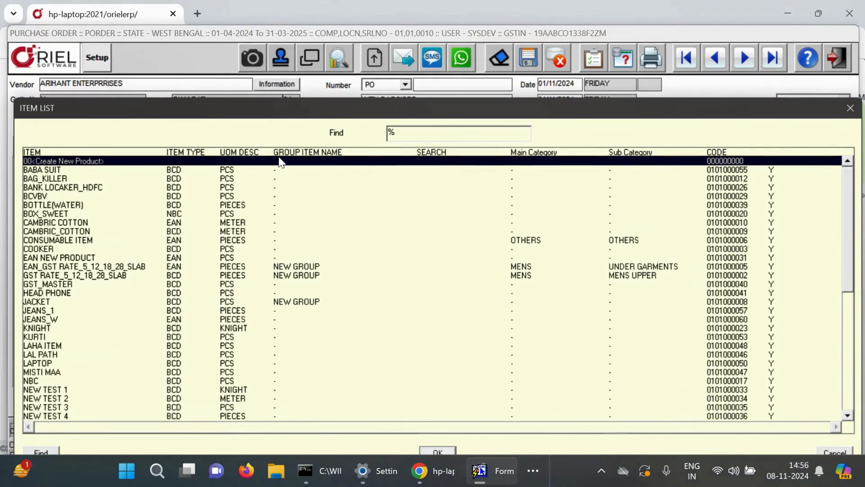
pyautogui.press('Escape')
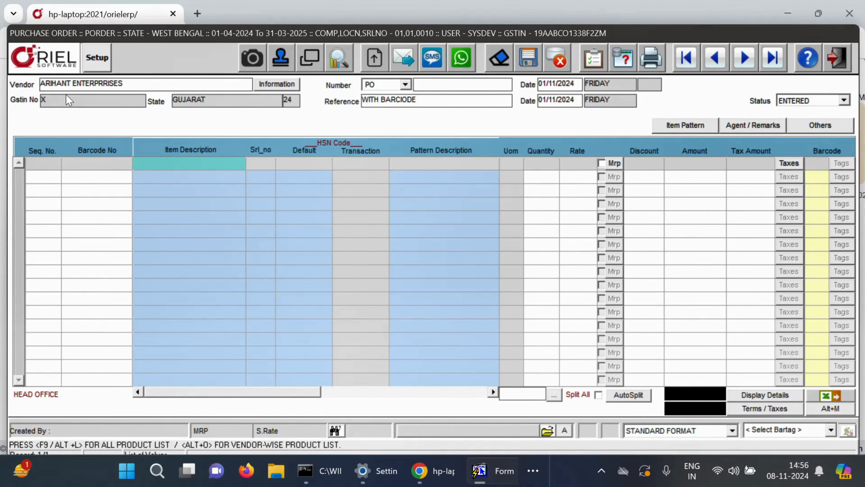
# Step: Enable Barcode's for PO in ARIHANT ENTERPRRISES' party record, save it with the party information transferred, and return to the purchase order
pyautogui.click(278, 85)
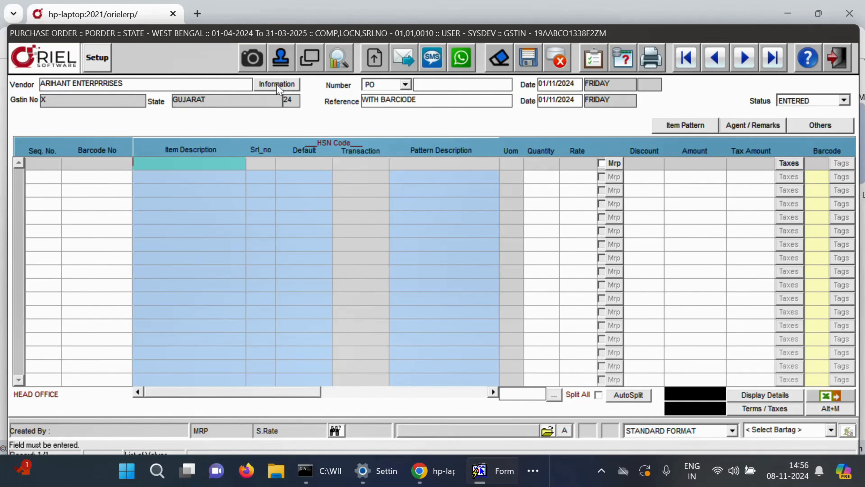
pyautogui.click(270, 81)
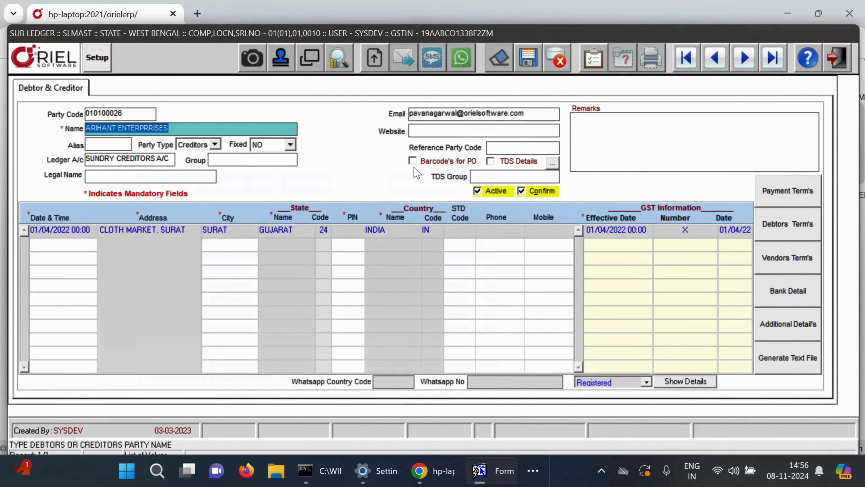
pyautogui.click(414, 162)
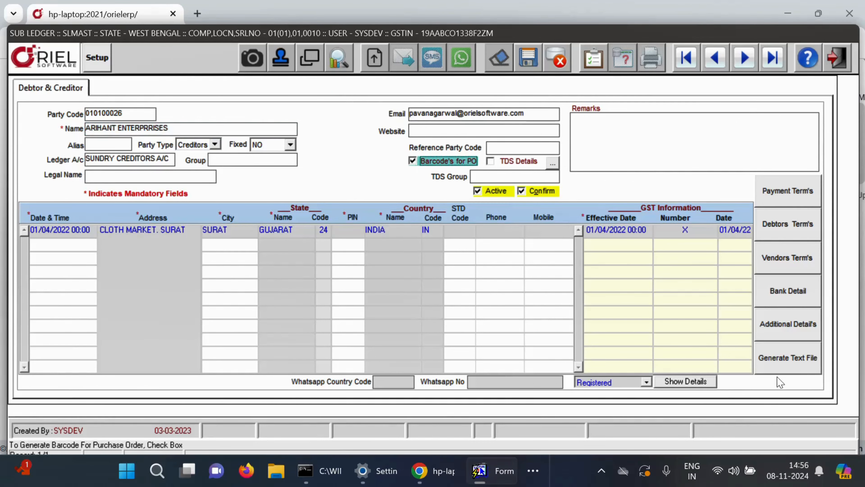
pyautogui.click(527, 60)
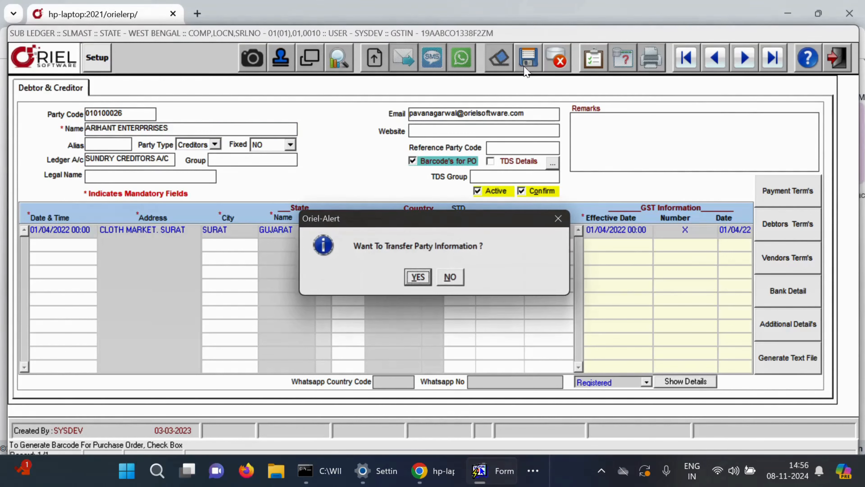
pyautogui.click(417, 276)
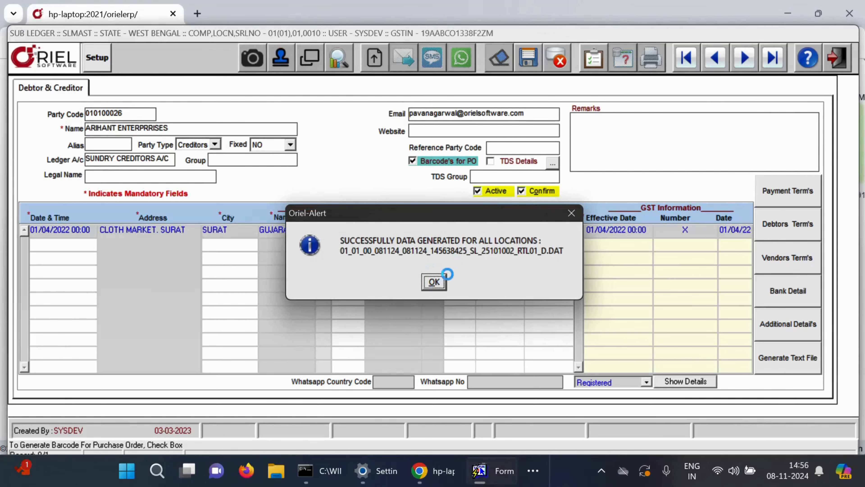
pyautogui.click(434, 282)
pyautogui.click(839, 55)
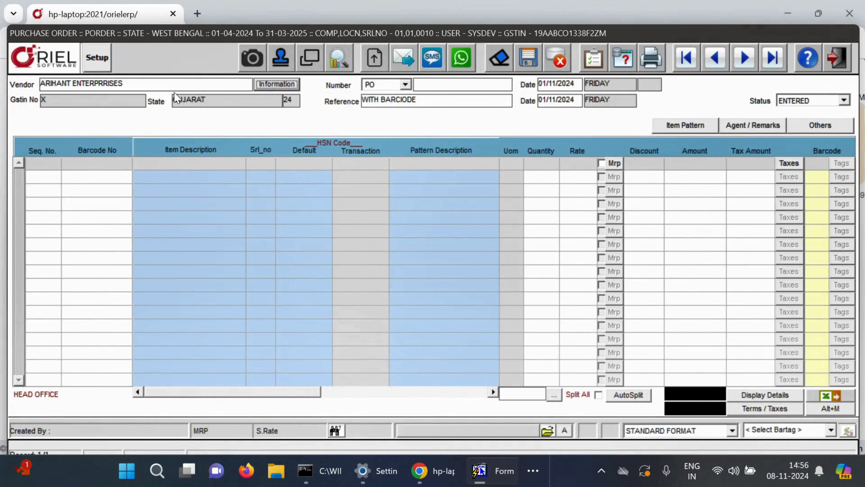
# Step: Clear the purchase order form and reselect ARIHANT ENTERPRRISES from the party list as the vendor
pyautogui.hotkey('shift', 'F7')
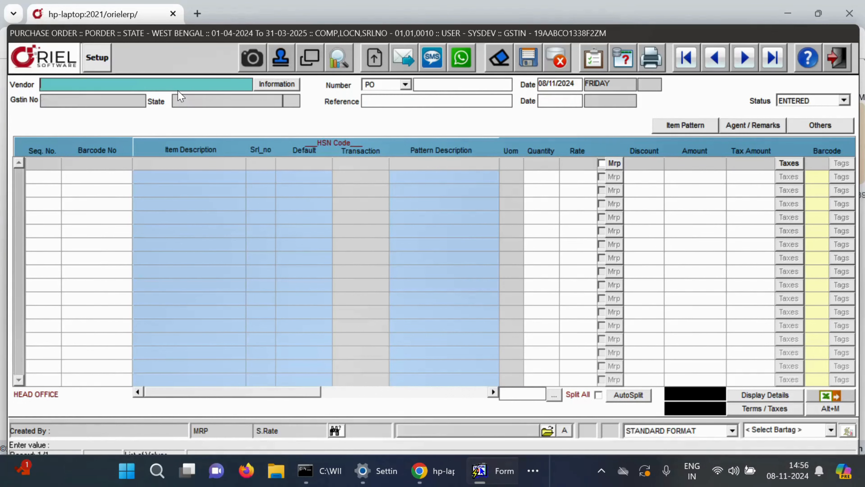
pyautogui.press('F9')
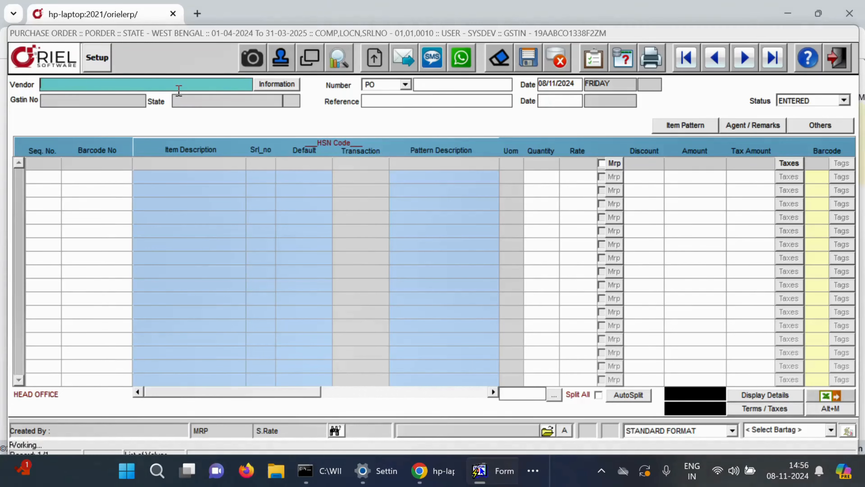
pyautogui.write('arIHANT ENTERPRRISES%')
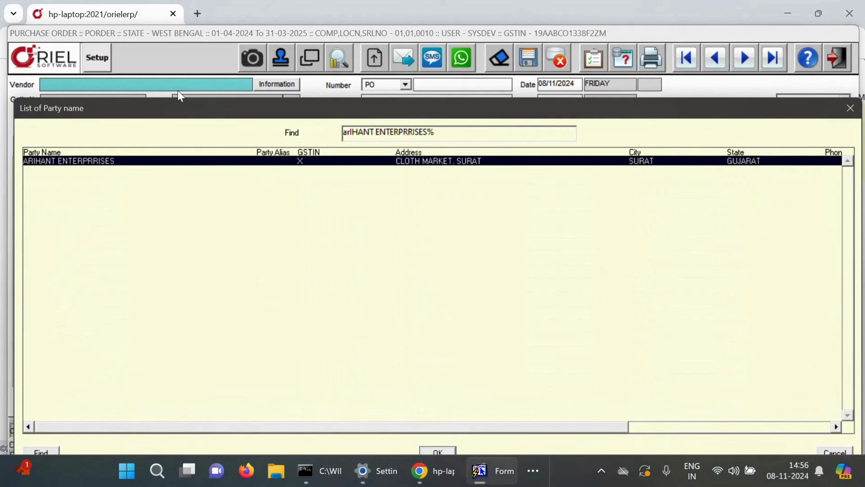
pyautogui.press('Return')
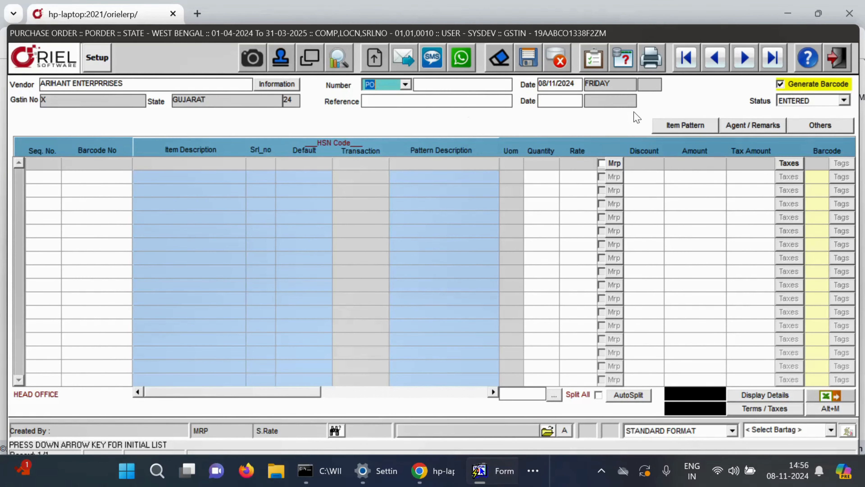
# Step: Set the order date to 01/11/2024 and enter the reference WITH BARCODE, accepting 01/11/2024 as the reference date
pyautogui.press('Return')
pyautogui.write('01/11/20')
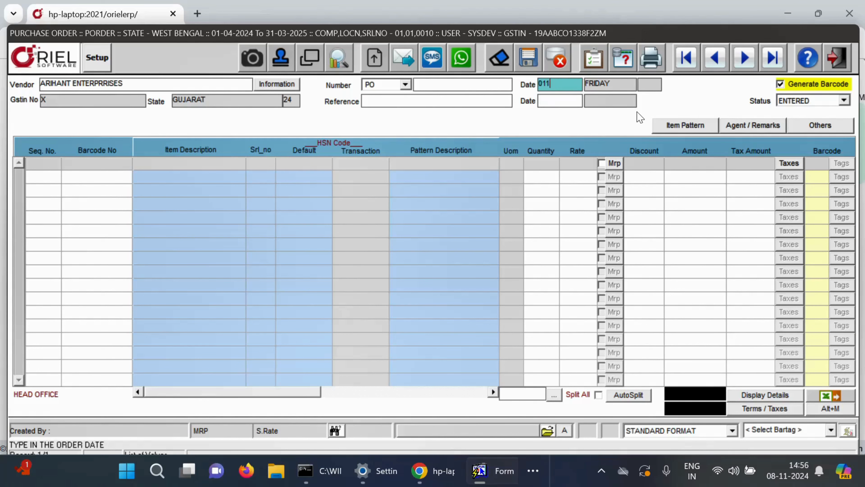
pyautogui.write('24')
pyautogui.press('Return')
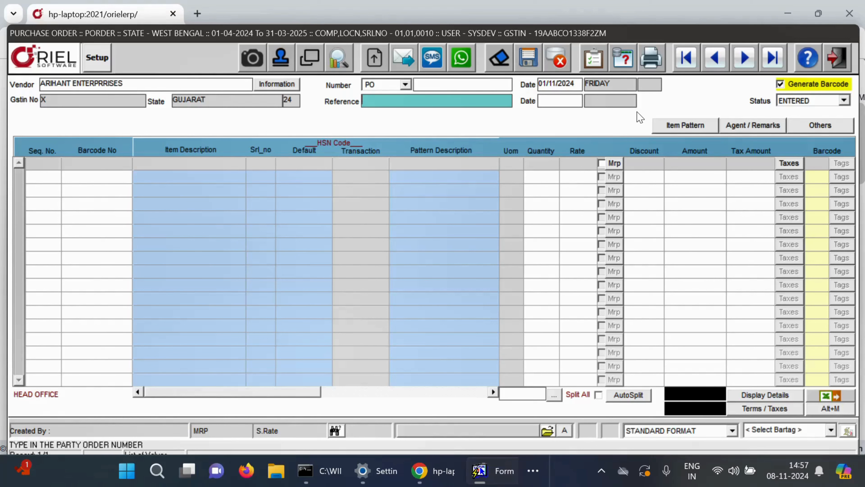
pyautogui.write('WITH BARCODE')
pyautogui.press('Return')
pyautogui.press('Return')
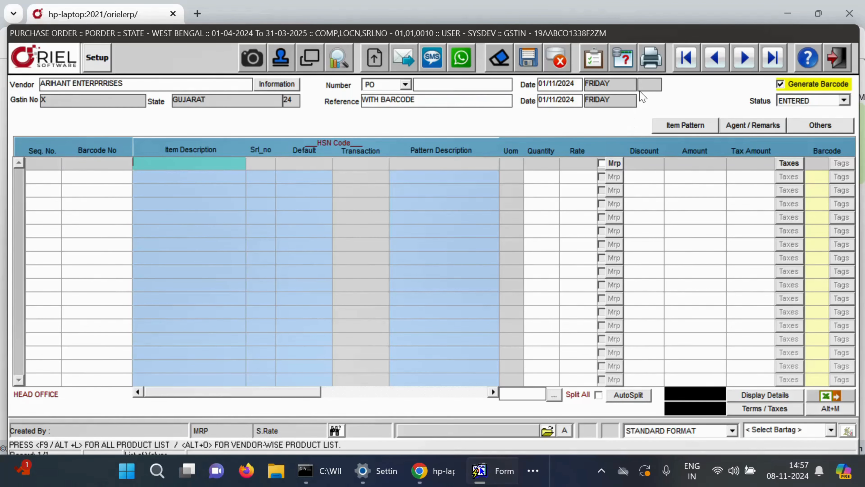
# Step: Select KURTI from the full item list for the first order line
pyautogui.press('F9')
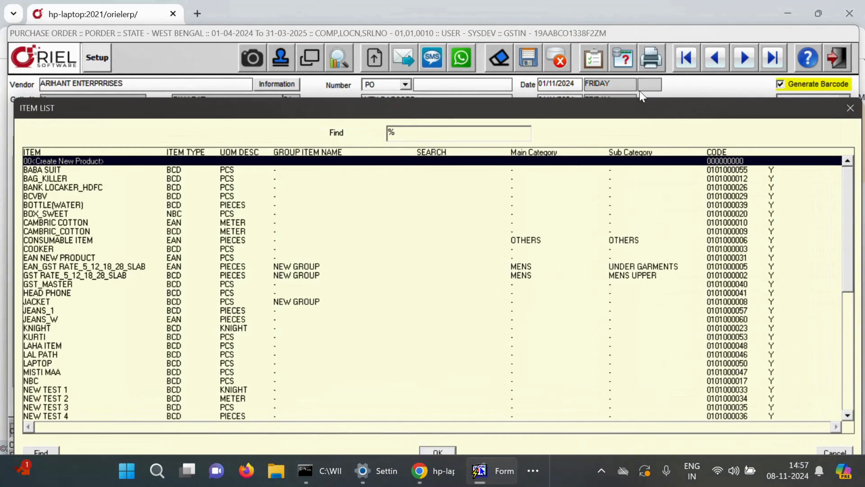
pyautogui.press('Down')
pyautogui.press('Down')
pyautogui.press('Down')
pyautogui.press('Down')
pyautogui.press('Down')
pyautogui.press('Down')
pyautogui.press('Down')
pyautogui.press('Down')
pyautogui.press('Down')
pyautogui.press('Down')
pyautogui.press('Down')
pyautogui.press('Down')
pyautogui.press('Down')
pyautogui.press('Down')
pyautogui.press('Down')
pyautogui.press('Down')
pyautogui.press('Down')
pyautogui.press('Down')
pyautogui.press('Down')
pyautogui.press('Down')
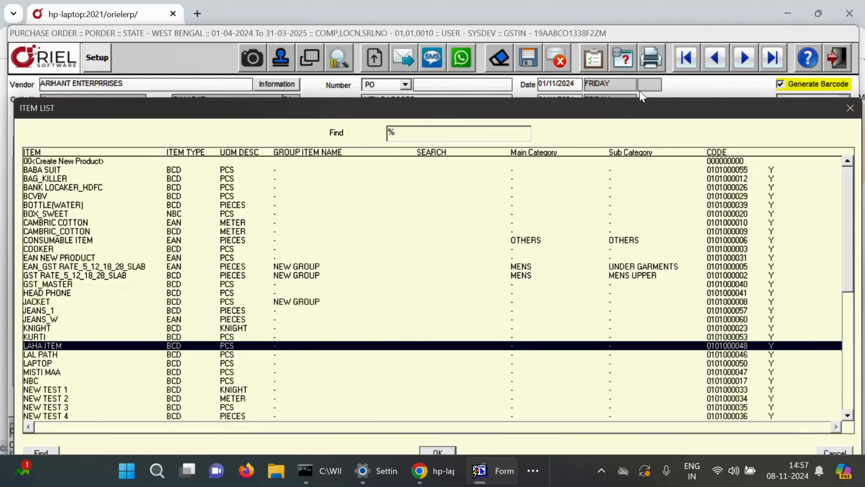
pyautogui.press('Up')
pyautogui.press('Up')
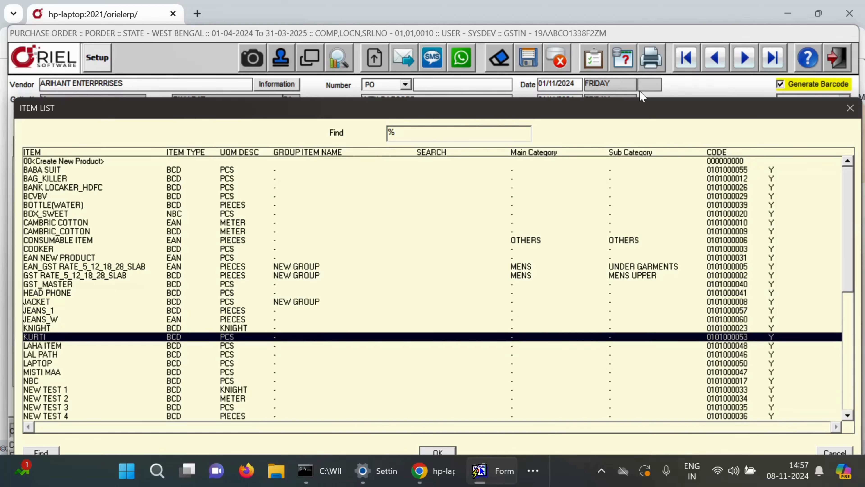
pyautogui.press('Down')
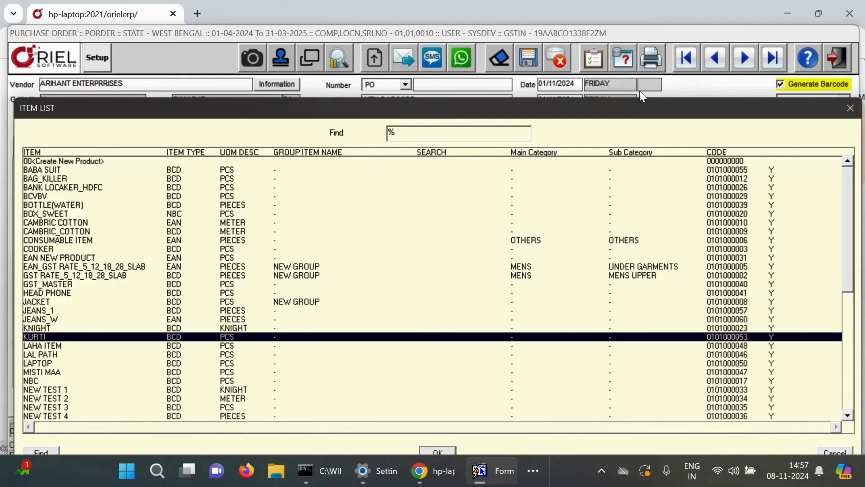
pyautogui.press('Return')
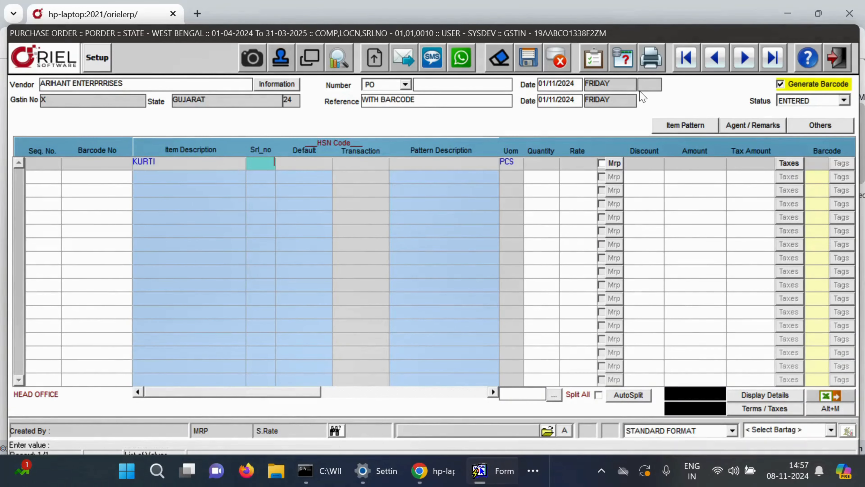
# Step: Give the KURTI line serial number 1, a quantity of 100 and a rate of 300
pyautogui.write('1')
pyautogui.press('Return')
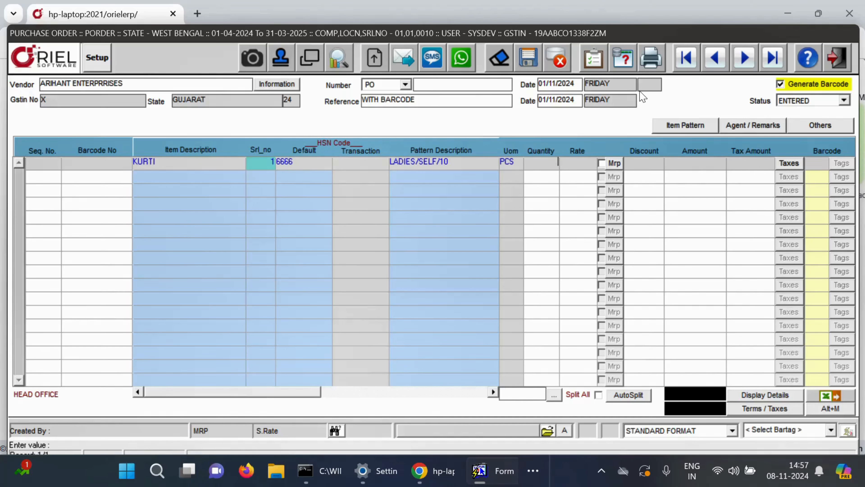
pyautogui.write('100')
pyautogui.press('Return')
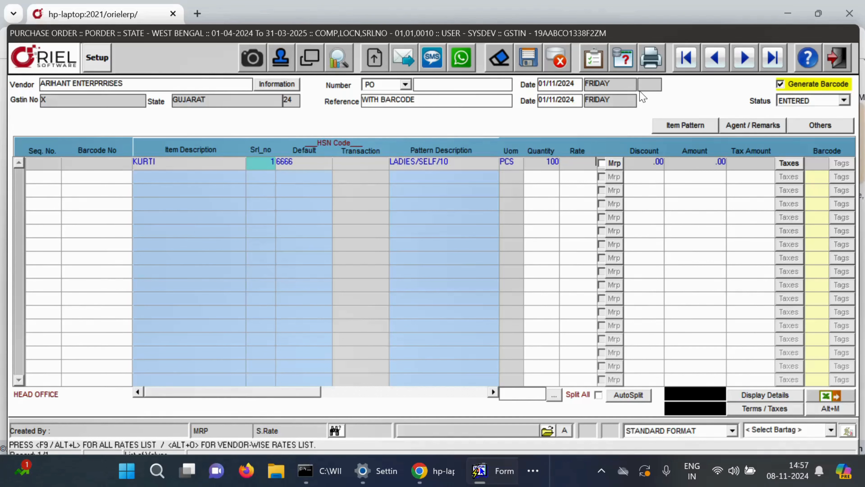
pyautogui.write('300')
pyautogui.press('Return')
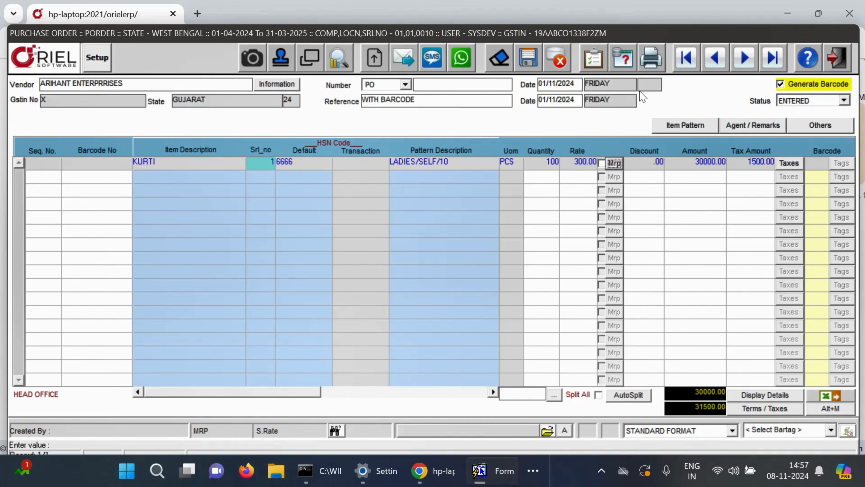
# Step: Set the KURTI line's MRP, POS and credit sale rates to 890 with a 3% purchase discount, and save the order
pyautogui.press('Return')
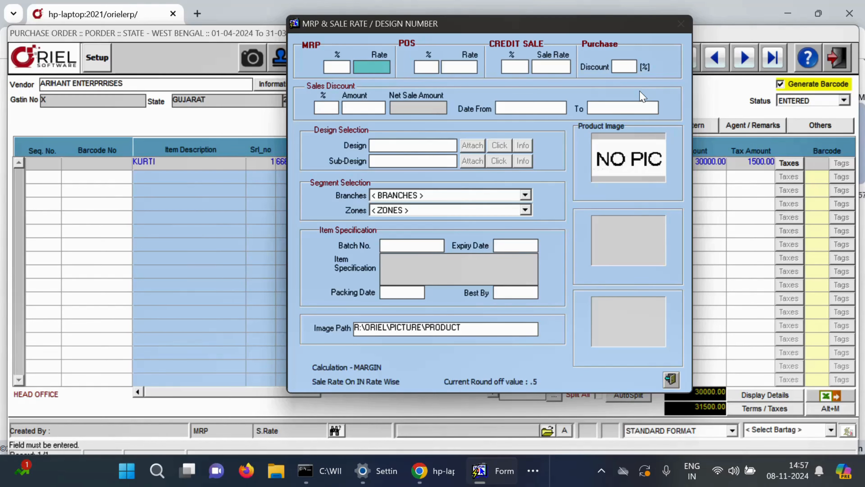
pyautogui.write('890')
pyautogui.press('Return')
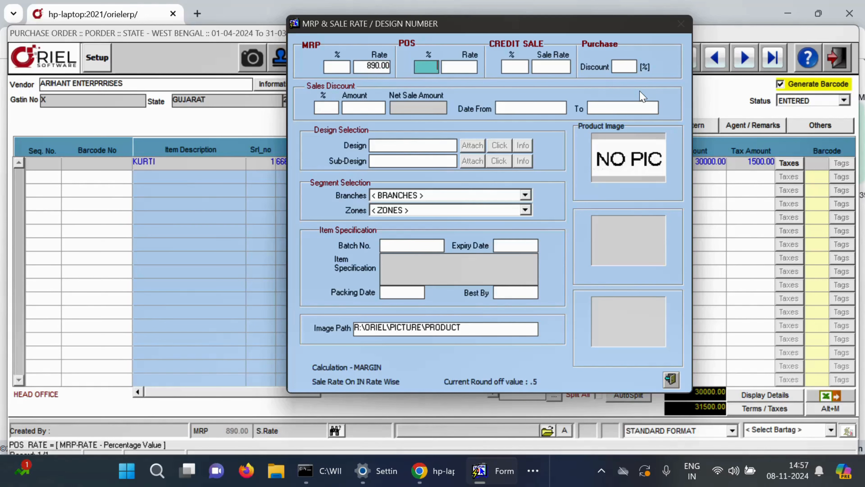
pyautogui.press('Return')
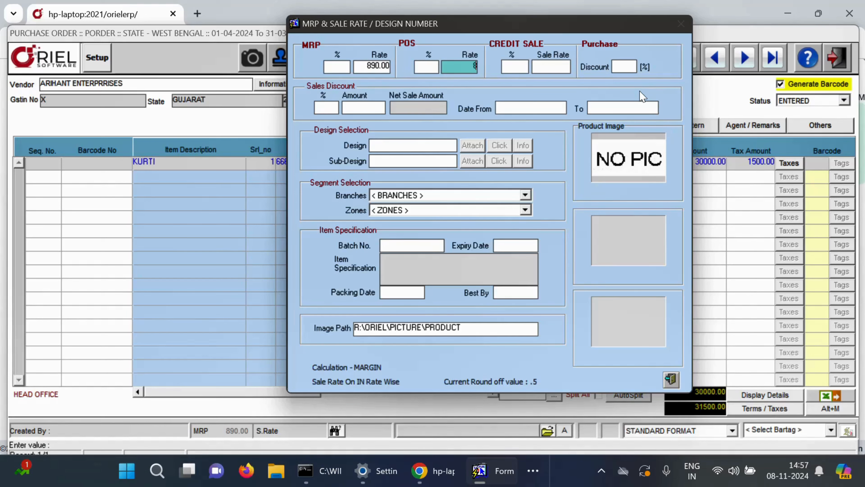
pyautogui.press('Return')
pyautogui.press('Return')
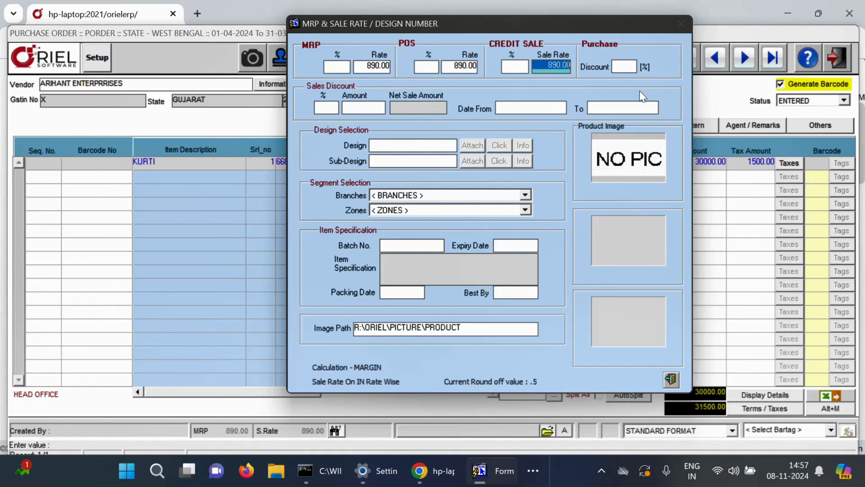
pyautogui.press('Return')
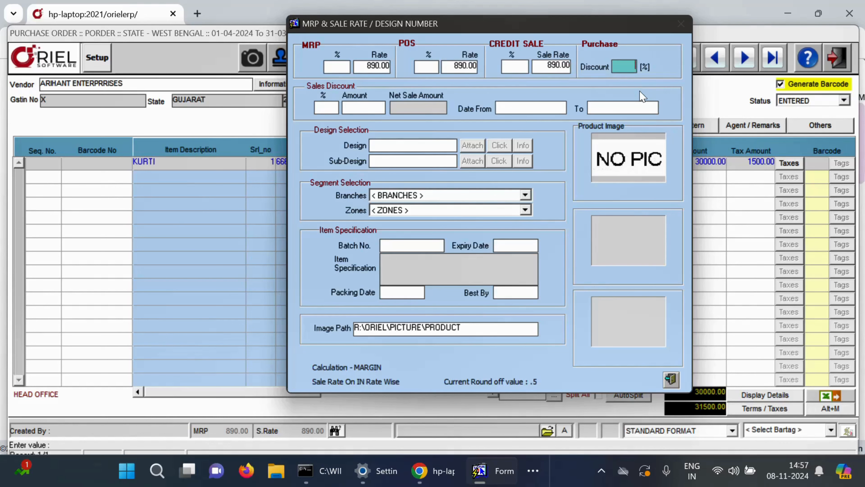
pyautogui.press('Return')
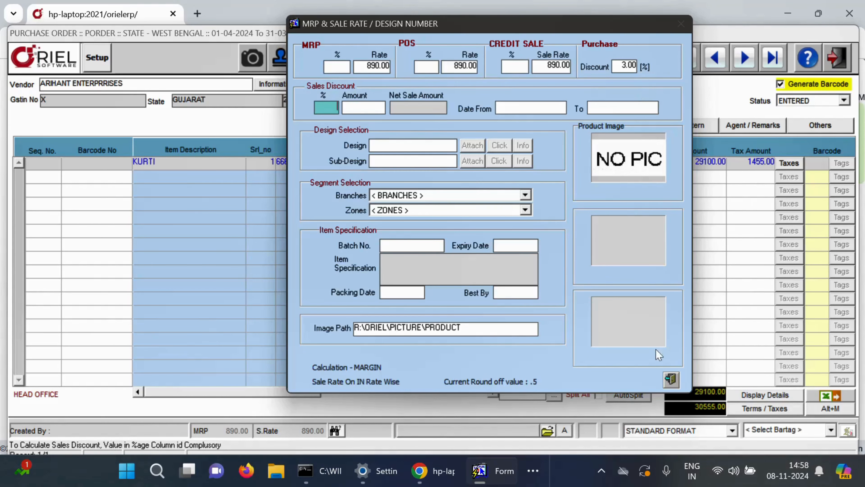
pyautogui.click(671, 379)
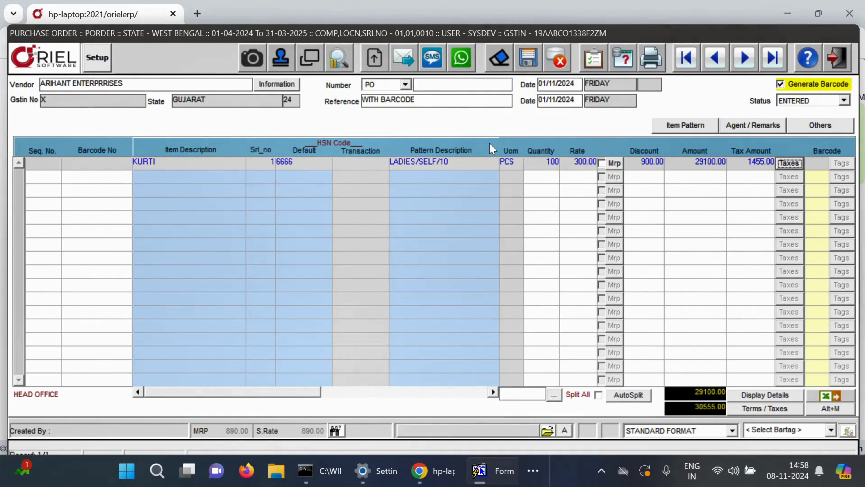
pyautogui.press('F10')
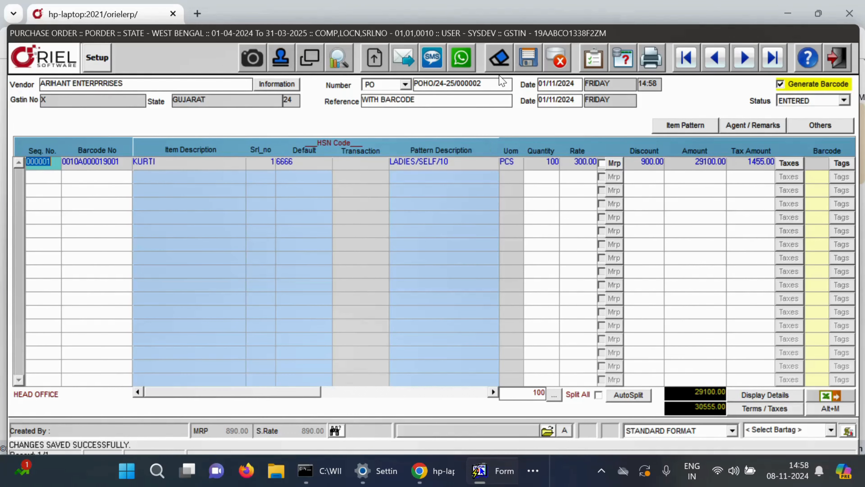
# Step: Set the KURTI line's barcode tag count to 100 and choose the ORIEL bartag format
pyautogui.click(128, 167)
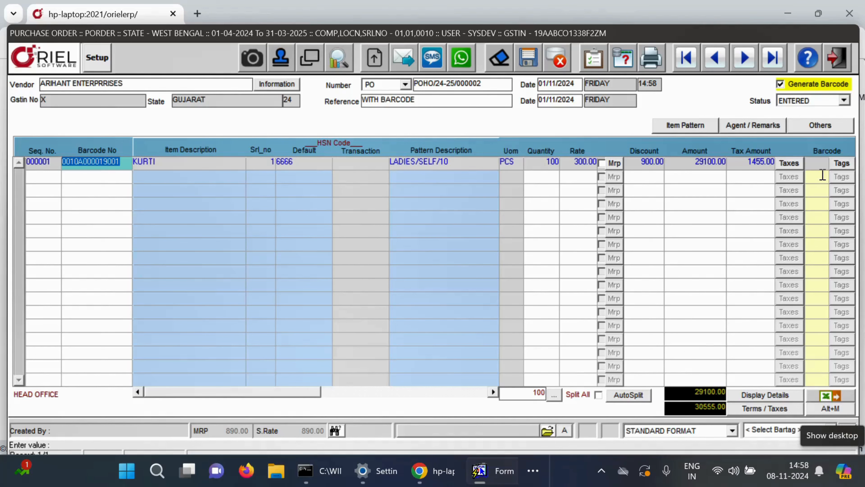
pyautogui.click(817, 165)
pyautogui.write('1')
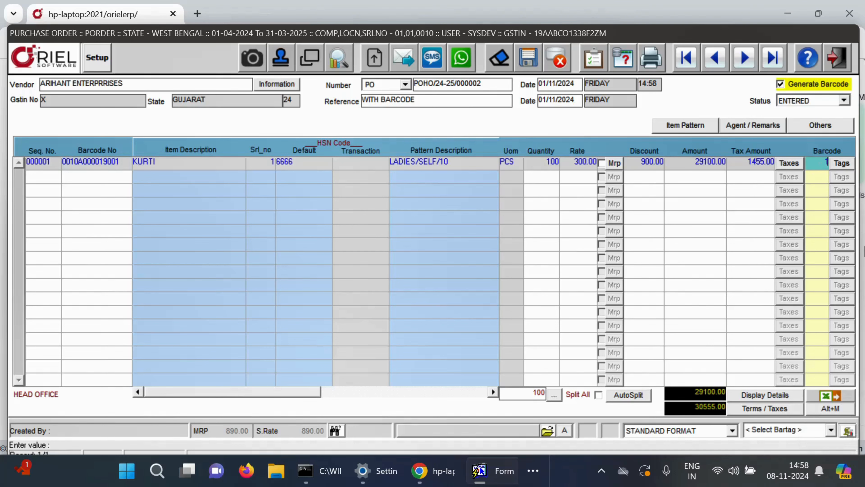
pyautogui.write('00')
pyautogui.click(809, 432)
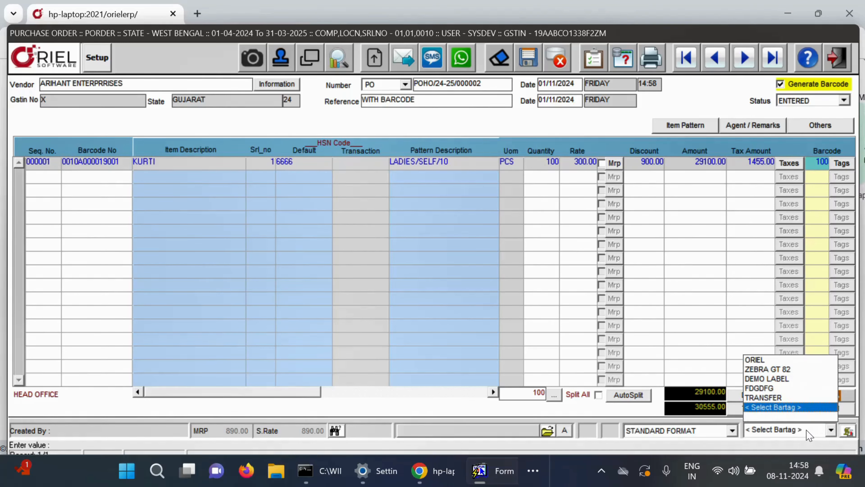
pyautogui.click(774, 362)
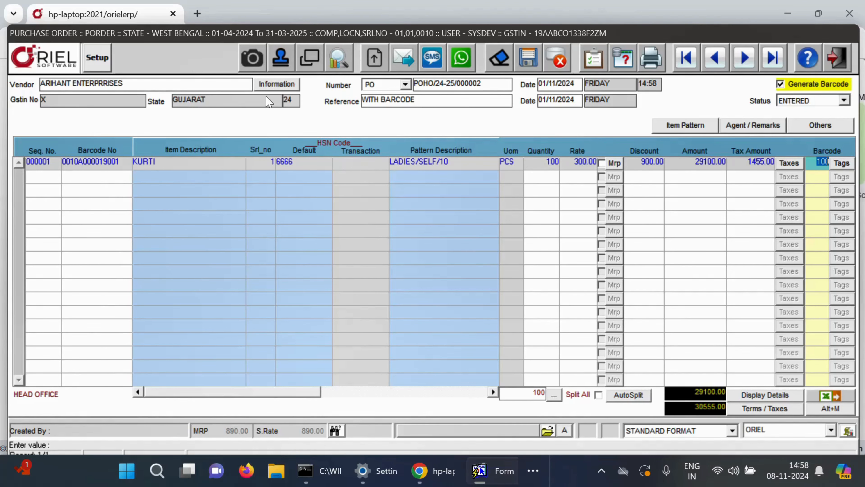
# Step: Review the vendor's master record, including its barcodes-for-PO setting, and close both the record and the purchase order
pyautogui.click(271, 90)
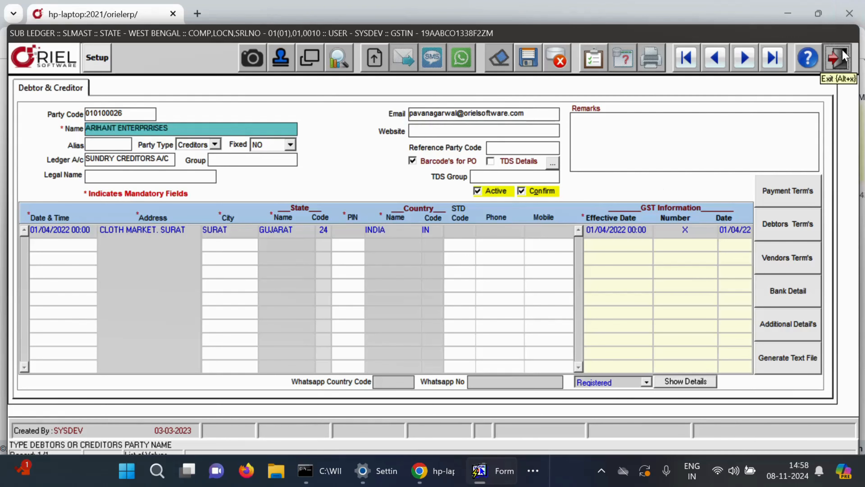
pyautogui.click(837, 58)
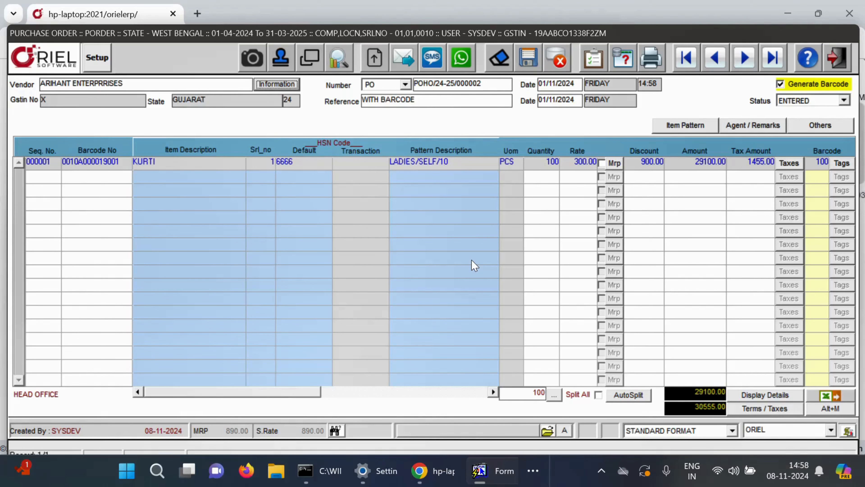
pyautogui.click(840, 61)
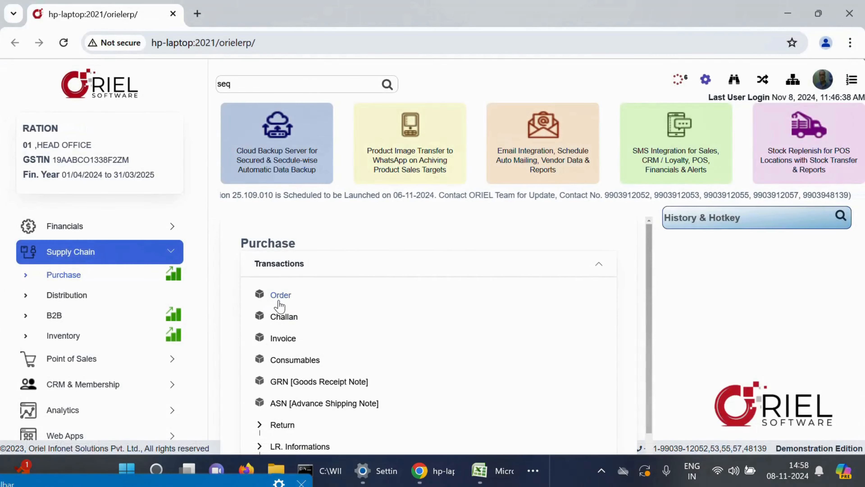
# Step: Open a new purchase invoice and select ANADA BAZER PUBLICATION as the vendor
pyautogui.click(281, 339)
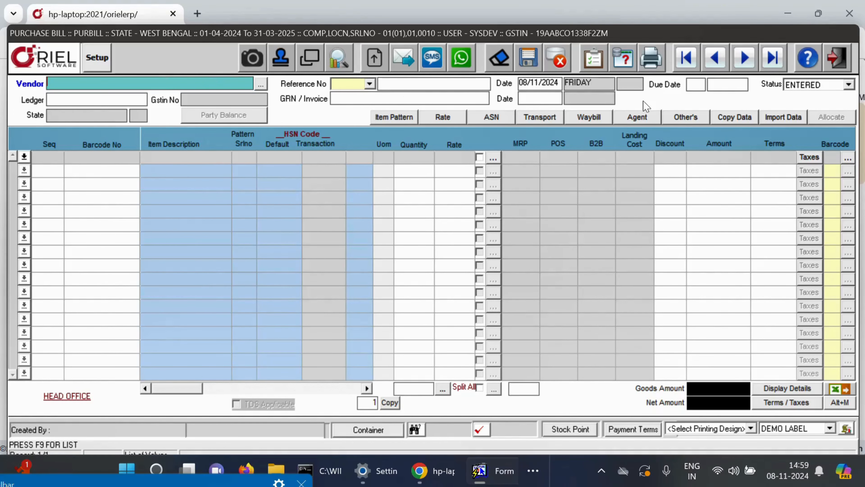
pyautogui.press('F9')
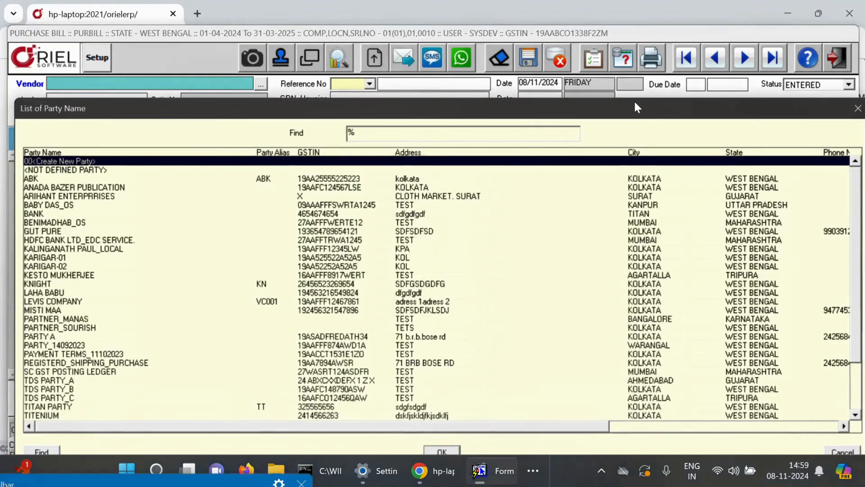
pyautogui.press('Down')
pyautogui.press('Down')
pyautogui.press('Down')
pyautogui.press('Down')
pyautogui.press('Down')
pyautogui.press('Down')
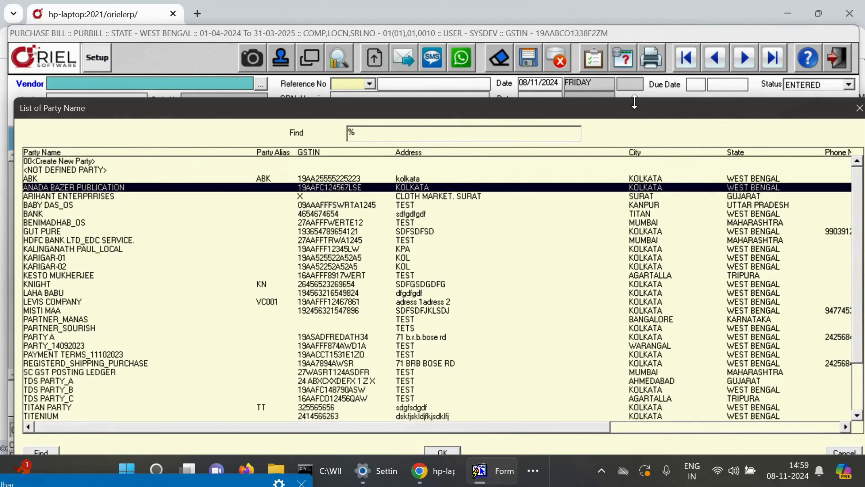
pyautogui.press('Up')
pyautogui.press('Up')
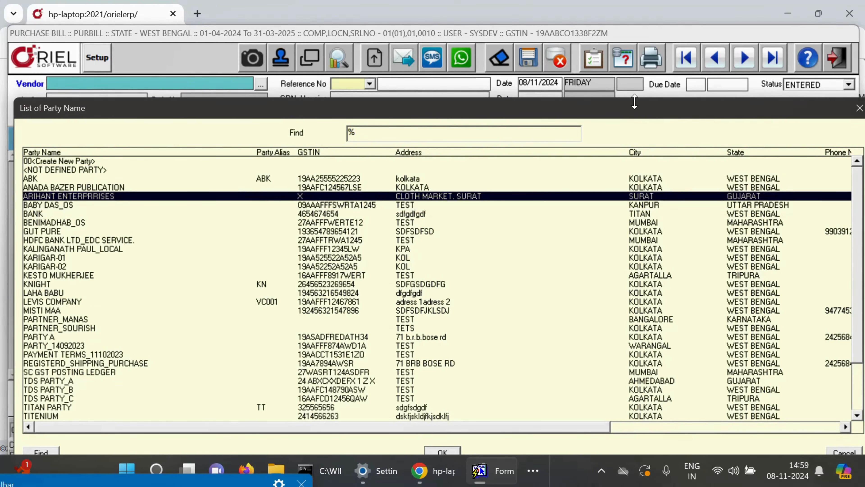
pyautogui.press('Up')
pyautogui.press('Return')
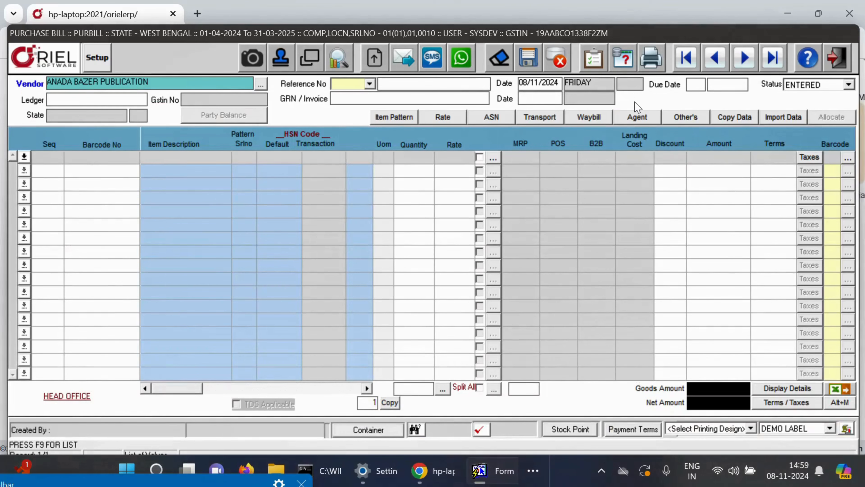
pyautogui.press('Return')
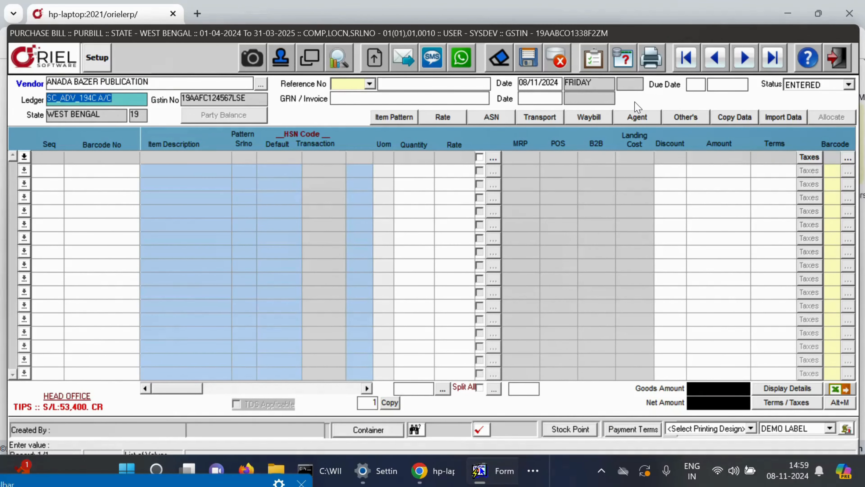
# Step: Change the vendor's ledger on the bill to SUNDRY CREDITORS A/C
pyautogui.press('F9')
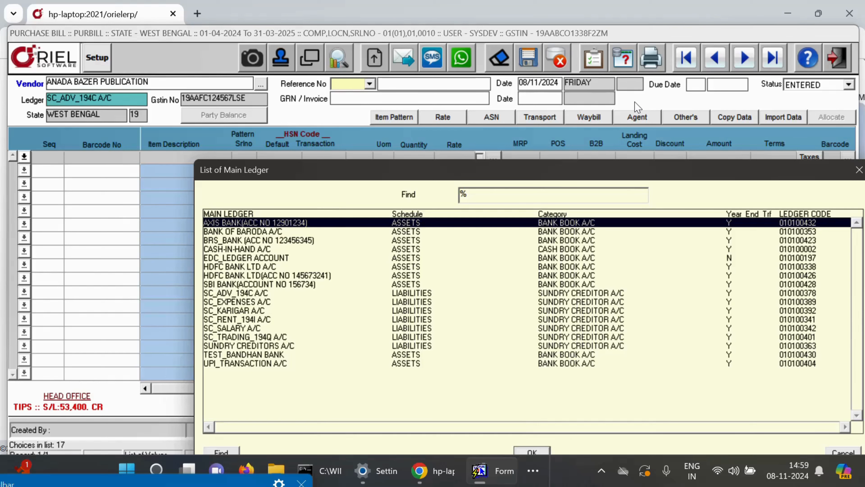
pyautogui.write('s')
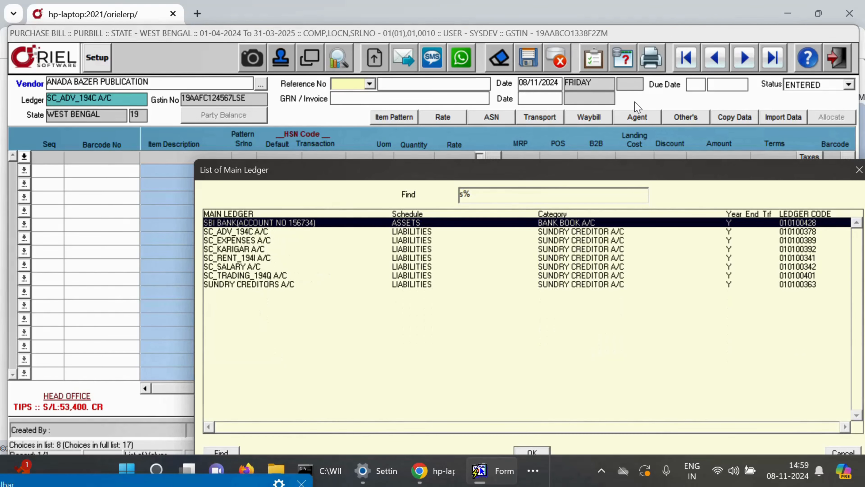
pyautogui.press('Down')
pyautogui.press('Down')
pyautogui.press('Down')
pyautogui.press('Down')
pyautogui.press('Down')
pyautogui.press('Down')
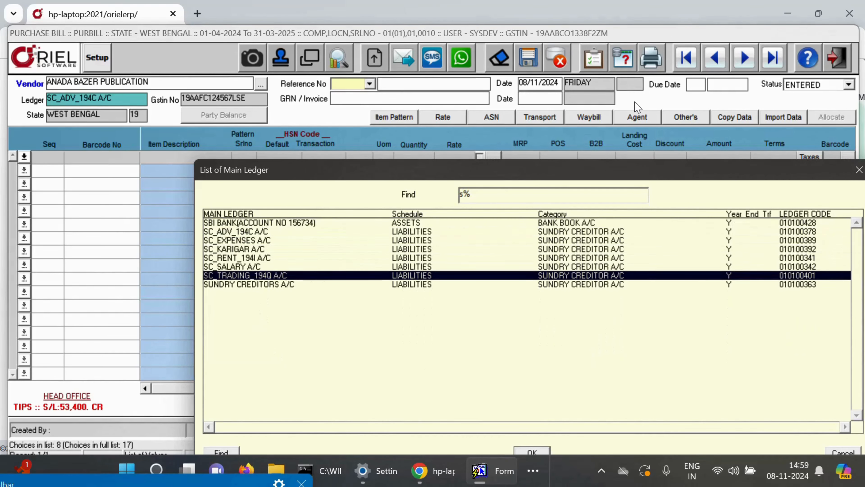
pyautogui.press('Down')
pyautogui.press('Return')
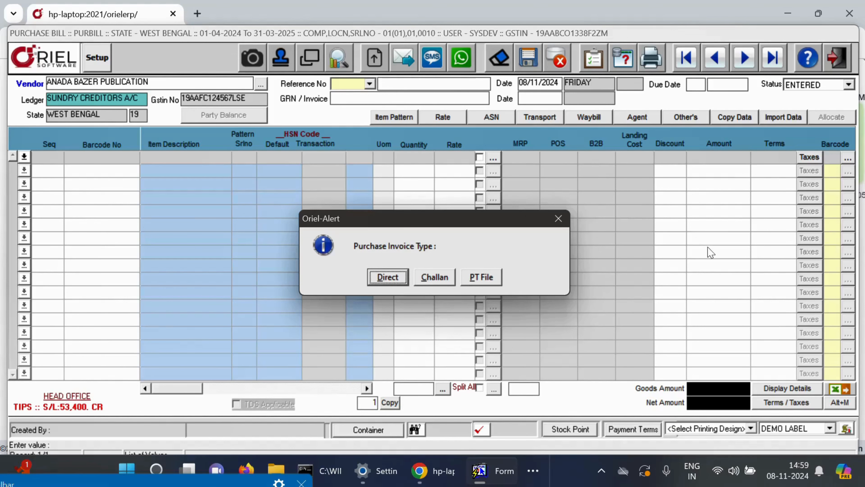
# Step: Choose Direct as the purchase invoice type and PI as the reference series, accepting 08/11/2024 as the bill date
pyautogui.click(389, 280)
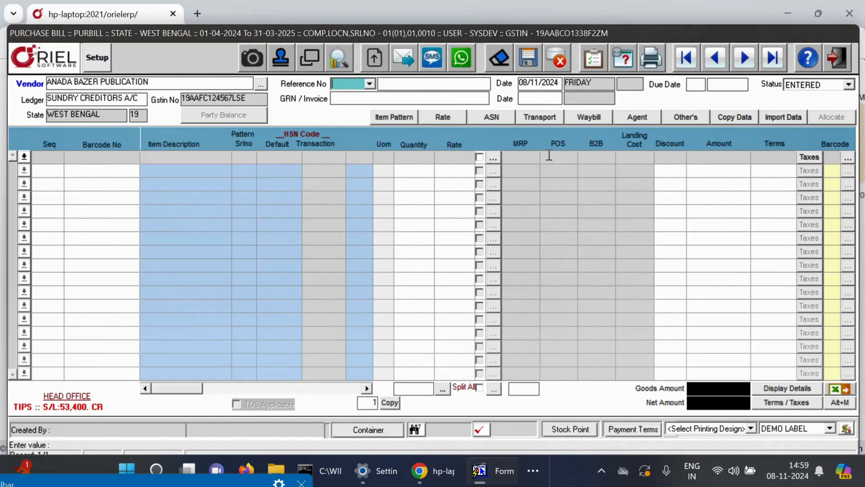
pyautogui.press('Down')
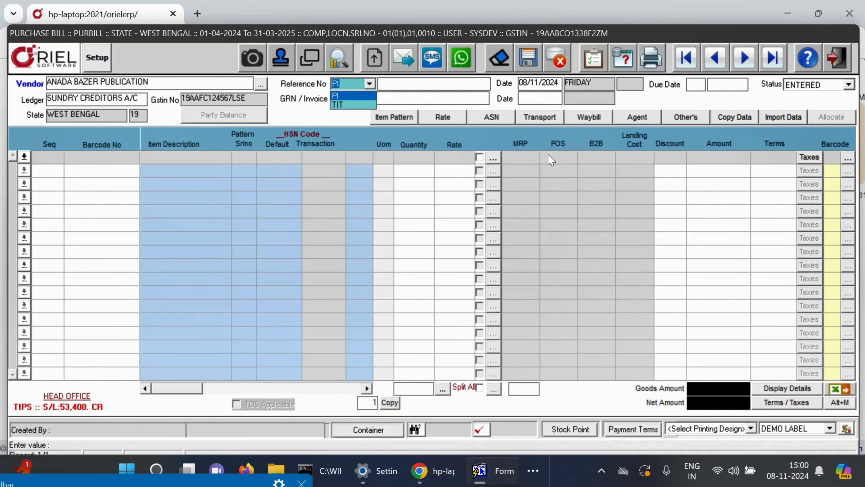
pyautogui.press('Return')
pyautogui.press('Return')
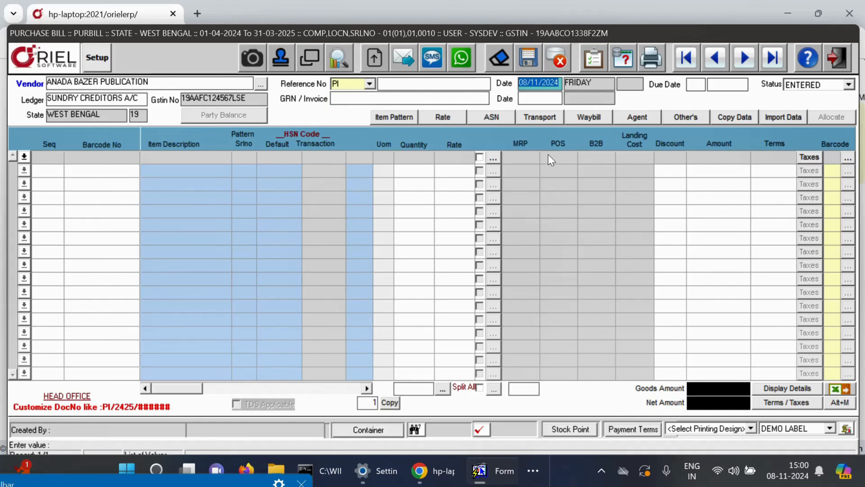
pyautogui.press('Return')
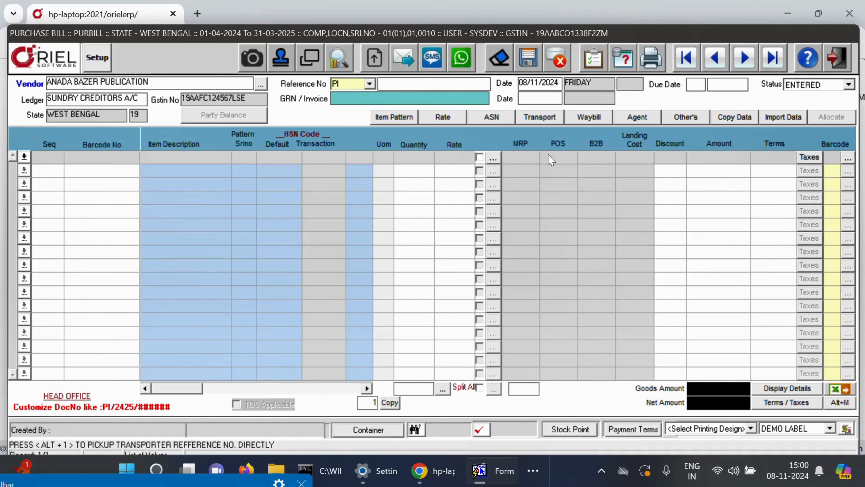
# Step: Enter ANA/01 as the GRN/invoice reference with the date 07/11/2024
pyautogui.write('ANA/01')
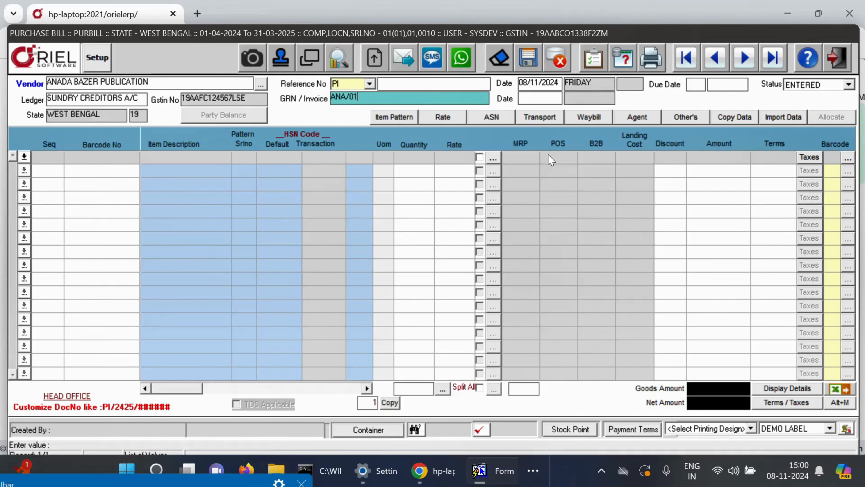
pyautogui.press('Return')
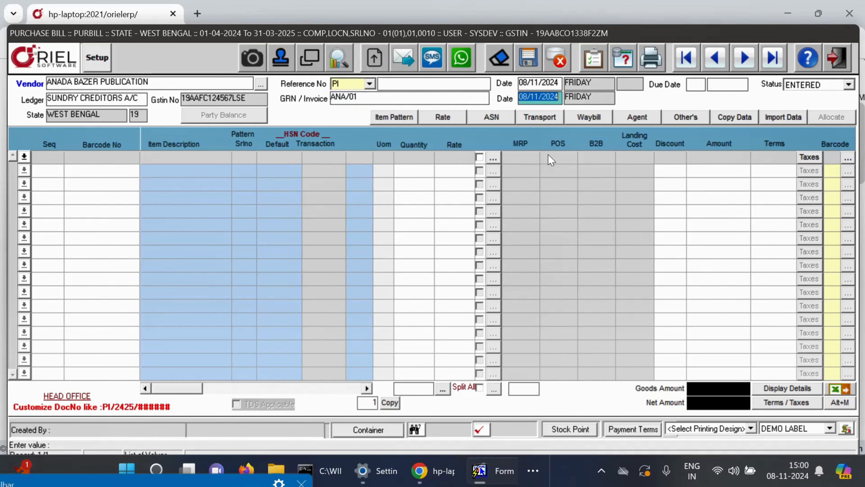
pyautogui.write('07/11/')
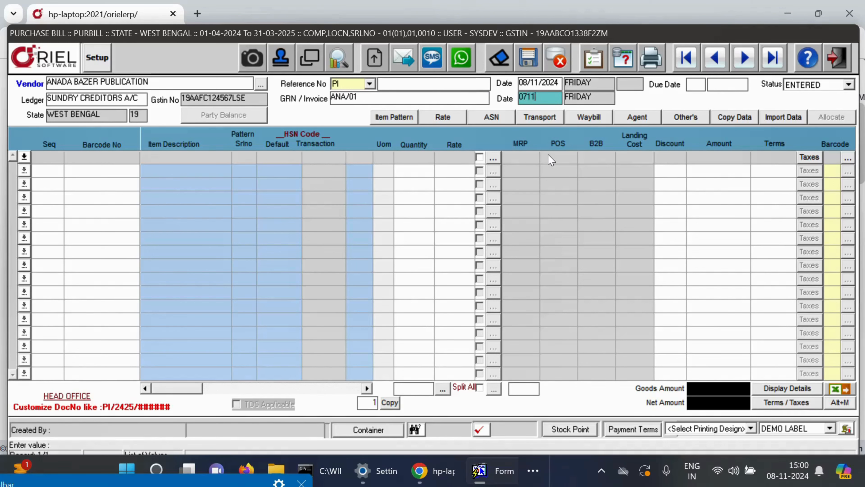
pyautogui.write('2024')
pyautogui.press('Return')
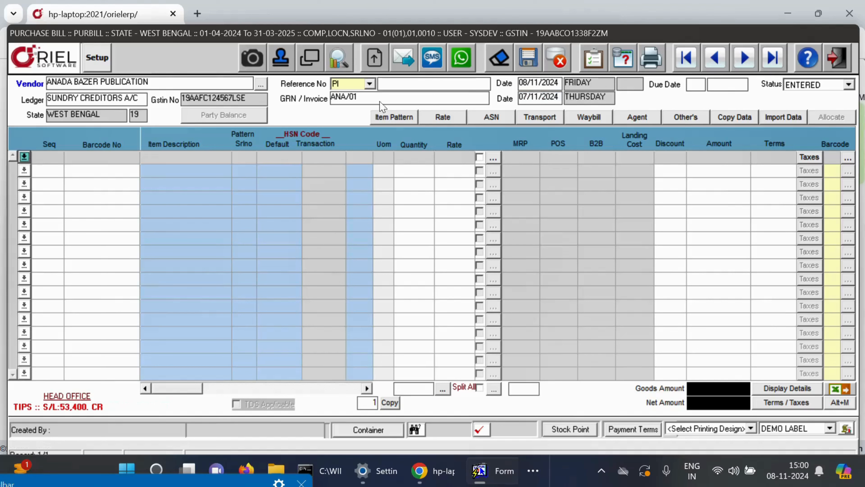
# Step: Look up the vendor's current-year orders for NOVEMBER to import into the bill
pyautogui.click(25, 157)
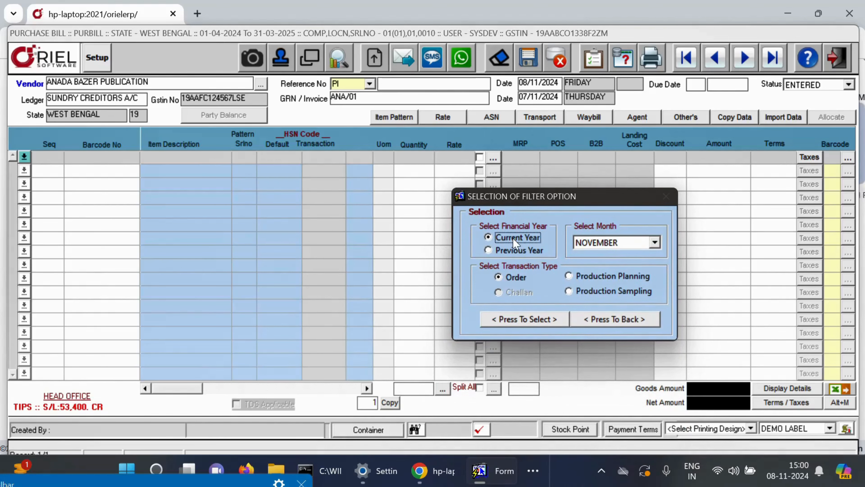
pyautogui.click(611, 243)
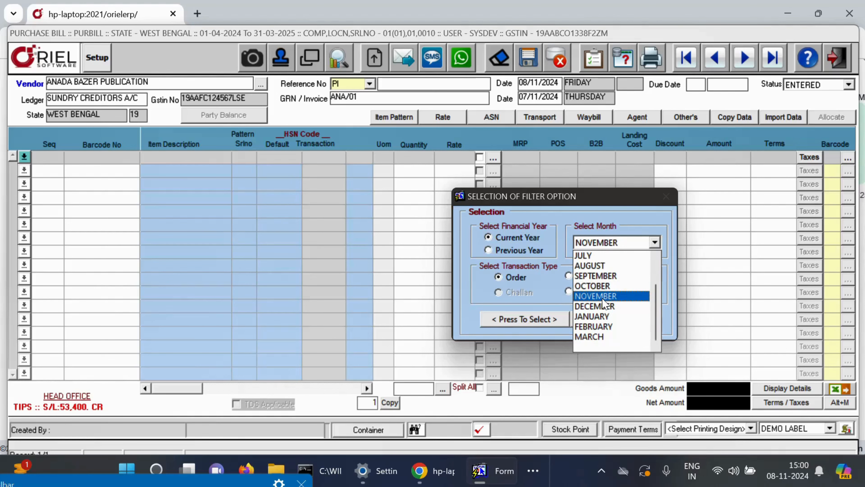
pyautogui.click(602, 299)
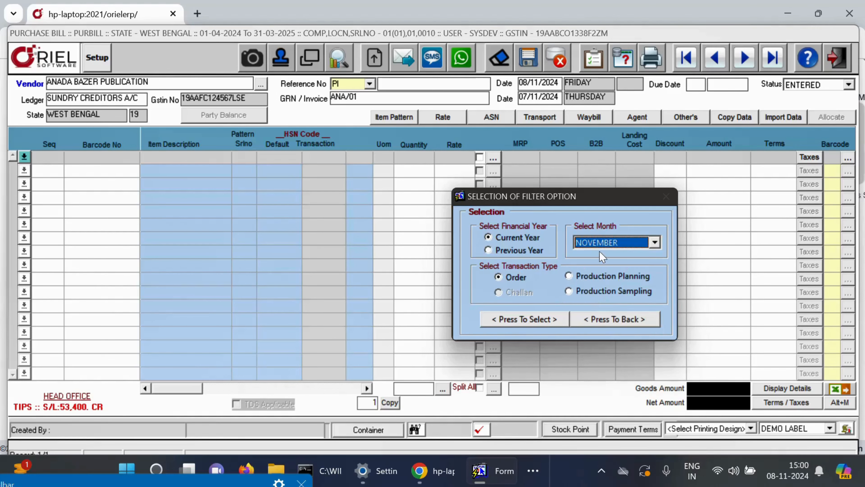
pyautogui.click(513, 319)
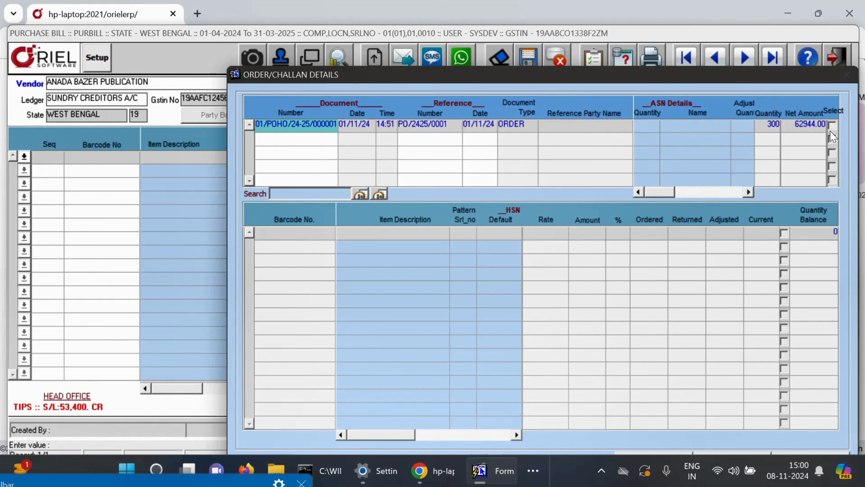
# Step: Select the vendor's 01/11/24 order and load all its item lines into the purchase bill
pyautogui.click(832, 125)
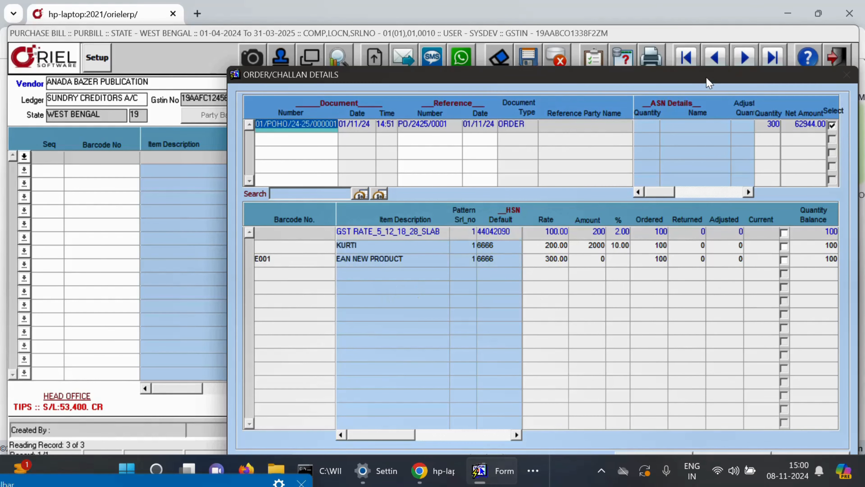
pyautogui.moveTo(708, 83); pyautogui.dragTo(647, 14)
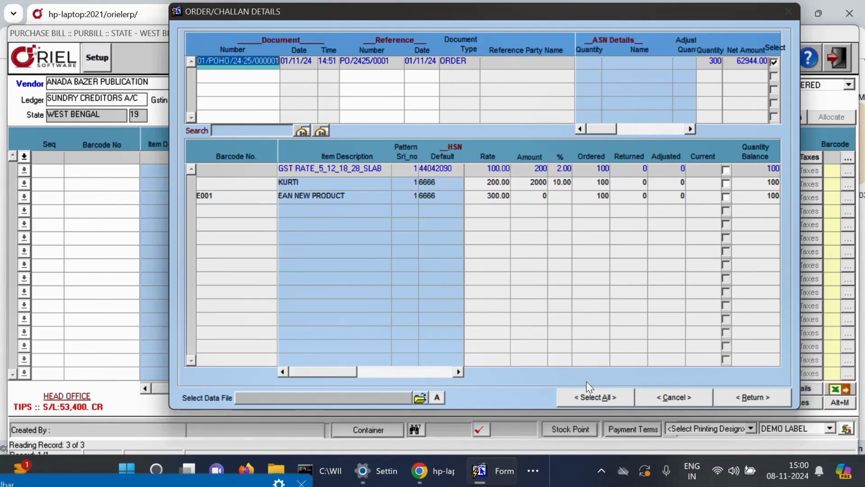
pyautogui.click(610, 402)
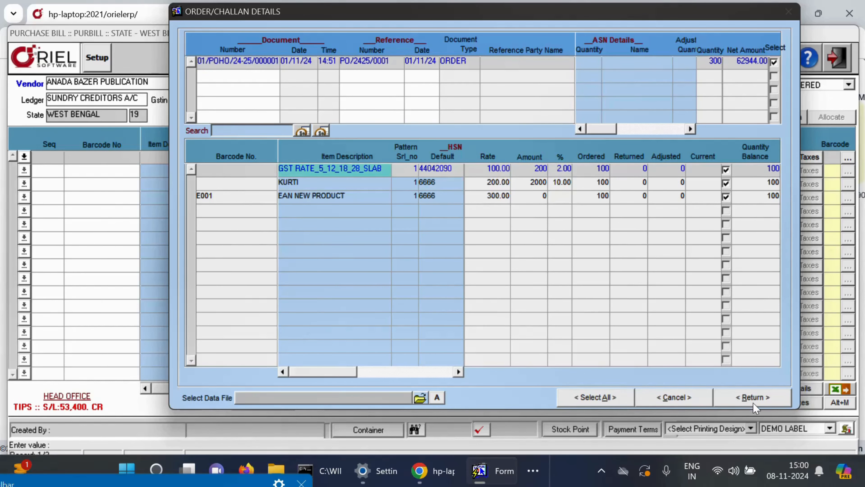
pyautogui.click(752, 403)
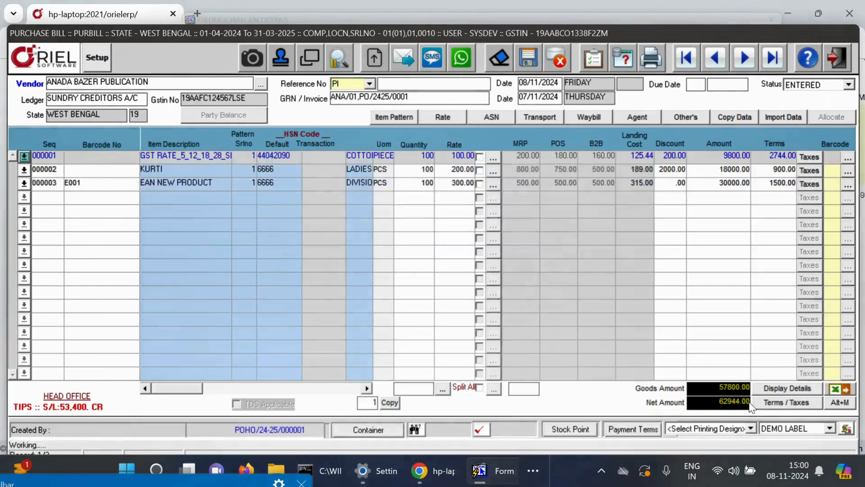
# Step: Try to clear the quantity of the first bill line, GST RATE_5_12_18_28_SLAB
pyautogui.click(418, 160)
pyautogui.moveTo(418, 160); pyautogui.dragTo(500, 157)
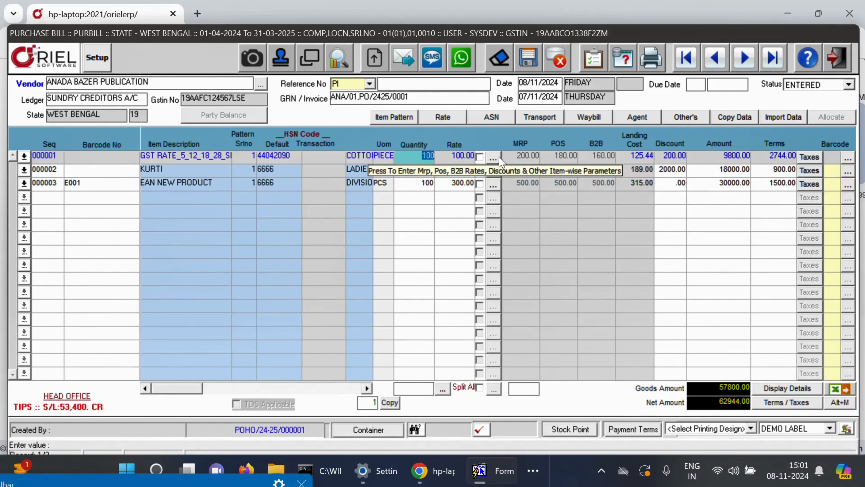
pyautogui.press('BackSpace')
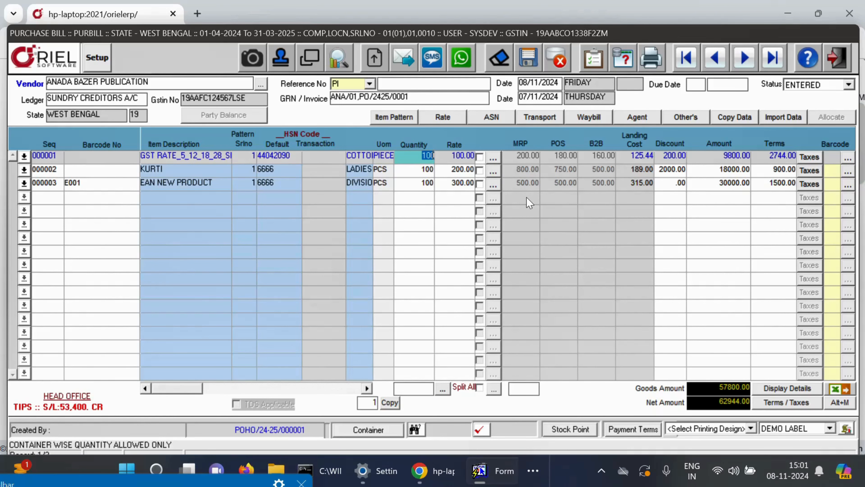
# Step: Set the quantity of the EAN NEW PRODUCT line in the purchase bill to 50
pyautogui.press('Down')
pyautogui.press('Down')
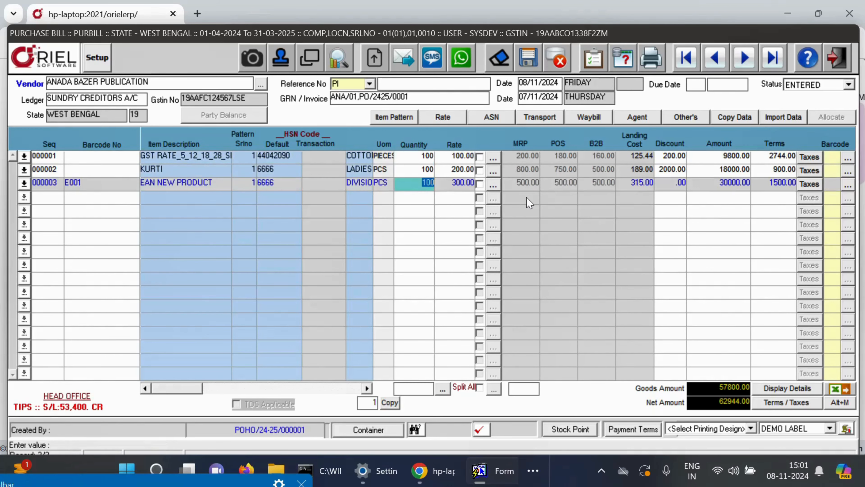
pyautogui.press('Down')
pyautogui.press('Up')
pyautogui.press('Up')
pyautogui.press('Up')
pyautogui.press('Down')
pyautogui.press('Down')
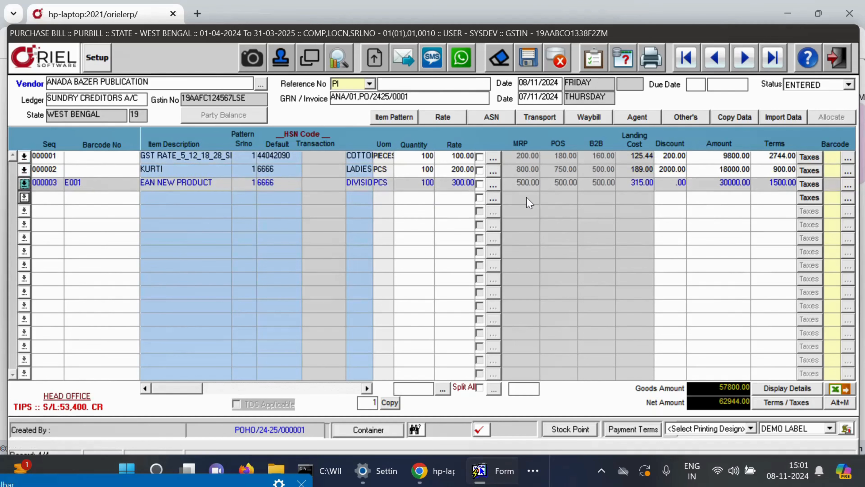
pyautogui.press('Down')
pyautogui.press('Up')
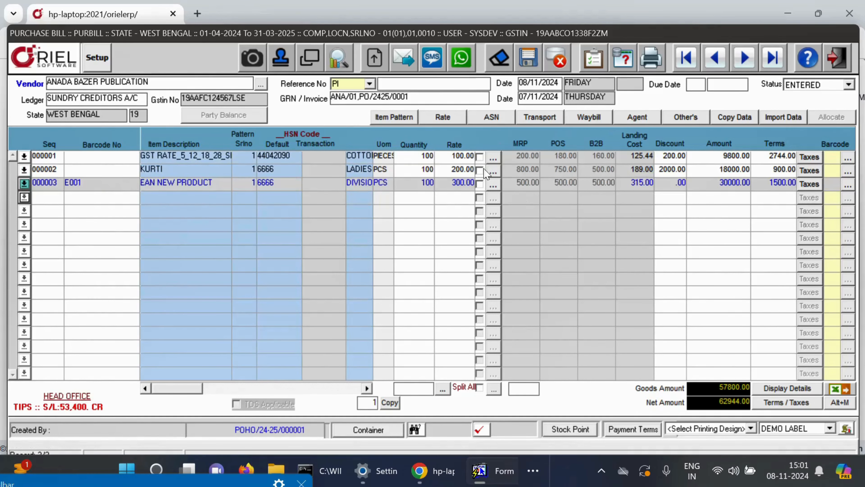
pyautogui.click(423, 182)
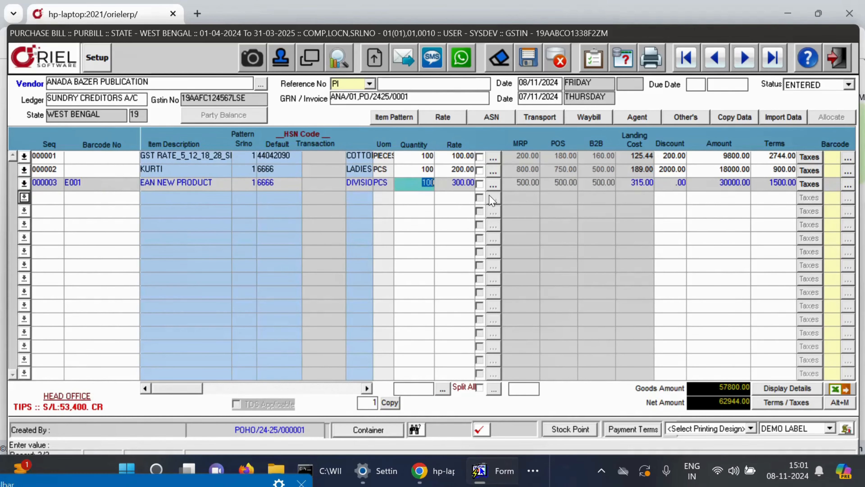
pyautogui.write('50')
pyautogui.press('Up')
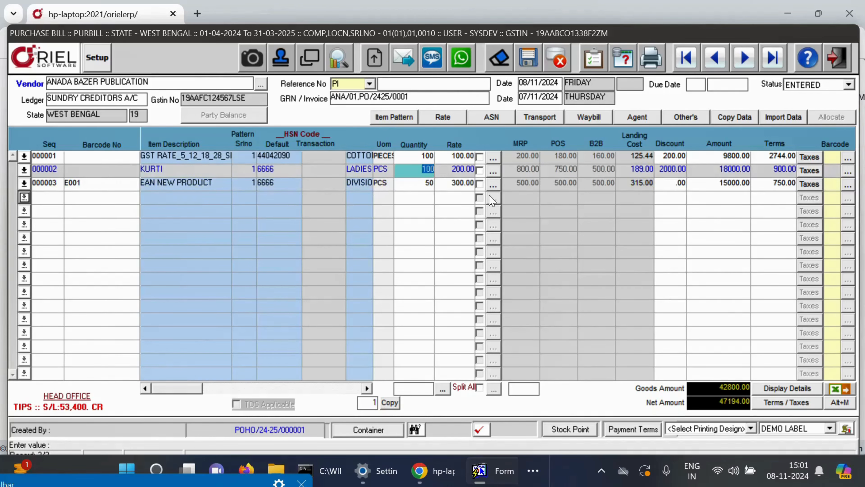
# Step: Set the quantity of the KURTI line in the purchase bill to 75
pyautogui.press('Down')
pyautogui.press('Up')
pyautogui.write('7')
pyautogui.press('Down')
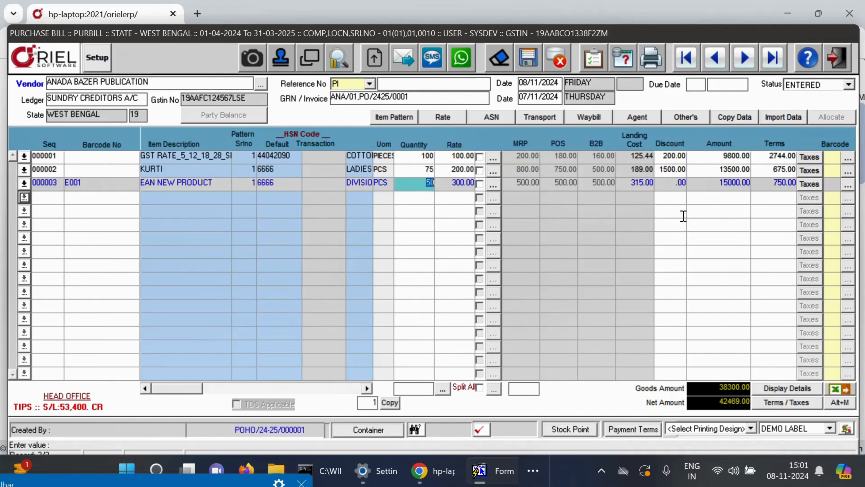
# Step: Save the purchase bill, accepting the altered rates for EAN NEW PRODUCT and their update in the item master
pyautogui.click(644, 189)
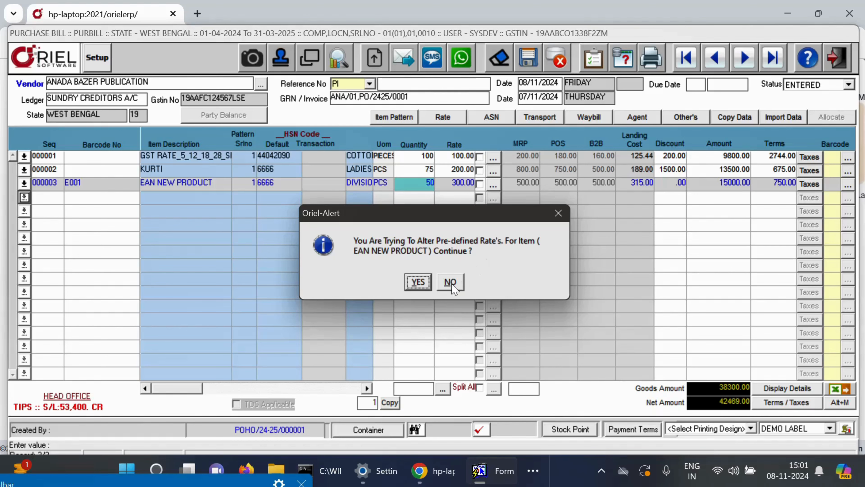
pyautogui.click(427, 286)
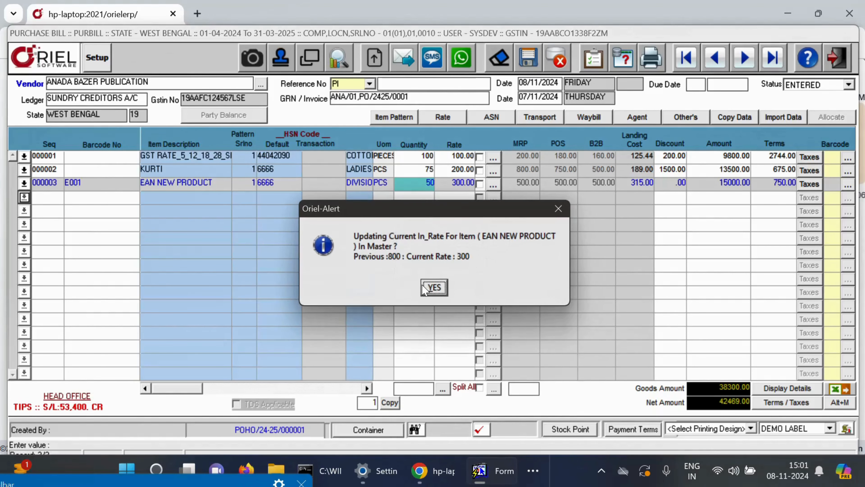
pyautogui.click(433, 289)
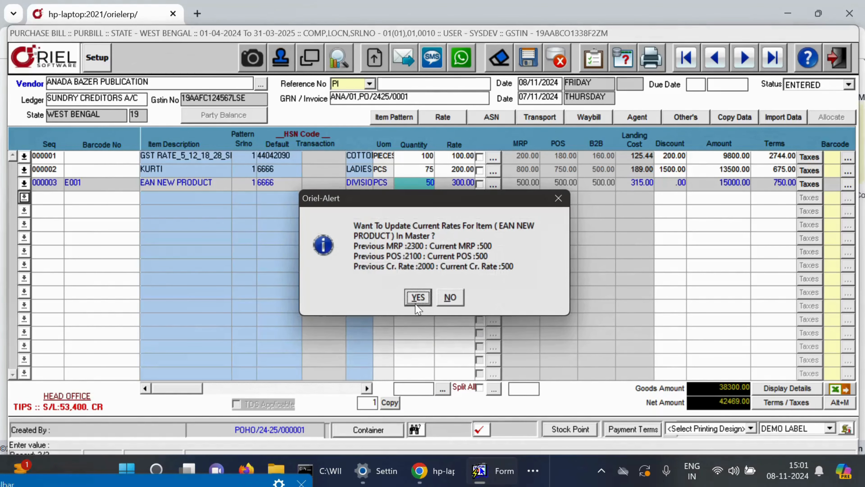
pyautogui.click(416, 301)
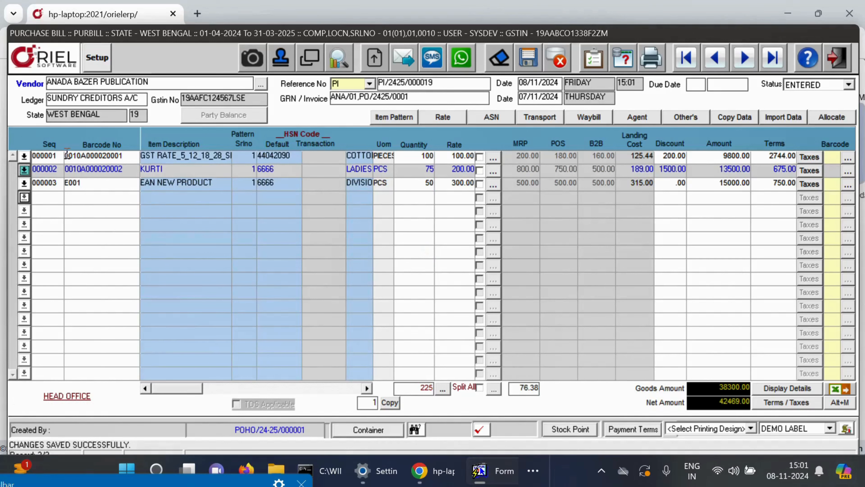
# Step: Check the barcode numbers of the three item lines in the saved bill
pyautogui.click(130, 157)
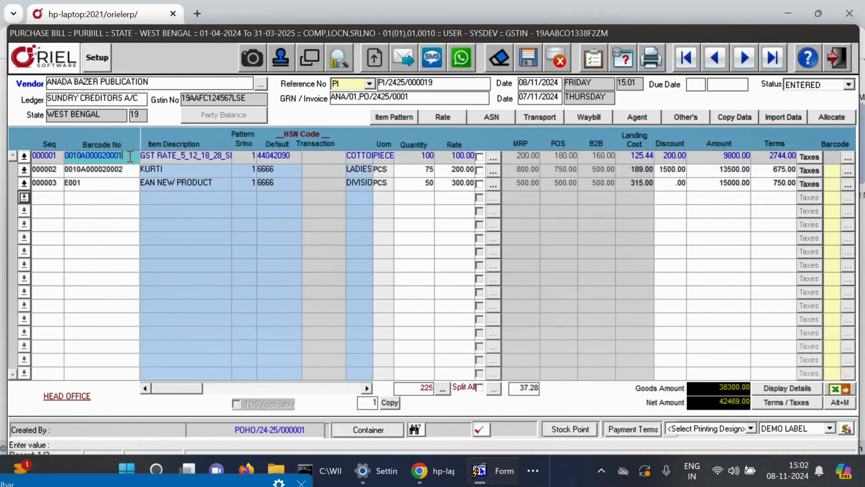
pyautogui.click(129, 169)
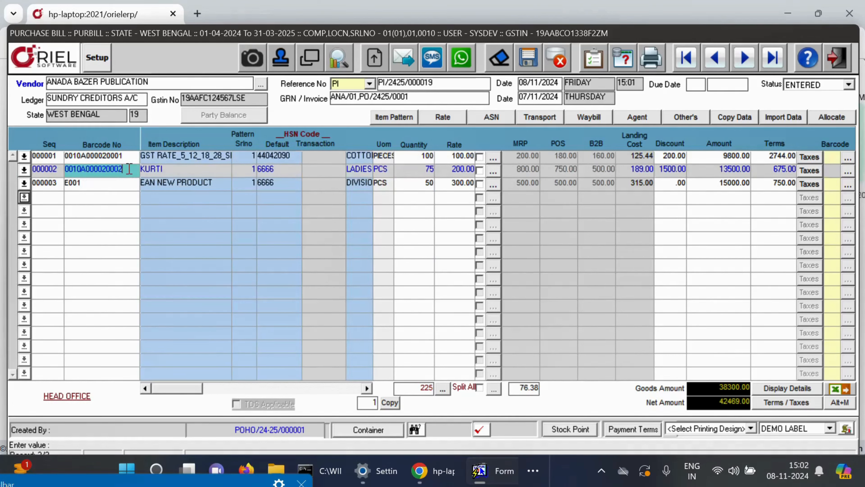
pyautogui.click(97, 183)
pyautogui.moveTo(97, 183); pyautogui.dragTo(53, 190)
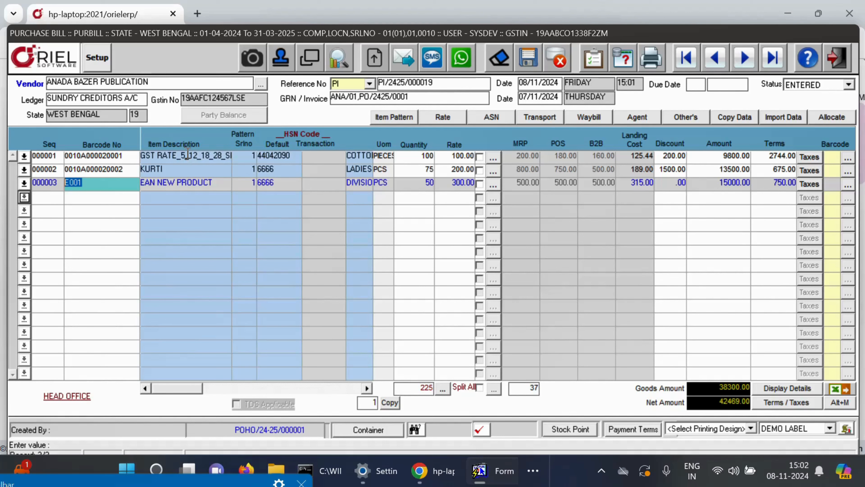
# Step: Start a new purchase bill for vendor ARIHANT ENTERPRRISES, chosen from the party list
pyautogui.hotkey('shift', 'F7')
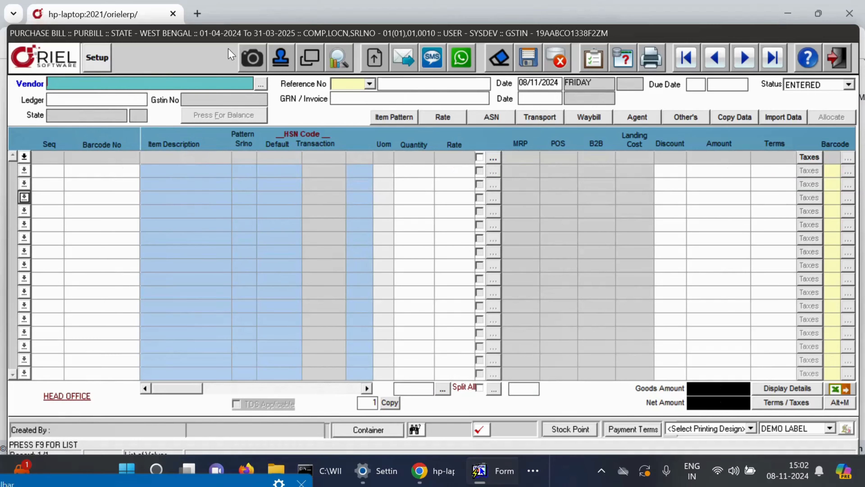
pyautogui.press('F9')
pyautogui.write('a')
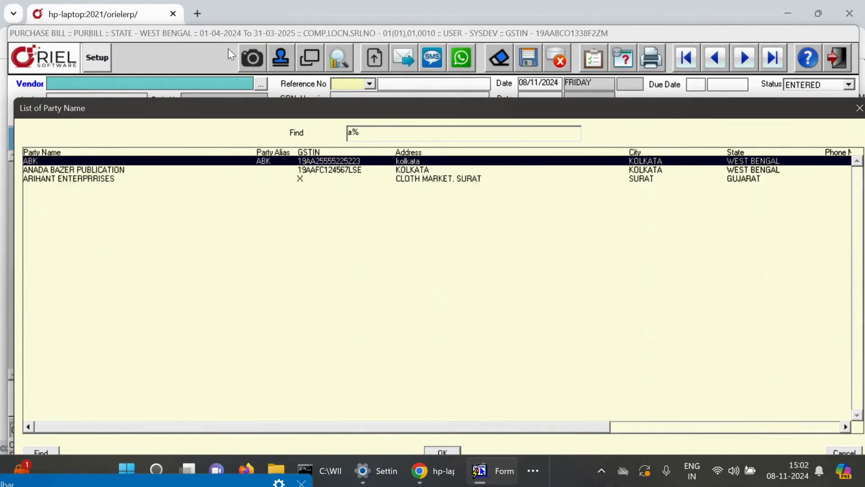
pyautogui.write('n')
pyautogui.press('BackSpace')
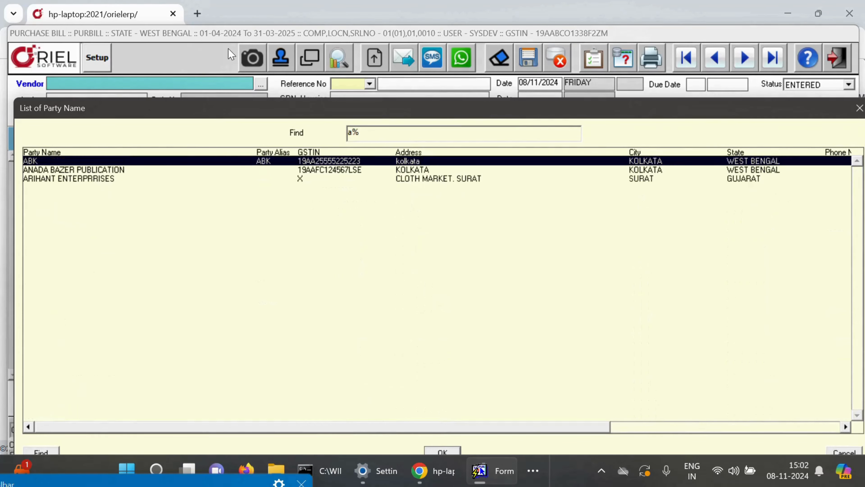
pyautogui.press('Down')
pyautogui.press('Down')
pyautogui.press('Return')
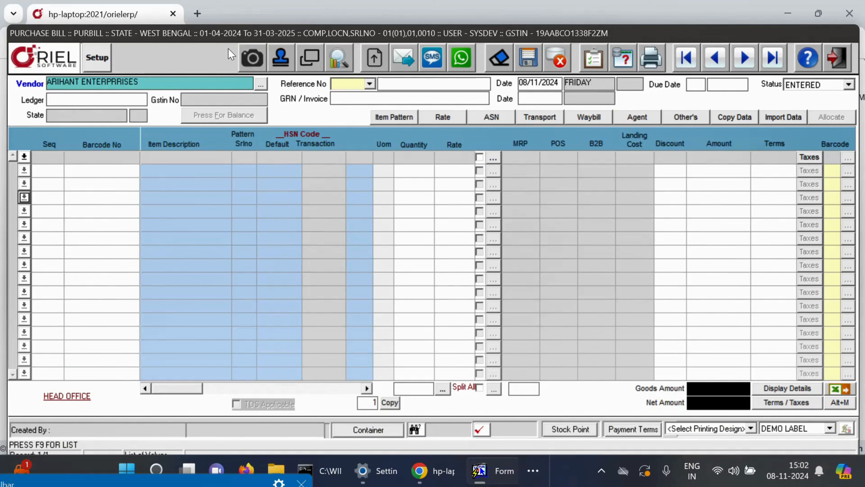
pyautogui.press('Return')
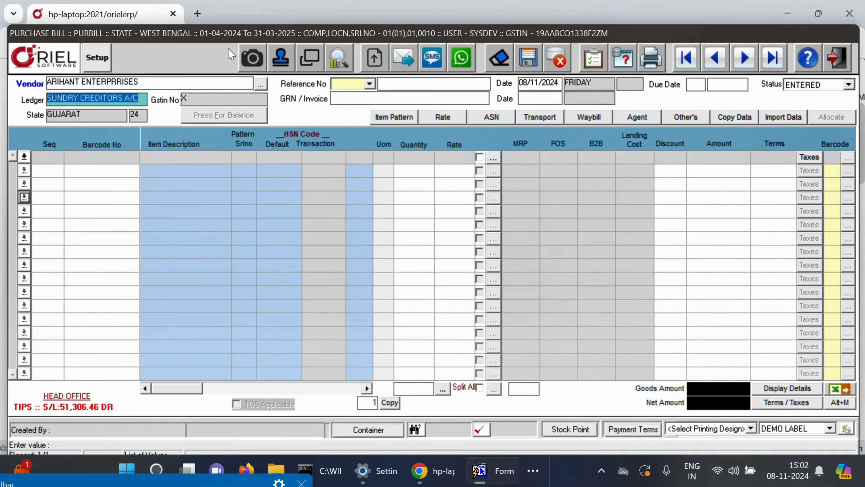
# Step: Make the purchase invoice type Direct with reference series PI, keeping the bill date 08/11/2024
pyautogui.press('Return')
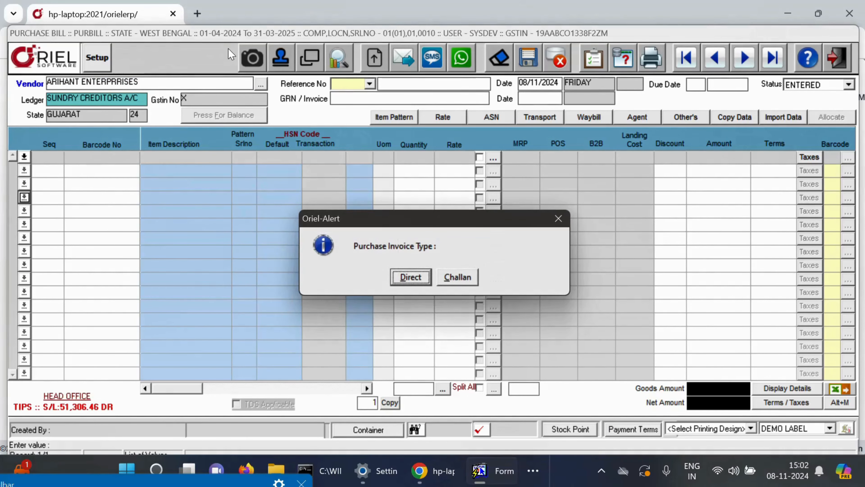
pyautogui.press('Return')
pyautogui.hotkey('alt', 'Down')
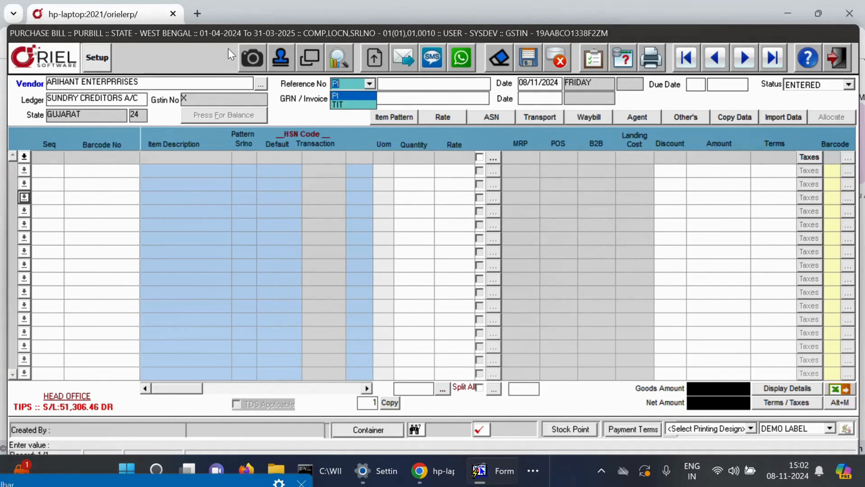
pyautogui.press('Return')
pyautogui.press('Return')
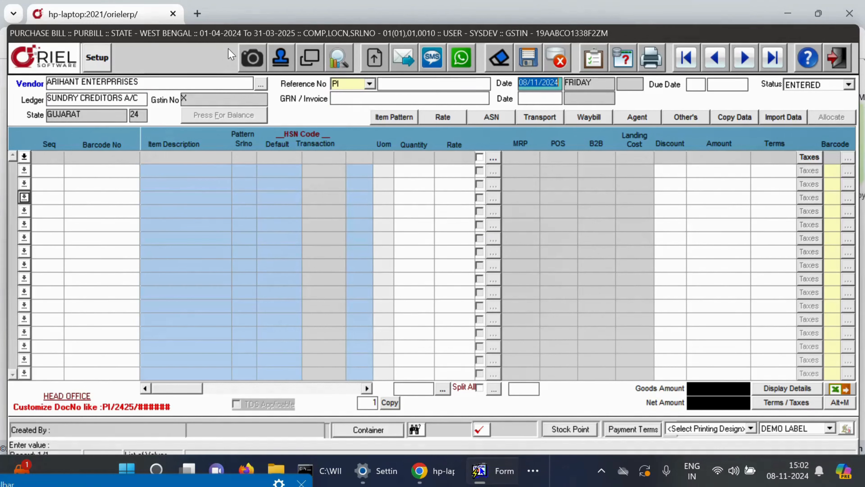
pyautogui.press('Return')
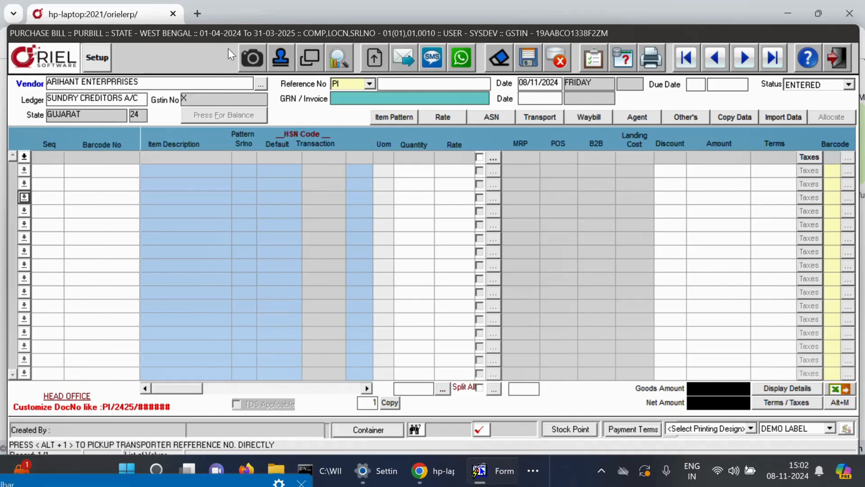
# Step: Enter ARI/2324/01 as the GRN/invoice reference with the date 07/11/2024
pyautogui.write('ARI')
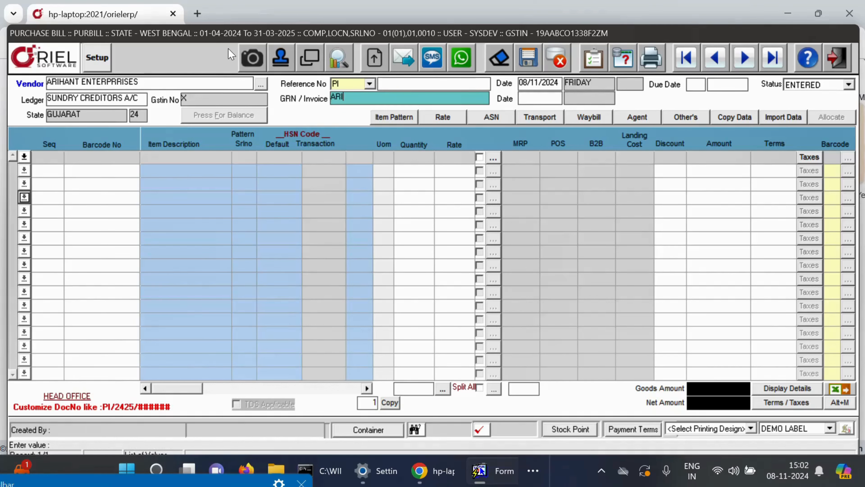
pyautogui.write('/2324')
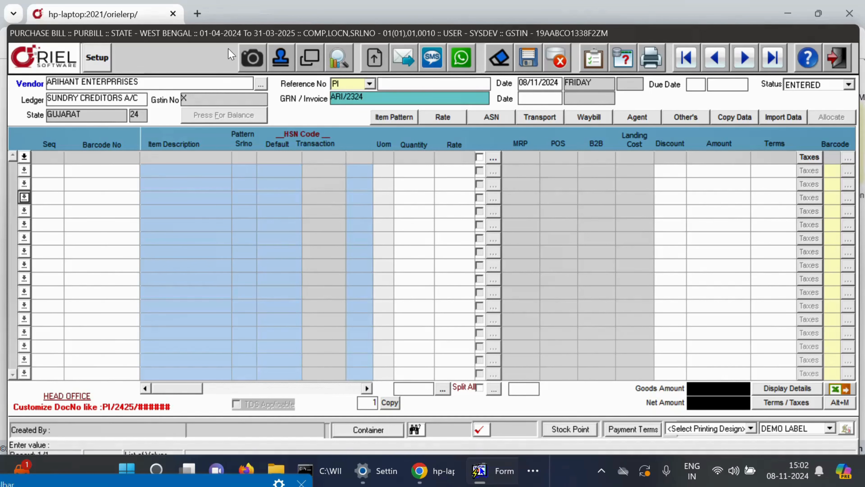
pyautogui.write('/01')
pyautogui.press('Tab')
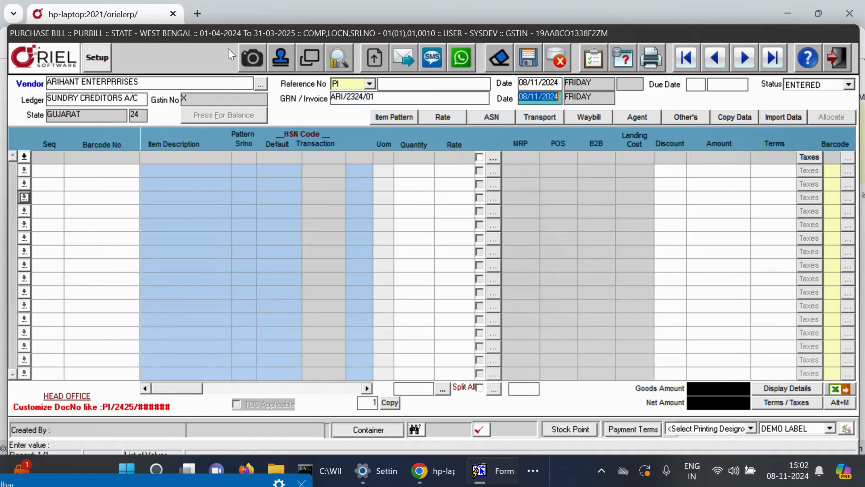
pyautogui.write('0')
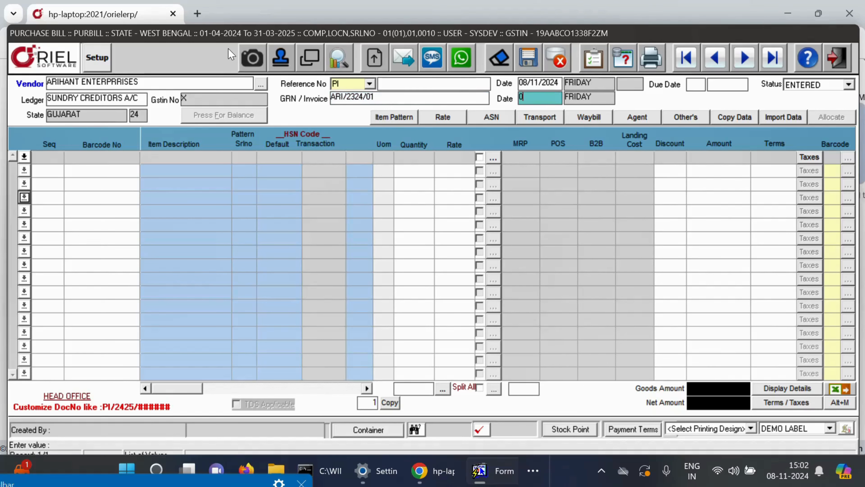
pyautogui.write('7112024')
pyautogui.press('Return')
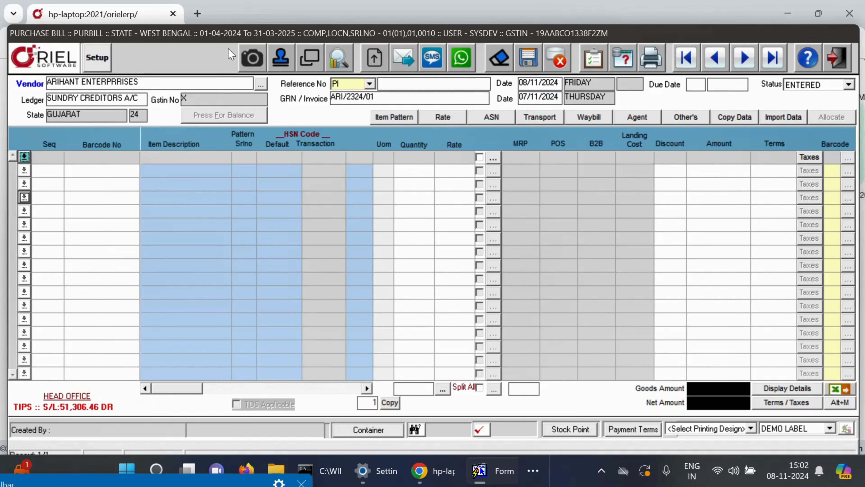
# Step: Load all items of the vendor's 01/11/24 WITH BARCODE order from the current year's NOVEMBER orders into the bill
pyautogui.press('Return')
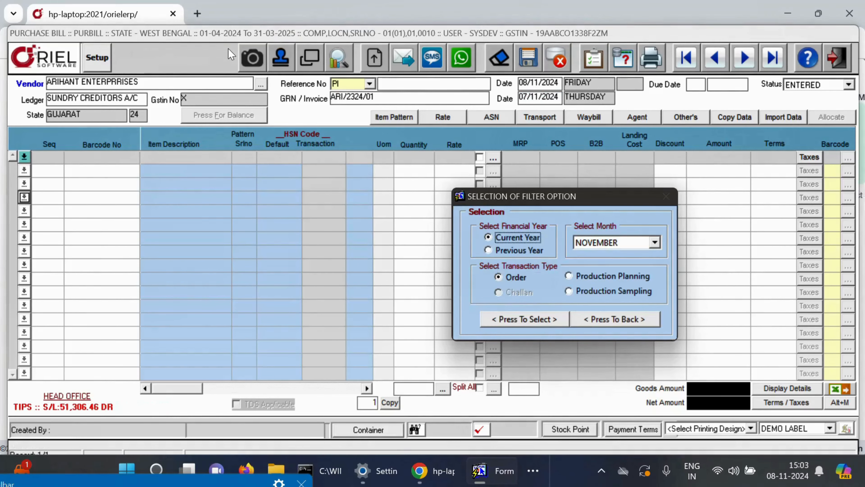
pyautogui.click(516, 319)
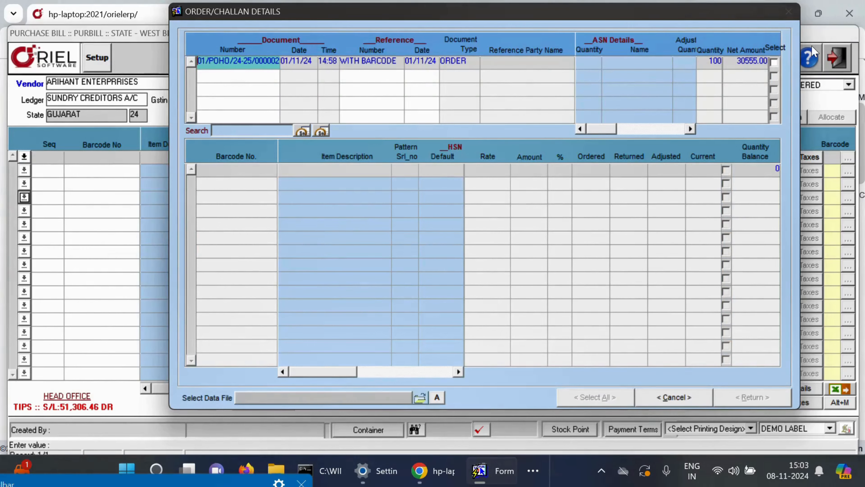
pyautogui.click(777, 60)
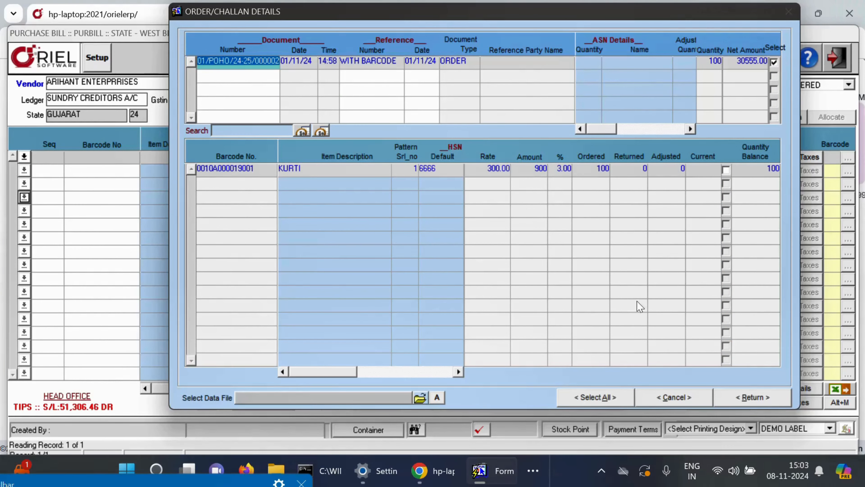
pyautogui.click(603, 405)
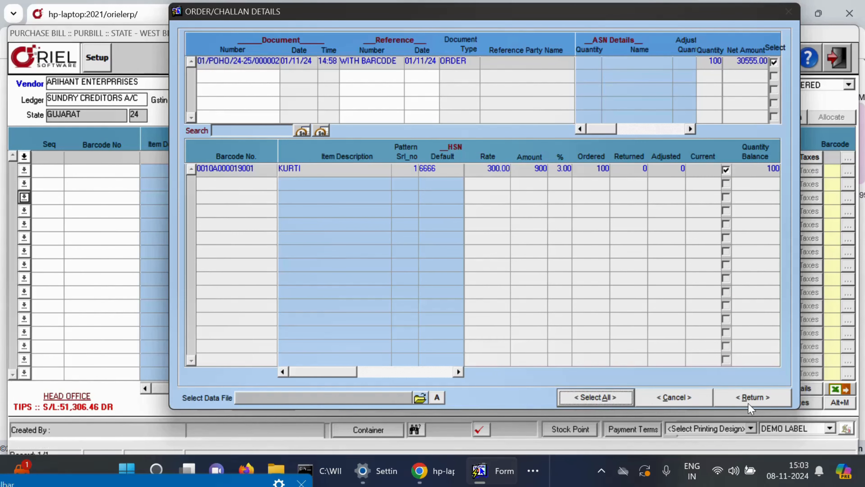
pyautogui.click(748, 403)
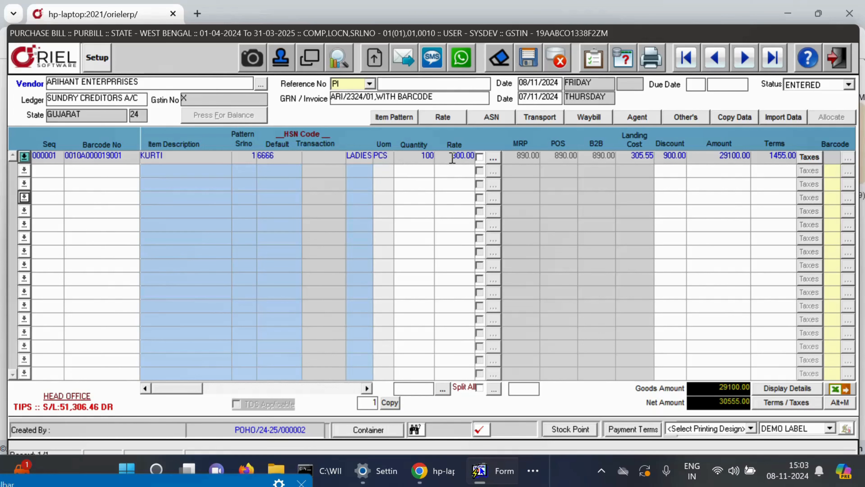
# Step: Set the KURTI line's rate to 350 and open its item-wise rate and discount parameters
pyautogui.moveTo(452, 158); pyautogui.dragTo(473, 160)
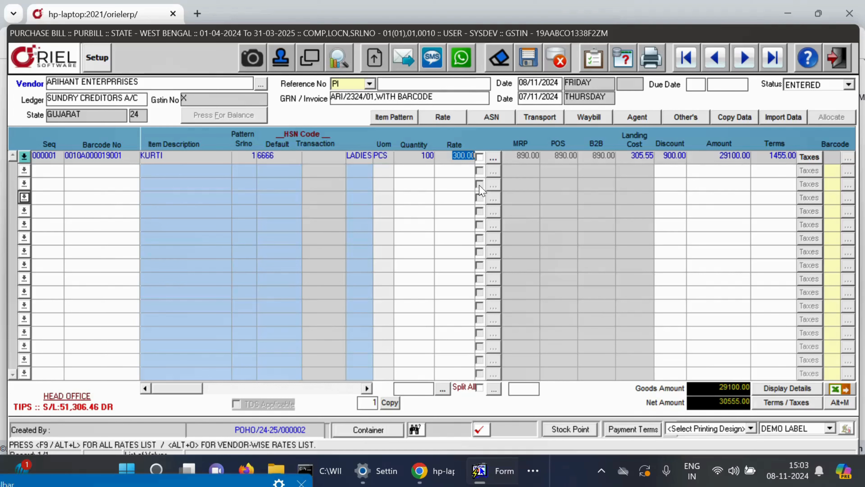
pyautogui.write('350')
pyautogui.press('Tab')
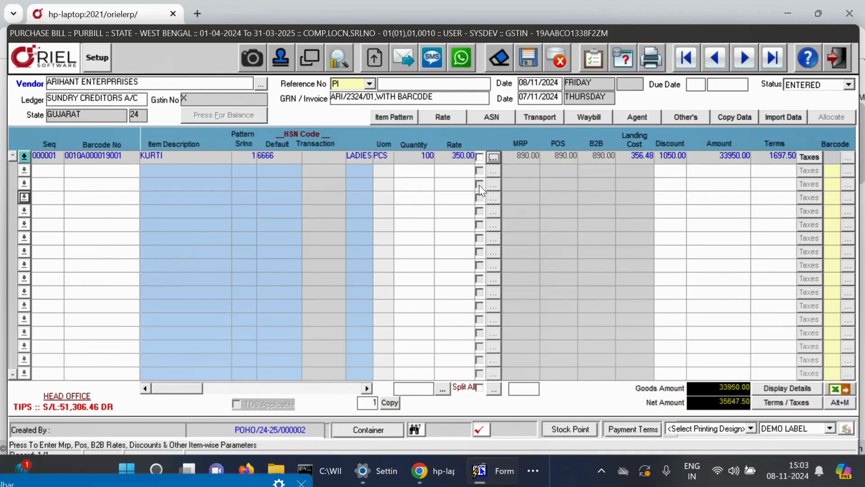
pyautogui.press('Return')
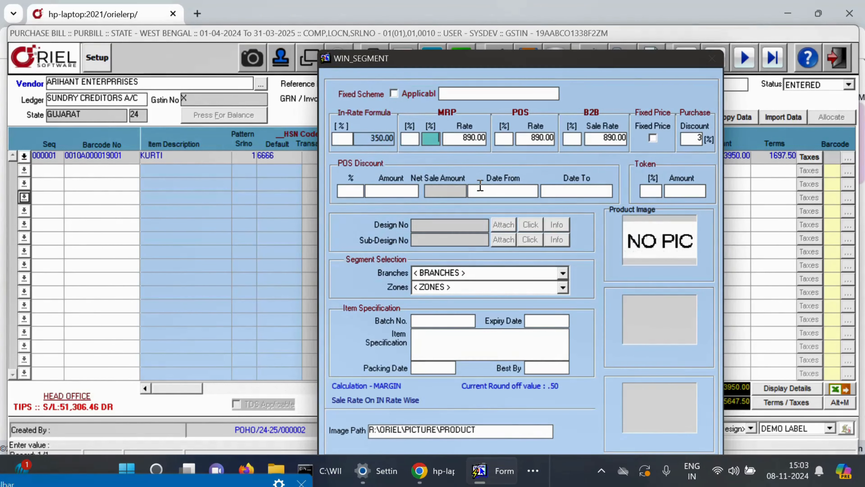
# Step: Set the KURTI item's MRP rate to 1000
pyautogui.press('Tab')
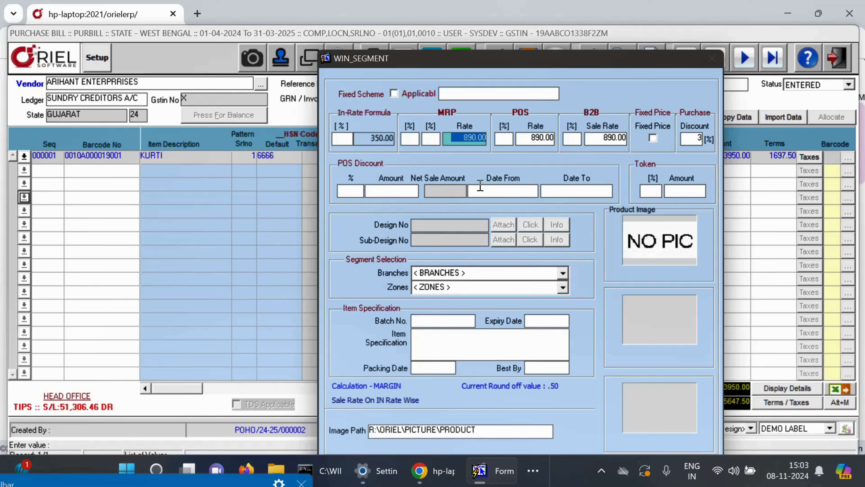
pyautogui.write('1000')
pyautogui.press('Tab')
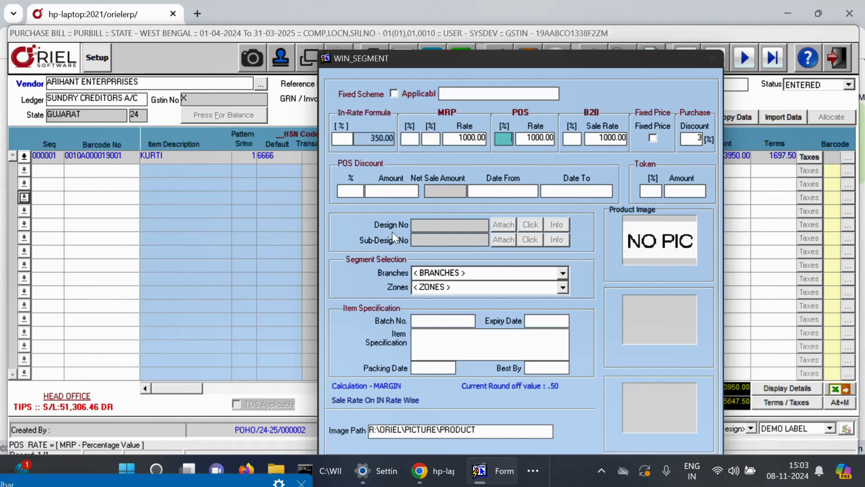
# Step: Try applying a 10% POS discount to the KURTI item
pyautogui.click(358, 194)
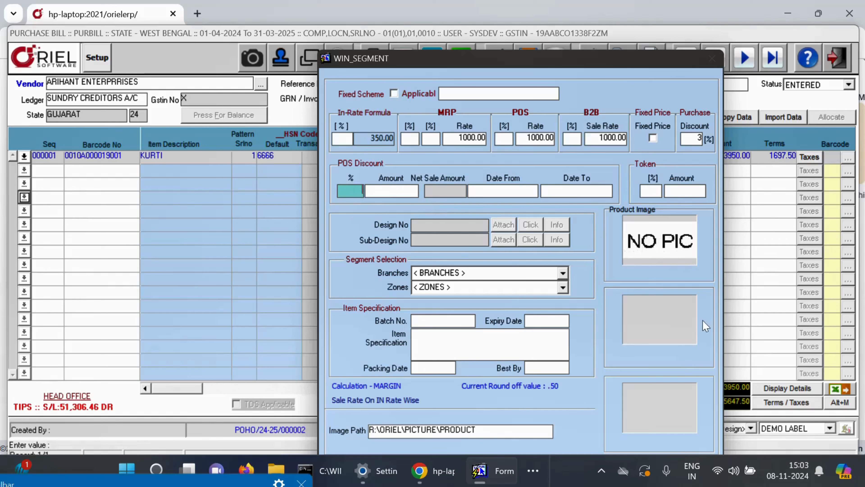
pyautogui.write('10')
pyautogui.press('Tab')
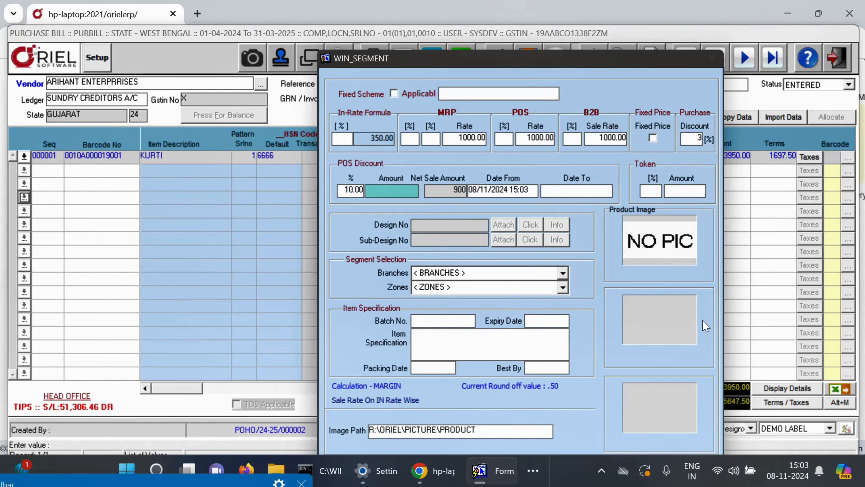
# Step: Enter DL123 as the KURTI item's design number and return to the bill
pyautogui.click(428, 225)
pyautogui.write('DL')
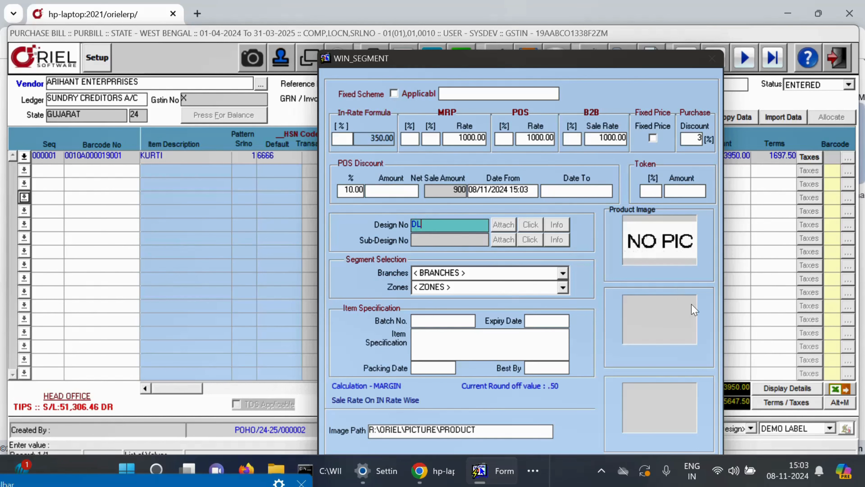
pyautogui.write('123')
pyautogui.press('Tab')
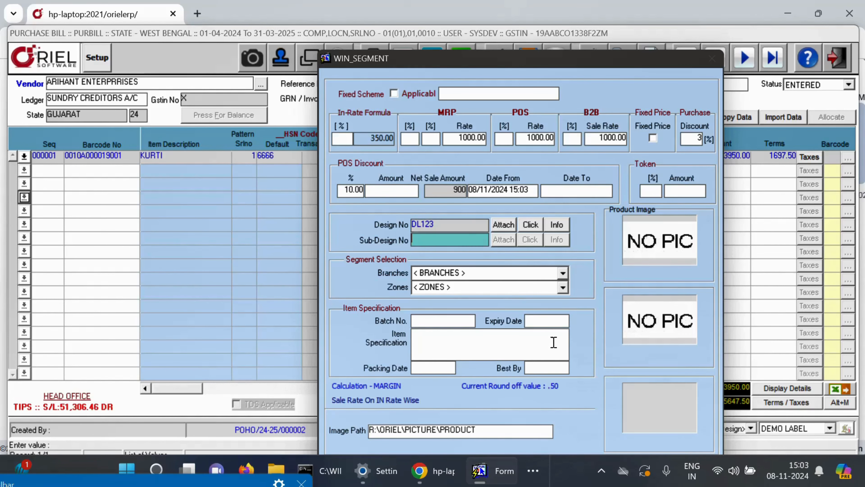
pyautogui.moveTo(712, 66); pyautogui.dragTo(682, 21)
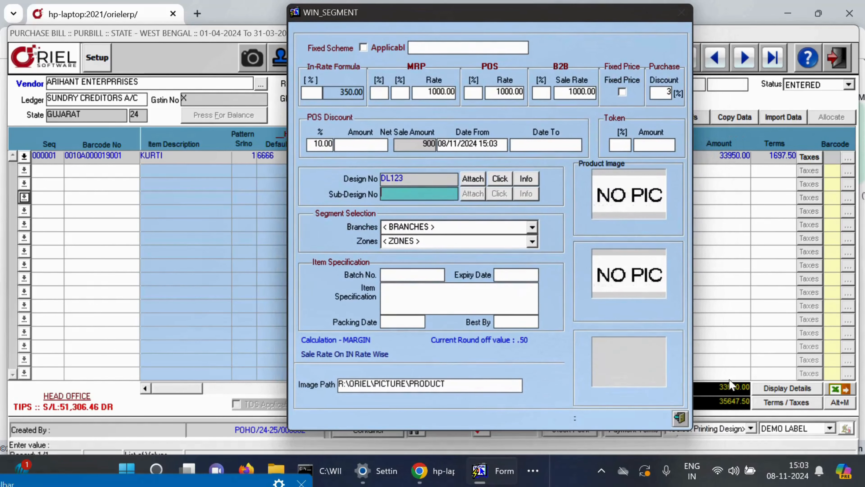
pyautogui.click(679, 418)
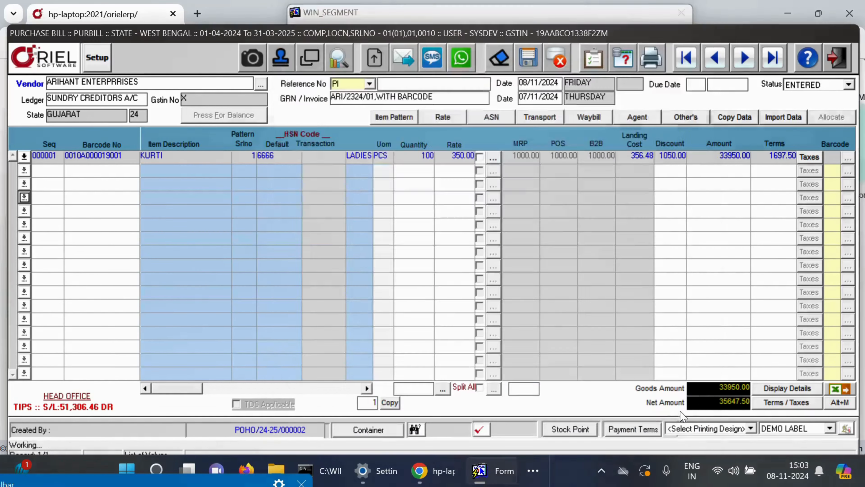
# Step: Look over the KURTI line's barcode and try to save the purchase bill
pyautogui.click(126, 155)
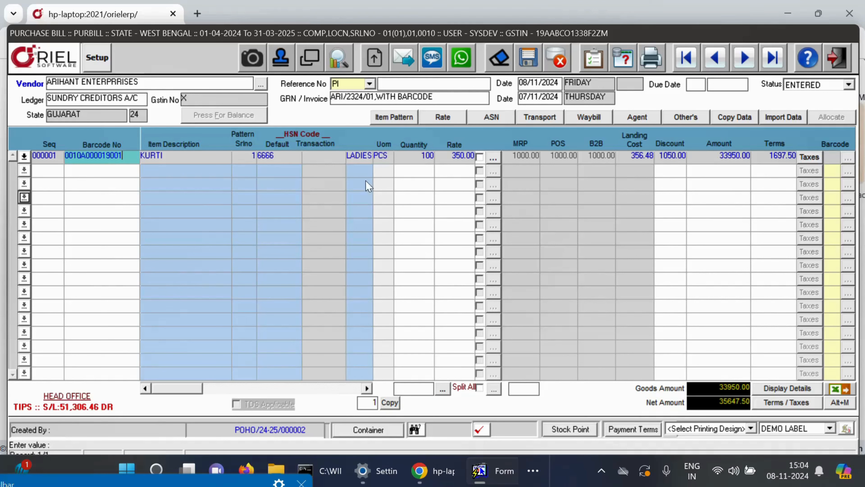
pyautogui.click(143, 158)
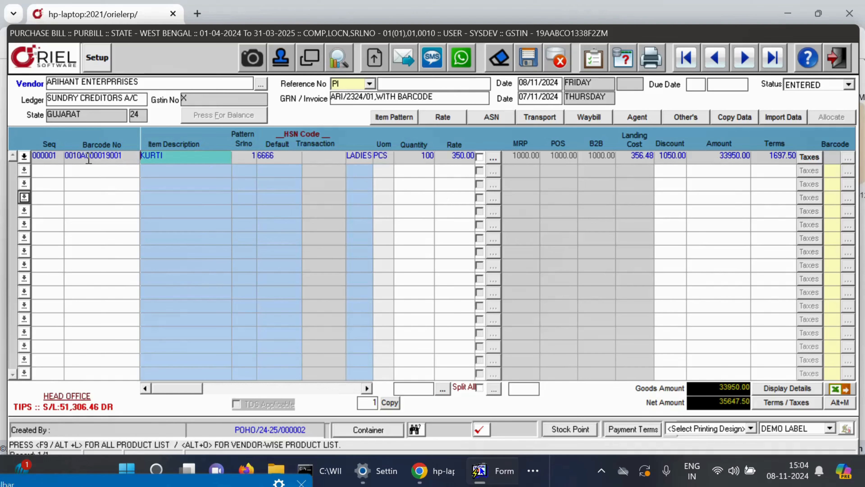
pyautogui.hotkey('shift', 'Tab')
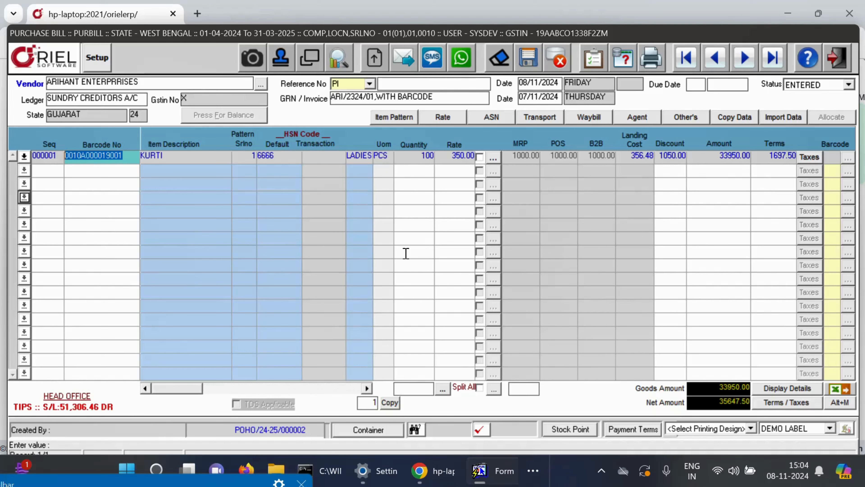
pyautogui.press('F10')
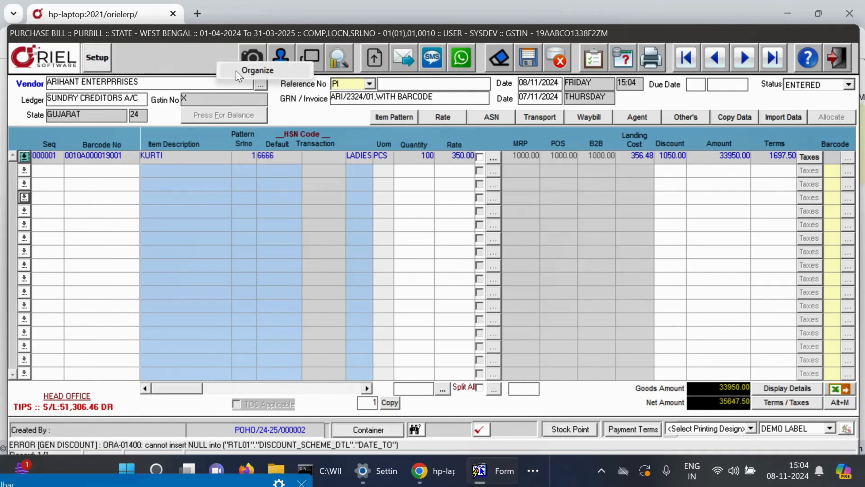
pyautogui.click(236, 71)
pyautogui.click(433, 277)
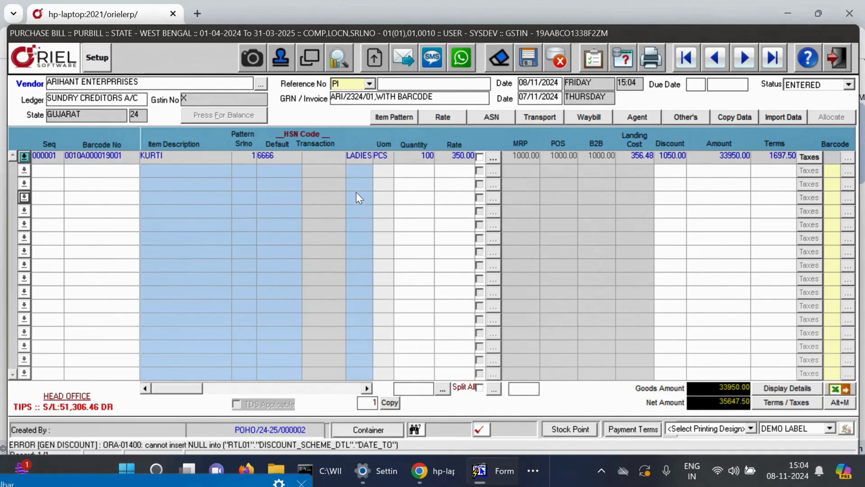
# Step: Remove the POS discount percentage from the KURTI line's item parameters and save the purchase bill
pyautogui.click(493, 158)
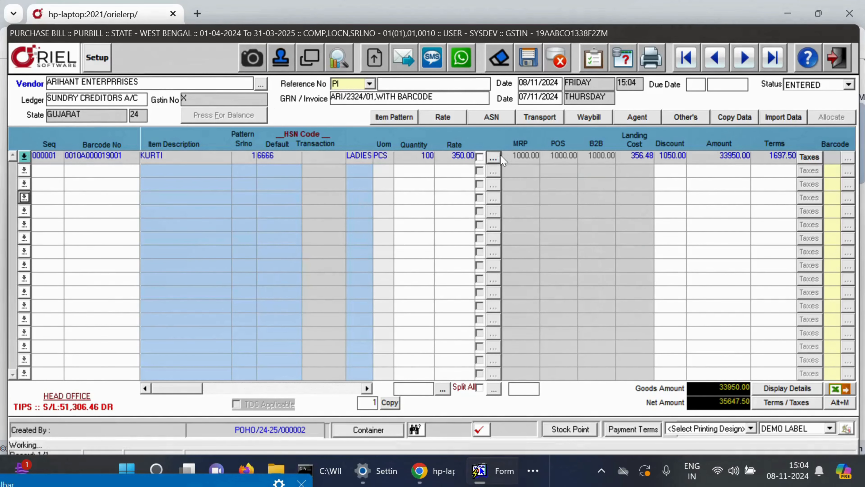
pyautogui.click(309, 145)
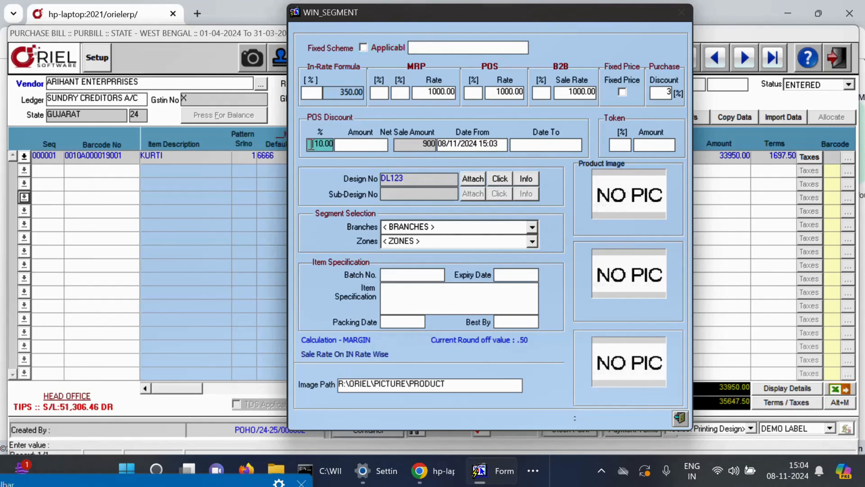
pyautogui.press('BackSpace')
pyautogui.press('Tab')
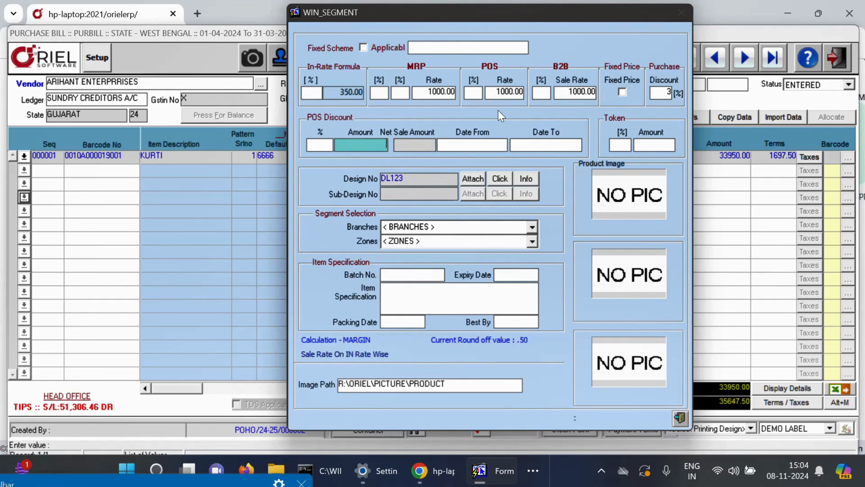
pyautogui.click(680, 418)
pyautogui.press('F10')
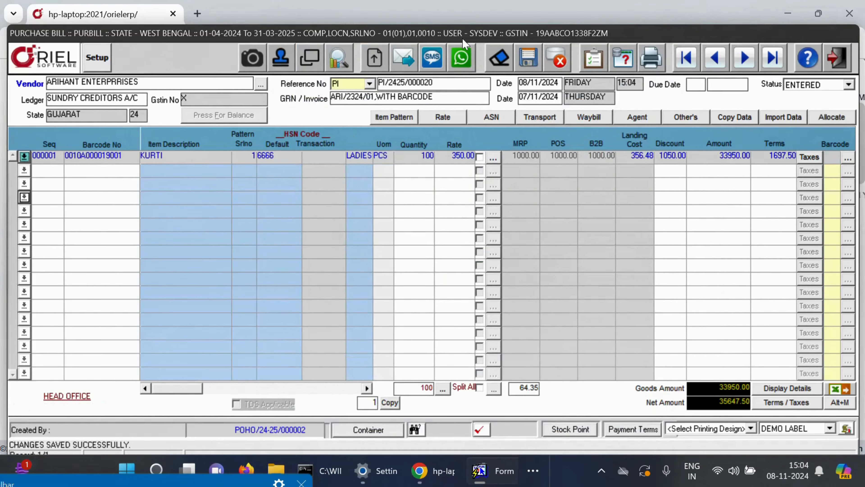
# Step: Check the saved bill's reference and GRN/invoice numbers and clear the form for a new bill
pyautogui.click(444, 84)
pyautogui.moveTo(444, 84); pyautogui.dragTo(277, 89)
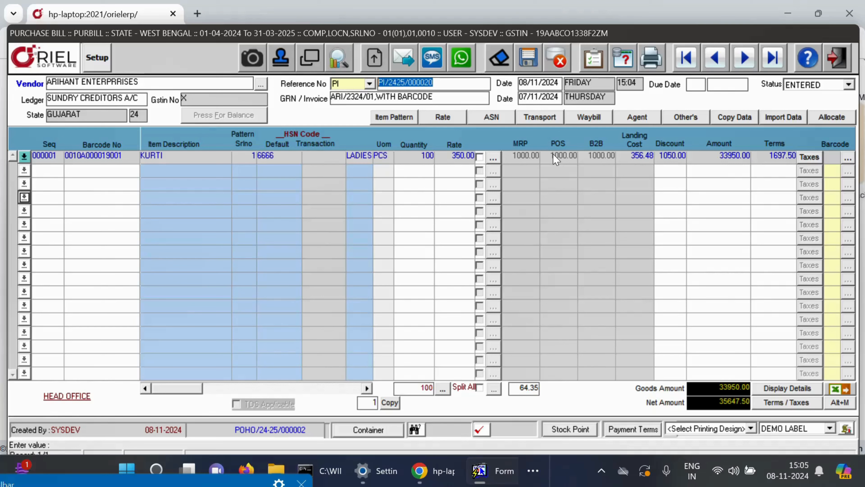
pyautogui.click(351, 100)
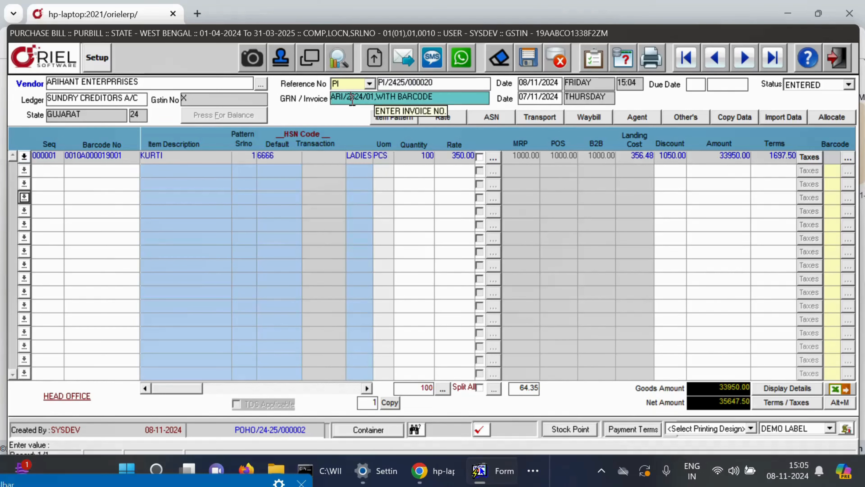
pyautogui.moveTo(439, 97); pyautogui.dragTo(320, 117)
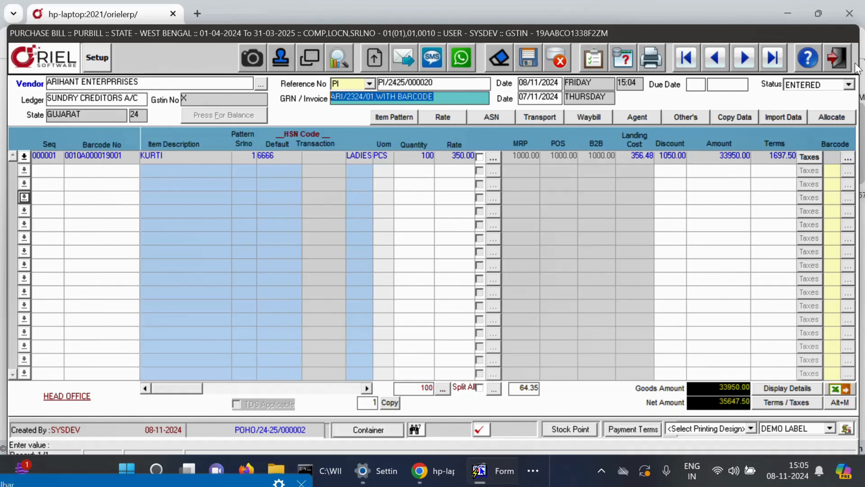
pyautogui.press('Escape')
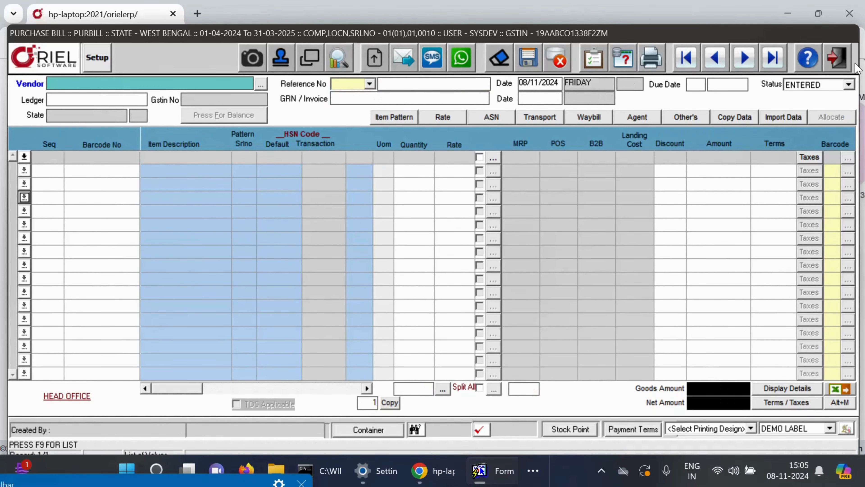
pyautogui.press('F9')
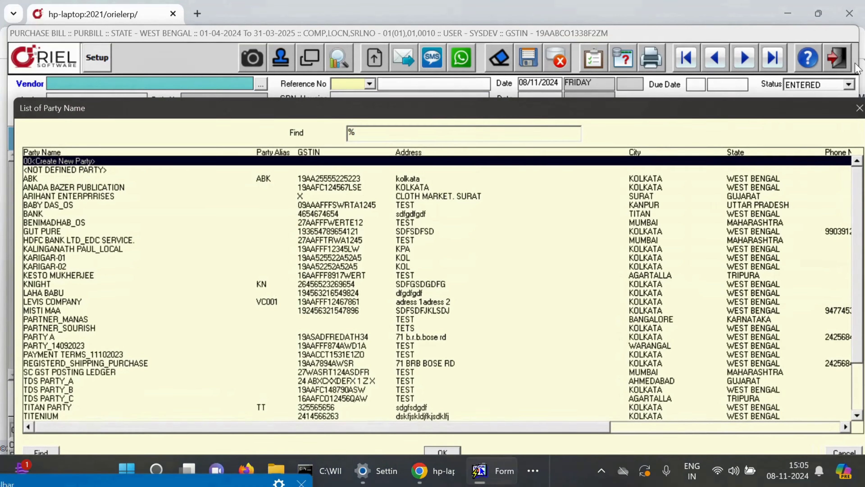
pyautogui.press('Down')
pyautogui.press('Down')
pyautogui.press('Down')
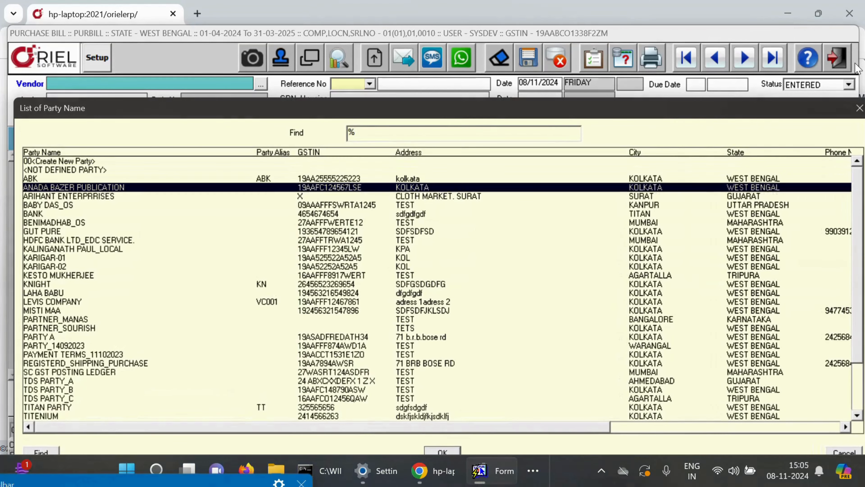
pyautogui.press('Up')
pyautogui.press('Up')
pyautogui.press('Up')
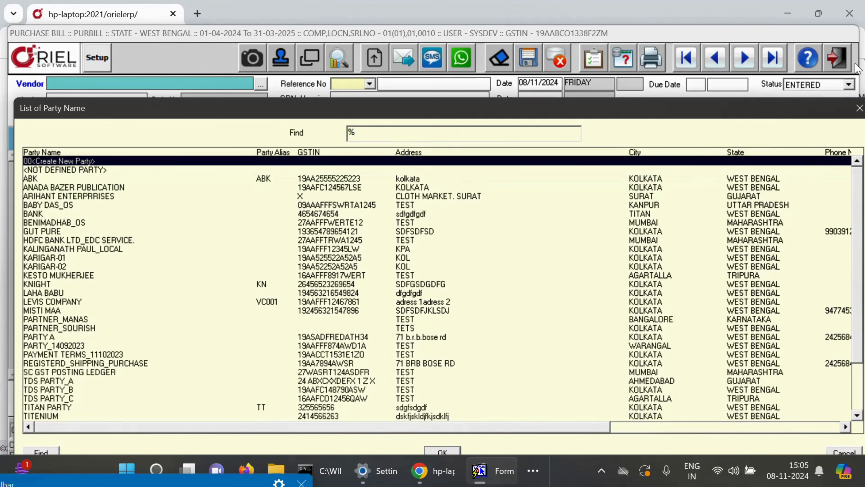
pyautogui.press('Escape')
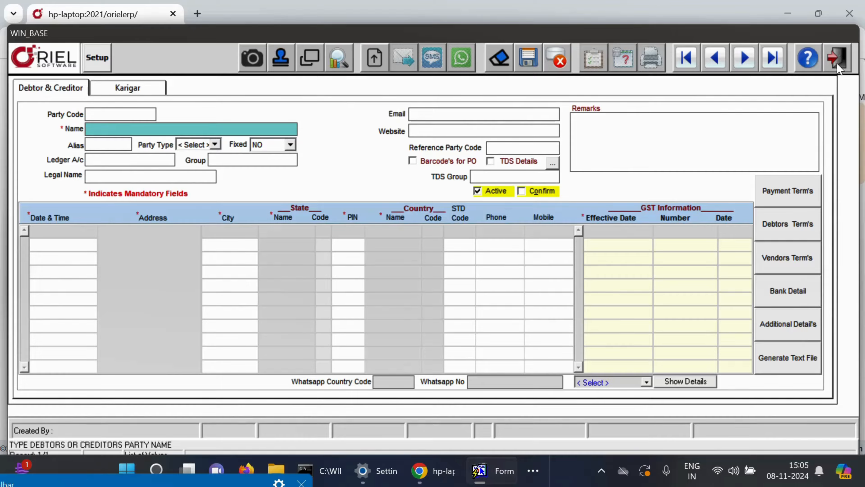
pyautogui.click(838, 67)
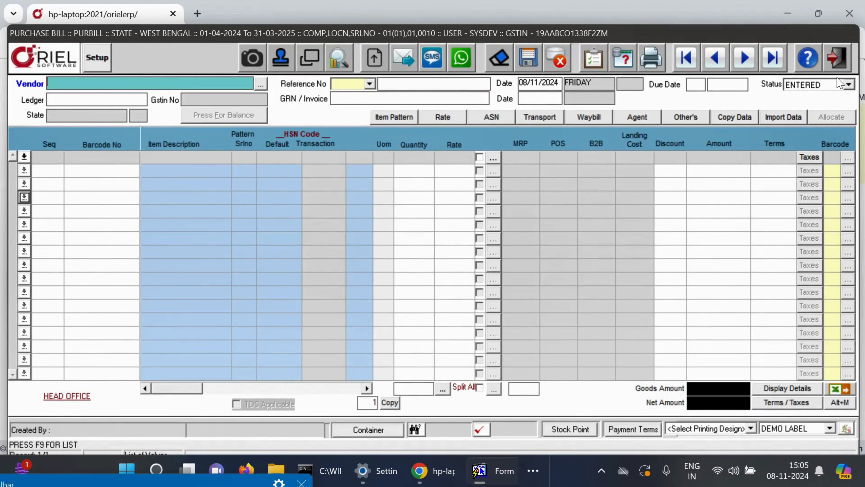
# Step: Choose the vendor based in KANPUR, UTTAR PRADESH, for the new bill and set its ledger to SUNDRY CREDITORS A/C
pyautogui.press('F9')
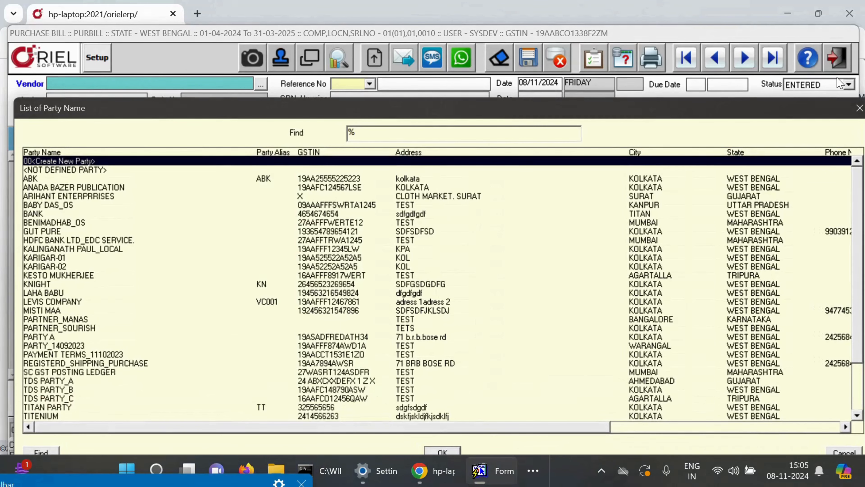
pyautogui.press('Down')
pyautogui.press('Down')
pyautogui.press('Down')
pyautogui.press('Down')
pyautogui.press('Down')
pyautogui.press('Return')
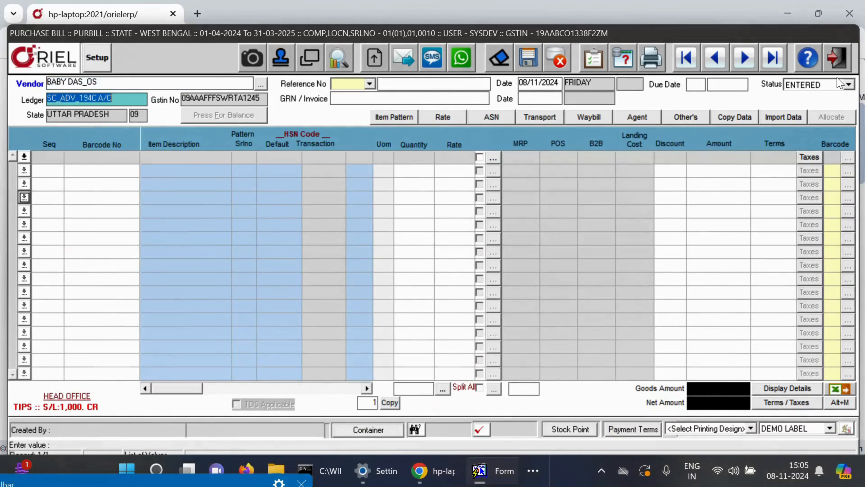
pyautogui.press('F9')
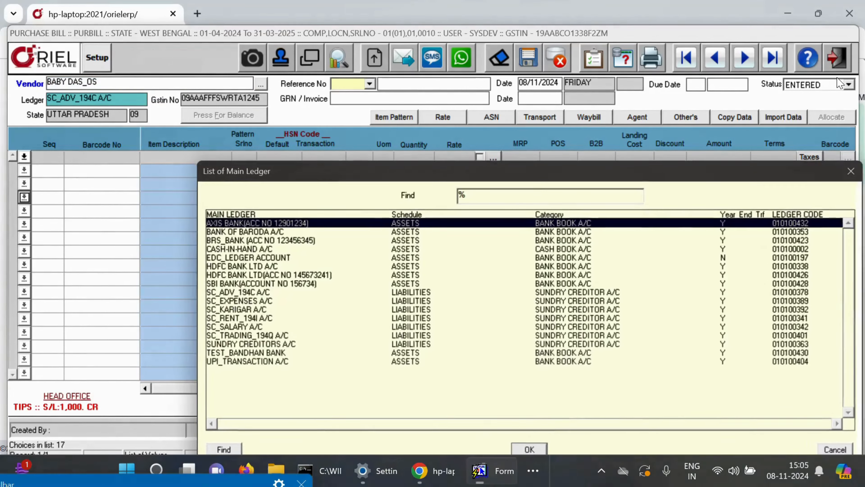
pyautogui.write('suNDRY CREDITORS A/C')
pyautogui.press('Return')
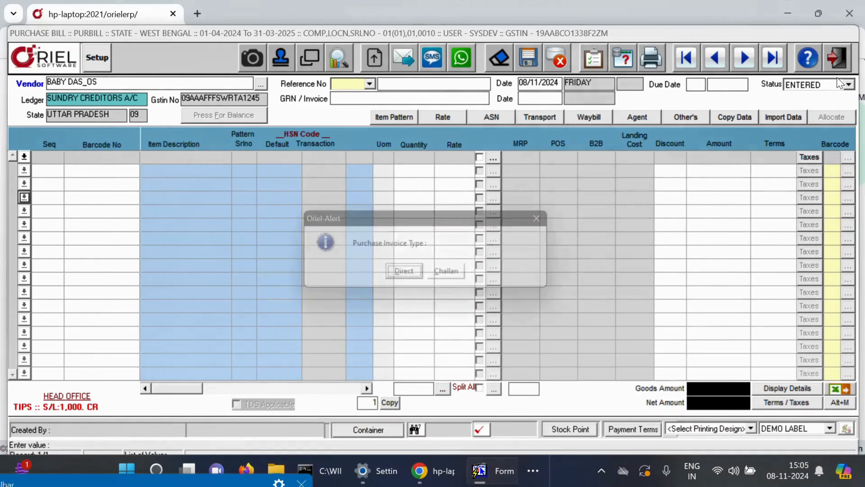
# Step: Make the new bill's purchase invoice type Direct with reference series PI, keeping the date 08/11/2024
pyautogui.press('Return')
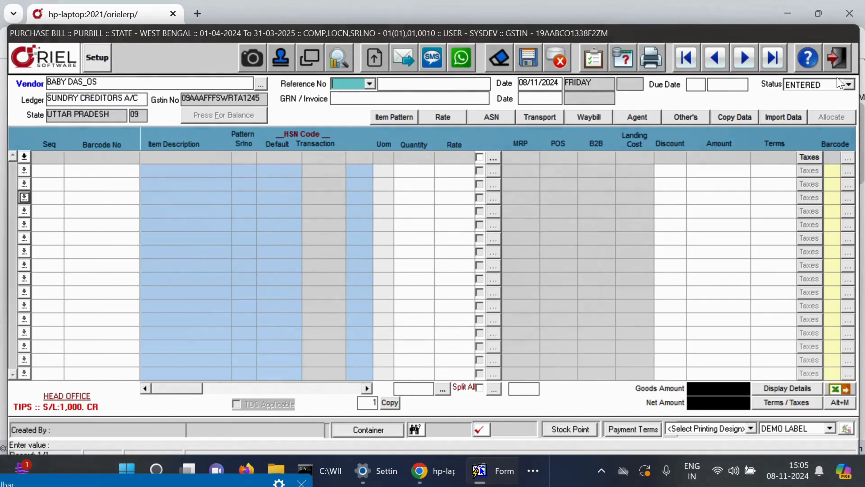
pyautogui.press('Down')
pyautogui.press('Down')
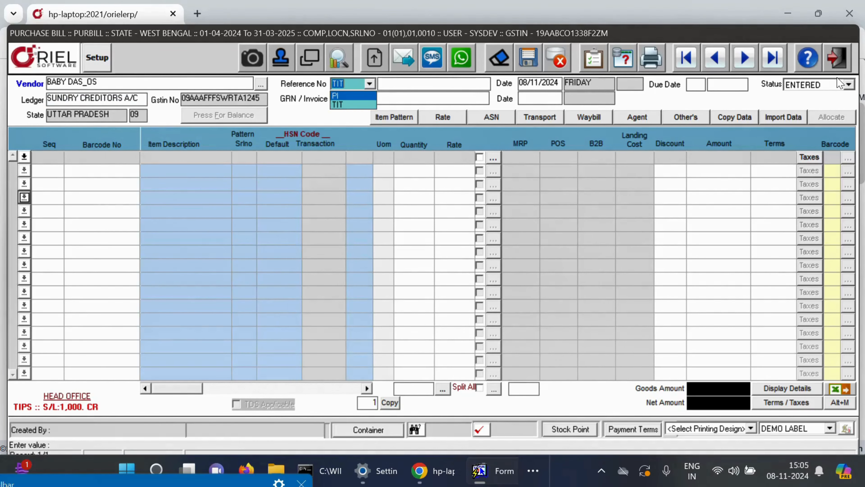
pyautogui.press('Return')
pyautogui.press('Return')
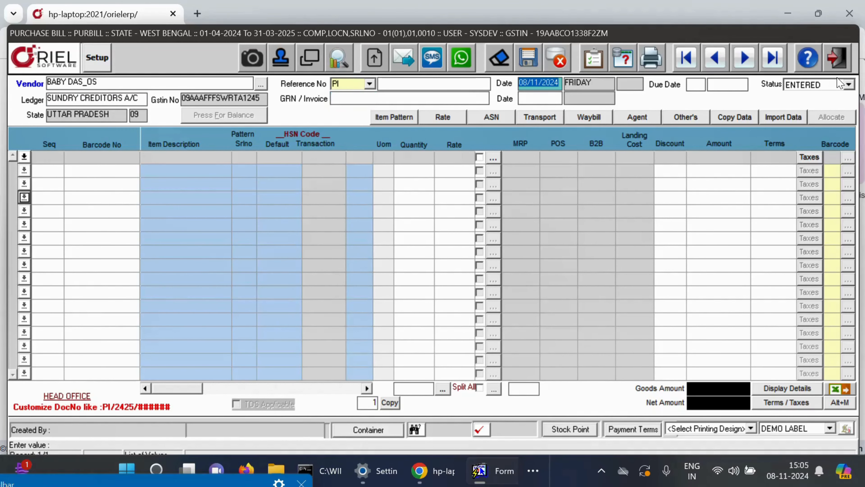
pyautogui.press('Return')
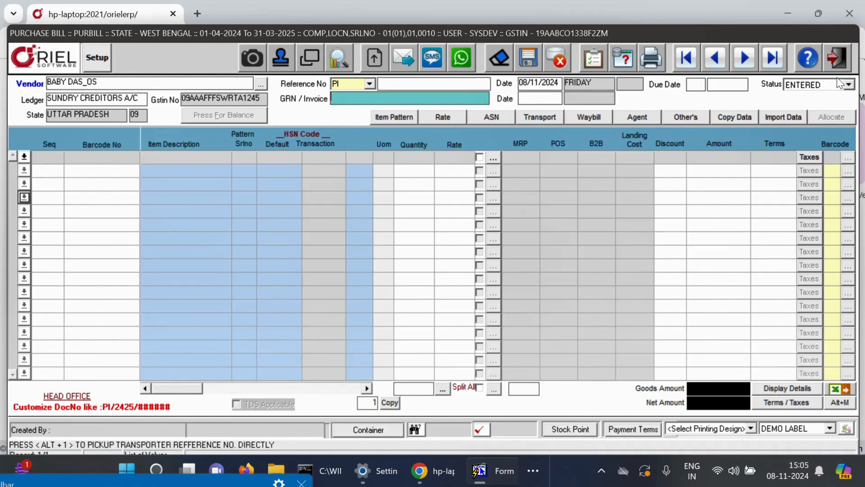
# Step: Enter the vendor's GRN/invoice number on the bill and set the invoice date to 07/11/2024
pyautogui.write('BAB')
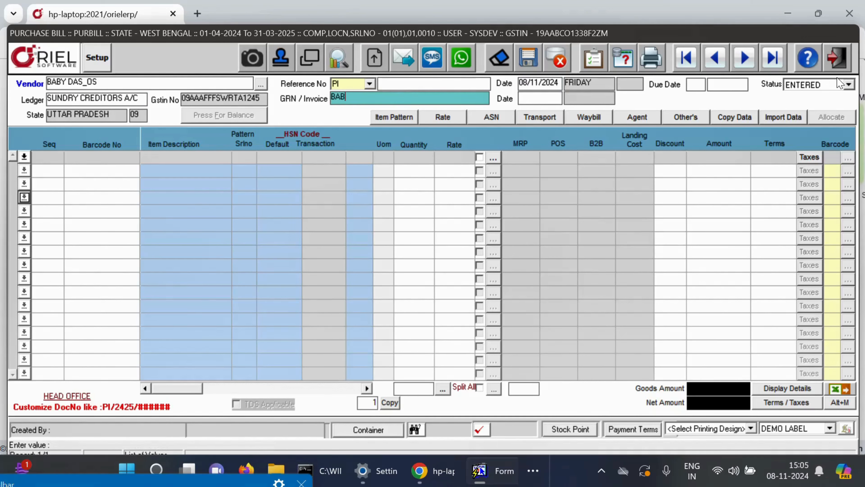
pyautogui.write('Y/W123')
pyautogui.press('Tab')
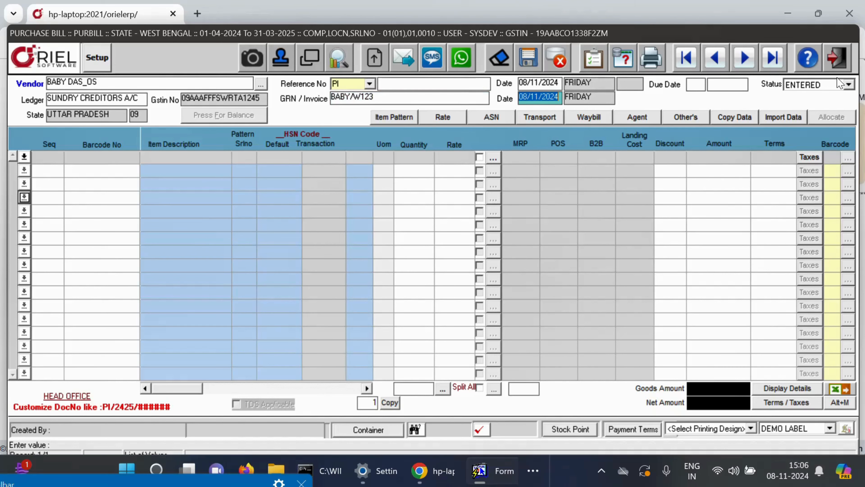
pyautogui.write('071')
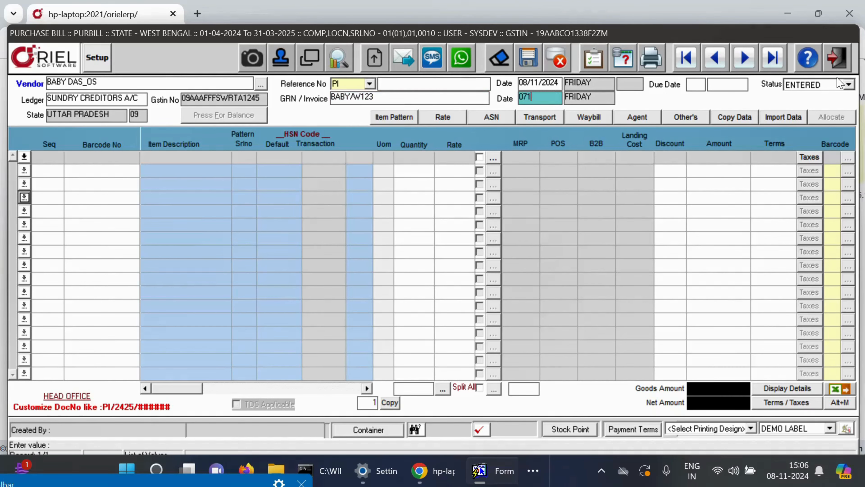
pyautogui.write('12024')
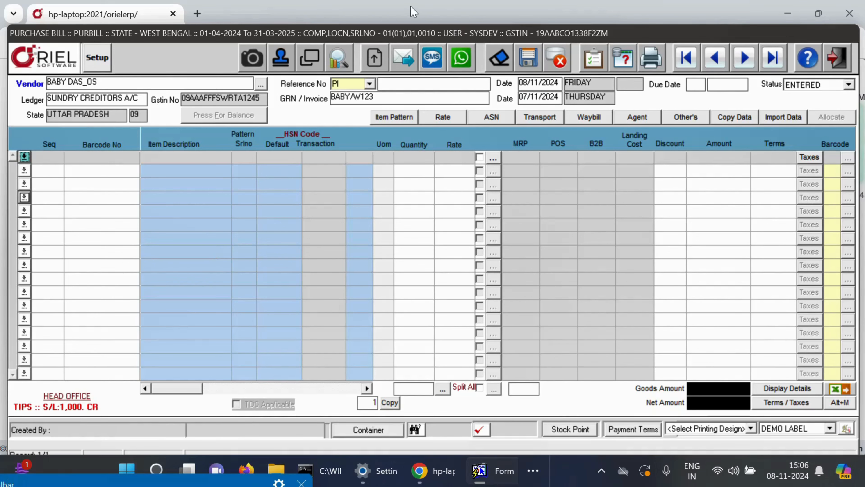
# Step: In the transporter details, set the LR type to To Pay, LR number L1234 and the transporter to TRP_FEDEX EXPRESS
pyautogui.click(544, 120)
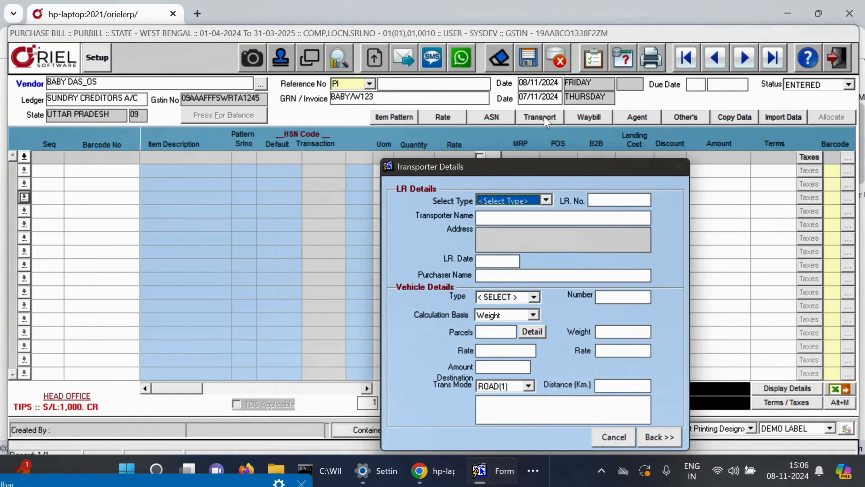
pyautogui.click(540, 202)
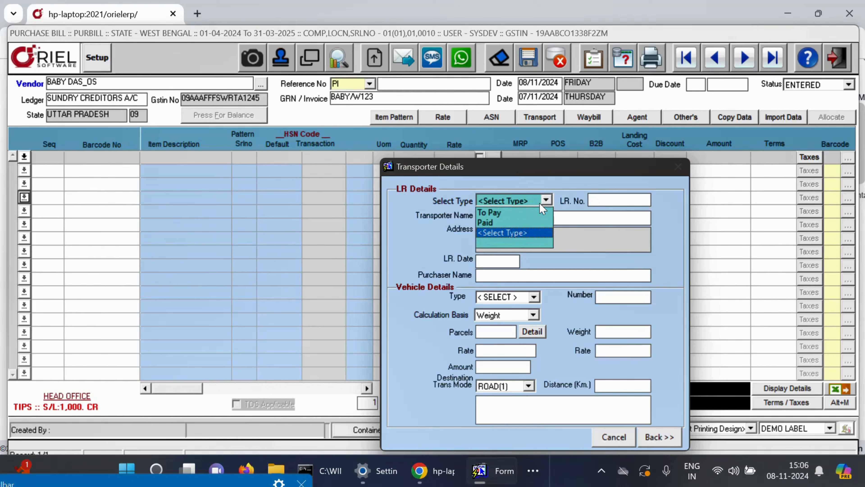
pyautogui.click(525, 212)
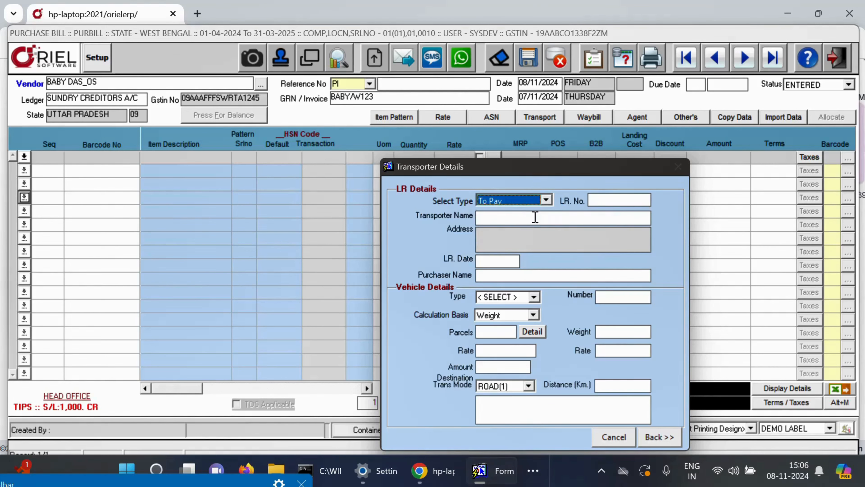
pyautogui.press('Tab')
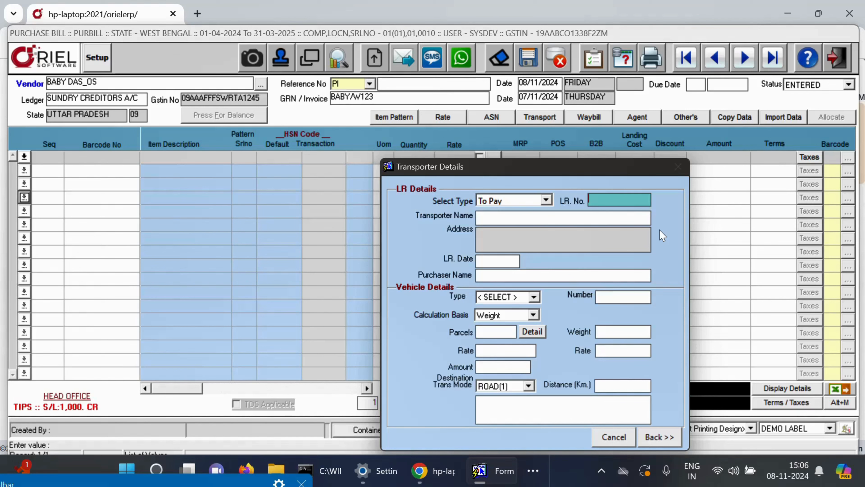
pyautogui.write('L1234')
pyautogui.press('Tab')
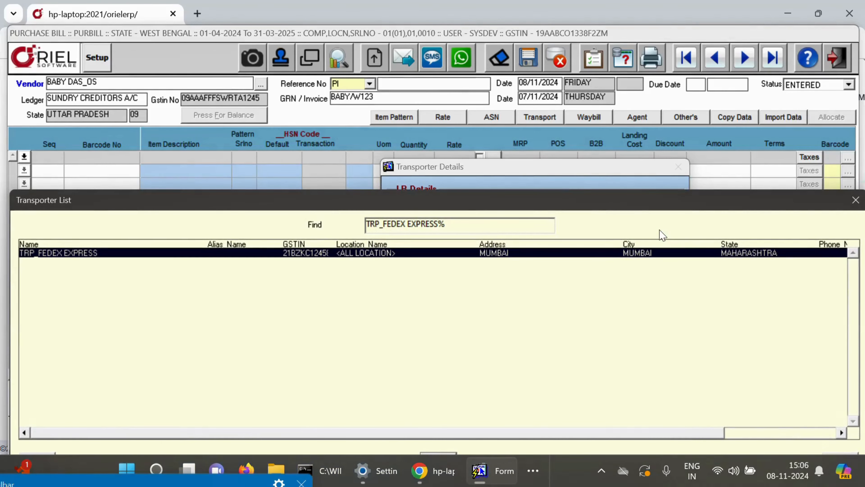
pyautogui.press('Return')
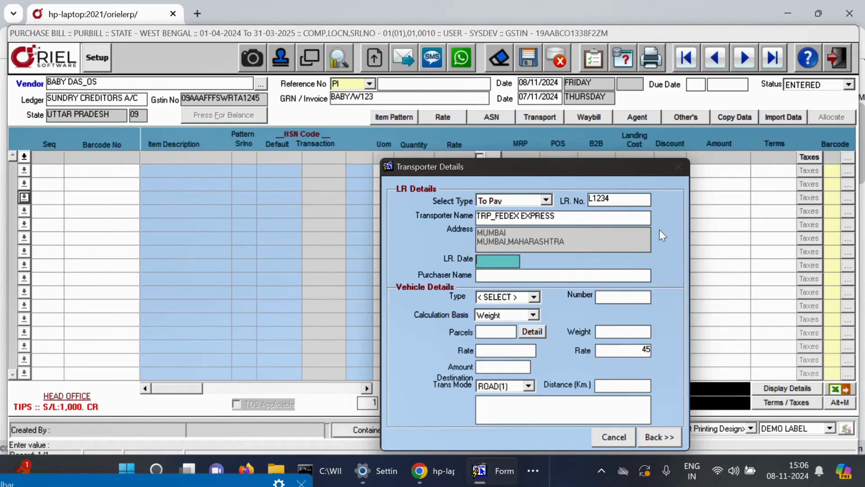
# Step: Set the LR date to 07/11/2024 and choose the first purchaser from the purchaser list
pyautogui.write('07/11/')
pyautogui.write('20')
pyautogui.write('24')
pyautogui.press('Return')
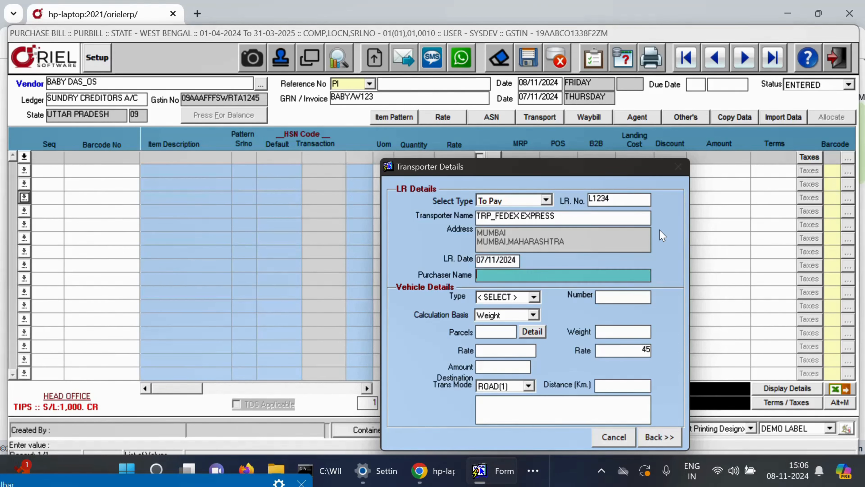
pyautogui.doubleClick(504, 282)
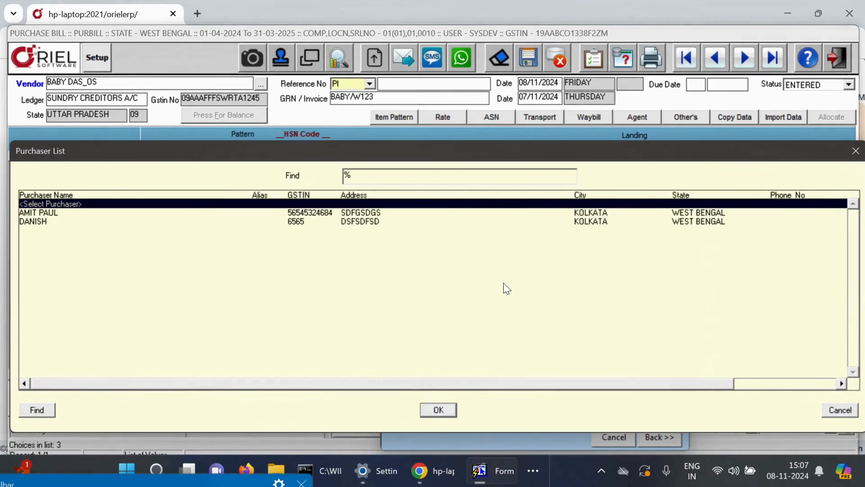
pyautogui.press('Down')
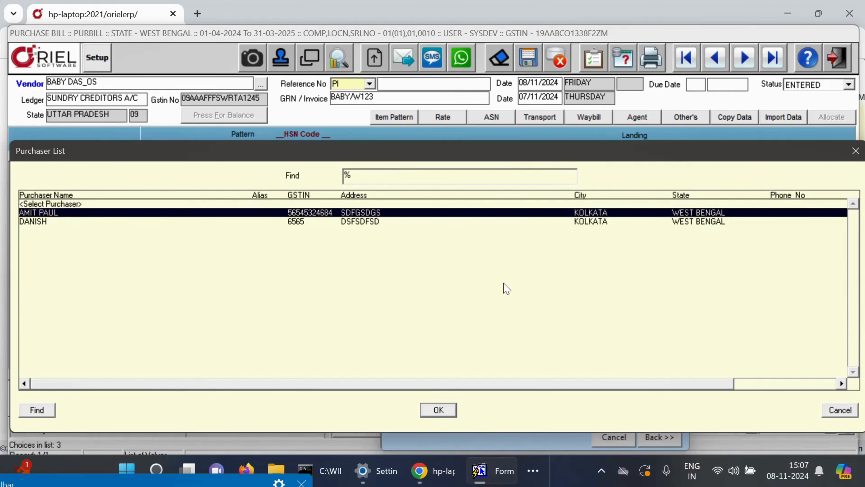
pyautogui.press('Return')
pyautogui.press('Tab')
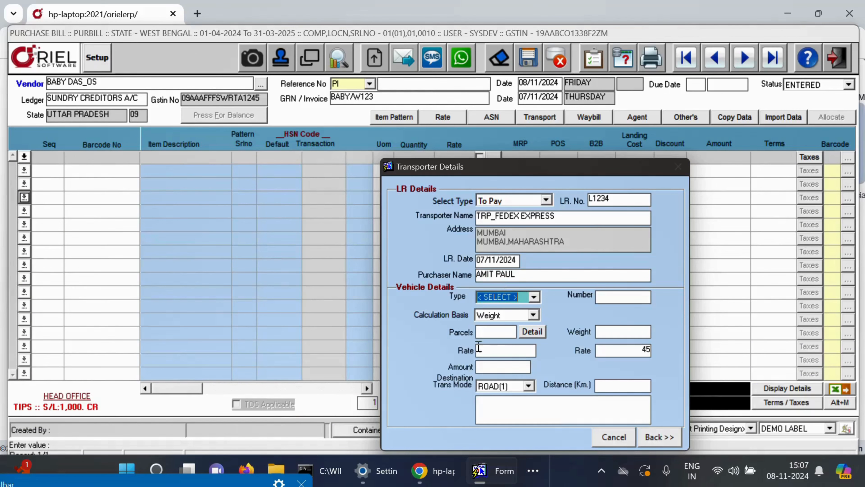
# Step: Leave the vehicle and freight fields as they are and return from the transporter details to the purchase bill
pyautogui.press('Tab')
pyautogui.press('Tab')
pyautogui.press('Tab')
pyautogui.press('Tab')
pyautogui.press('Tab')
pyautogui.press('Tab')
pyautogui.press('Tab')
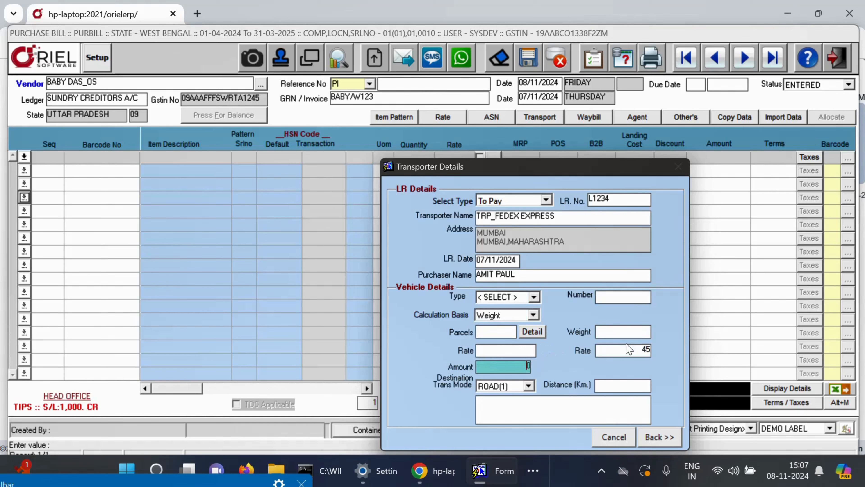
pyautogui.press('Tab')
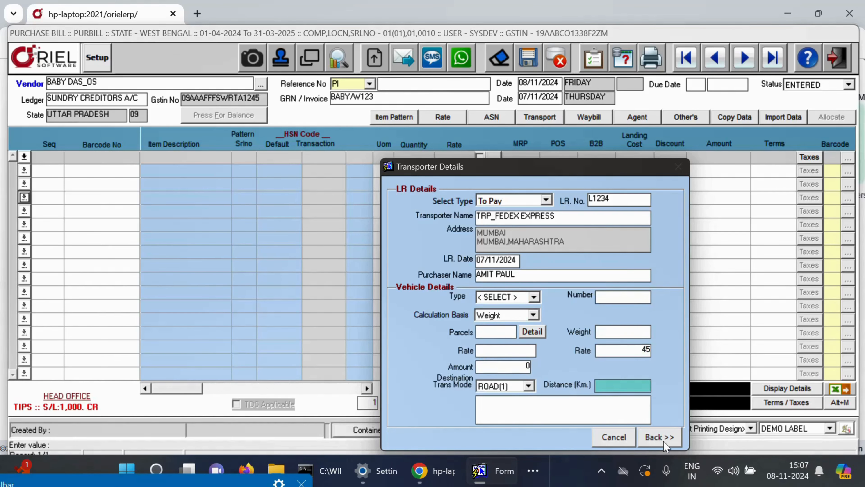
pyautogui.click(662, 440)
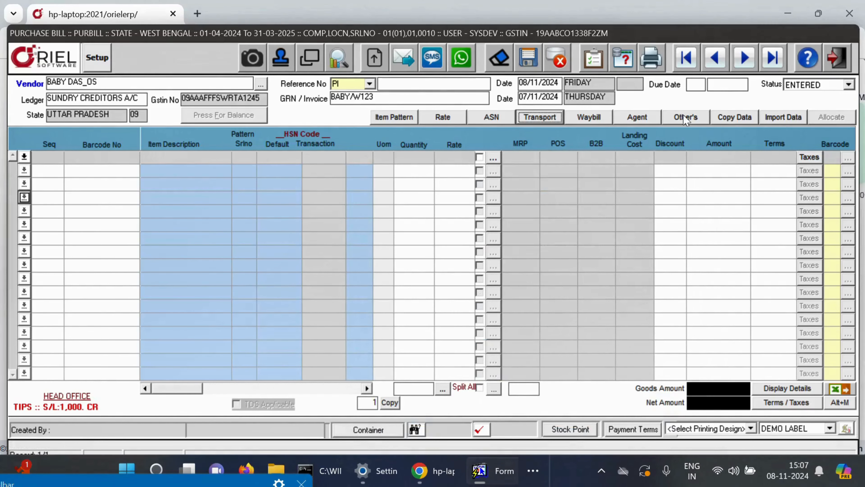
# Step: View the bill's agent and order details form without filling it in
pyautogui.click(637, 118)
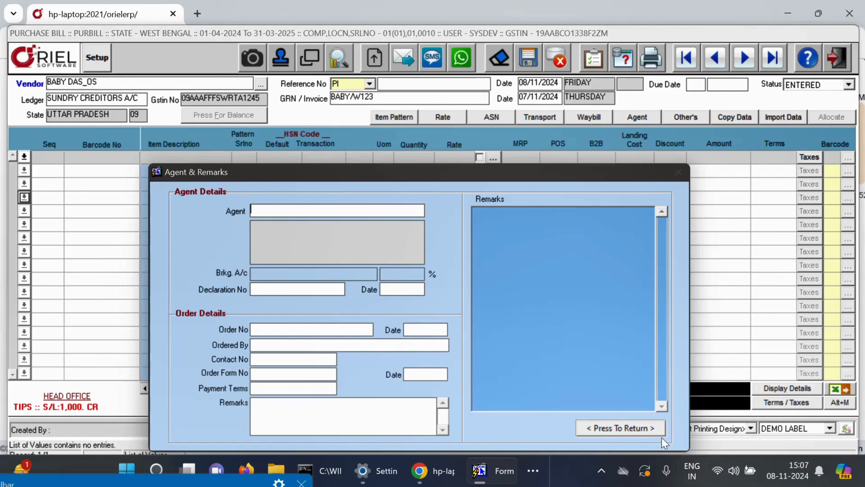
pyautogui.click(644, 430)
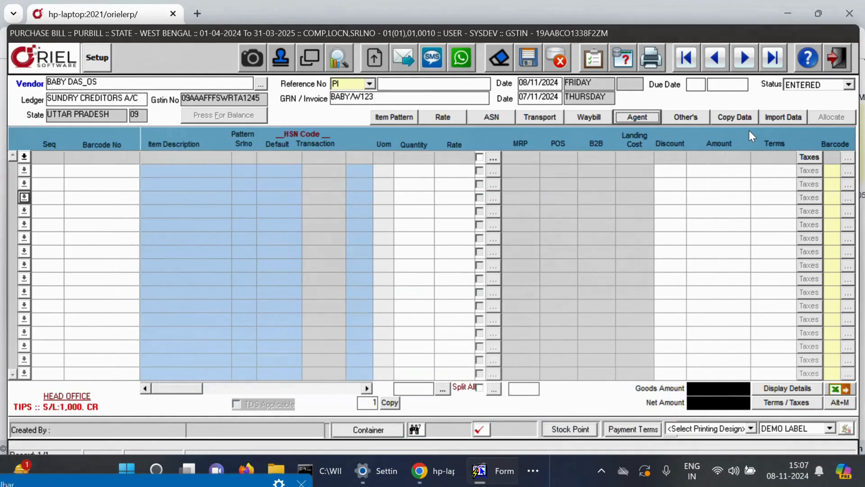
# Step: Open the full product list for the bill's first line and browse it for the item to add
pyautogui.click(171, 155)
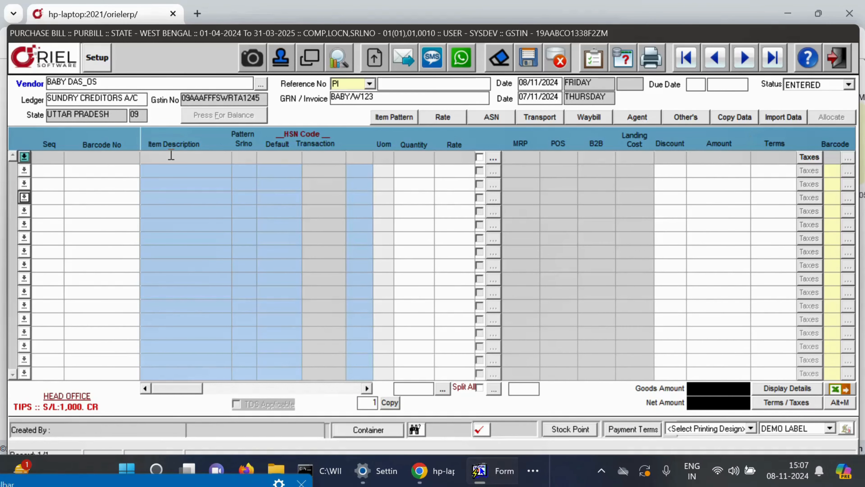
pyautogui.press('Tab')
pyautogui.press('Tab')
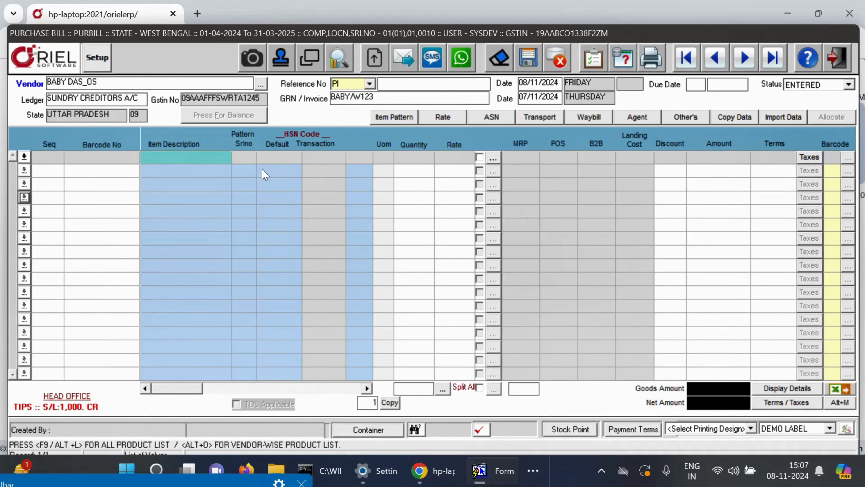
pyautogui.press('F9')
pyautogui.press('Down')
pyautogui.press('Down')
pyautogui.press('Down')
pyautogui.press('Down')
pyautogui.press('Down')
pyautogui.press('Down')
pyautogui.press('Down')
pyautogui.press('Down')
pyautogui.press('Down')
pyautogui.press('Down')
pyautogui.press('Down')
pyautogui.press('Down')
pyautogui.press('Down')
pyautogui.press('Down')
pyautogui.press('Down')
pyautogui.press('Down')
pyautogui.press('Down')
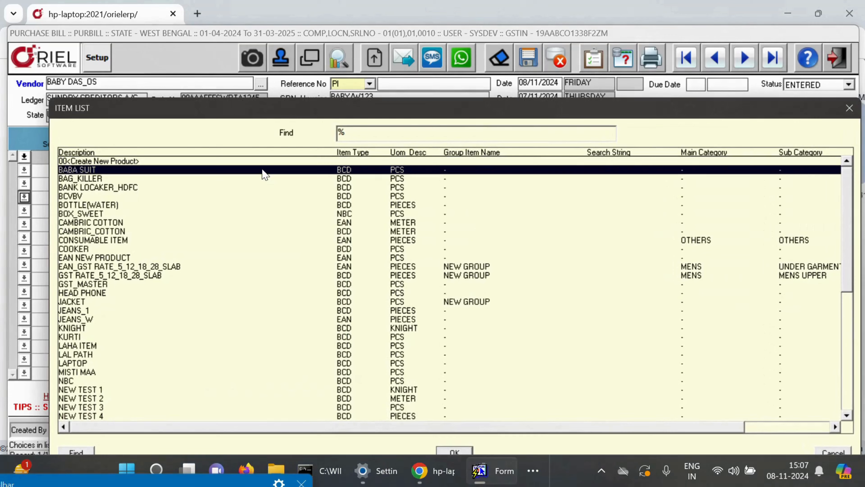
pyautogui.press('Down')
pyautogui.press('Down')
pyautogui.press('Down')
pyautogui.press('Down')
pyautogui.press('Down')
pyautogui.press('Down')
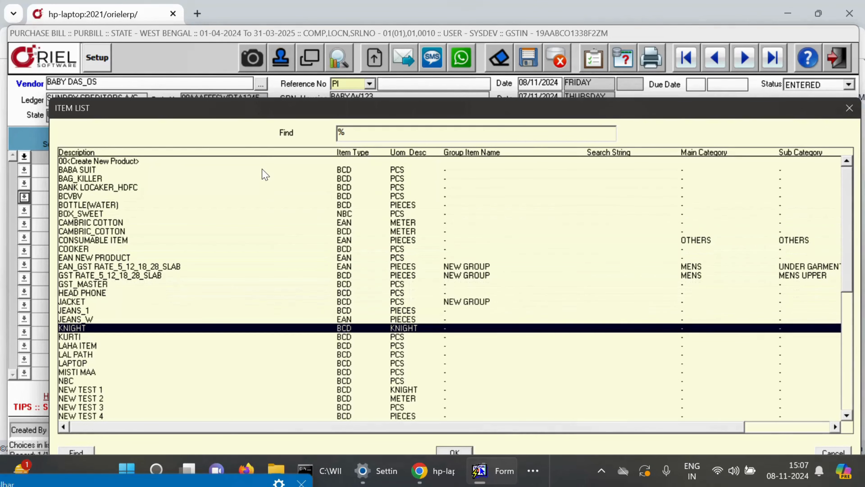
pyautogui.press('Down')
pyautogui.press('Down')
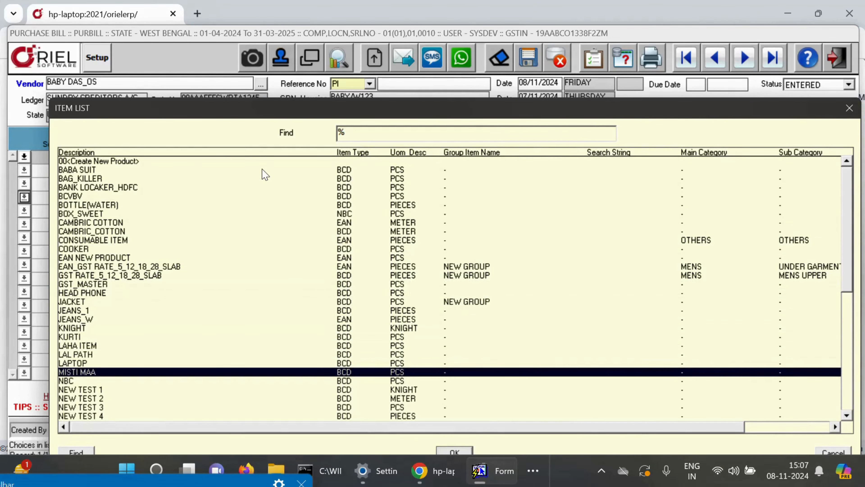
pyautogui.press('Down')
pyautogui.press('Down')
pyautogui.press('Down')
pyautogui.press('Down')
pyautogui.press('Down')
pyautogui.press('Down')
pyautogui.press('Down')
pyautogui.press('Down')
pyautogui.press('Down')
pyautogui.press('Down')
pyautogui.press('Down')
pyautogui.press('Down')
pyautogui.press('Down')
pyautogui.press('Down')
pyautogui.press('Down')
pyautogui.press('Down')
pyautogui.press('Down')
pyautogui.press('Down')
pyautogui.press('Down')
pyautogui.press('Down')
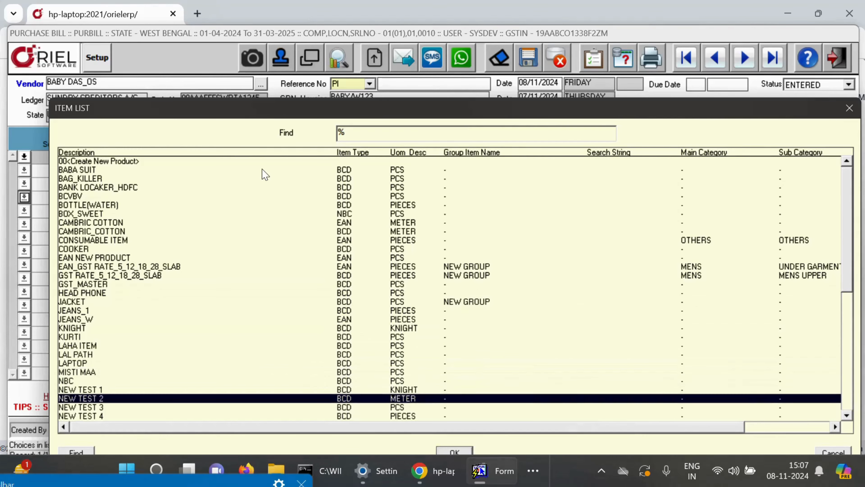
pyautogui.press('Up')
pyautogui.press('Up')
pyautogui.press('Up')
pyautogui.press('Up')
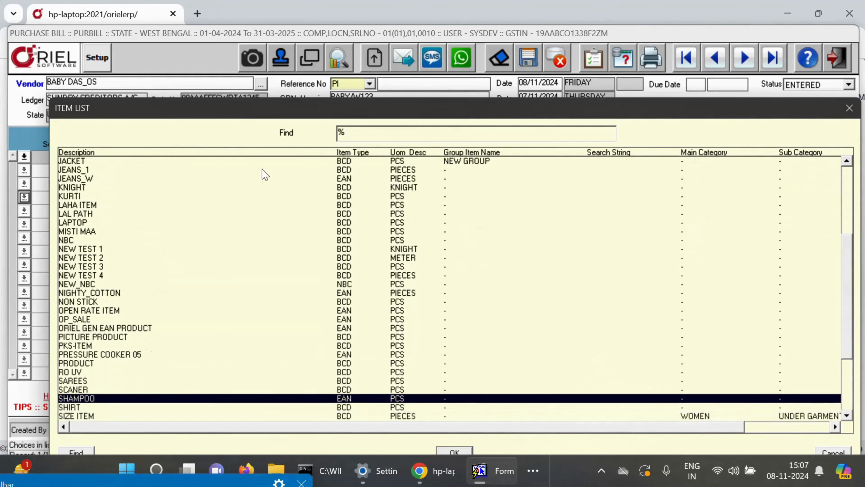
# Step: Add the SHIRT item to the first row of the purchase bill with pattern serial number 1
pyautogui.press('Down')
pyautogui.press('Down')
pyautogui.press('Down')
pyautogui.press('Return')
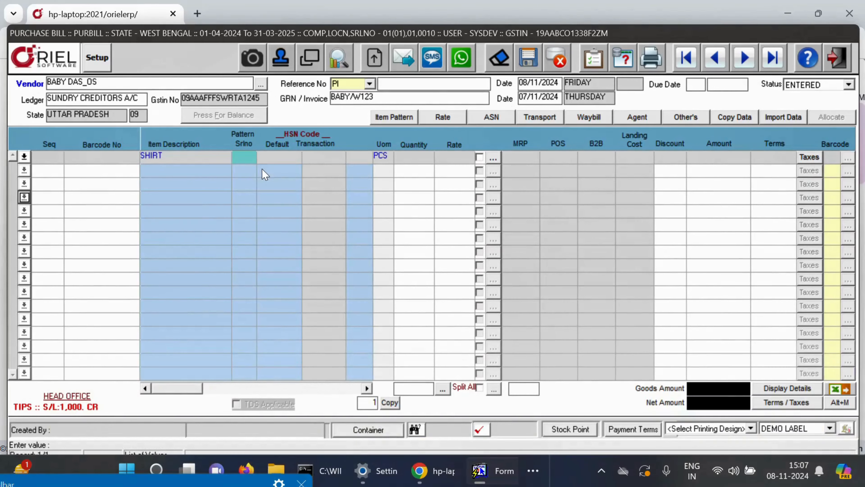
pyautogui.write('1')
pyautogui.press('Return')
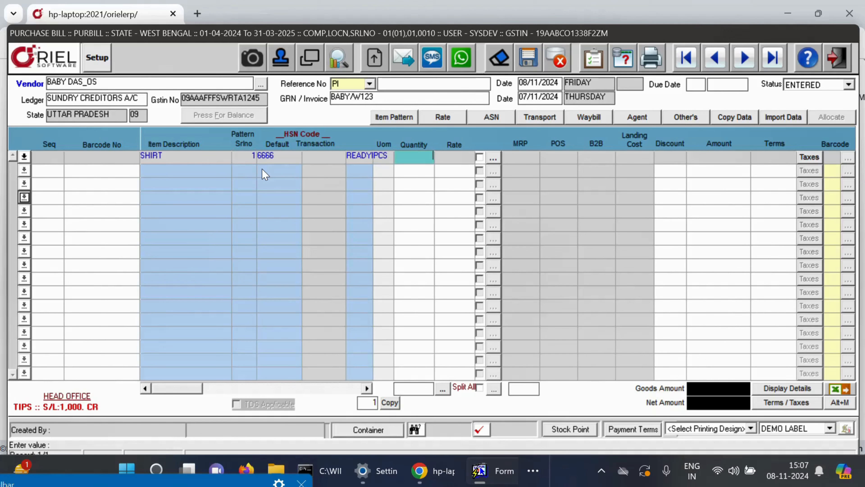
# Step: Set the SHIRT row's quantity to 100 and its rate to 200
pyautogui.write('100')
pyautogui.press('Return')
pyautogui.write('200')
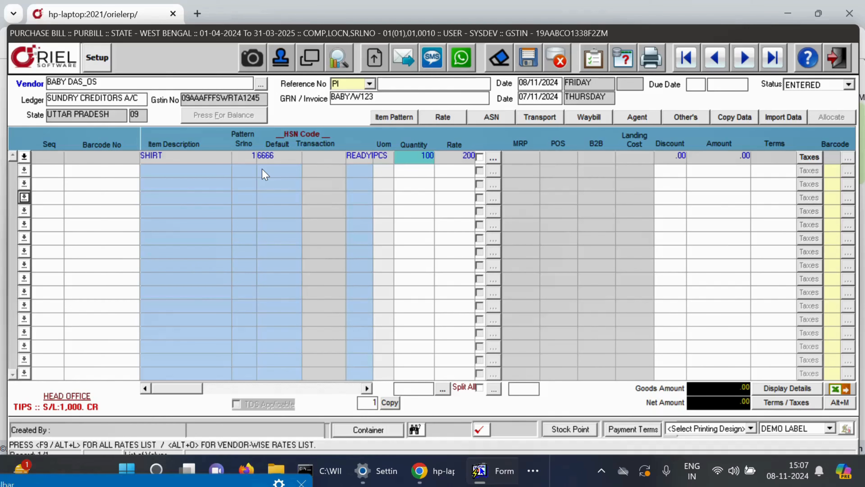
pyautogui.press('Return')
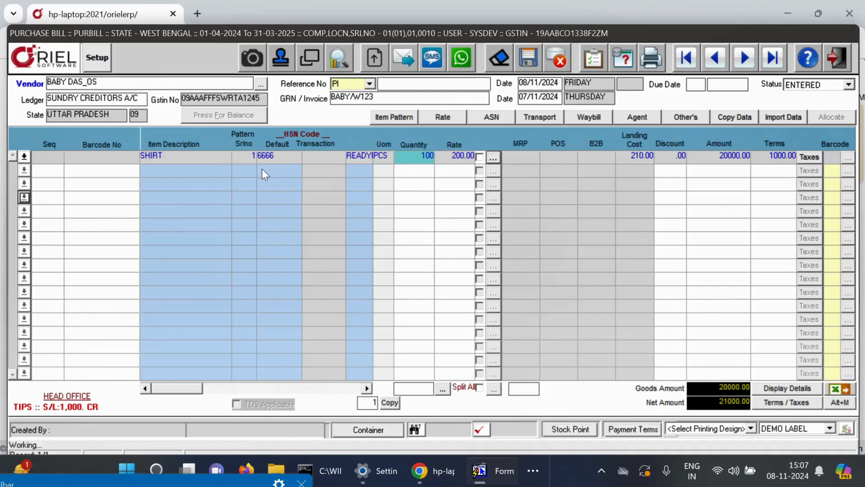
# Step: Open the SHIRT row's pricing details and set the first MRP percentage to 100, accepting the calculated MRP and POS rates
pyautogui.press('Return')
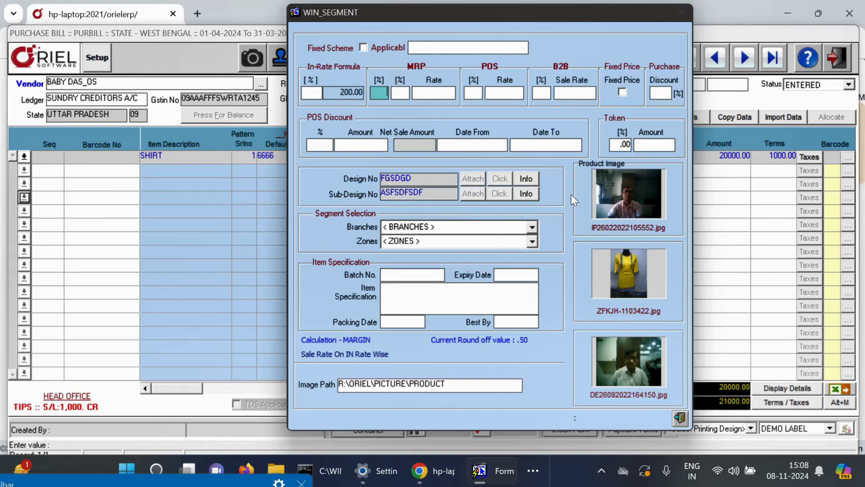
pyautogui.write('100')
pyautogui.press('Return')
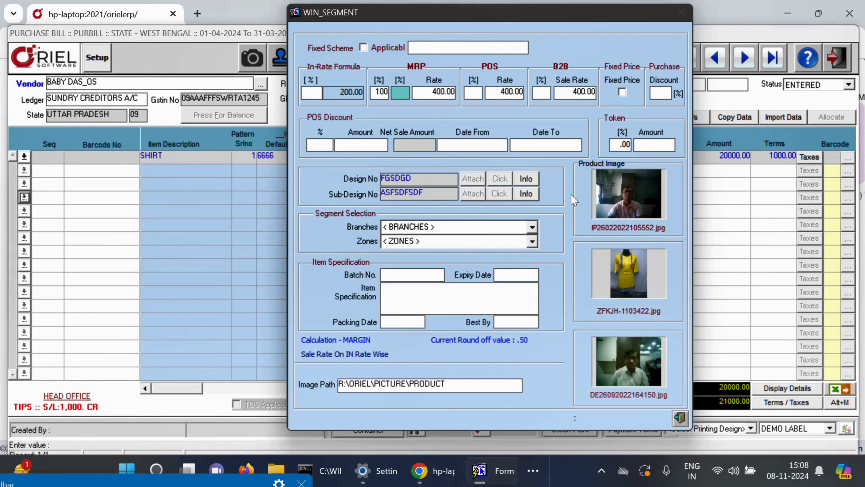
pyautogui.press('Return')
pyautogui.press('Return')
pyautogui.press('Return')
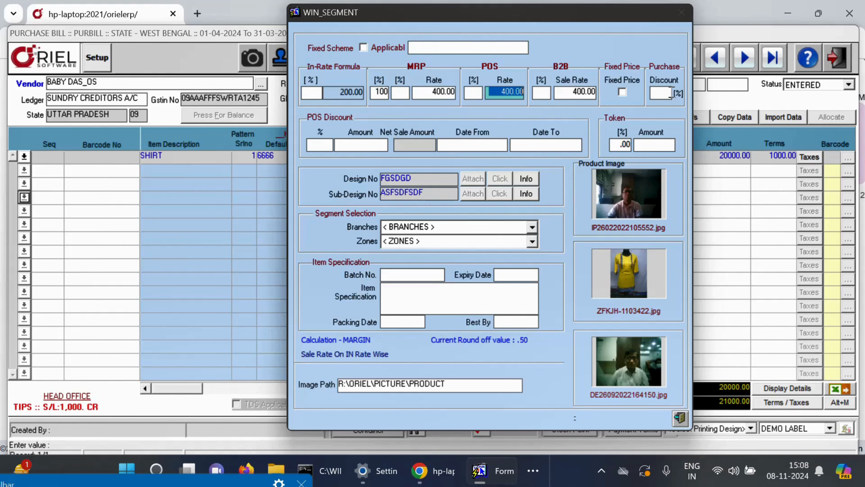
# Step: Set the purchase discount for the SHIRT item to 3%
pyautogui.click(669, 92)
pyautogui.write('3')
pyautogui.press('Return')
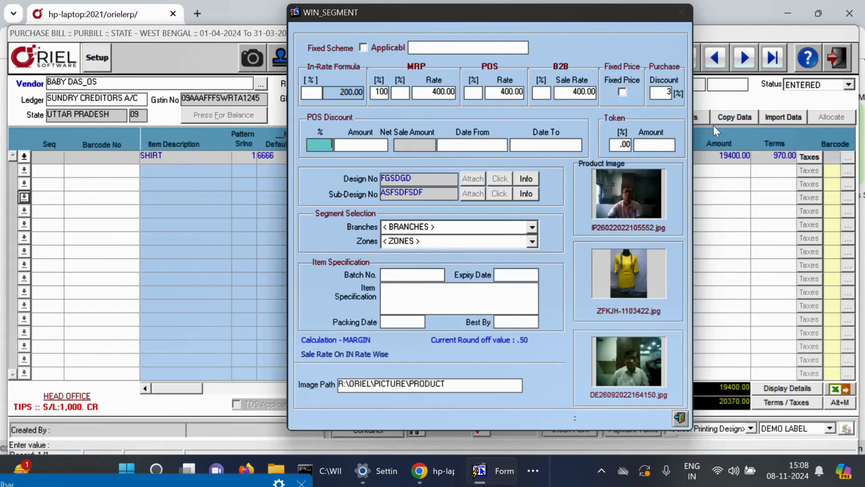
# Step: Set the POS discount to 10% and accept 08/11/2024 15:08 as its start date
pyautogui.write('10')
pyautogui.press('Return')
pyautogui.press('Return')
pyautogui.press('Return')
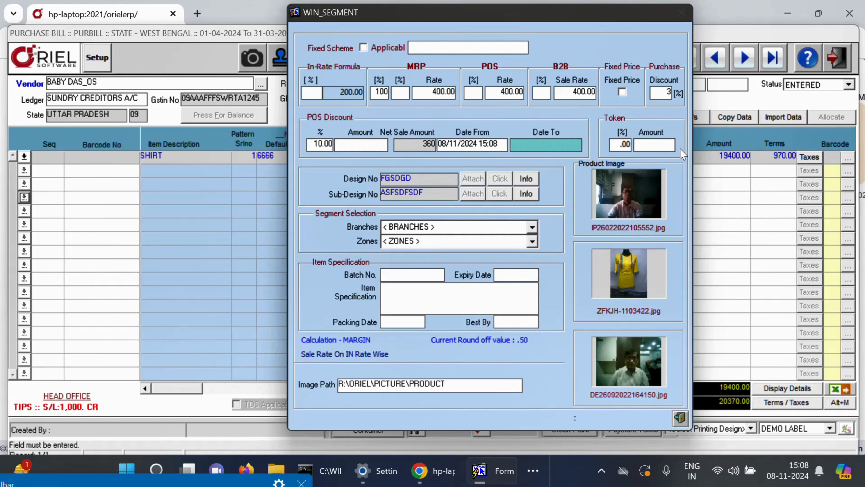
# Step: Set the POS discount's end date and time to 31/03/2025 00:01
pyautogui.write('31')
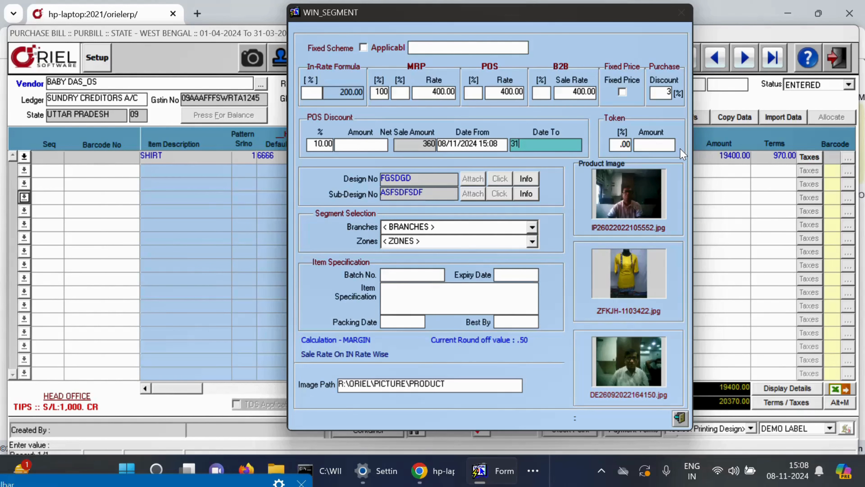
pyautogui.write('/03/2024 00:00')
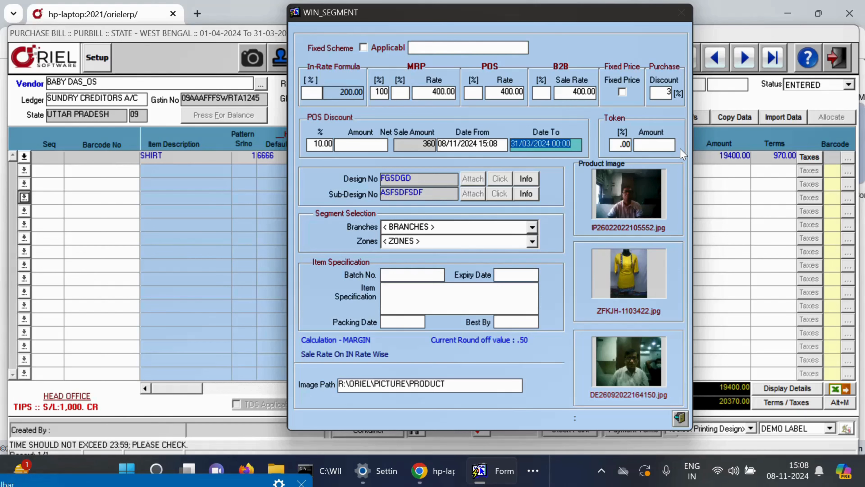
pyautogui.press('BackSpace')
pyautogui.press('BackSpace')
pyautogui.press('BackSpace')
pyautogui.press('BackSpace')
pyautogui.press('BackSpace')
pyautogui.press('BackSpace')
pyautogui.press('BackSpace')
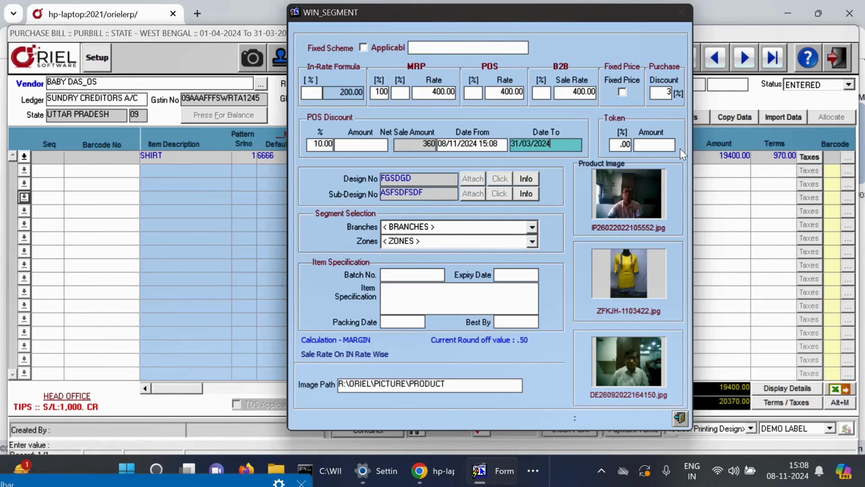
pyautogui.write('5')
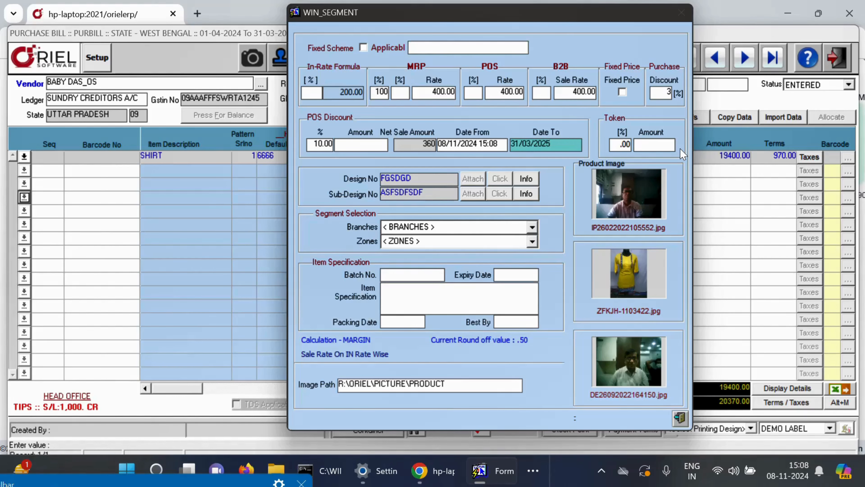
pyautogui.press('End')
pyautogui.press('BackSpace')
pyautogui.write('1')
pyautogui.press('Return')
pyautogui.press('Return')
pyautogui.press('Return')
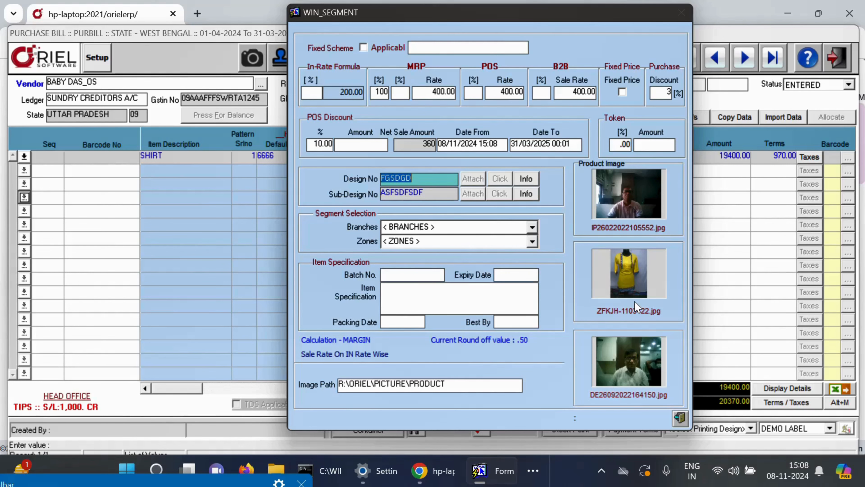
# Step: Change the SHIRT item's design number to DLQW2
pyautogui.write('DLQW2')
pyautogui.press('Return')
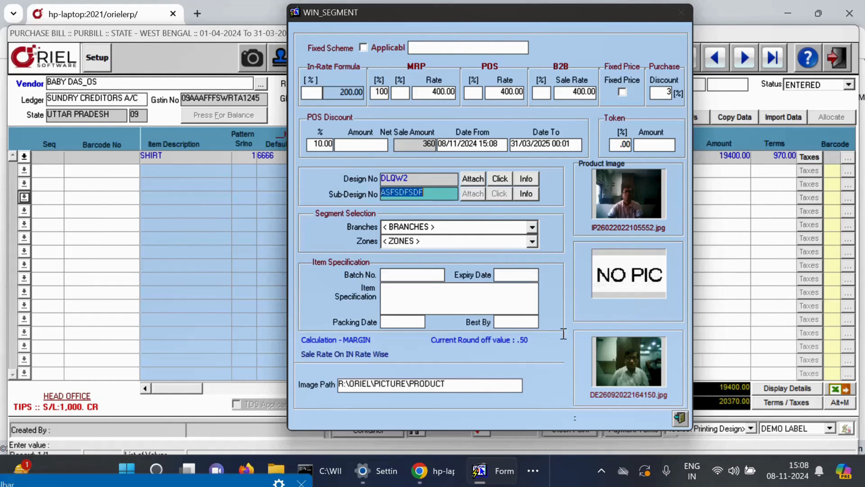
pyautogui.click(484, 180)
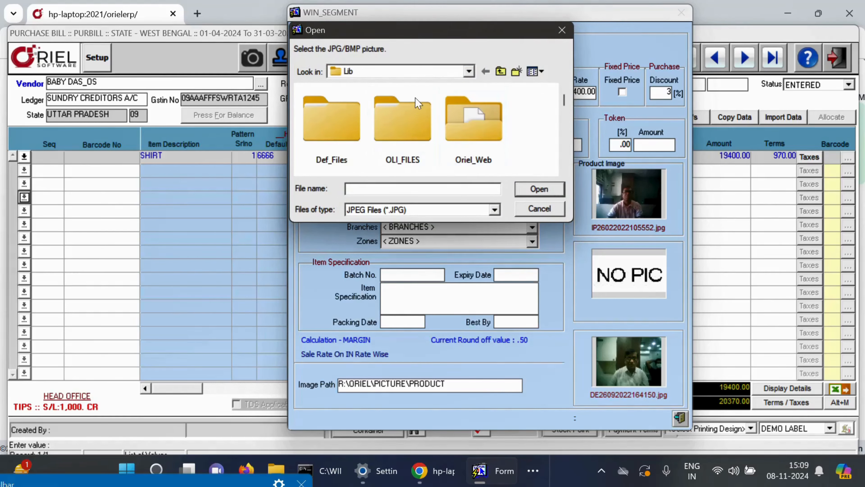
pyautogui.click(540, 209)
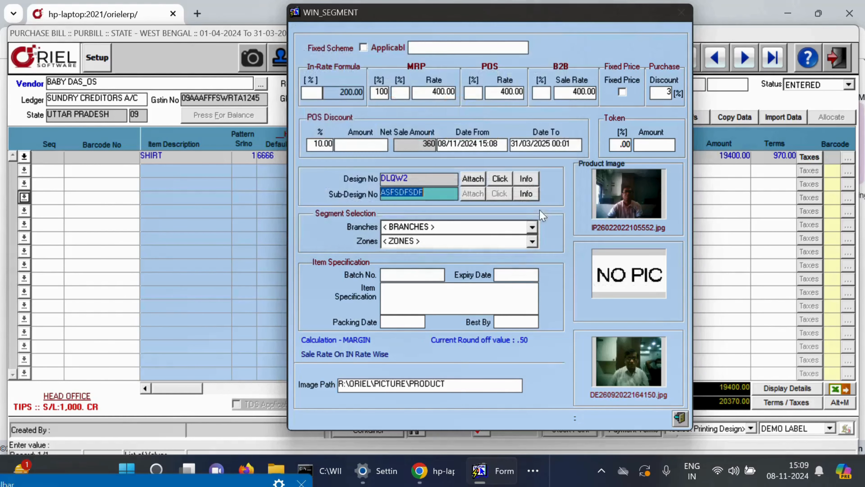
pyautogui.click(501, 174)
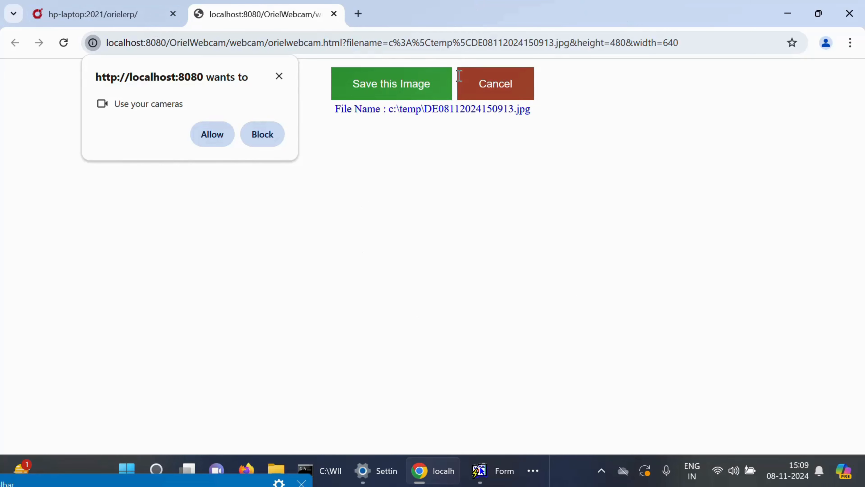
pyautogui.click(481, 91)
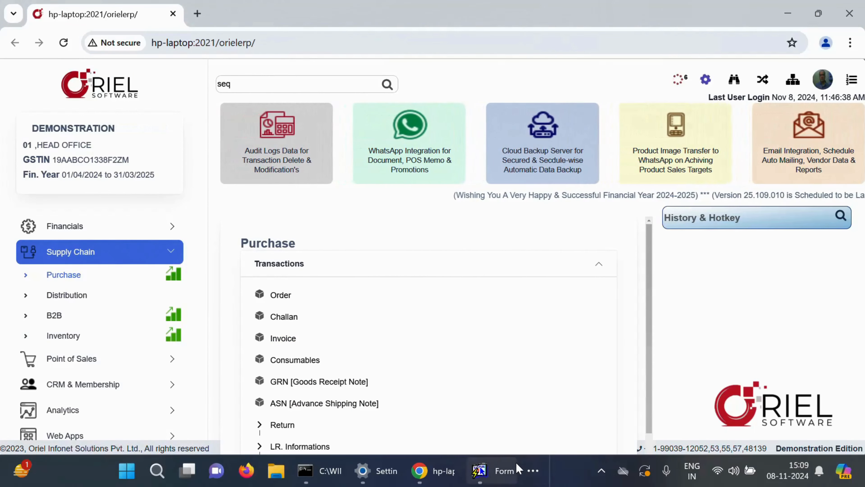
pyautogui.moveTo(501, 471)
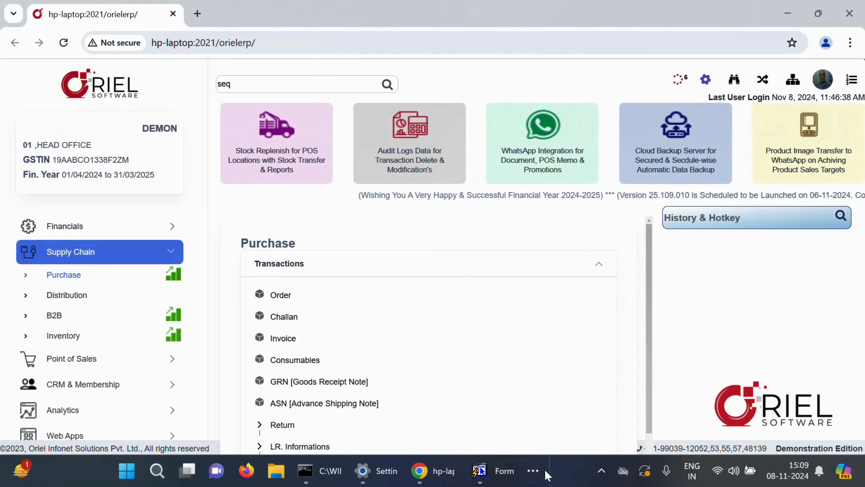
pyautogui.click(527, 475)
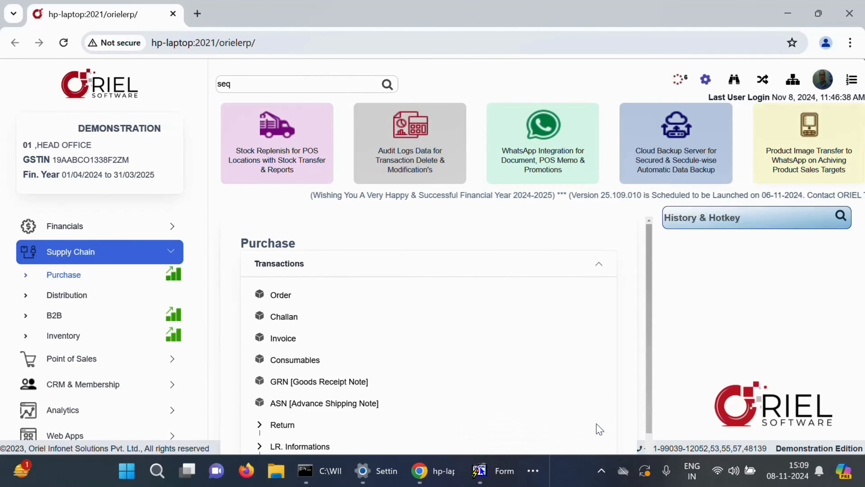
pyautogui.hotkey('alt', 'Tab')
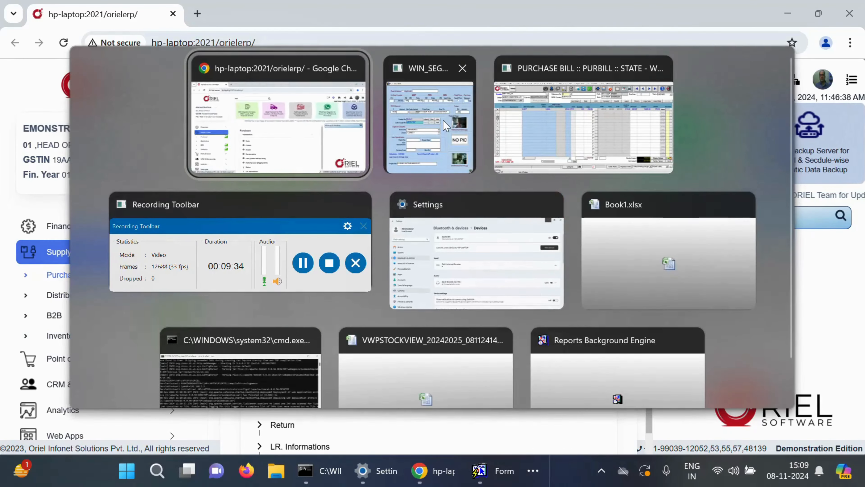
pyautogui.click(443, 120)
pyautogui.hotkey('alt', 'Tab')
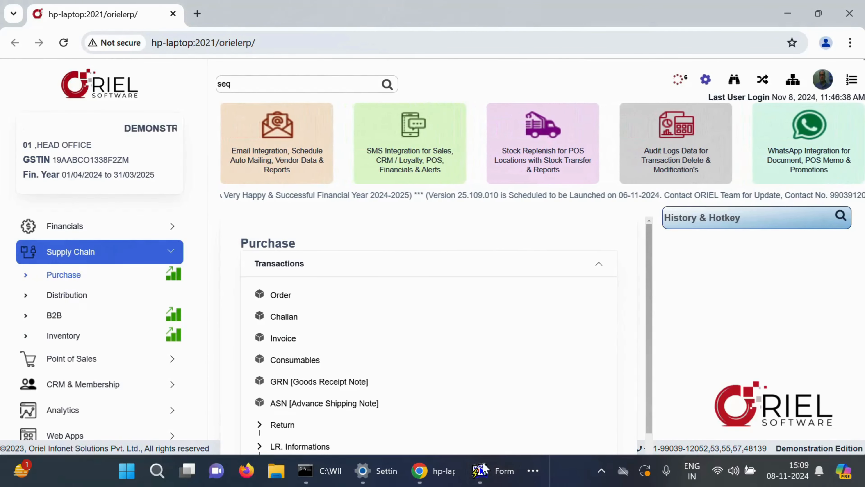
pyautogui.hotkey('alt', 'Tab')
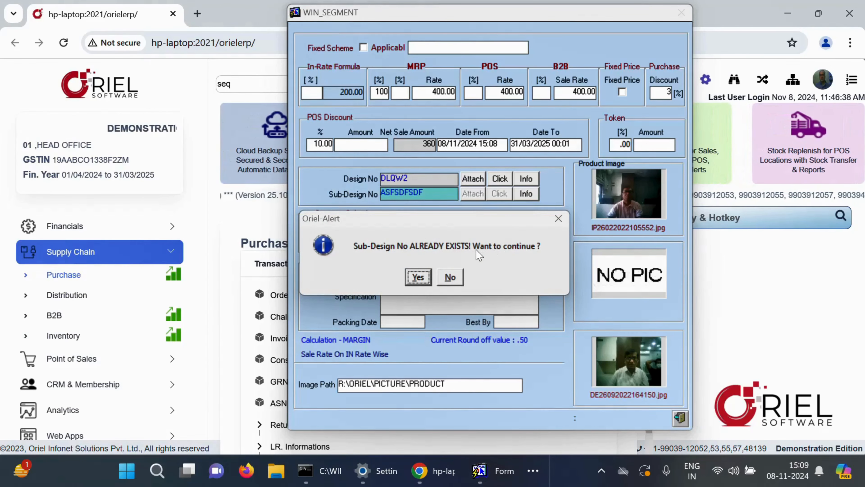
# Step: Keep the existing sub-design number ASFSDFSDF and close the item's pricing and segment details
pyautogui.click(424, 277)
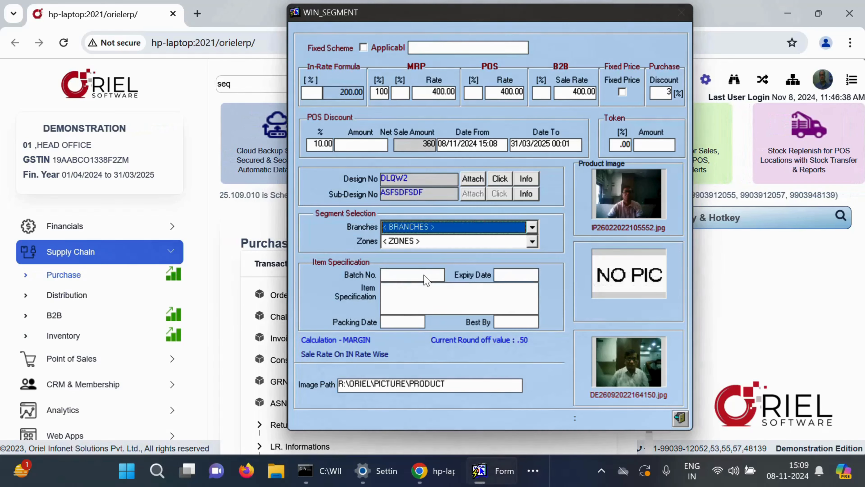
pyautogui.click(682, 417)
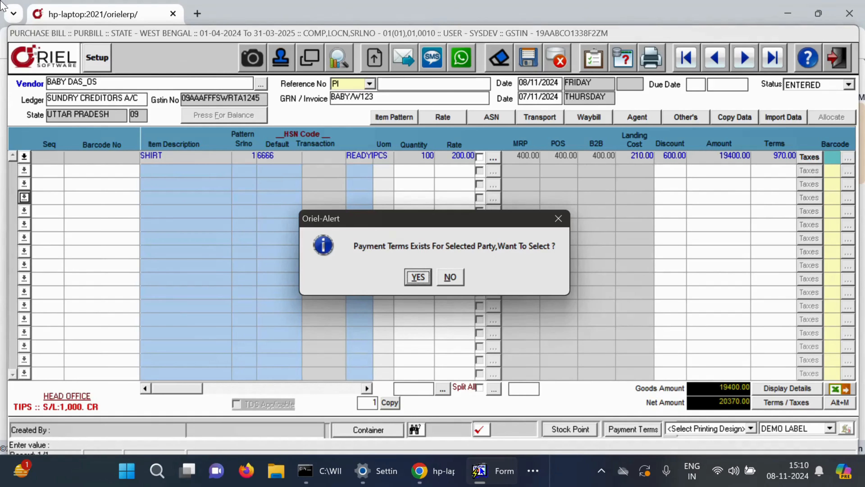
# Step: Assign the 5%_30 DAYS discount category to the bill's payment terms and close the terms window
pyautogui.click(430, 278)
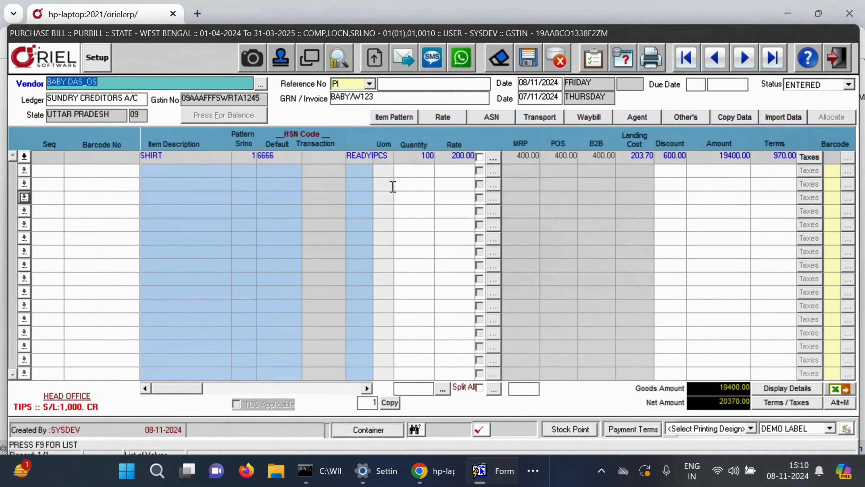
pyautogui.click(633, 432)
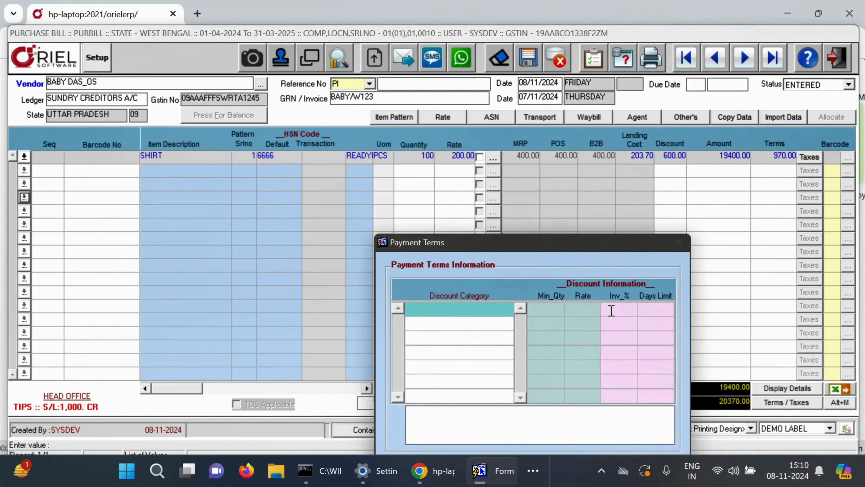
pyautogui.press('F9')
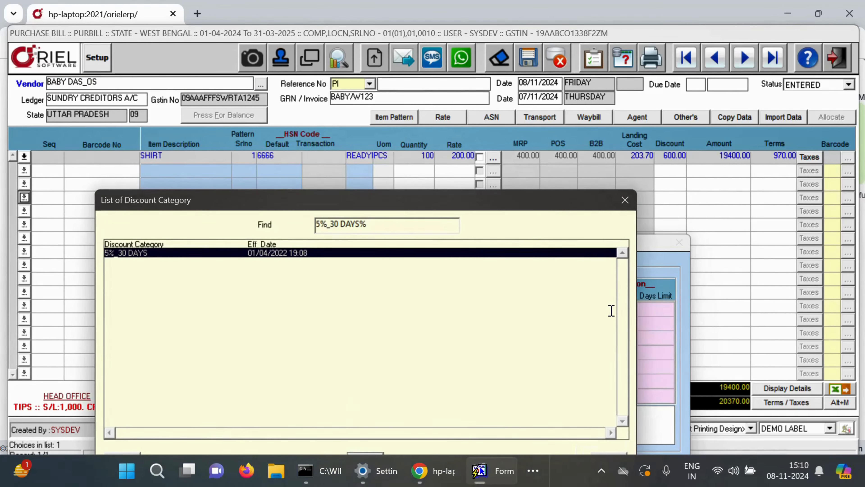
pyautogui.press('Return')
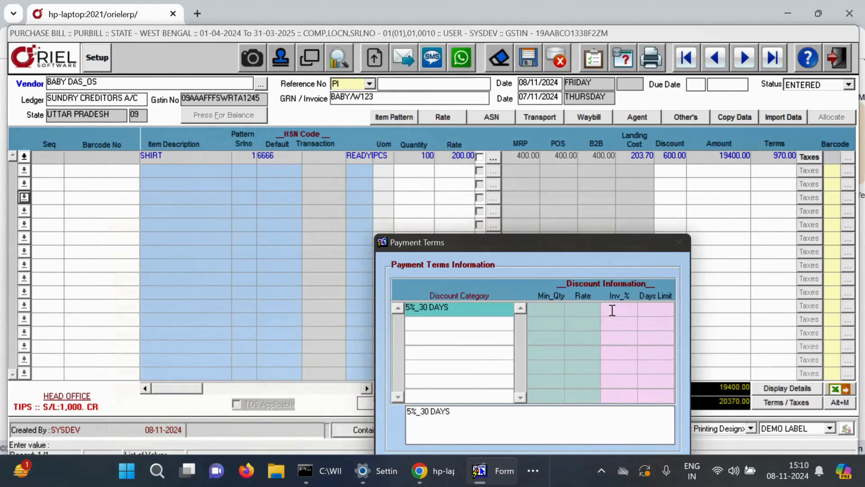
pyautogui.press('Down')
pyautogui.moveTo(648, 243); pyautogui.dragTo(634, 181)
pyautogui.click(659, 398)
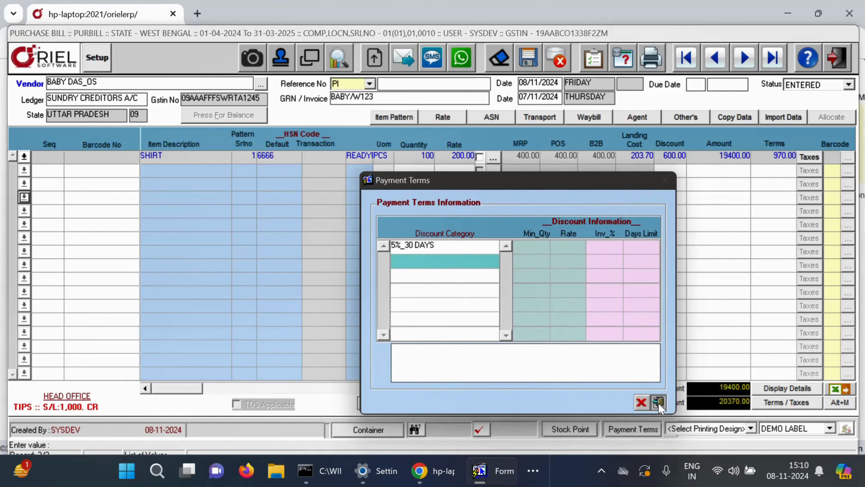
# Step: Try to save the purchase bill and return to its vendor header
pyautogui.press('F10')
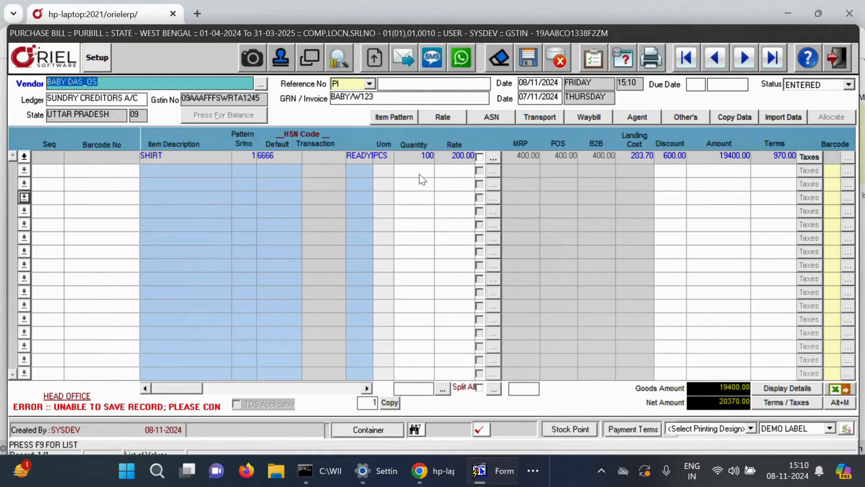
pyautogui.click(412, 84)
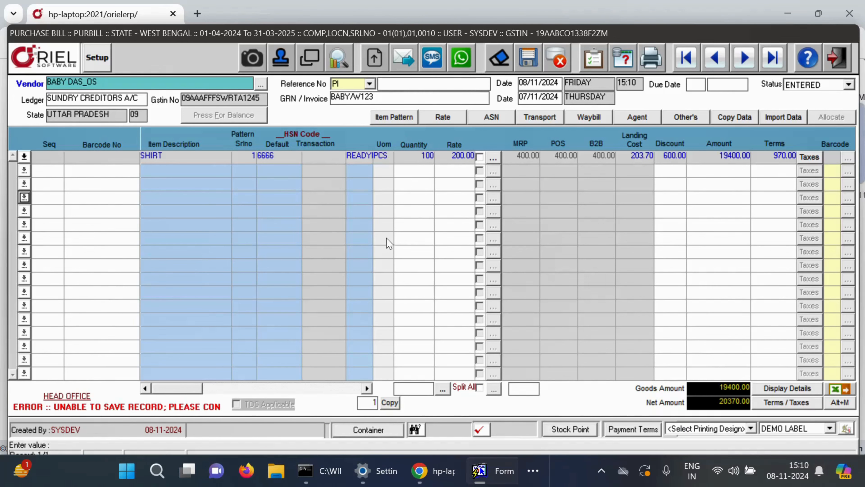
pyautogui.click(398, 212)
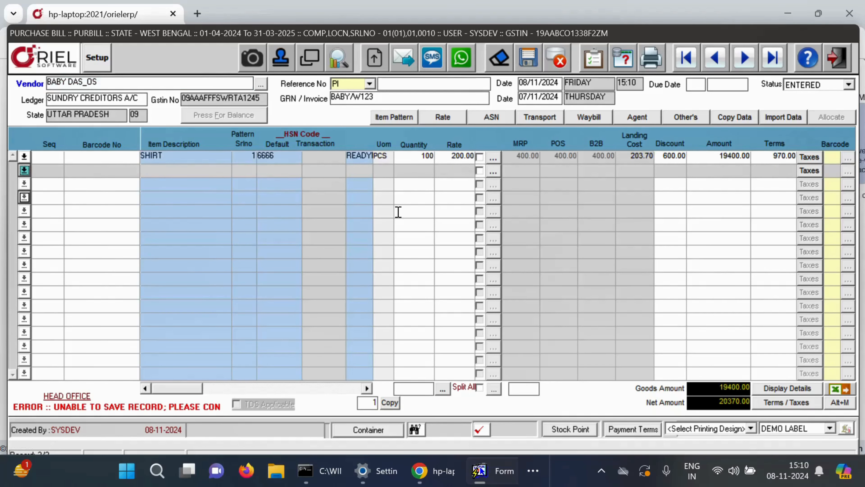
pyautogui.click(416, 160)
pyautogui.hotkey('ctrl', 'pageup')
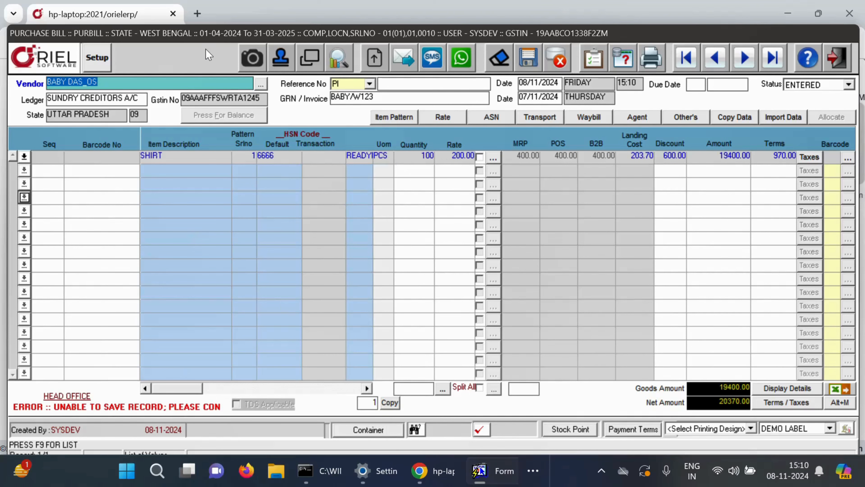
# Step: Run the Organize process on the purchase bill form and display the database error behind the failed save
pyautogui.click(199, 62)
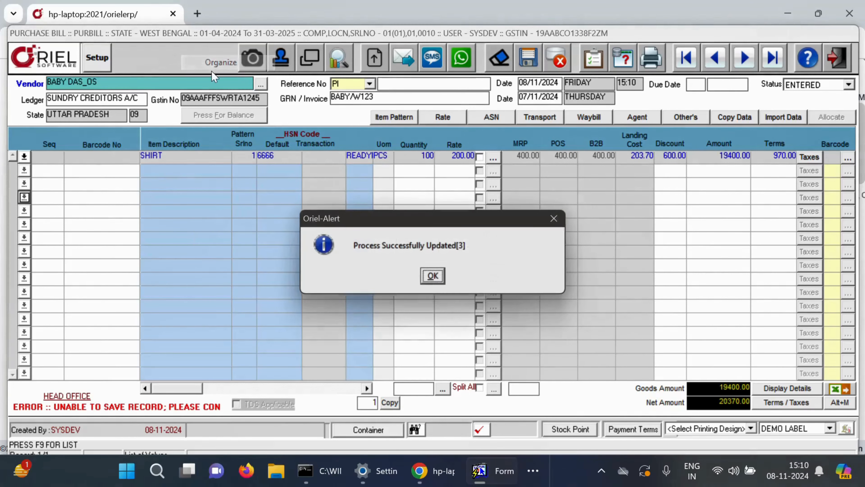
pyautogui.click(431, 276)
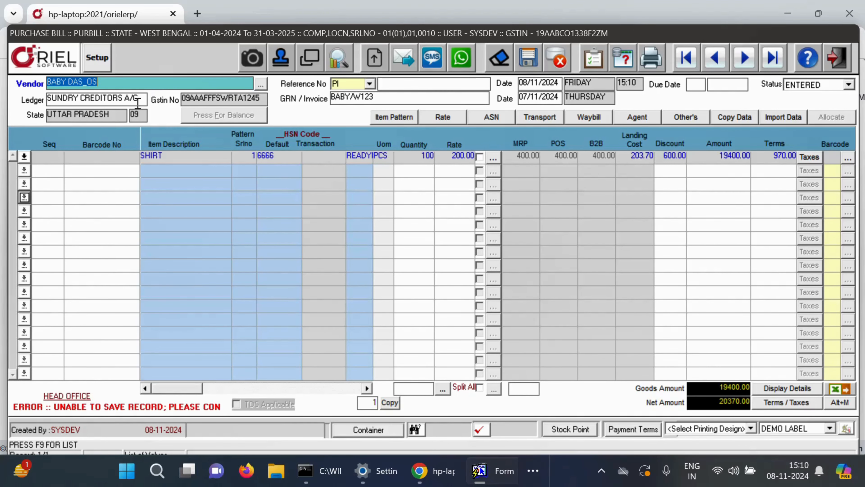
pyautogui.hotkey('shift', 'F1')
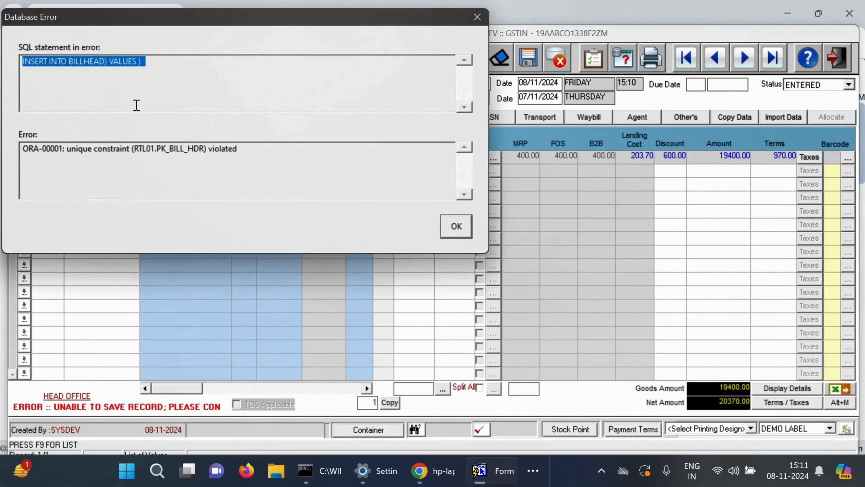
pyautogui.click(457, 226)
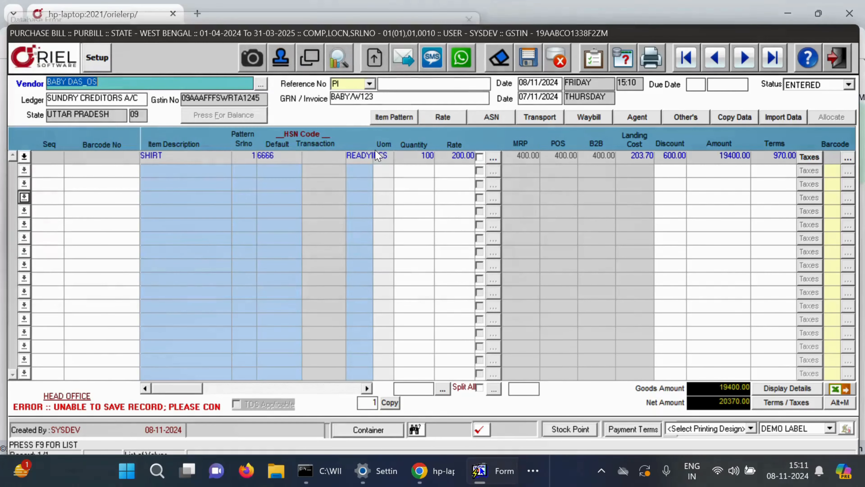
# Step: Run the Organize process once more and acknowledge its alert
pyautogui.rightClick(190, 55)
pyautogui.click(209, 61)
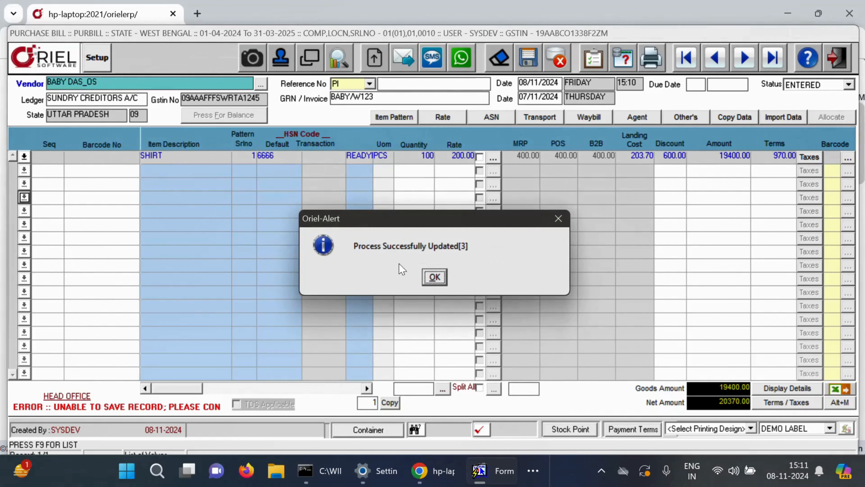
pyautogui.click(432, 277)
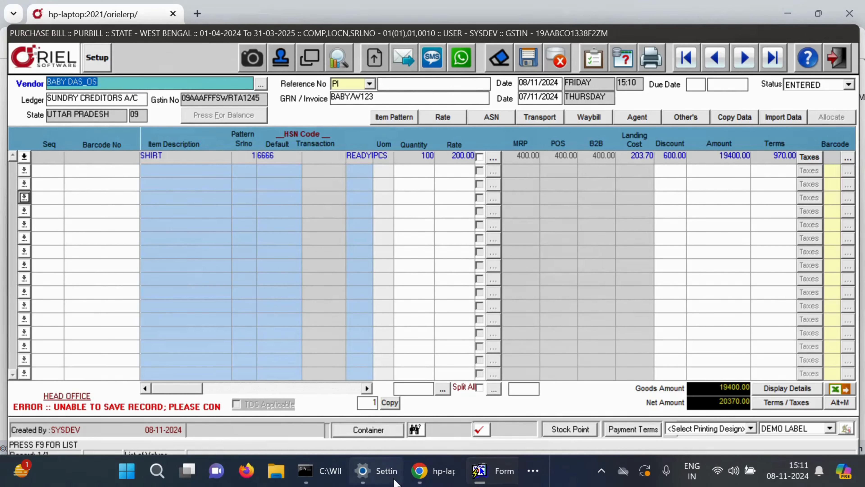
pyautogui.click(602, 470)
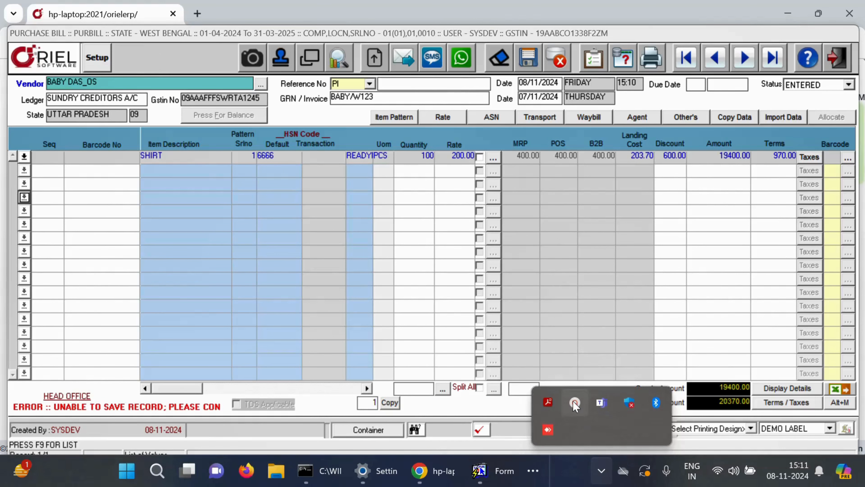
pyautogui.click(573, 402)
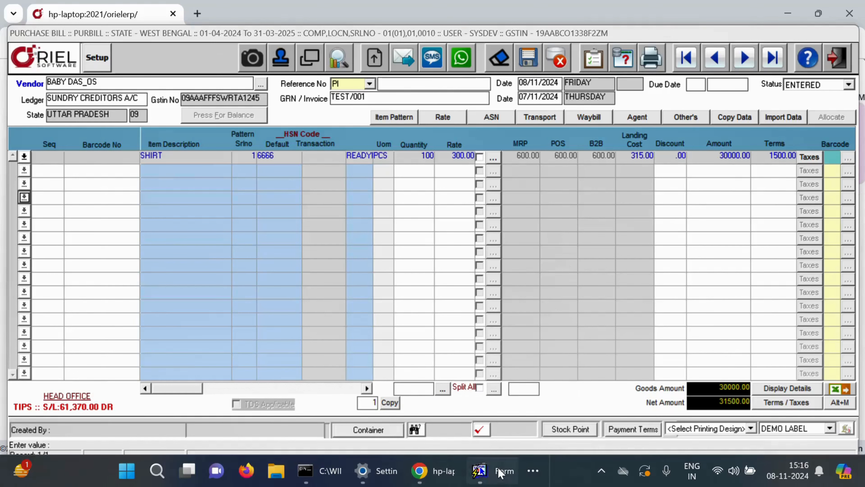
pyautogui.moveTo(508, 468)
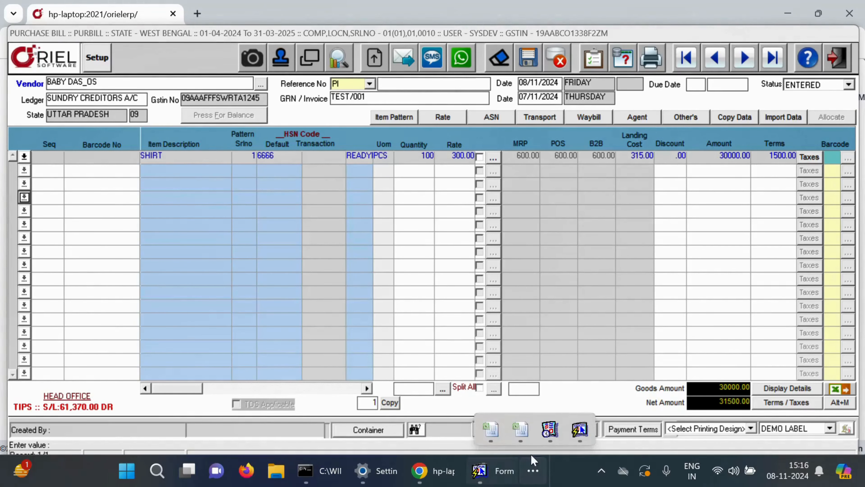
pyautogui.click(579, 429)
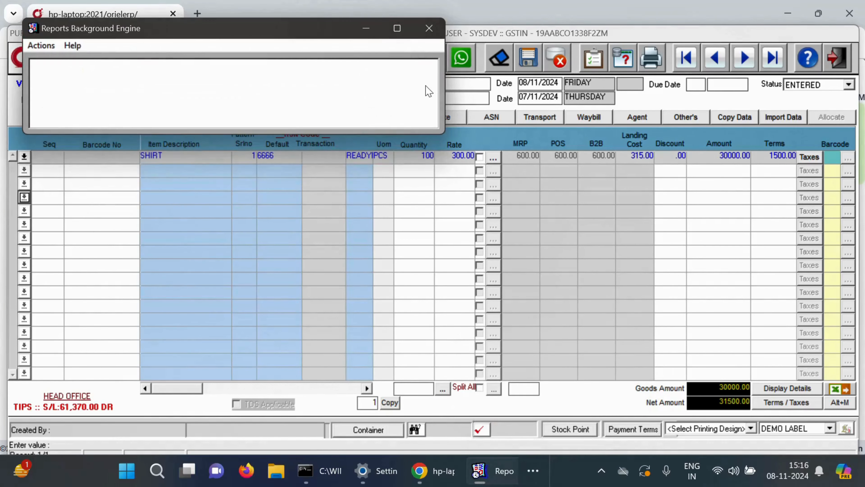
pyautogui.click(431, 29)
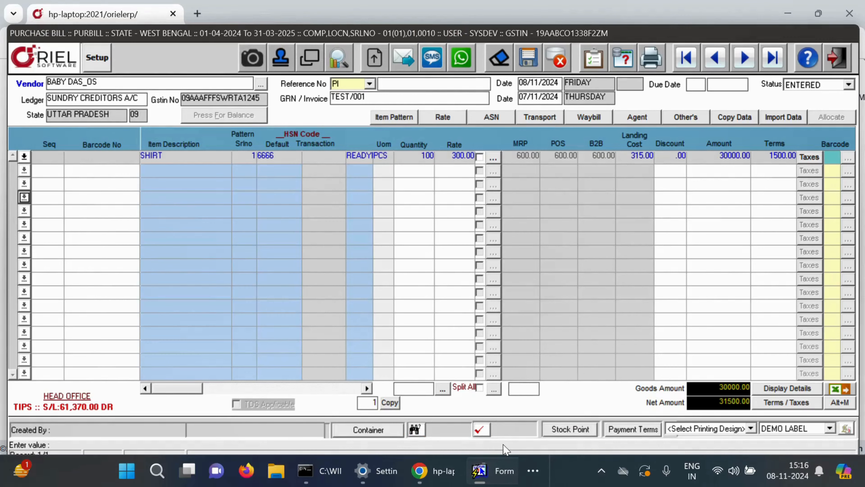
pyautogui.hotkey('alt', 'Tab')
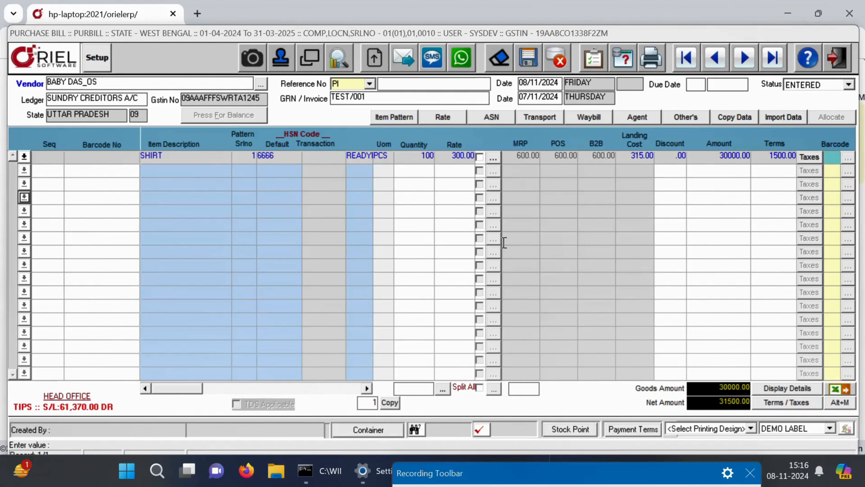
pyautogui.moveTo(590, 462); pyautogui.dragTo(586, 278)
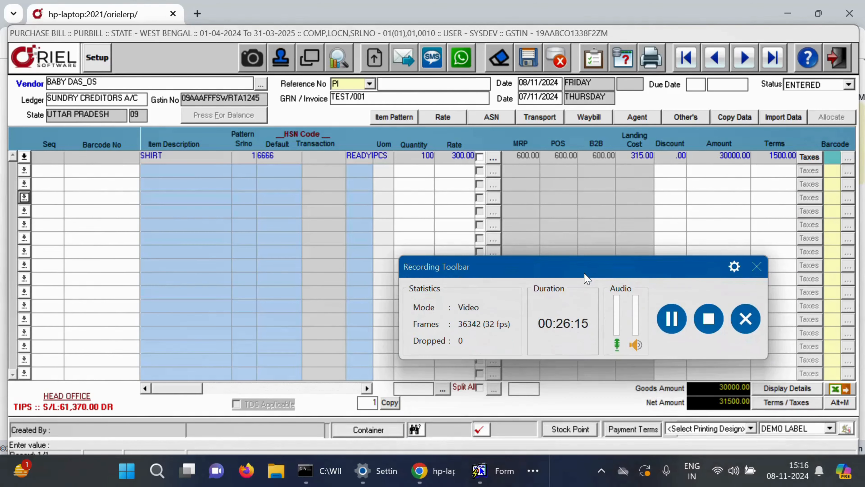
pyautogui.moveTo(651, 276); pyautogui.dragTo(634, 404)
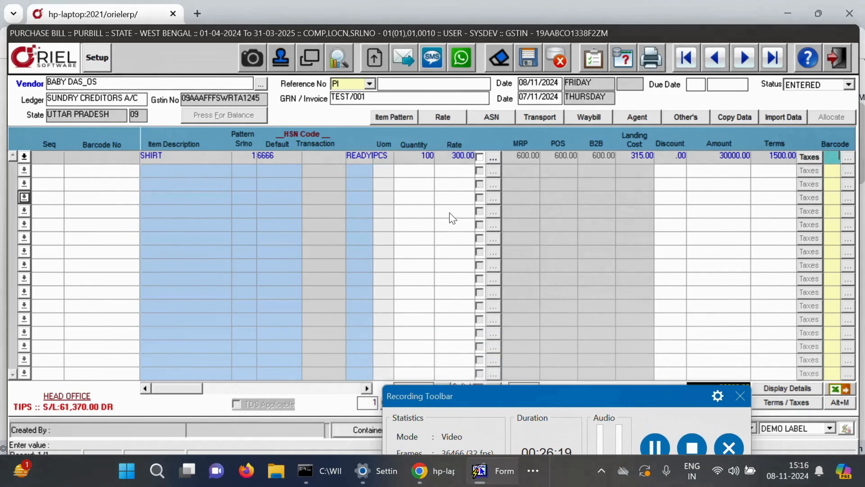
# Step: Accept the existing sub-design number on the TEST/001 bill and agree to select payment terms for the vendor
pyautogui.click(435, 220)
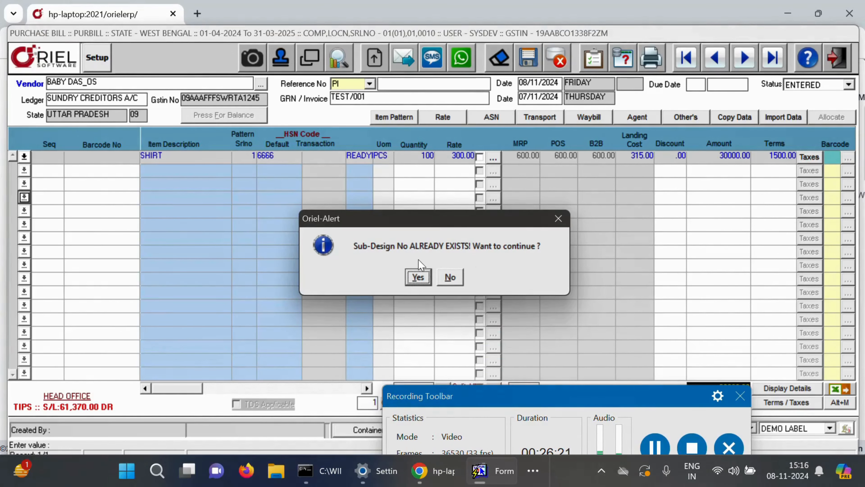
pyautogui.click(419, 278)
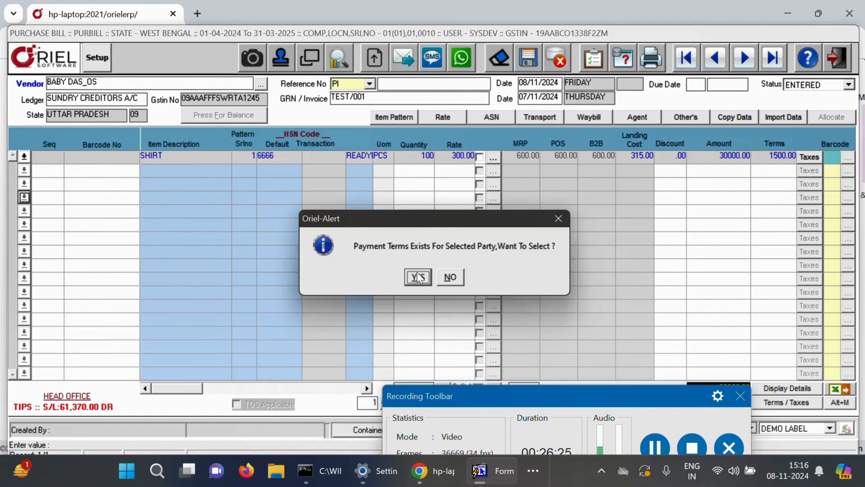
pyautogui.moveTo(592, 396); pyautogui.dragTo(542, 486)
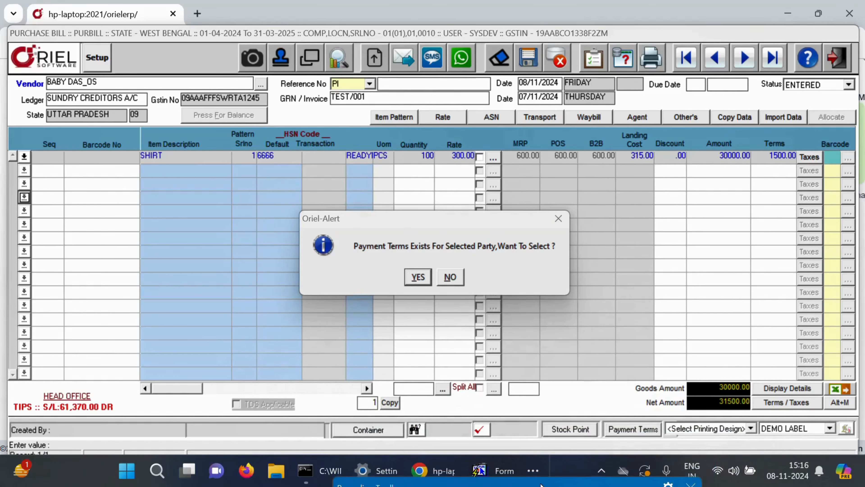
pyautogui.click(417, 276)
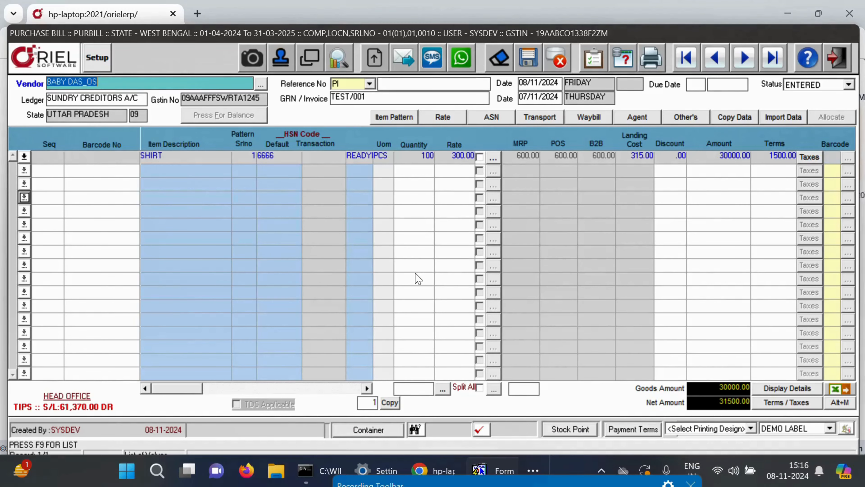
# Step: Assign the 5%_30 DAYS discount category to the TEST/001 bill's payment terms and save the bill
pyautogui.click(633, 429)
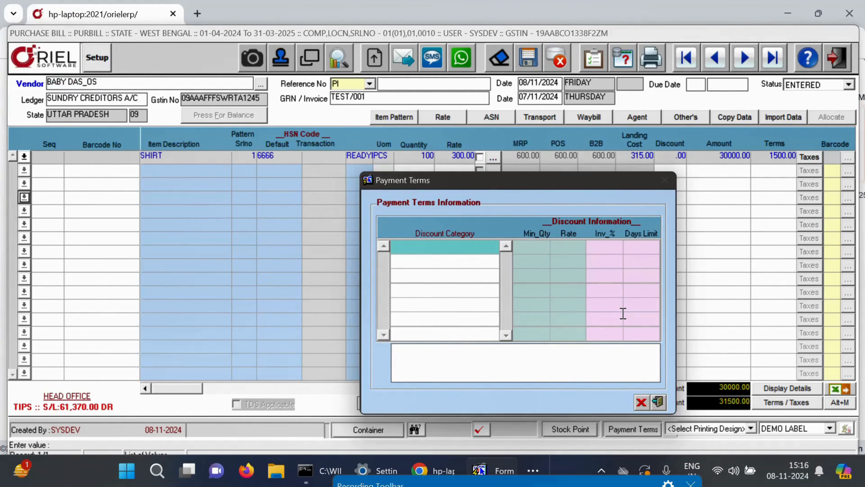
pyautogui.press('F9')
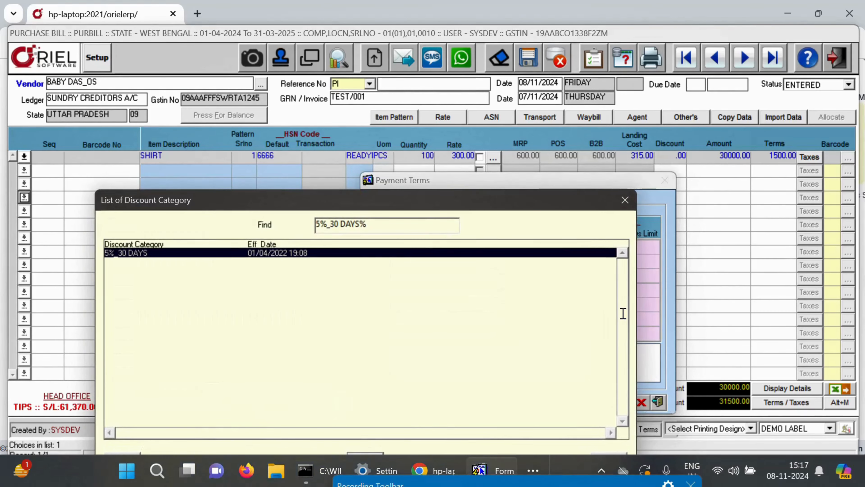
pyautogui.press('Return')
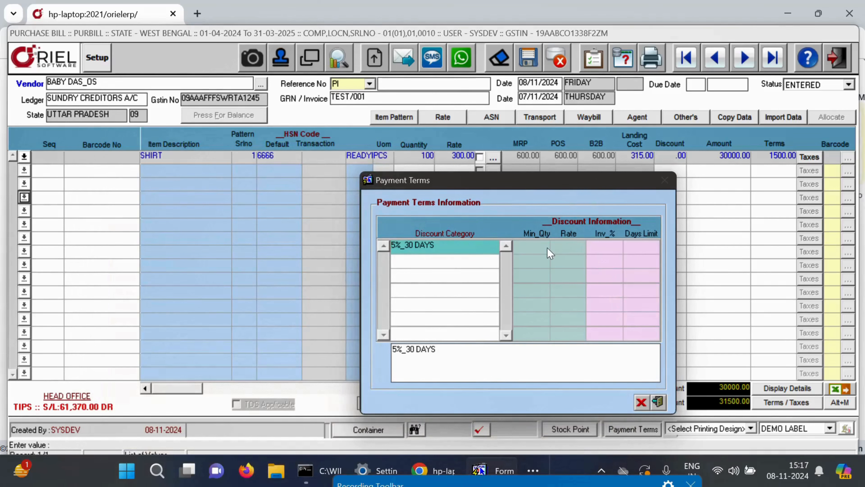
pyautogui.press('Down')
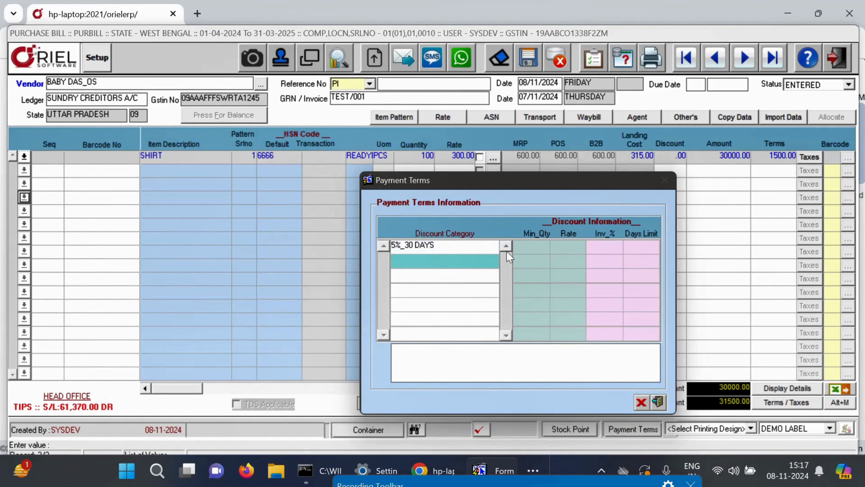
pyautogui.click(479, 248)
pyautogui.click(660, 404)
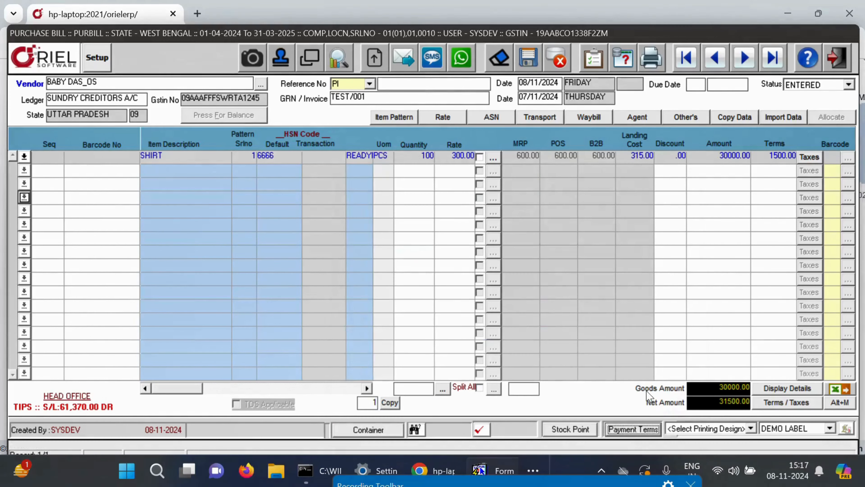
pyautogui.press('F10')
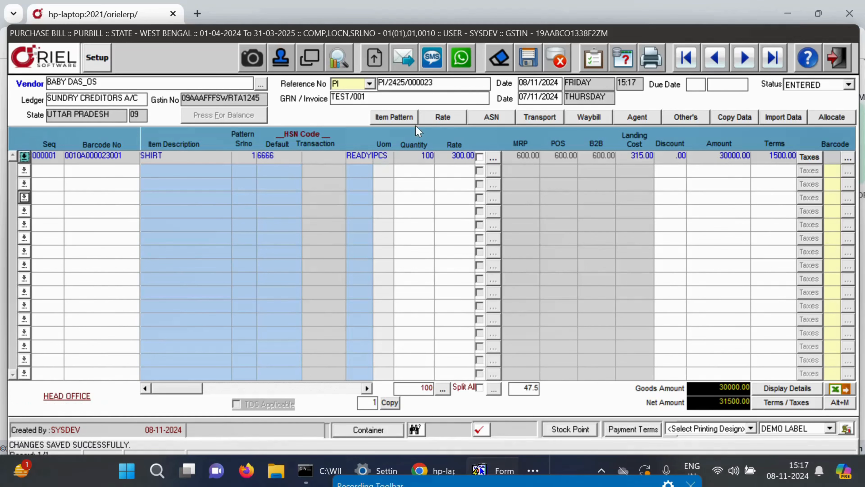
# Step: Clear the saved bill from the form and query the list of all purchase invoices
pyautogui.click(436, 84)
pyautogui.moveTo(437, 84); pyautogui.dragTo(316, 160)
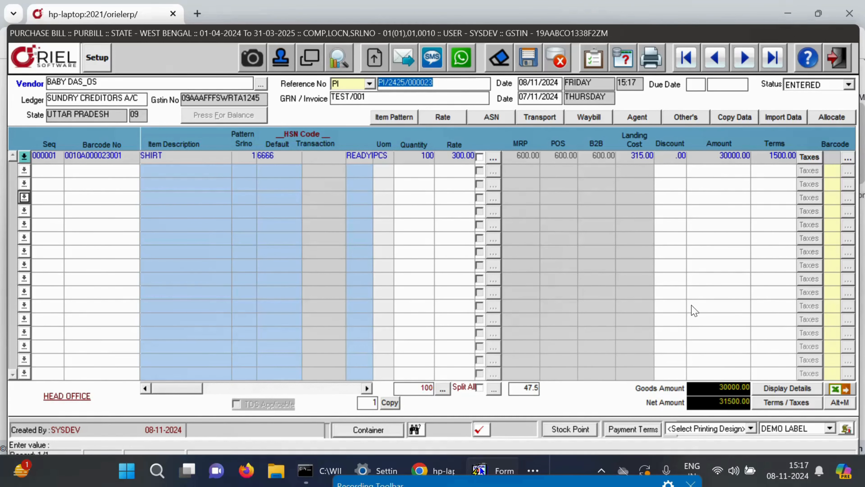
pyautogui.hotkey('shift', 'F7')
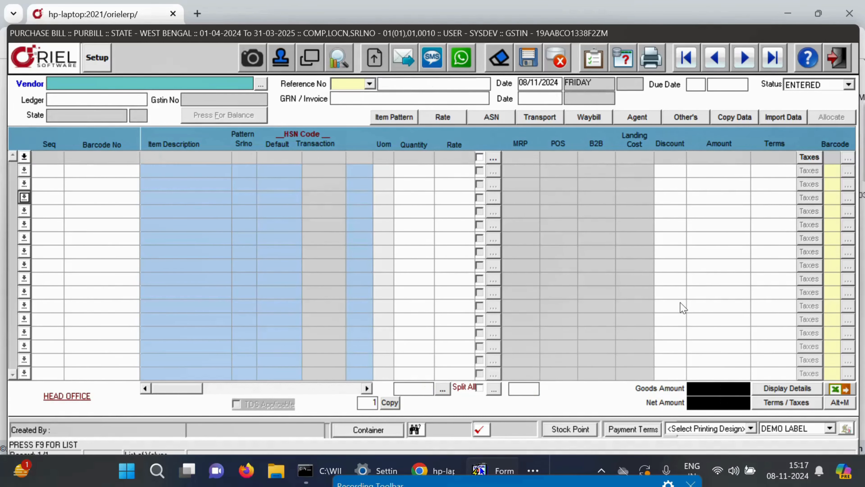
pyautogui.press('F7')
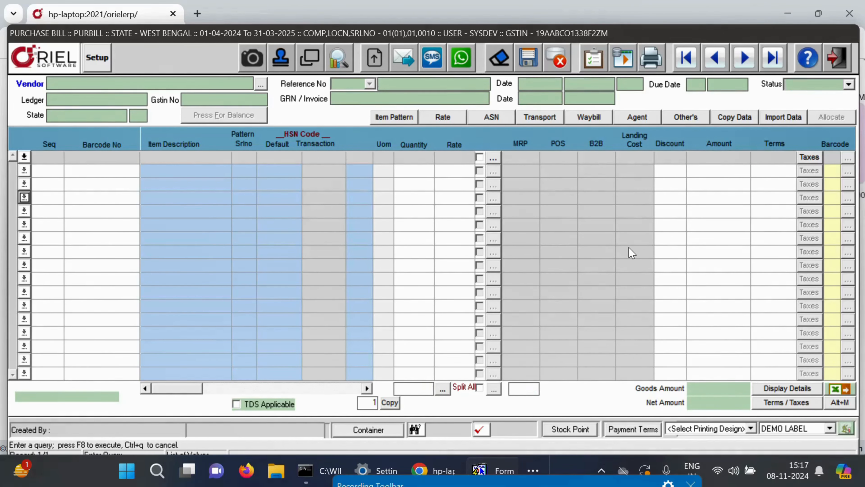
pyautogui.press('F8')
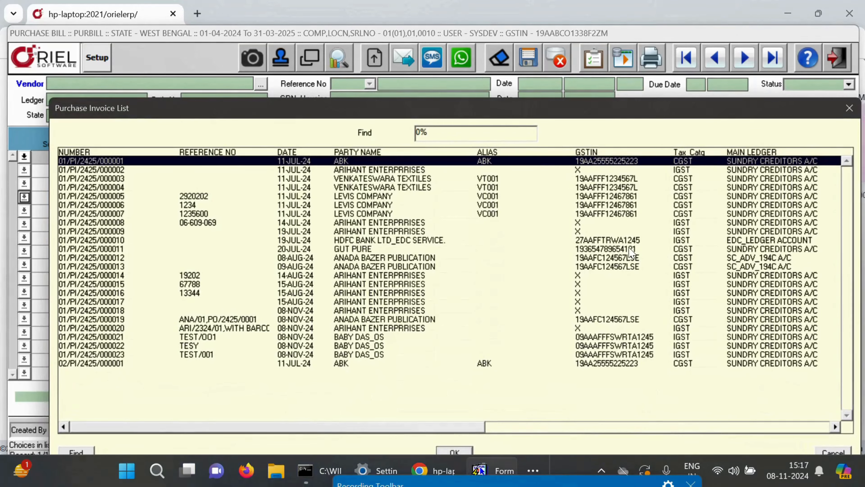
# Step: Look through the Purchase Invoice List entries down to the newest bills and leave the list
pyautogui.press('Down')
pyautogui.press('Down')
pyautogui.press('Down')
pyautogui.press('Down')
pyautogui.press('Down')
pyautogui.press('Down')
pyautogui.press('Down')
pyautogui.press('Down')
pyautogui.press('Down')
pyautogui.press('Down')
pyautogui.press('Down')
pyautogui.press('Down')
pyautogui.press('Down')
pyautogui.press('Down')
pyautogui.press('Down')
pyautogui.press('Down')
pyautogui.press('Down')
pyautogui.press('Down')
pyautogui.press('Down')
pyautogui.press('Down')
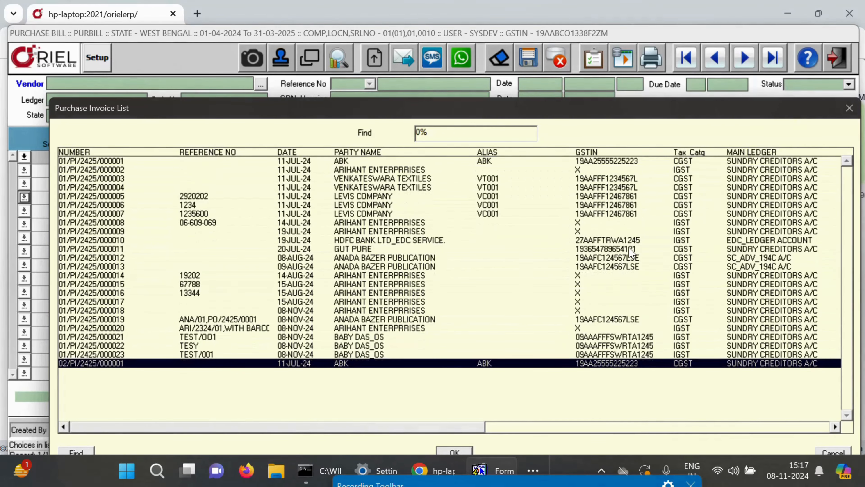
pyautogui.press('Up')
pyautogui.press('Up')
pyautogui.press('Up')
pyautogui.press('Up')
pyautogui.press('Up')
pyautogui.press('Up')
pyautogui.press('Up')
pyautogui.press('Up')
pyautogui.press('Up')
pyautogui.press('Up')
pyautogui.press('Up')
pyautogui.press('Up')
pyautogui.press('Up')
pyautogui.press('Up')
pyautogui.press('Up')
pyautogui.press('Up')
pyautogui.press('Up')
pyautogui.press('Up')
pyautogui.press('Up')
pyautogui.press('Up')
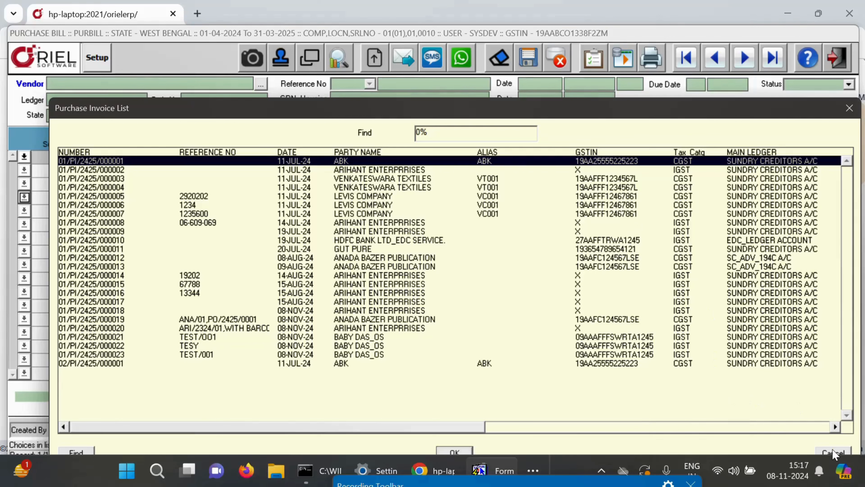
pyautogui.press('Down')
pyautogui.press('Down')
pyautogui.press('Down')
pyautogui.press('Down')
pyautogui.press('Down')
pyautogui.press('Down')
pyautogui.press('Down')
pyautogui.press('Down')
pyautogui.press('Down')
pyautogui.press('Down')
pyautogui.press('Down')
pyautogui.press('Down')
pyautogui.press('Down')
pyautogui.press('Down')
pyautogui.press('Down')
pyautogui.press('Down')
pyautogui.press('Down')
pyautogui.press('Down')
pyautogui.press('Down')
pyautogui.press('Down')
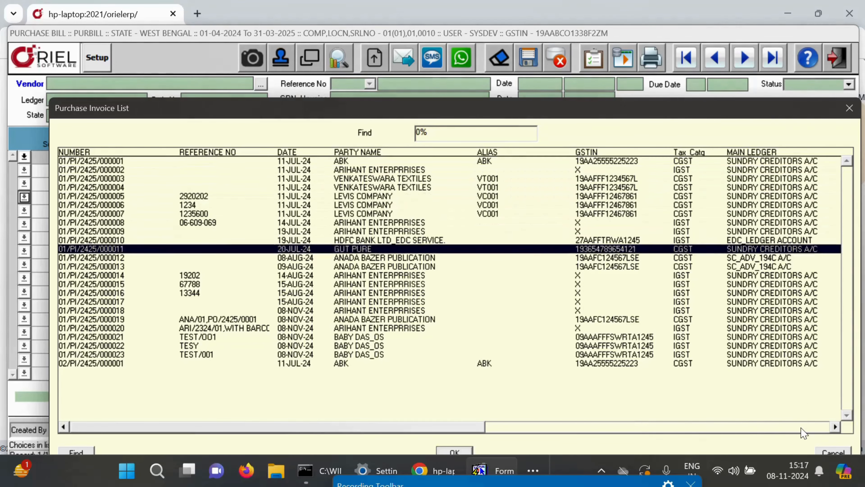
pyautogui.press('Up')
pyautogui.press('Up')
pyautogui.press('Up')
pyautogui.press('Up')
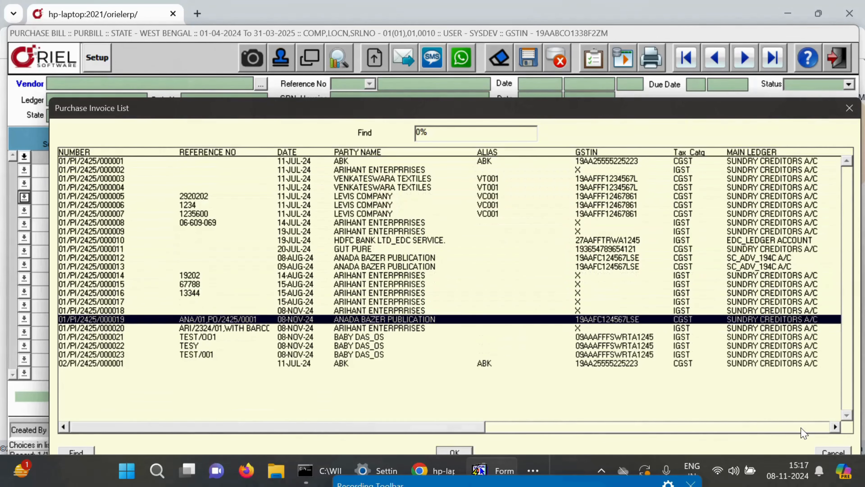
pyautogui.press('Return')
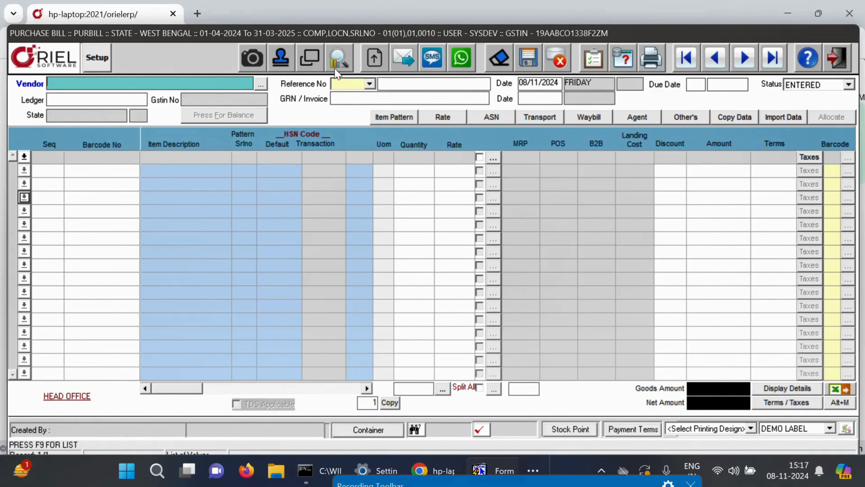
# Step: Search the purchase invoices for the current date, check the list and leave it without choosing a bill
pyautogui.click(337, 66)
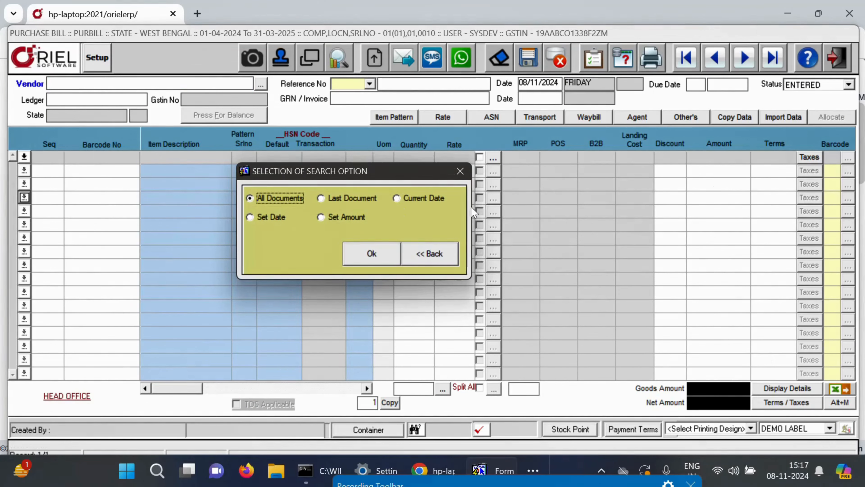
pyautogui.click(417, 198)
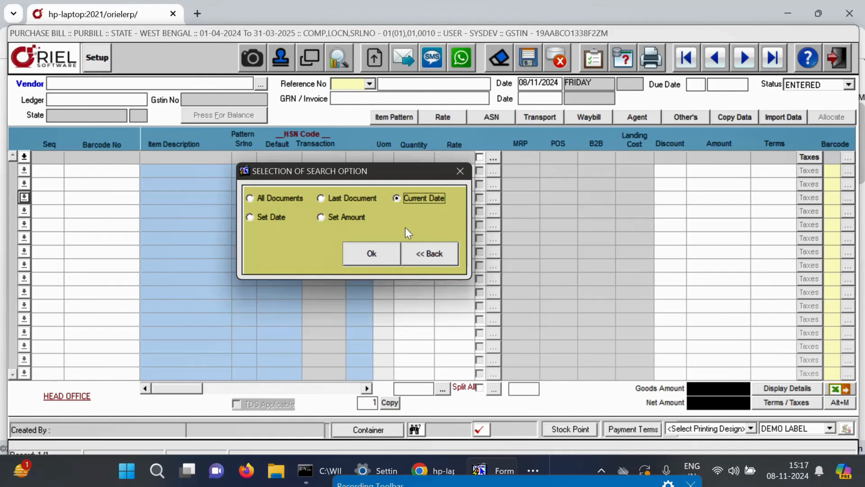
pyautogui.click(392, 255)
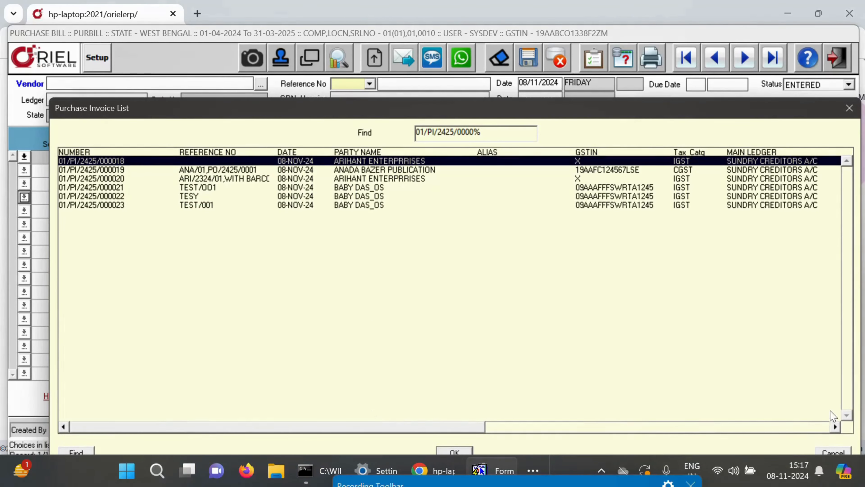
pyautogui.press('Escape')
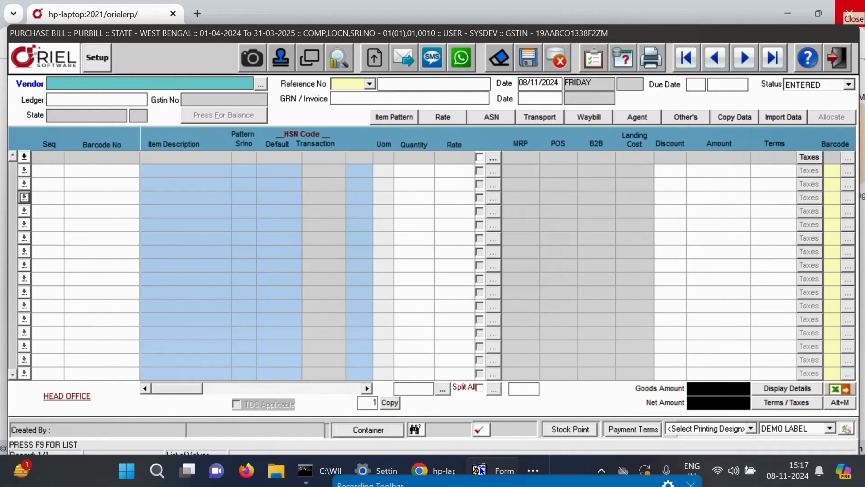
# Step: Start a direct purchase bill for the same vendor as the TEST/001 bill, with SUNDRY CREDITORS A/C as ledger
pyautogui.press('F9')
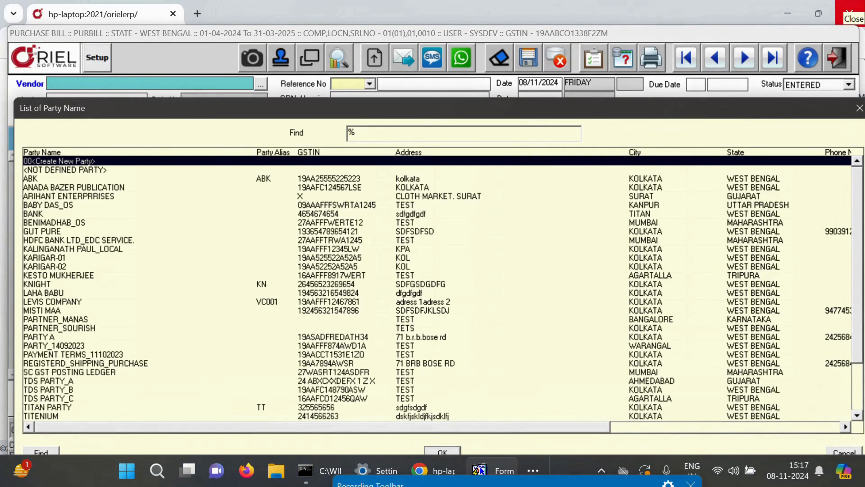
pyautogui.write('ba')
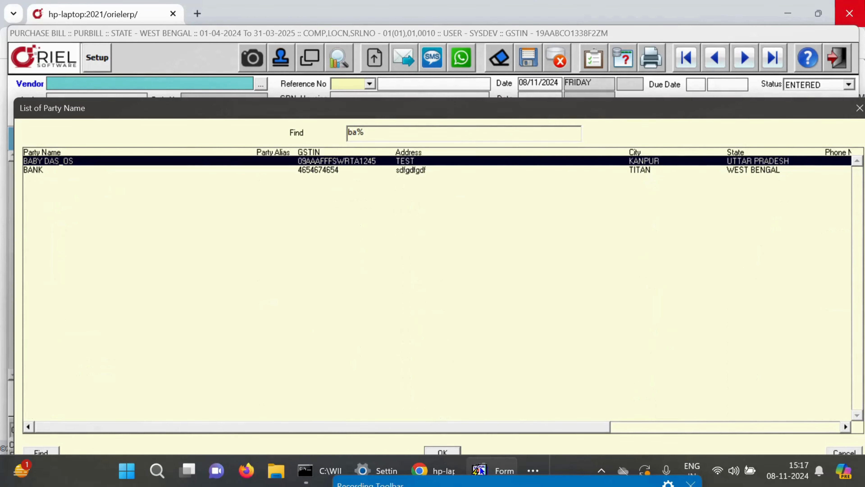
pyautogui.press('Return')
pyautogui.press('Return')
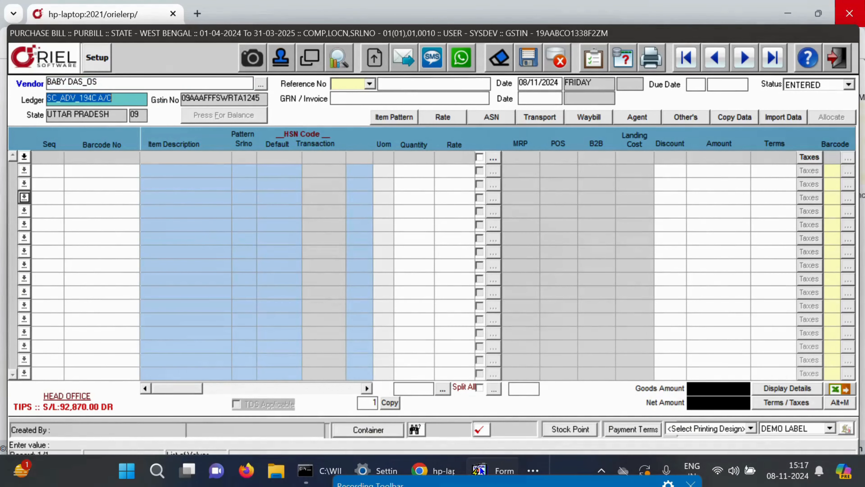
pyautogui.press('F9')
pyautogui.write('suNDRY CREDITORS A/C%')
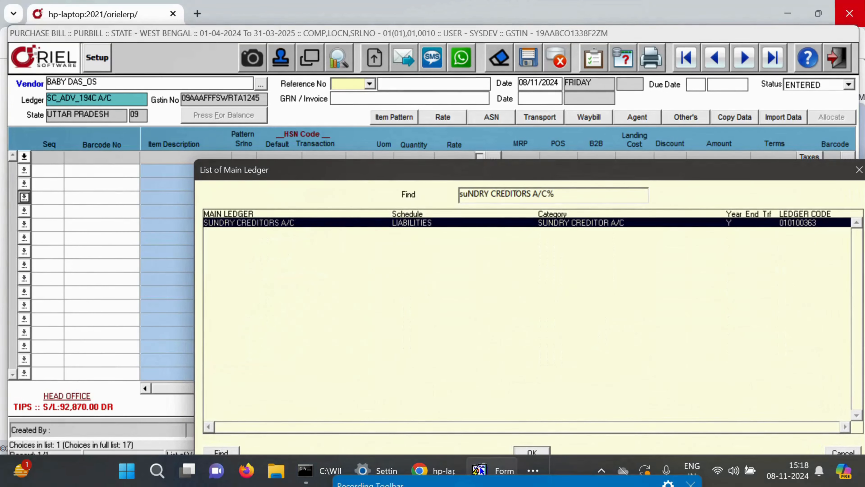
pyautogui.press('Return')
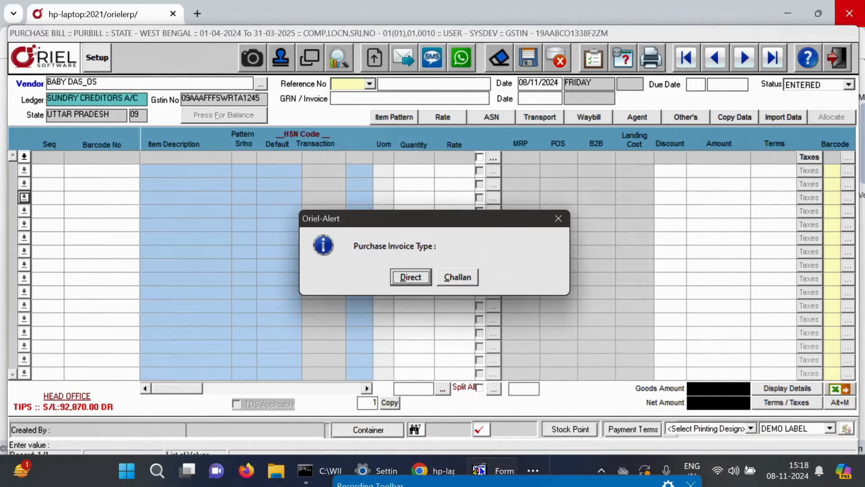
pyautogui.press('Return')
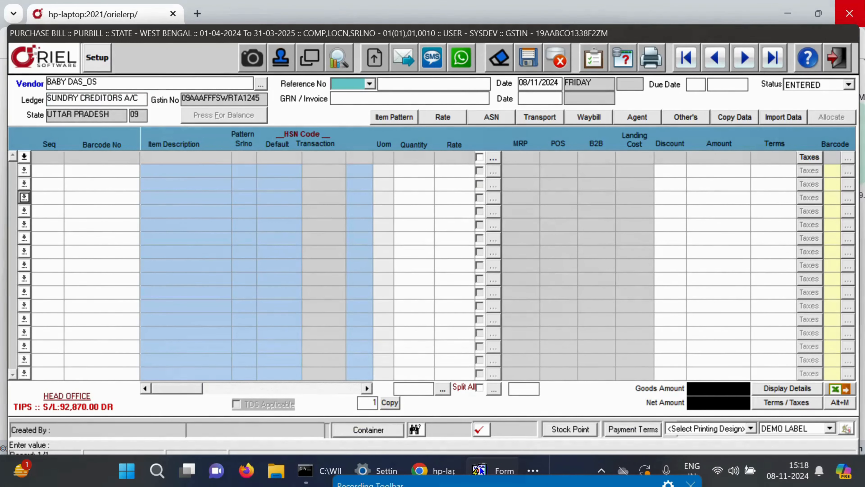
# Step: Set the bill's reference series to PI and its GRN / Invoice number to SIZE/123, accepting the default invoice date
pyautogui.press('Down')
pyautogui.press('Down')
pyautogui.press('Up')
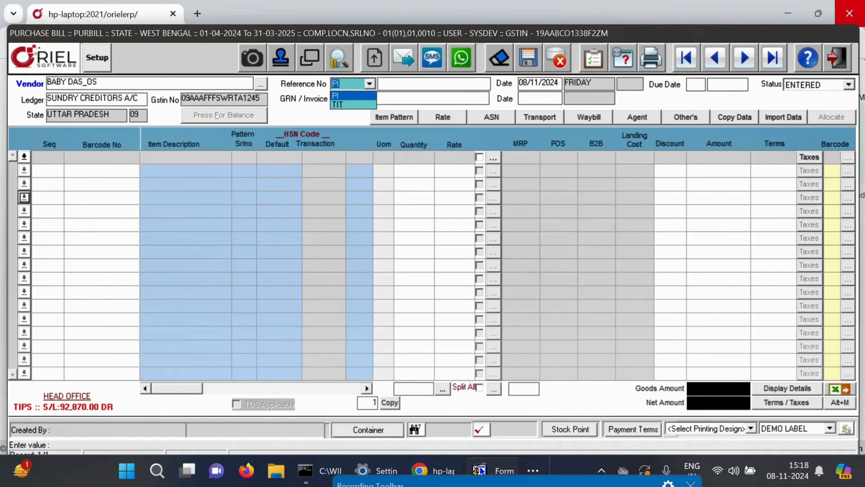
pyautogui.press('Return')
pyautogui.press('Return')
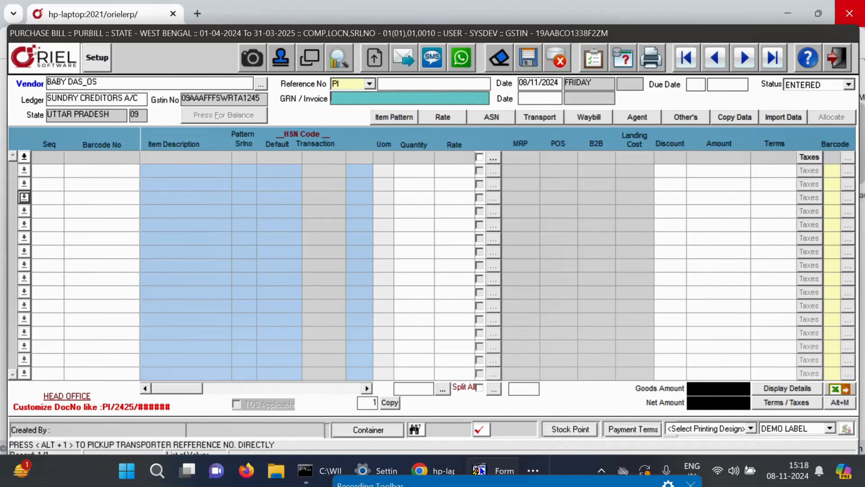
pyautogui.write('SI')
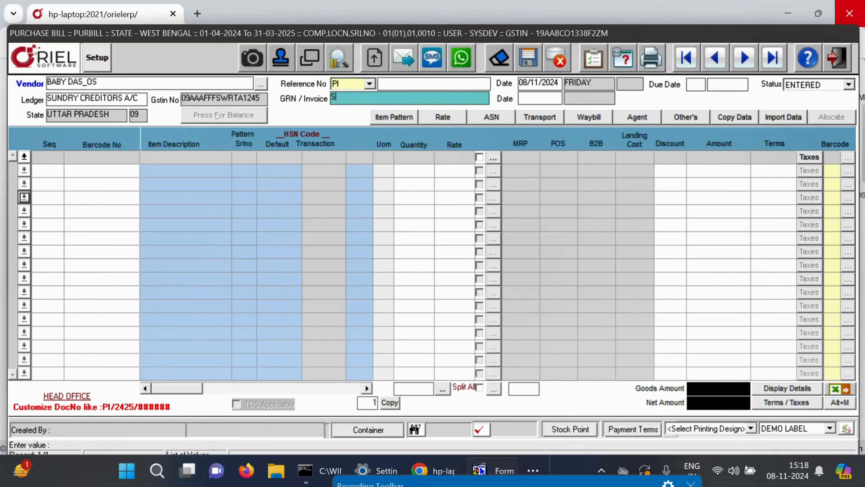
pyautogui.write('ZE')
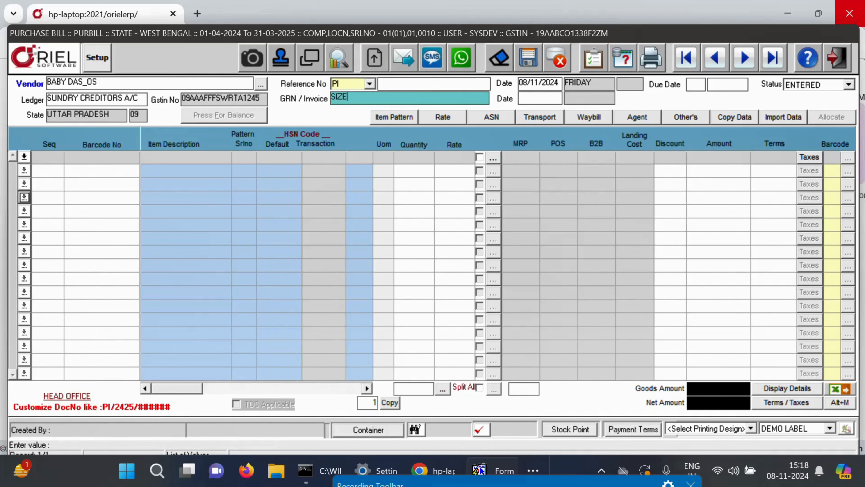
pyautogui.write('/123')
pyautogui.press('Return')
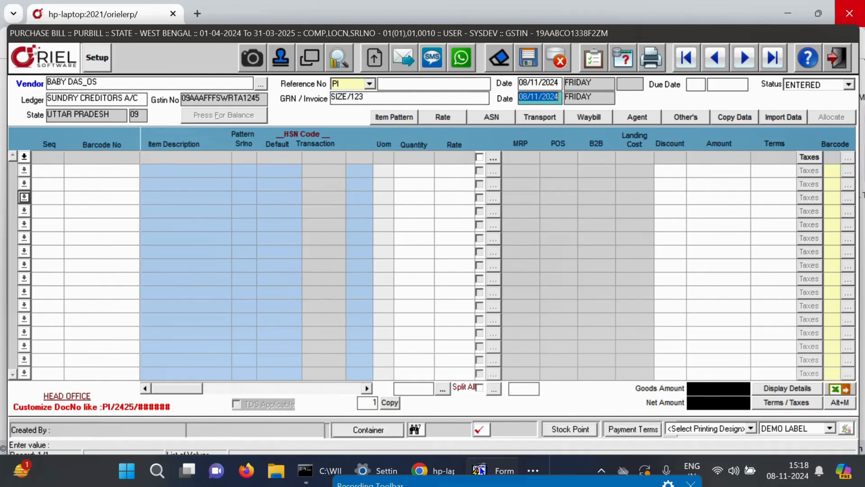
pyautogui.press('Tab')
pyautogui.press('Tab')
pyautogui.press('Tab')
pyautogui.press('Tab')
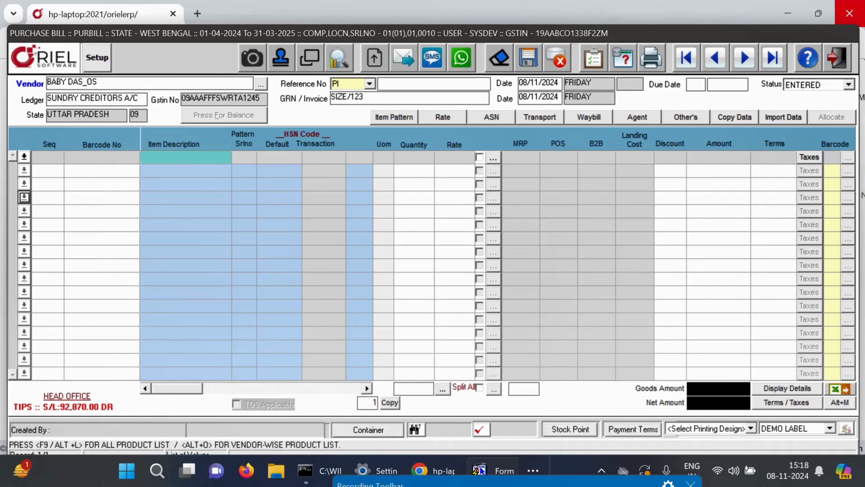
# Step: Add SIZE ITEM as the bill's first line with pattern serial number 1
pyautogui.press('F9')
pyautogui.write('siZE ITEM%')
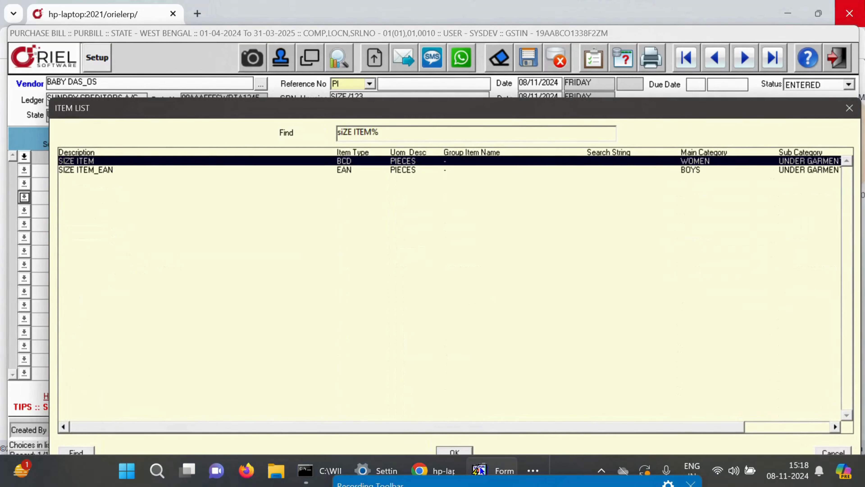
pyautogui.press('Return')
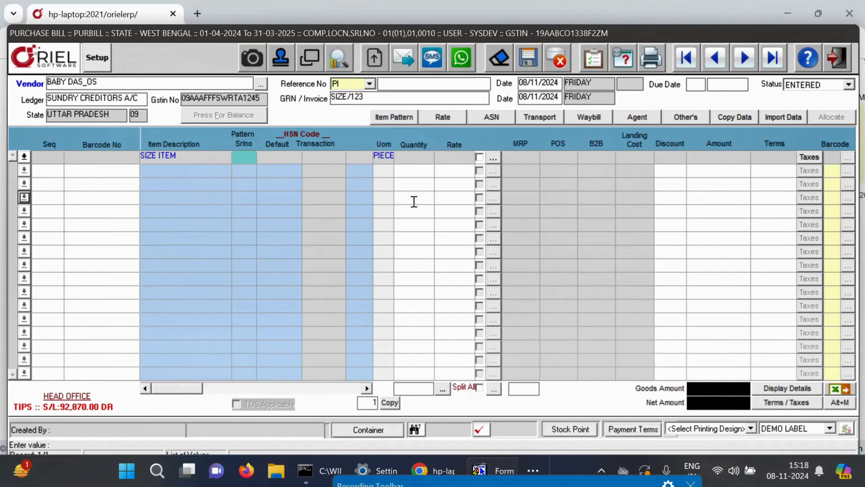
pyautogui.write('1')
# Step: Open size-wise entry for the SIZE ITEM line and select all its sizes for rate calculation
pyautogui.rightClick(253, 158)
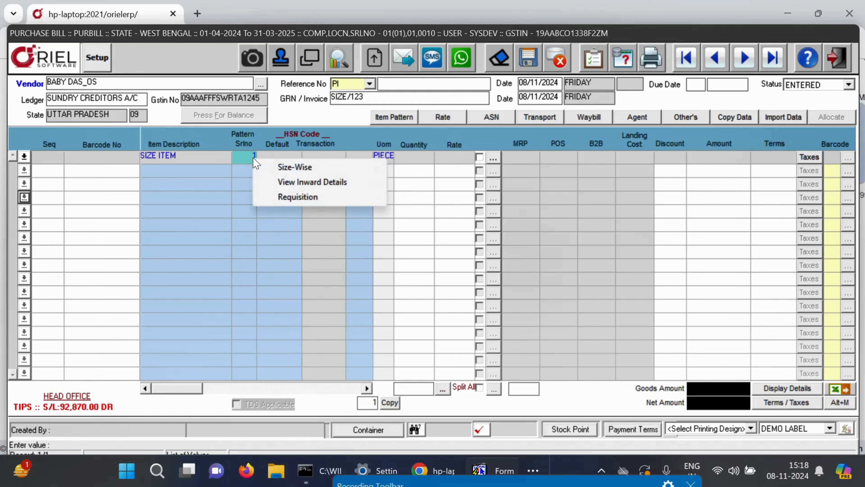
pyautogui.click(289, 168)
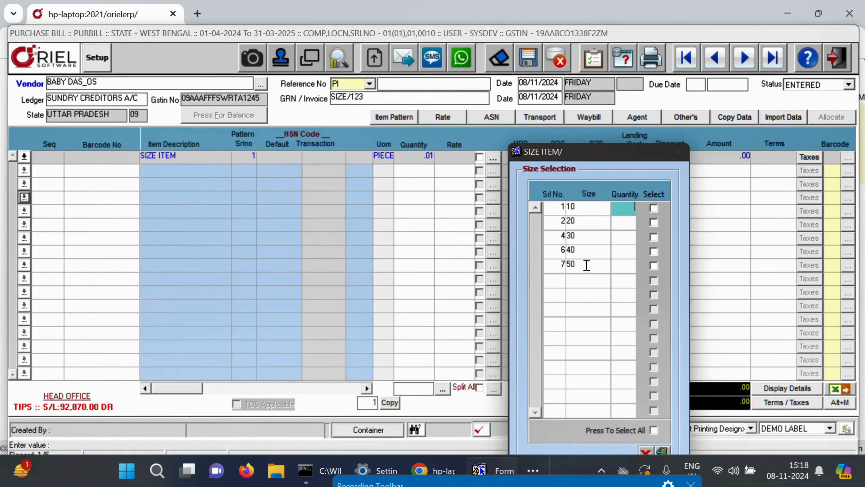
pyautogui.click(651, 430)
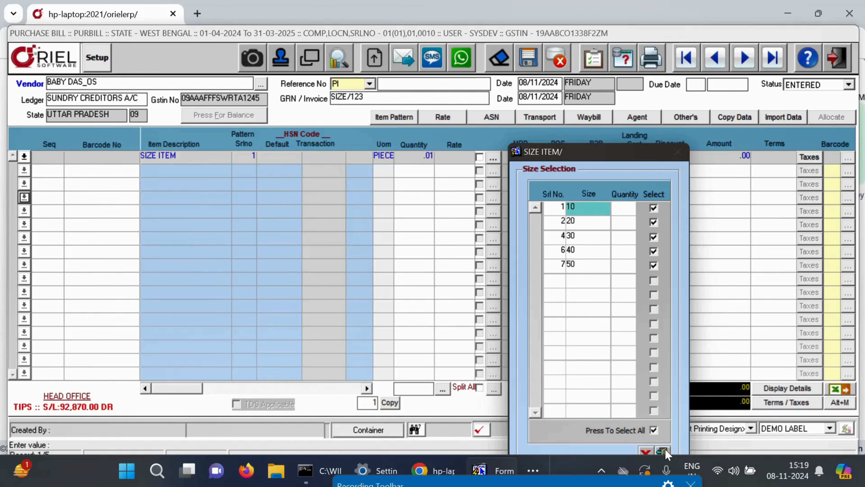
pyautogui.click(662, 452)
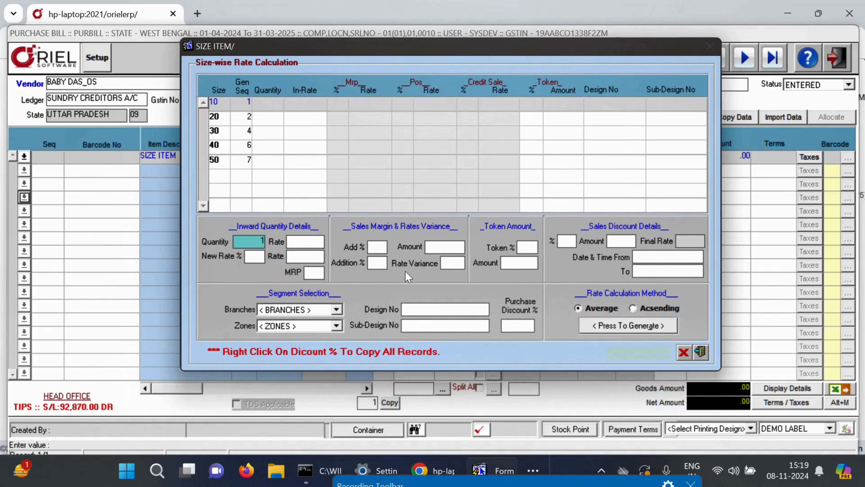
# Step: Set the size-wise inward quantity to 100, rate to 400, MRP to 900 and rate variance to 10
pyautogui.write('100')
pyautogui.press('Return')
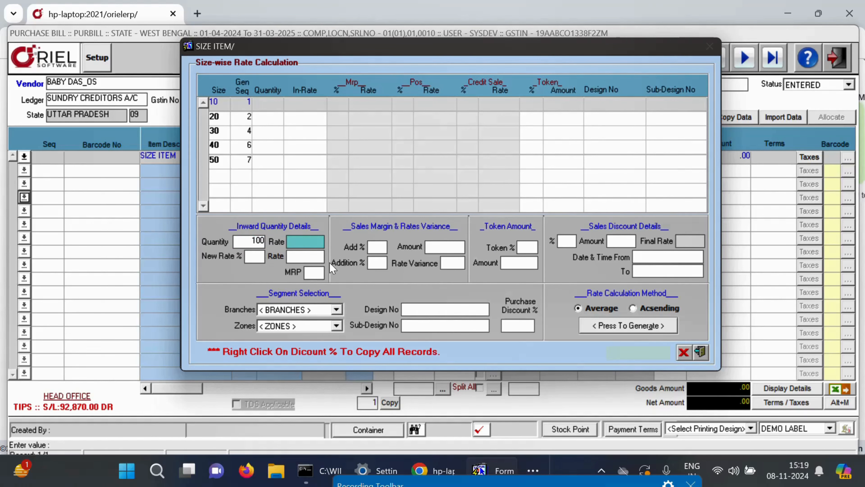
pyautogui.write('400')
pyautogui.press('Return')
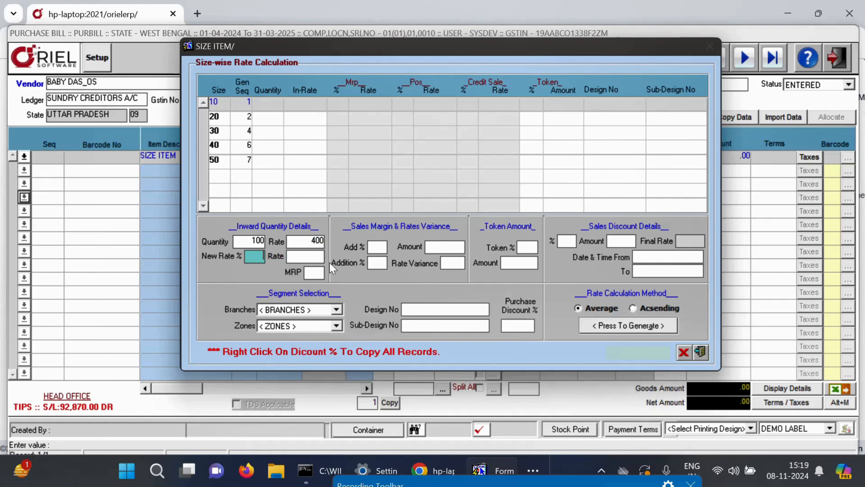
pyautogui.press('Return')
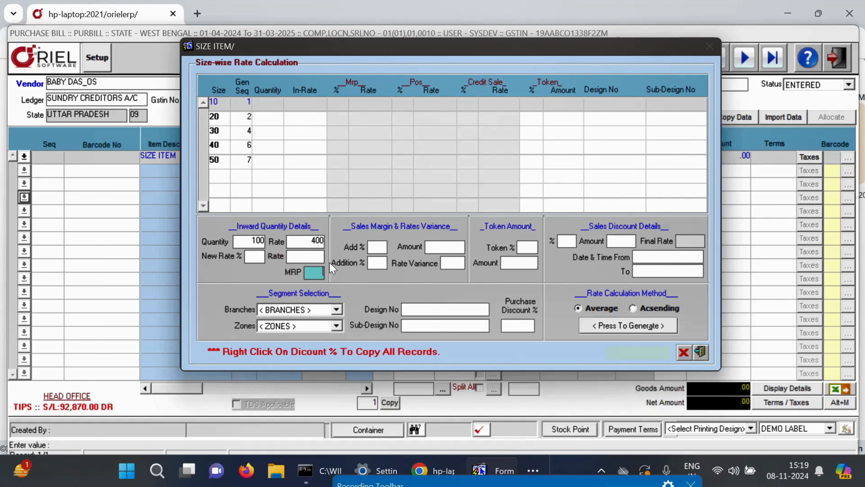
pyautogui.write('900')
pyautogui.press('Return')
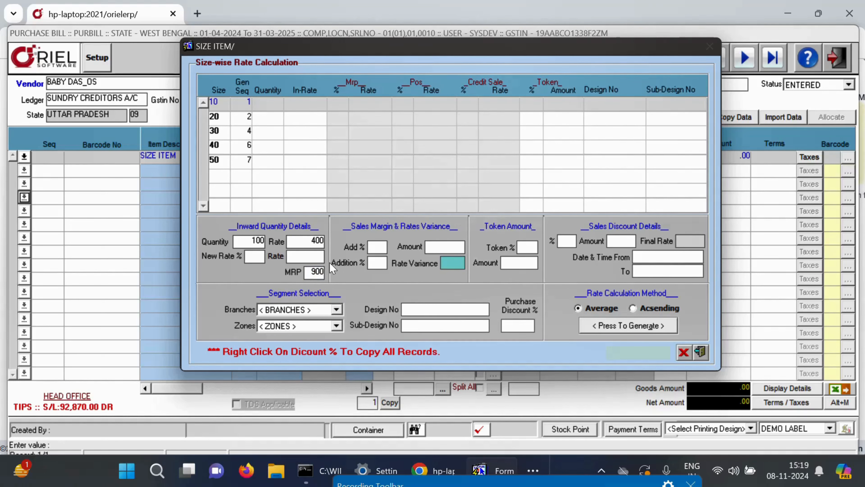
pyautogui.write('10')
pyautogui.press('Return')
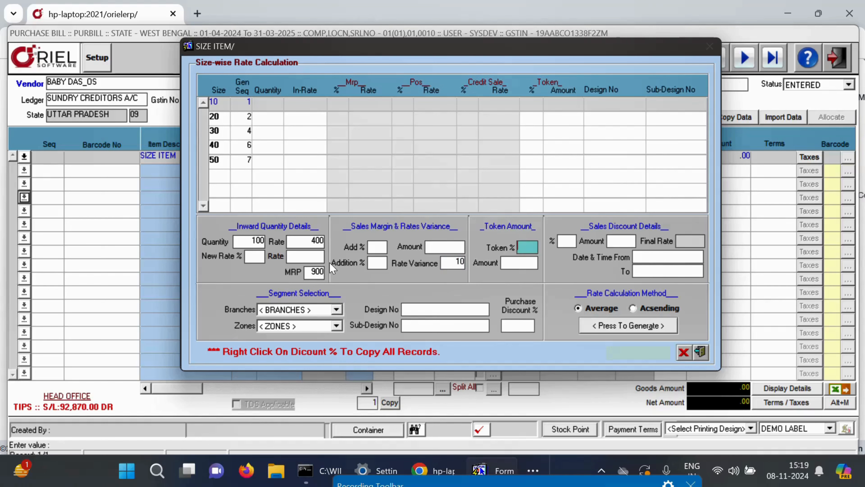
# Step: Set the purchase discount to 2% and generate the size-wise rates with the Average method, leaving the design numbers blank
pyautogui.press('Return')
pyautogui.press('Return')
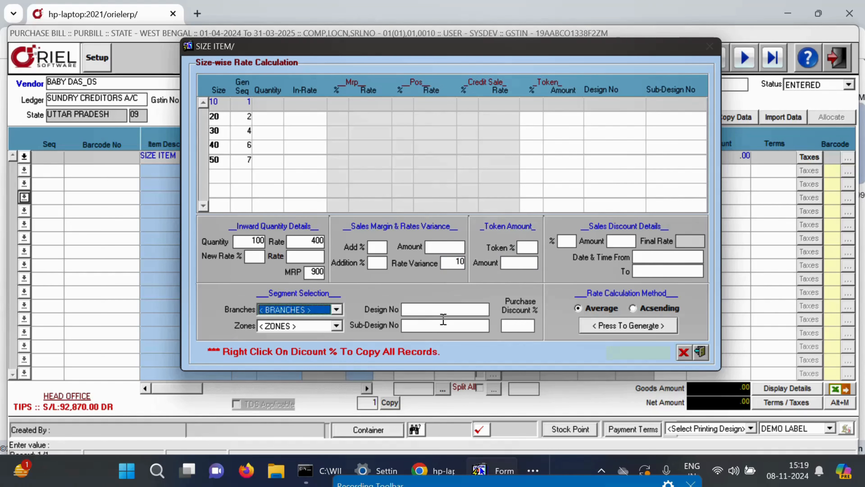
pyautogui.press('Return')
pyautogui.press('Return')
pyautogui.press('Return')
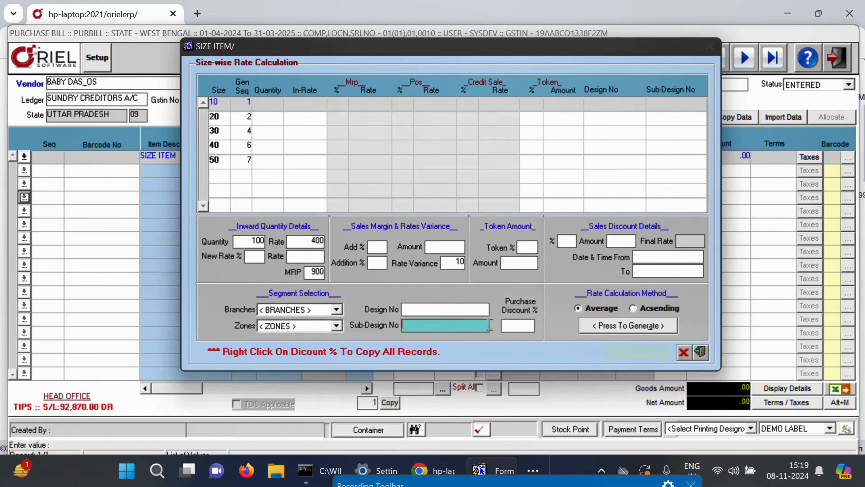
pyautogui.press('Return')
pyautogui.press('Return')
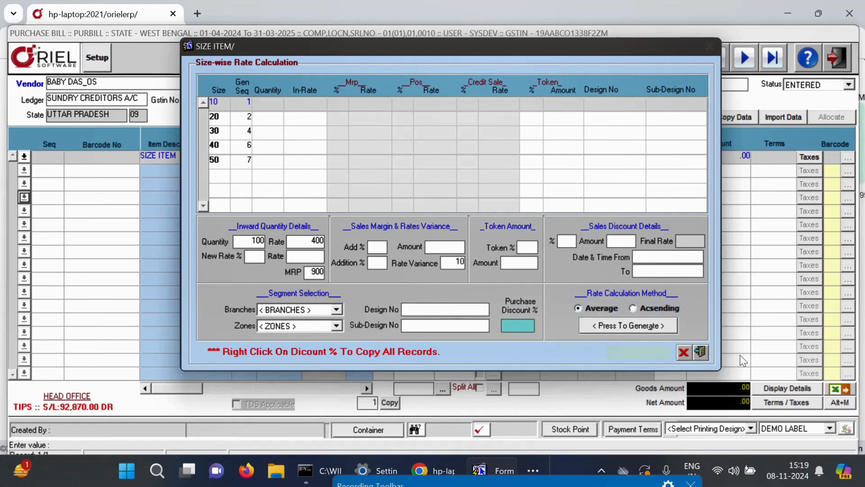
pyautogui.write('2')
pyautogui.press('Return')
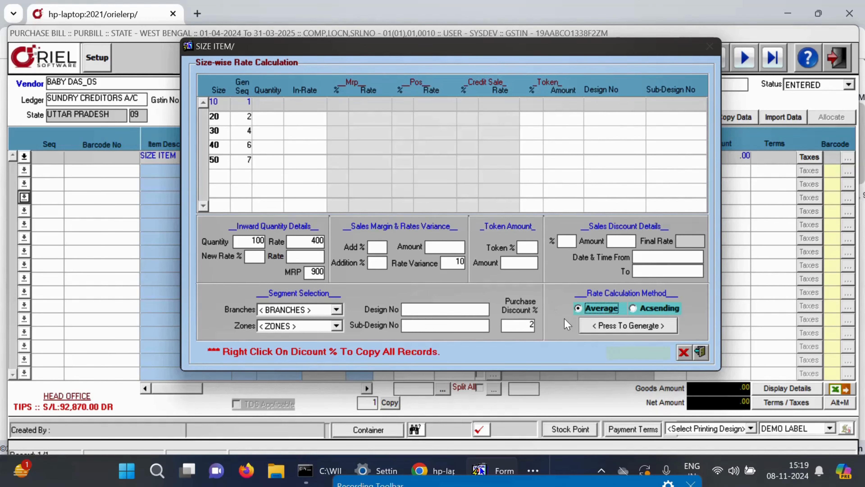
pyautogui.click(629, 326)
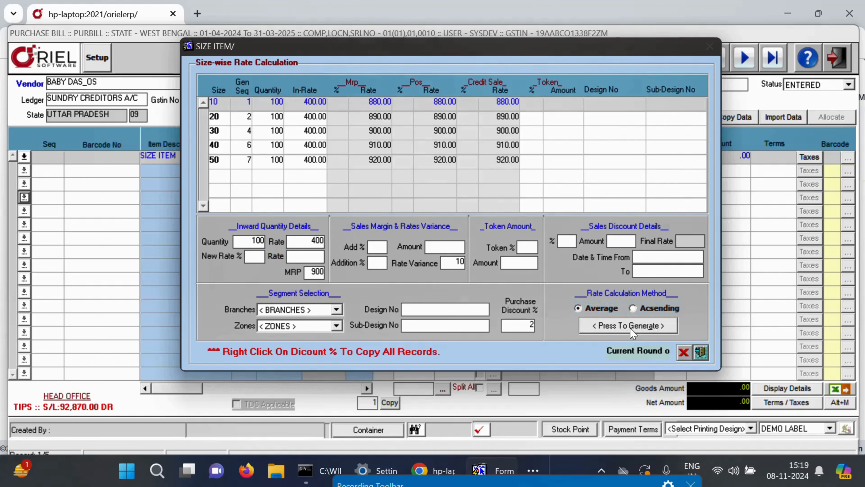
# Step: Regenerate the size-wise rates with the Average method and transfer the size lines to the purchase bill
pyautogui.click(494, 133)
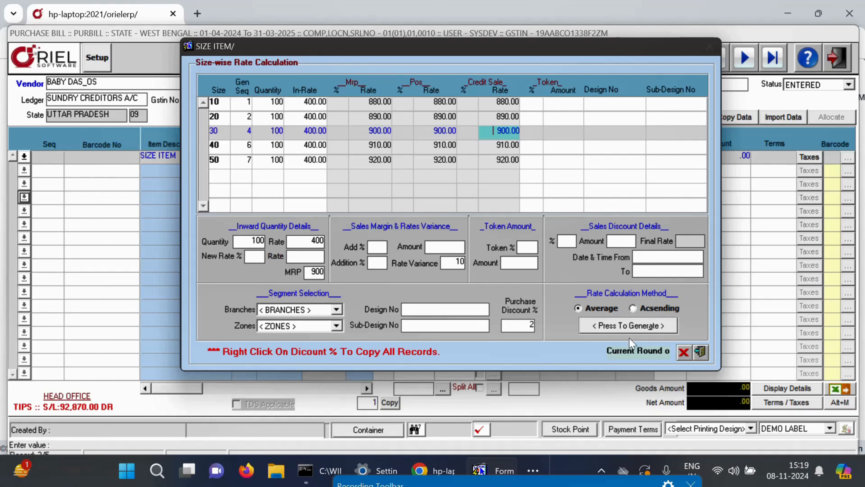
pyautogui.click(628, 329)
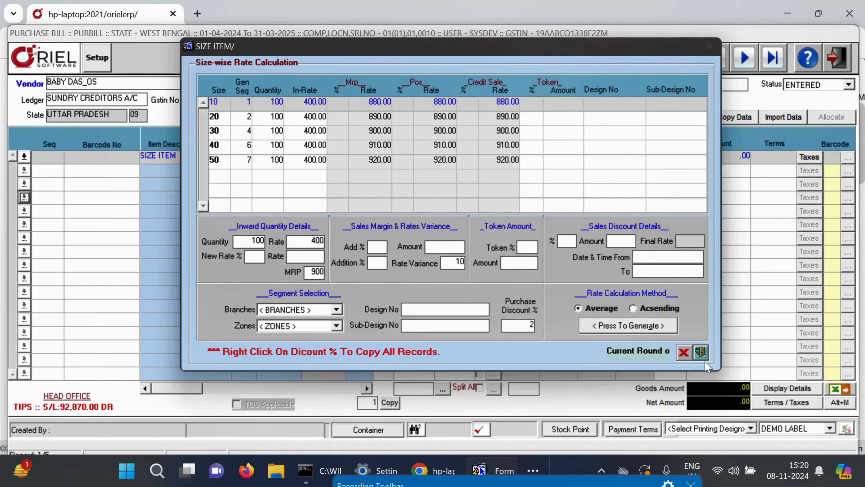
pyautogui.click(701, 353)
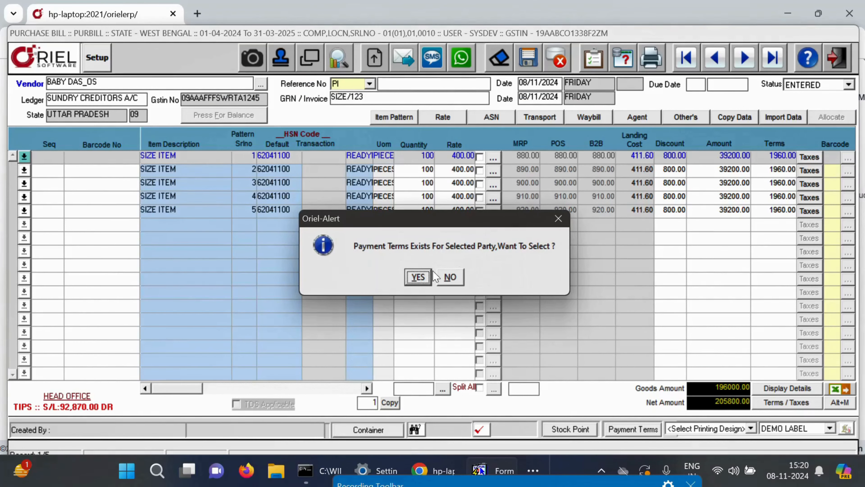
# Step: Save the bill without selecting payment terms and fill the barcode count of all lines with their current quantity
pyautogui.click(456, 283)
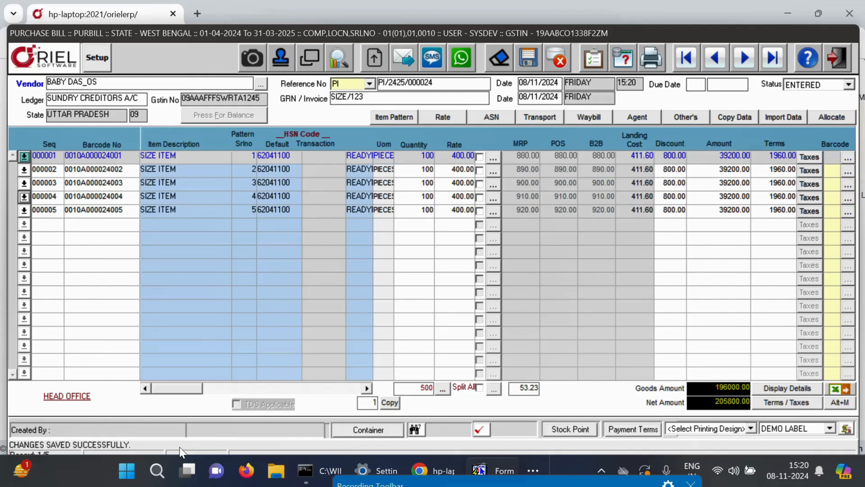
pyautogui.click(831, 156)
pyautogui.rightClick(831, 157)
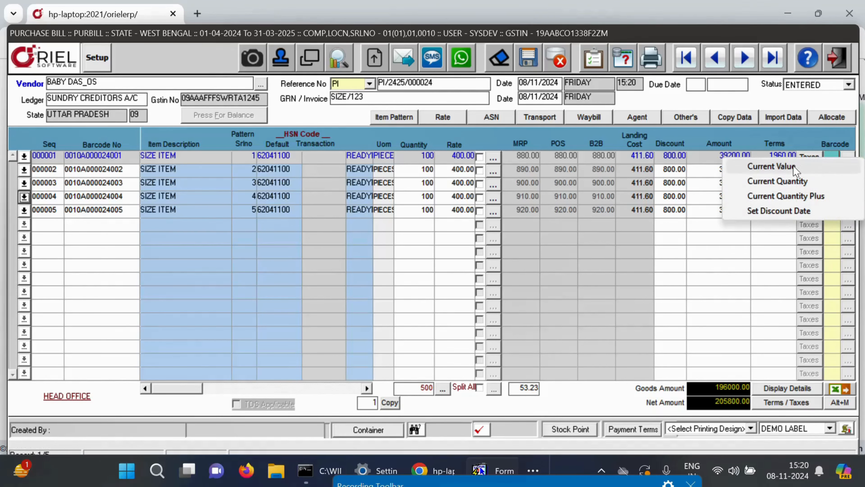
pyautogui.click(786, 181)
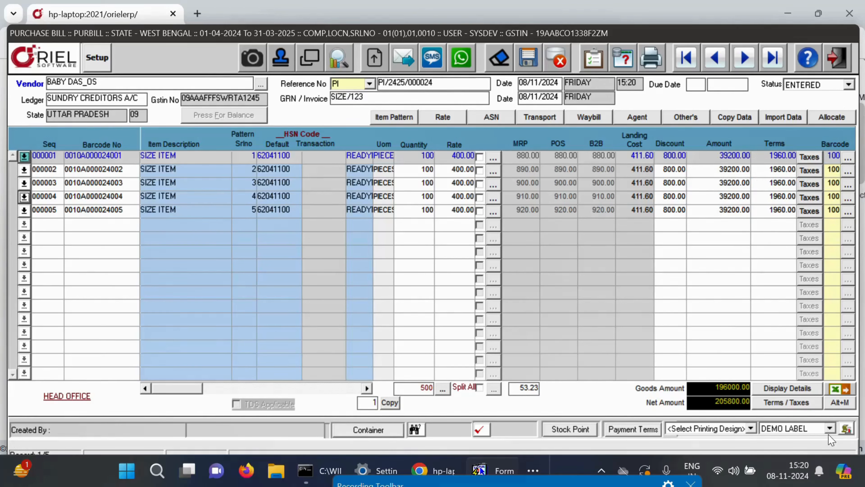
# Step: Request DEMO LABEL tags for all selected items, but decline generating them
pyautogui.click(846, 428)
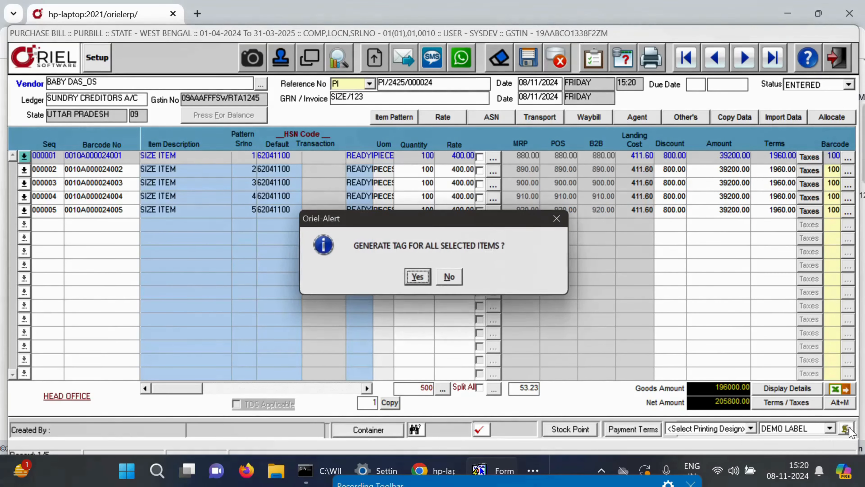
pyautogui.click(455, 282)
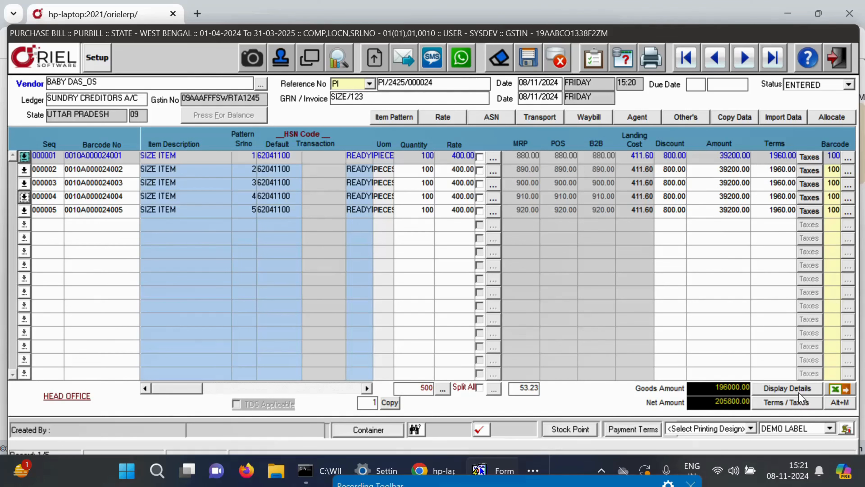
# Step: Add FREIGHT_SAC as a charge in the bill's document-wise terms and taxes
pyautogui.click(795, 406)
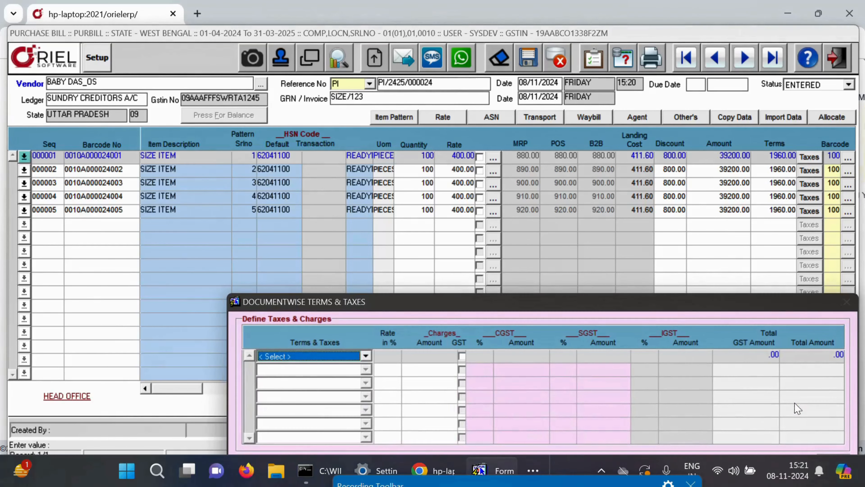
pyautogui.click(365, 356)
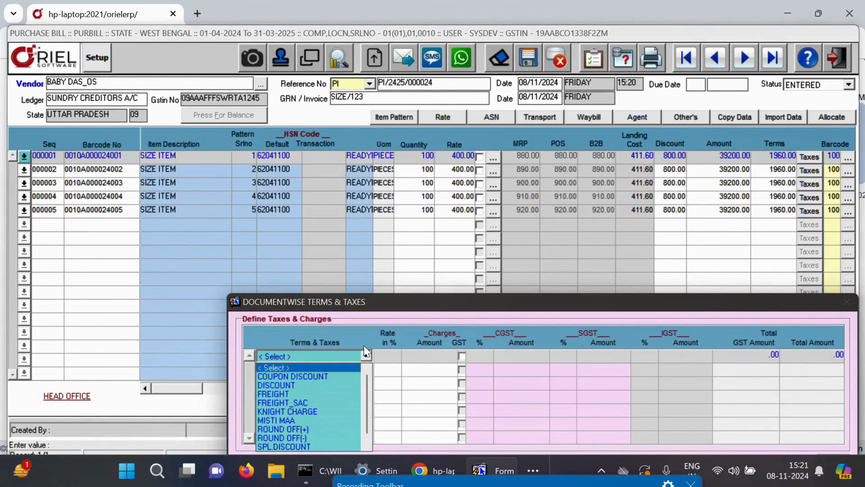
pyautogui.press('Down')
pyautogui.press('Down')
pyautogui.press('Down')
pyautogui.press('Down')
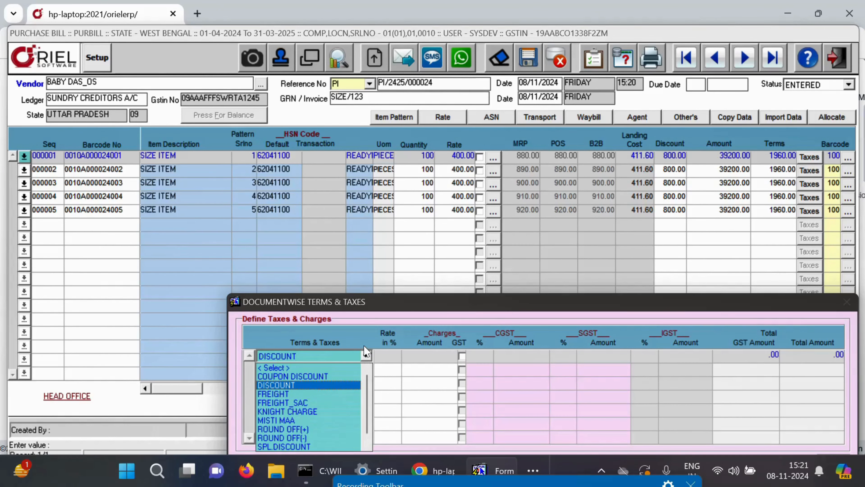
pyautogui.press('Return')
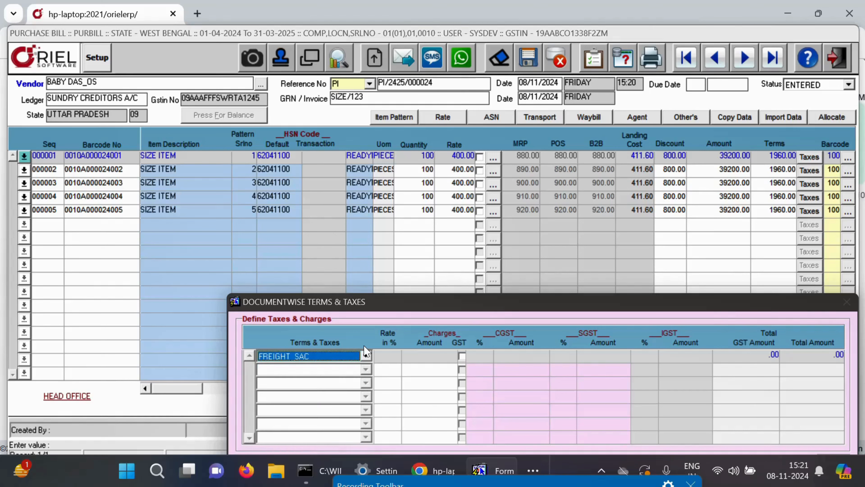
pyautogui.press('Return')
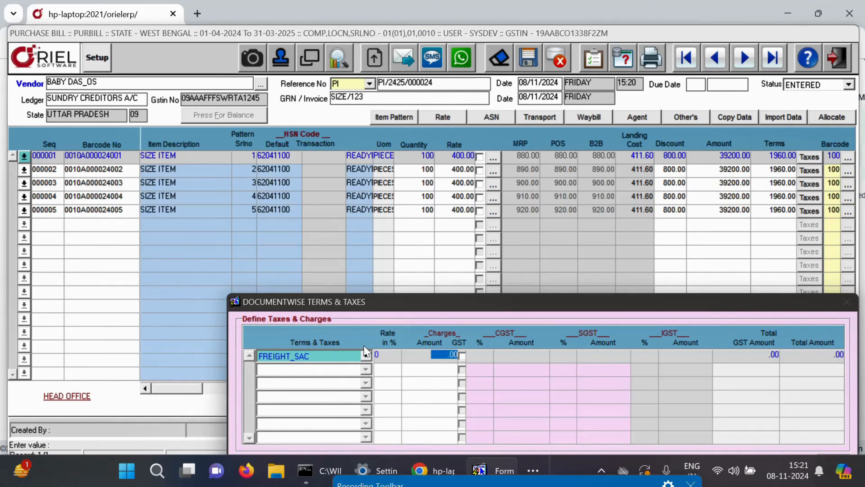
pyautogui.press('Down')
pyautogui.press('Down')
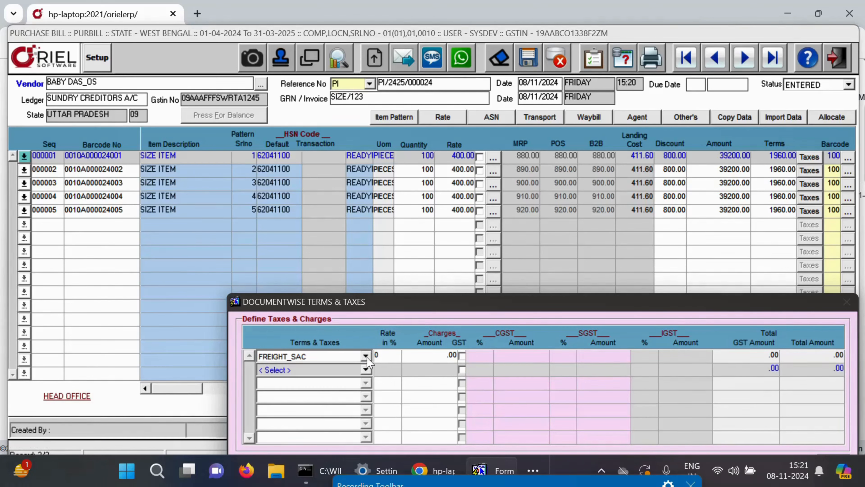
# Step: Set the document-wise freight charge amount to 1000 and calculate GST on it
pyautogui.click(384, 356)
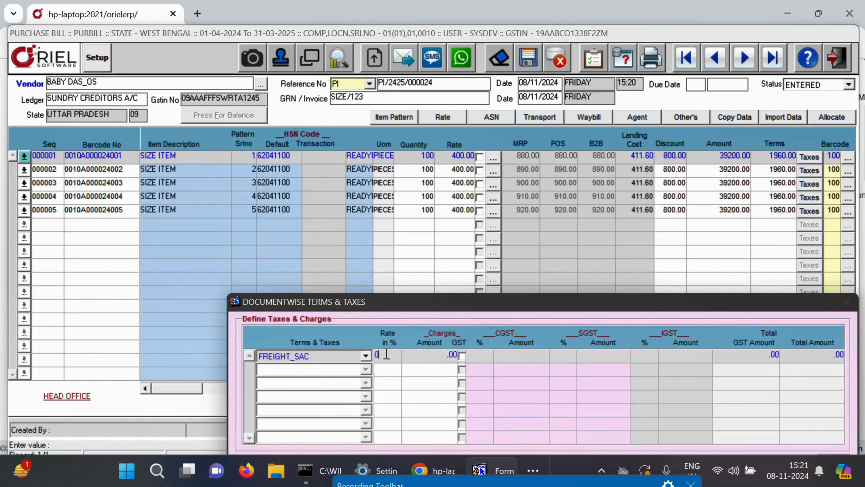
pyautogui.click(430, 355)
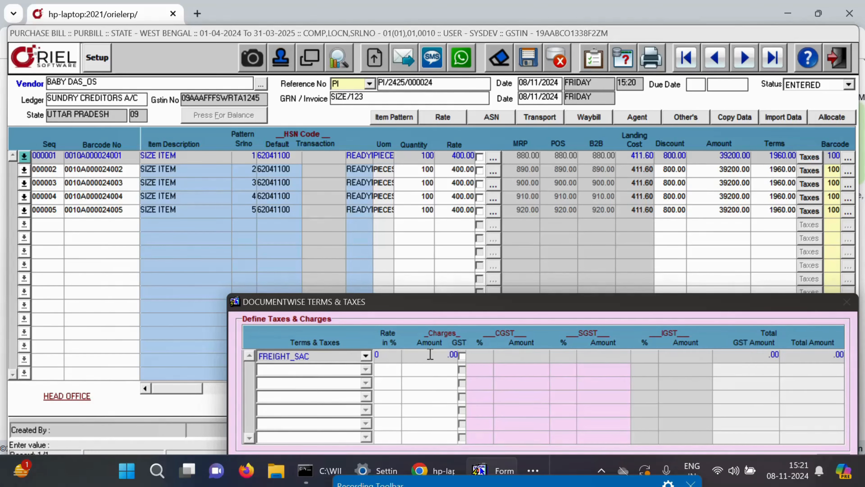
pyautogui.moveTo(430, 355); pyautogui.dragTo(521, 332)
pyautogui.write('1')
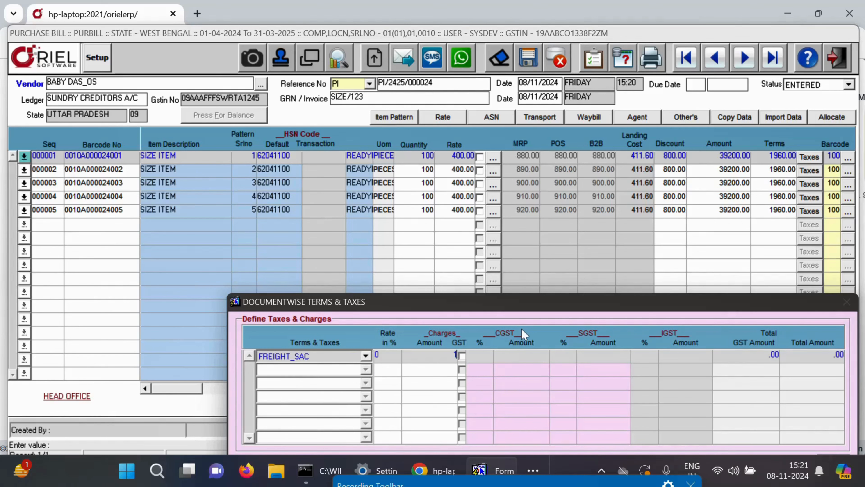
pyautogui.write('000')
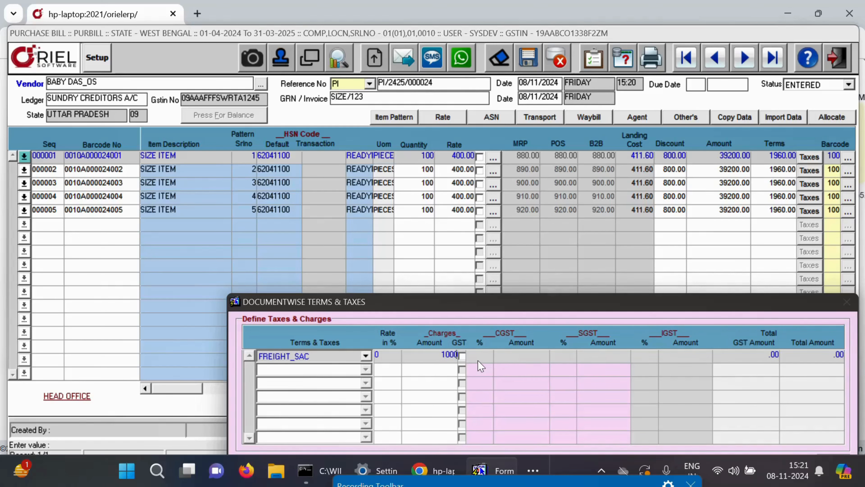
pyautogui.moveTo(481, 305); pyautogui.dragTo(460, 206)
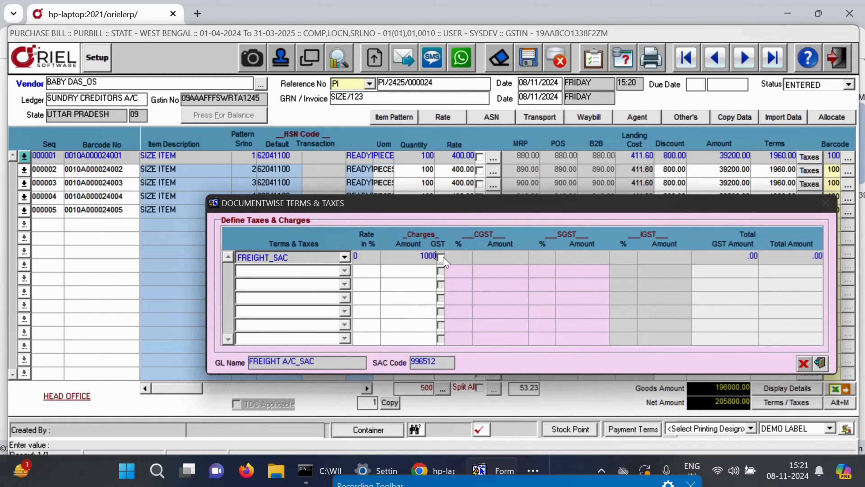
pyautogui.click(441, 257)
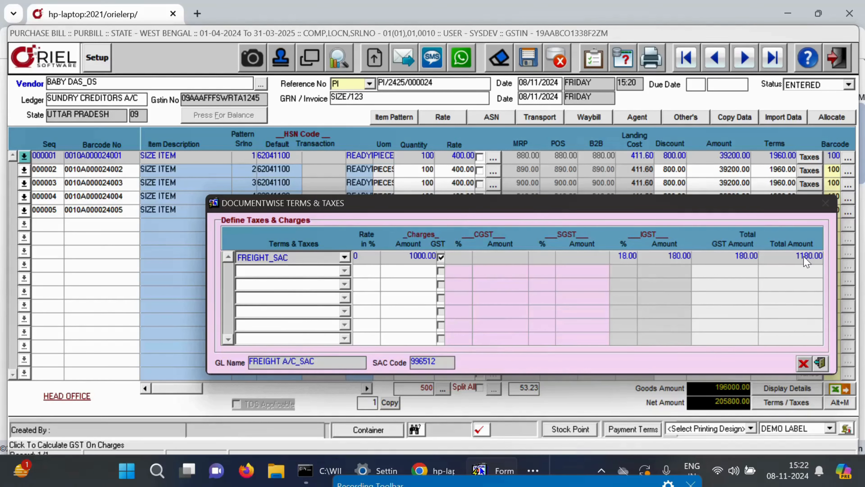
# Step: Close the document-wise terms and taxes with a landing cost refresh and save the bill
pyautogui.click(823, 362)
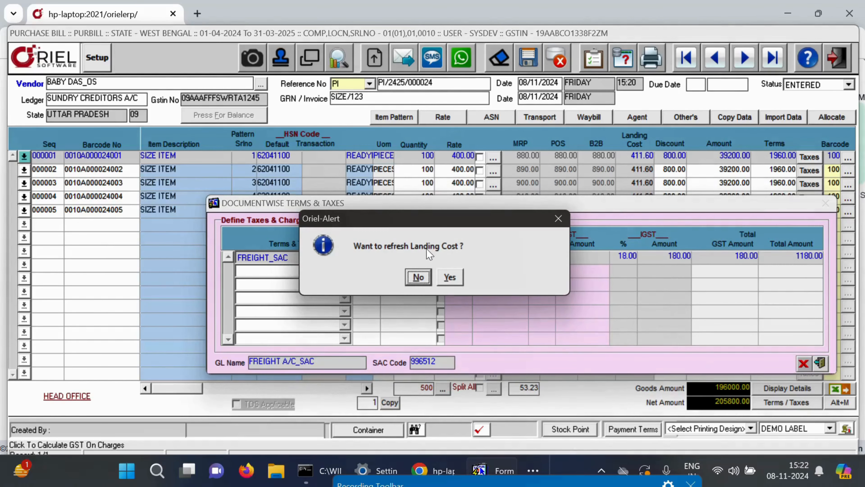
pyautogui.click(450, 276)
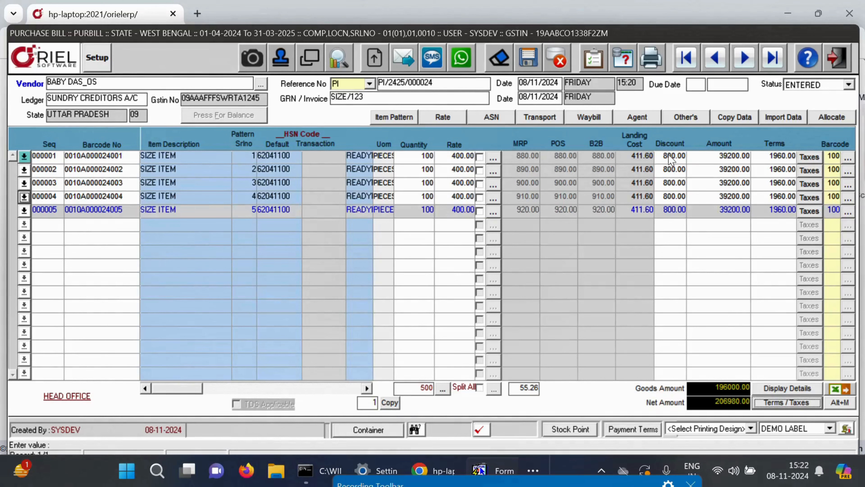
pyautogui.press('F10')
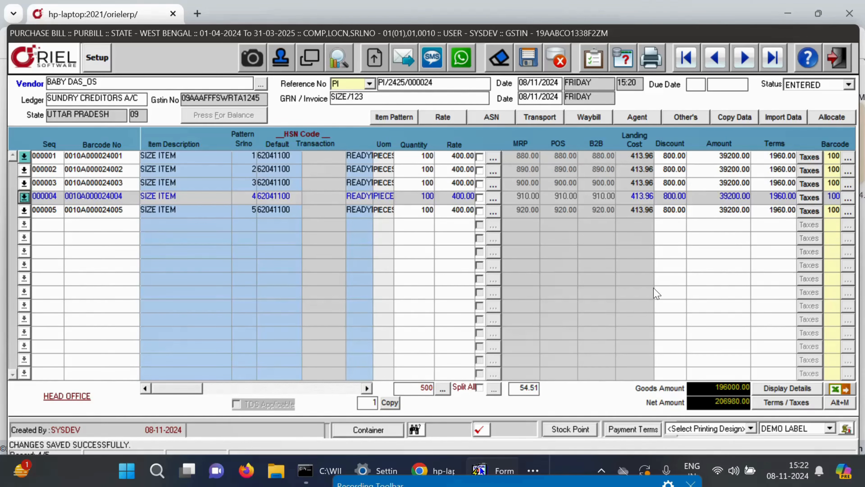
# Step: Delete the FREIGHT_SAC charge from the document-wise terms and taxes and refresh the landing cost
pyautogui.click(775, 406)
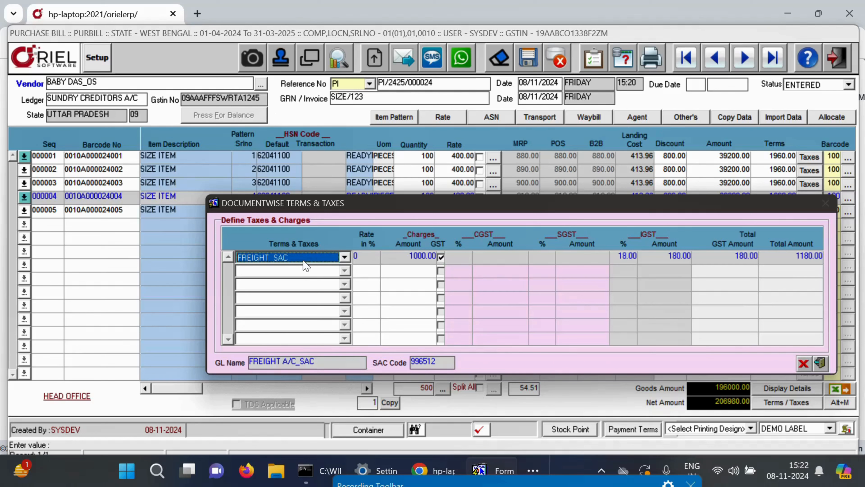
pyautogui.click(806, 366)
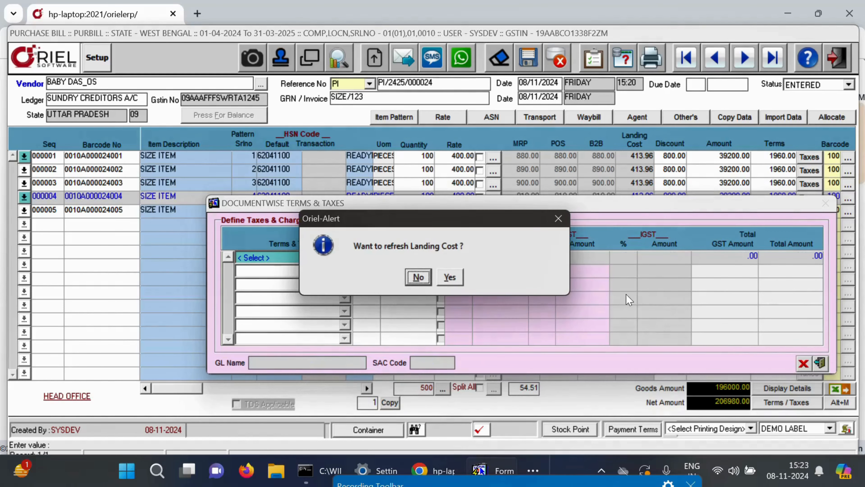
pyautogui.click(450, 276)
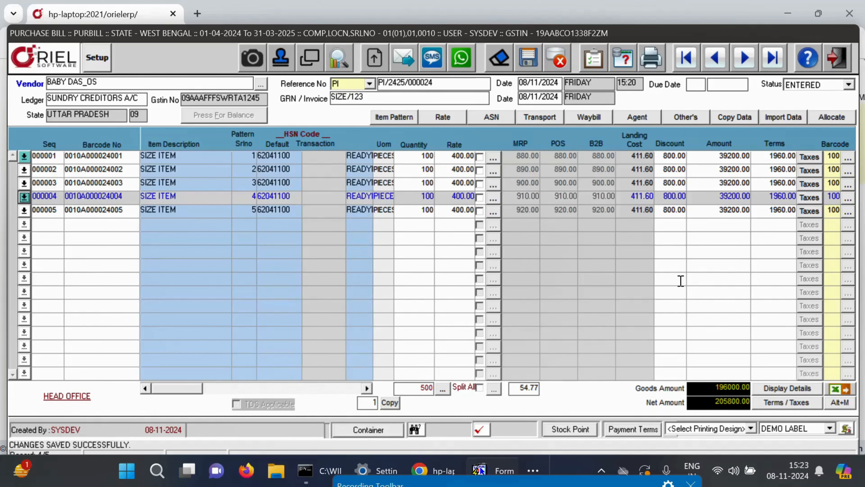
# Step: Open the item-wise adjustment of other charges and choose FREIGHT_SAC as the charge
pyautogui.hotkey('alt', 'm')
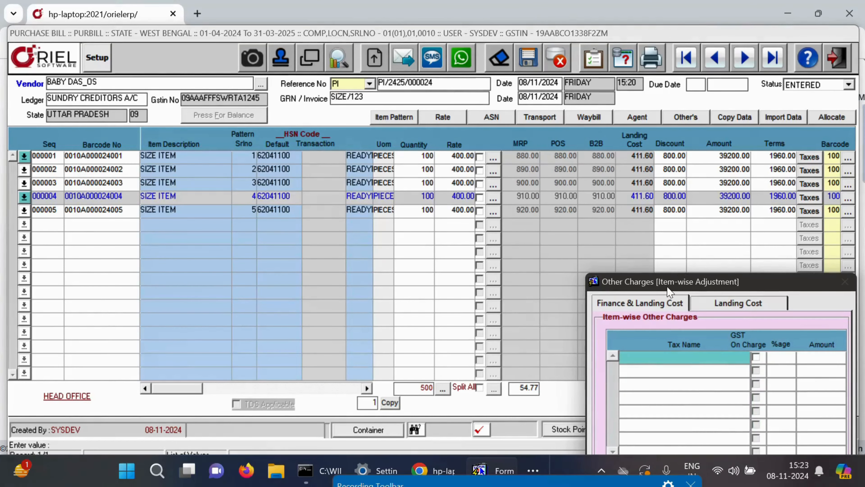
pyautogui.moveTo(675, 287); pyautogui.dragTo(607, 160)
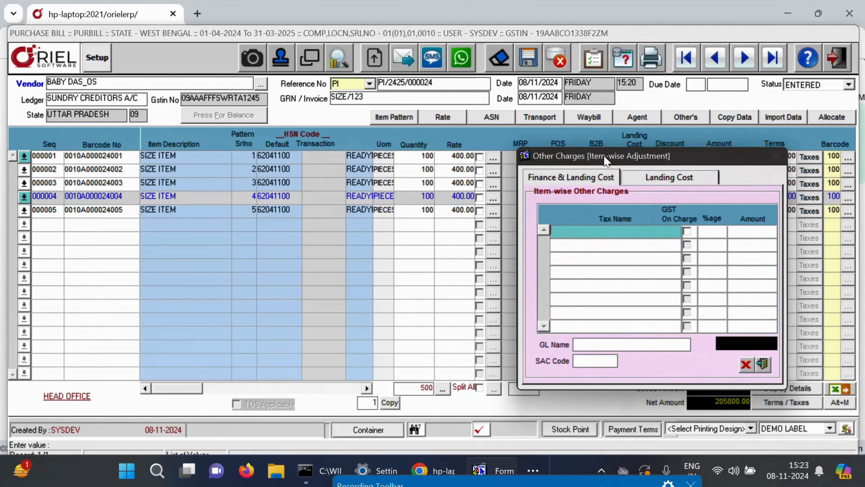
pyautogui.doubleClick(607, 236)
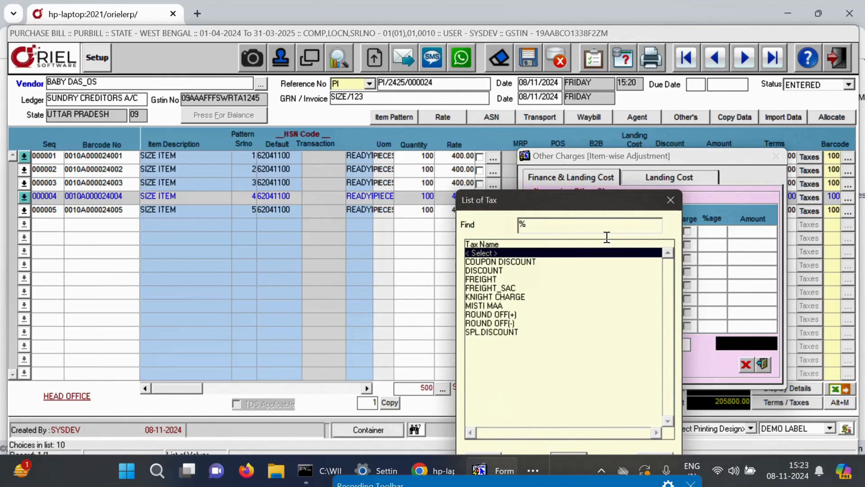
pyautogui.press('Down')
pyautogui.press('Down')
pyautogui.press('Down')
pyautogui.press('Down')
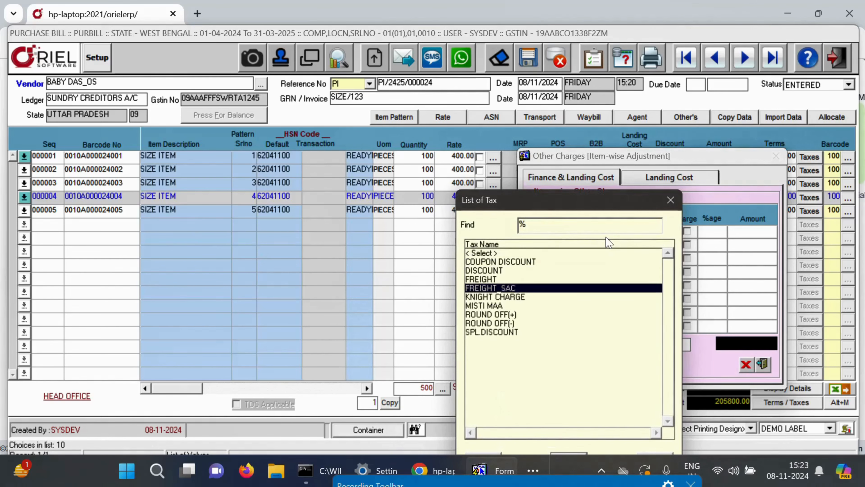
pyautogui.press('Return')
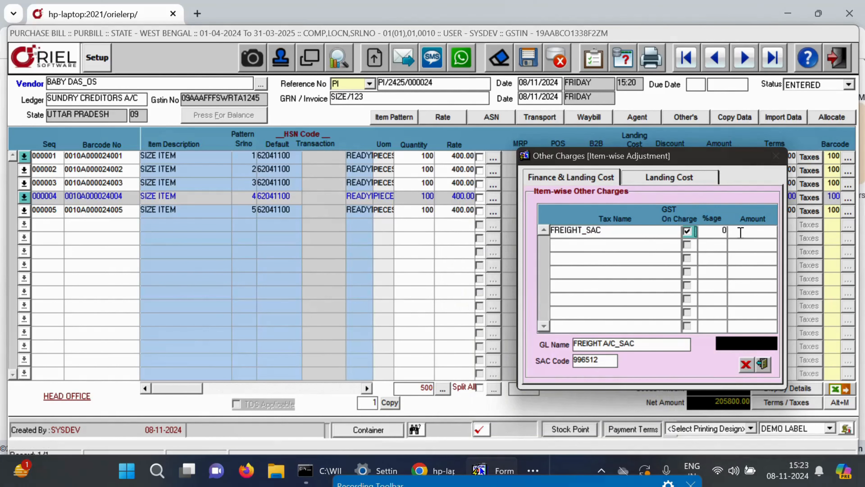
# Step: Set the item-wise freight amount to 1000 with GST on the charge and distribute it over the bill lines
pyautogui.press('Return')
pyautogui.write('1000')
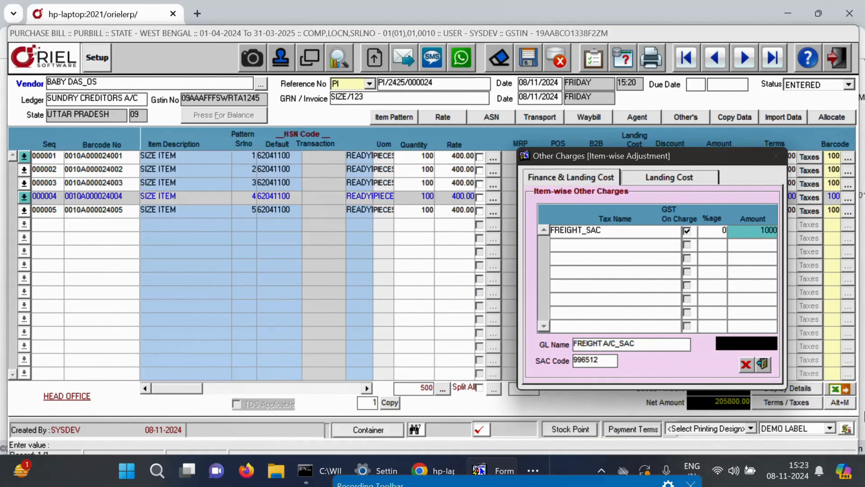
pyautogui.press('Return')
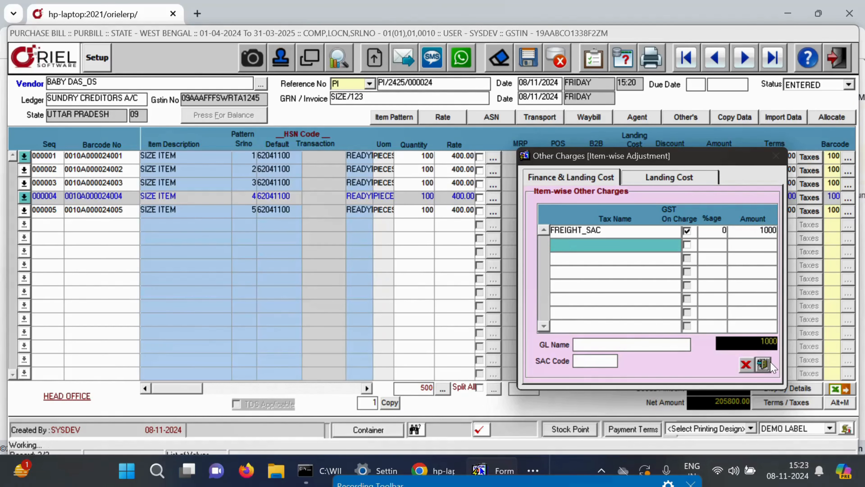
pyautogui.click(763, 364)
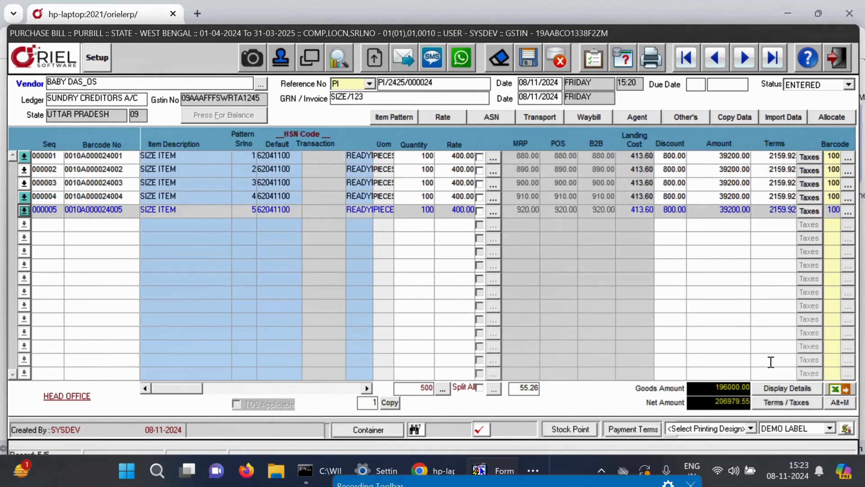
# Step: Check the item-wise terms and taxes of the first SIZE ITEM line, then save the bill
pyautogui.click(803, 157)
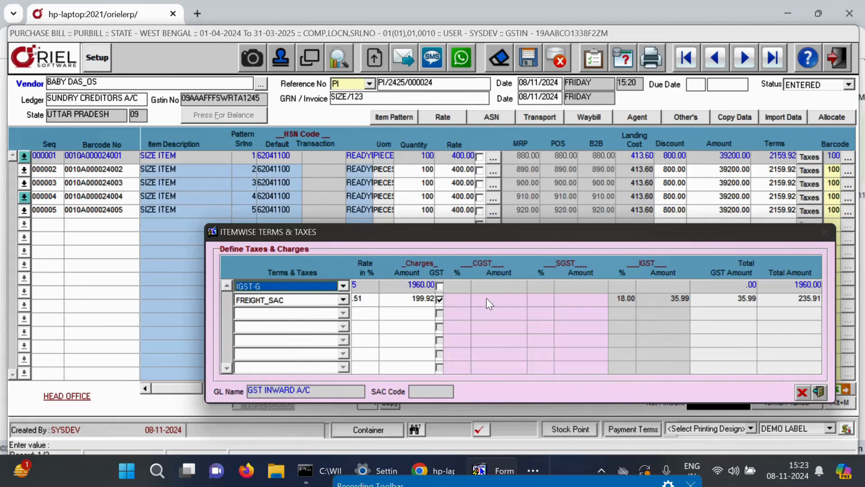
pyautogui.click(820, 392)
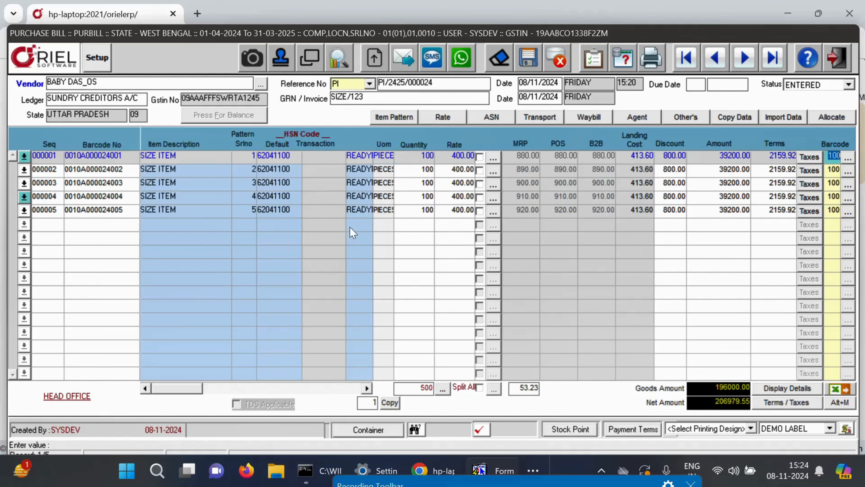
pyautogui.press('F10')
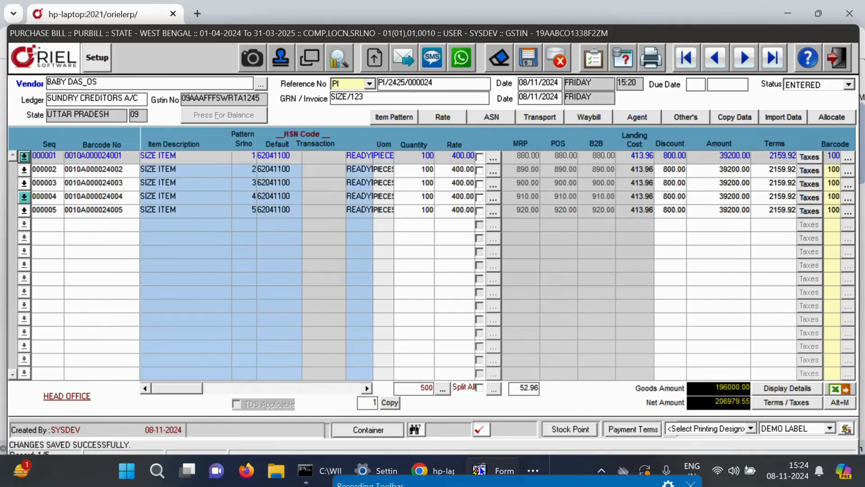
# Step: Copy the first bill line's barcode and paste it into cell D2 of the VWPSTOCKVIEW workbook in Excel
pyautogui.click(135, 160)
pyautogui.hotkey('ctrl', 'c')
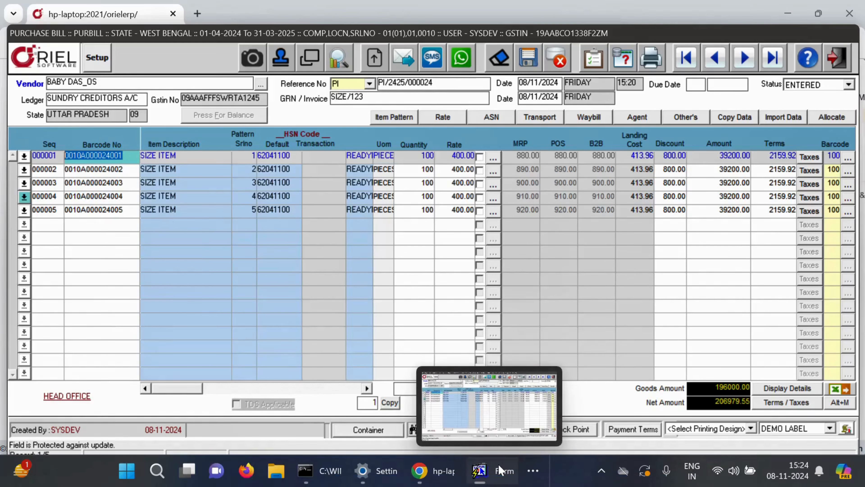
pyautogui.moveTo(412, 485)
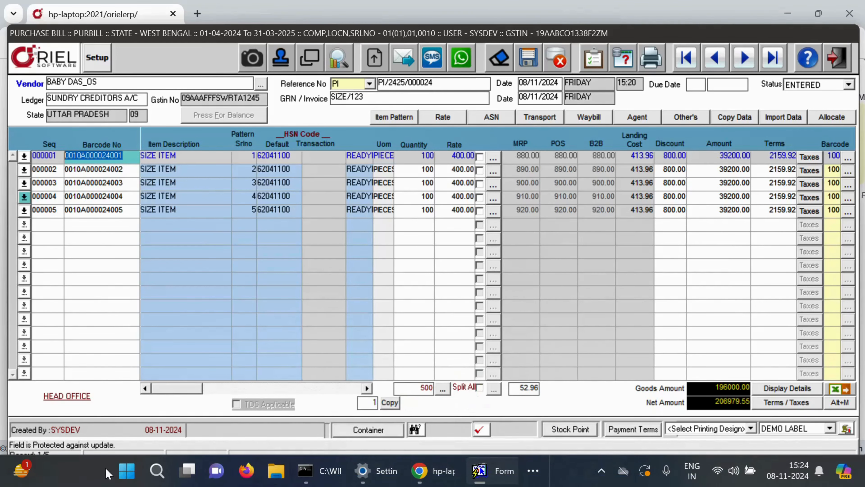
pyautogui.click(533, 470)
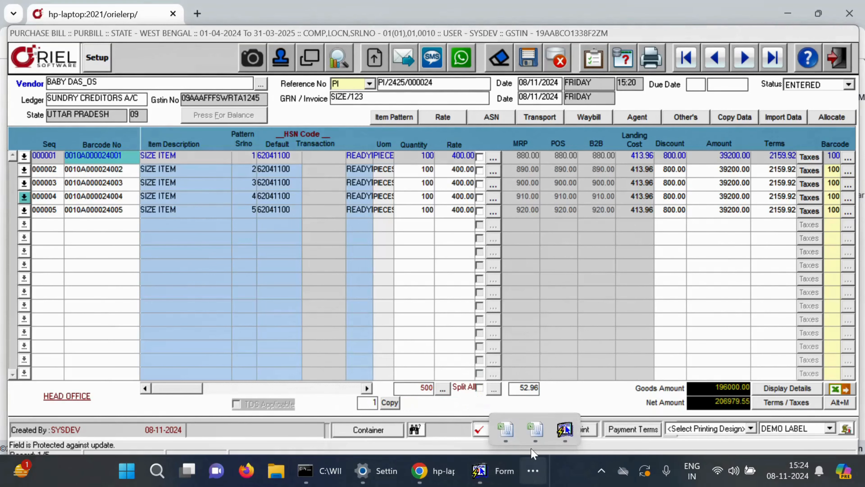
pyautogui.click(514, 437)
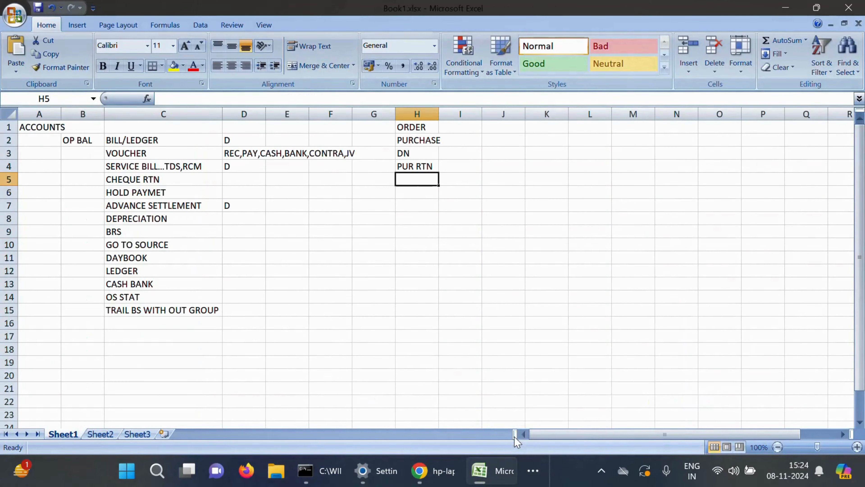
pyautogui.click(484, 472)
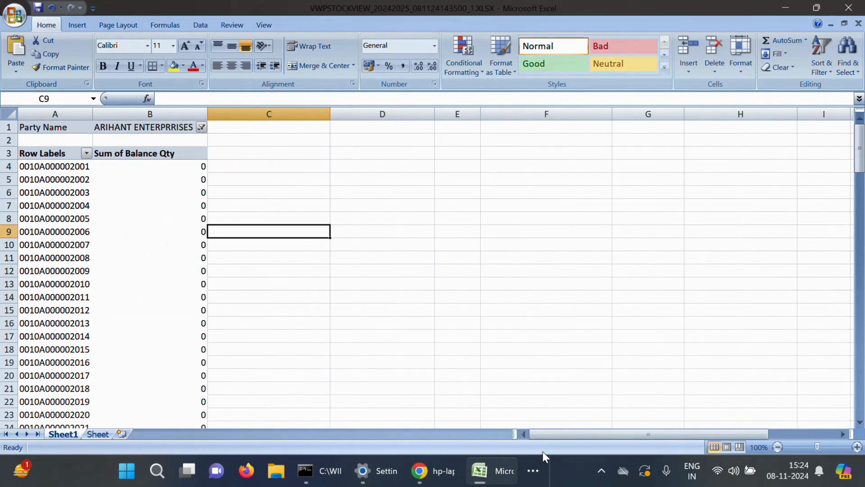
pyautogui.click(531, 471)
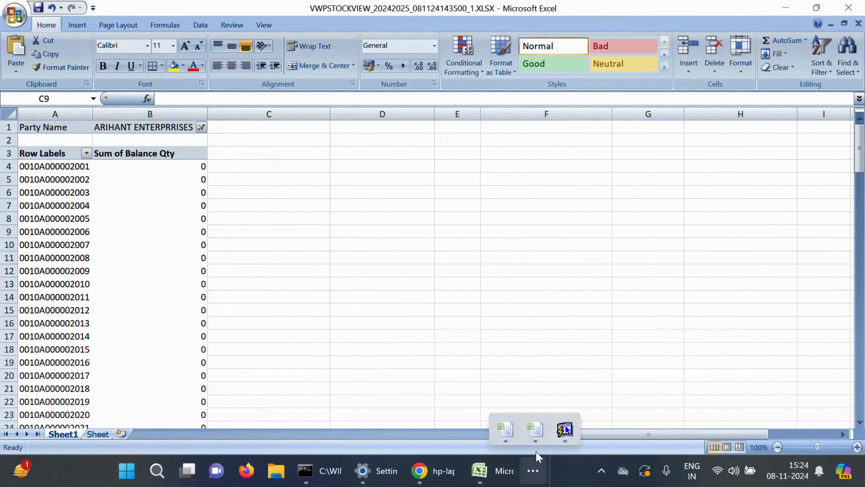
pyautogui.click(537, 431)
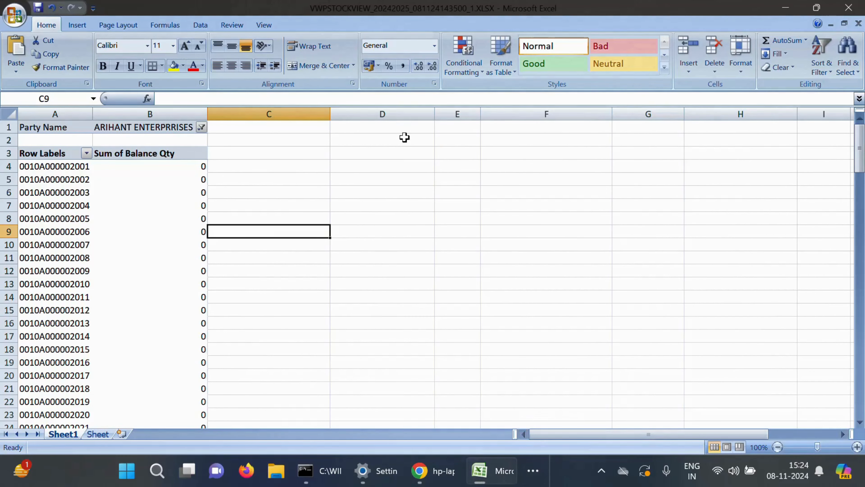
pyautogui.click(424, 135)
pyautogui.hotkey('ctrl', 'v')
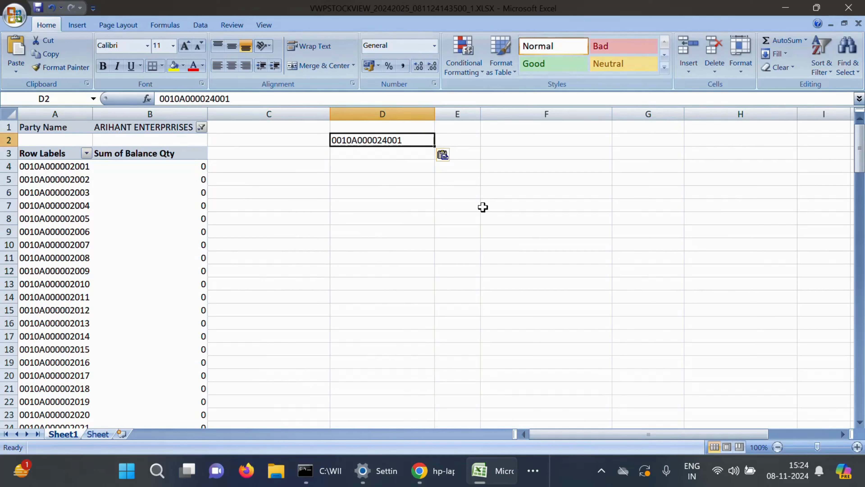
pyautogui.click(480, 206)
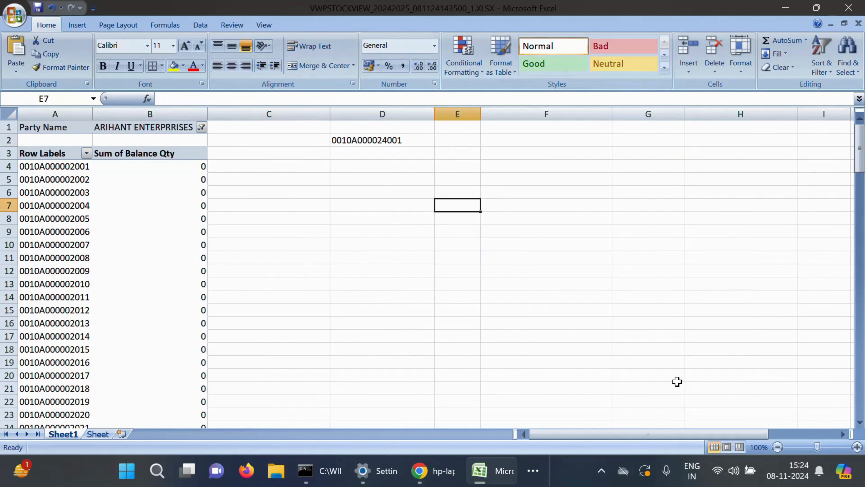
# Step: Return to the purchase bill in Oriel and view its waybill details
pyautogui.moveTo(491, 477)
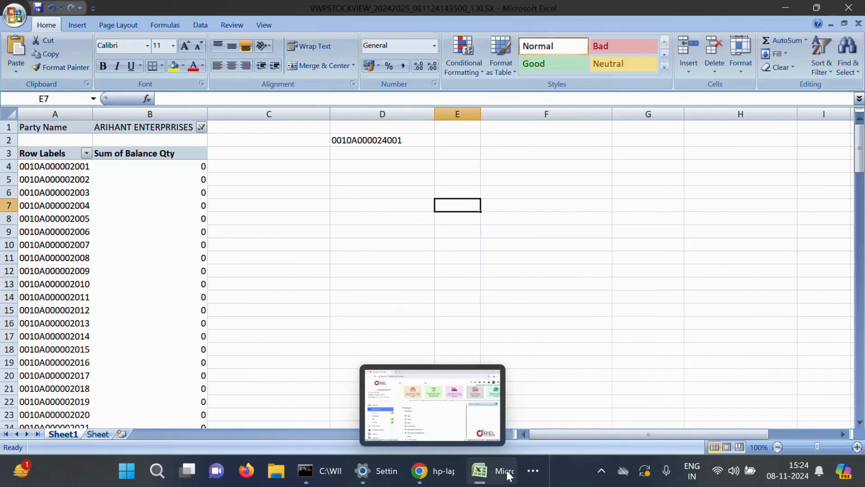
pyautogui.click(528, 472)
pyautogui.click(564, 430)
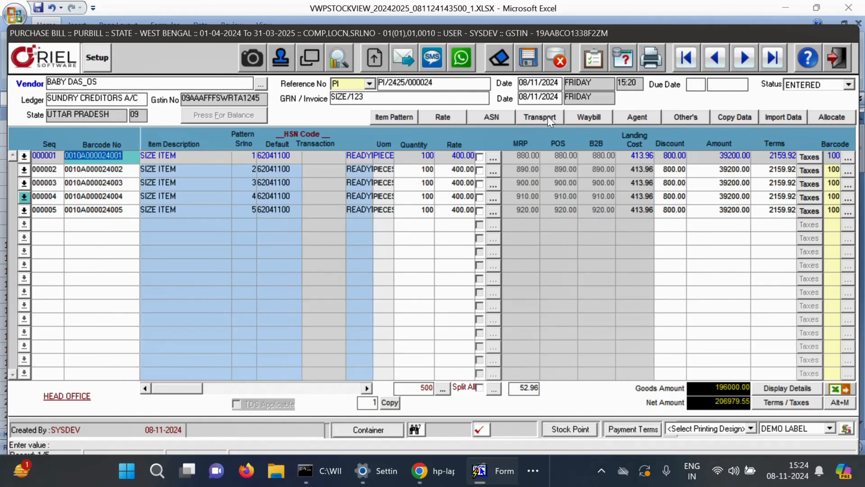
pyautogui.click(590, 117)
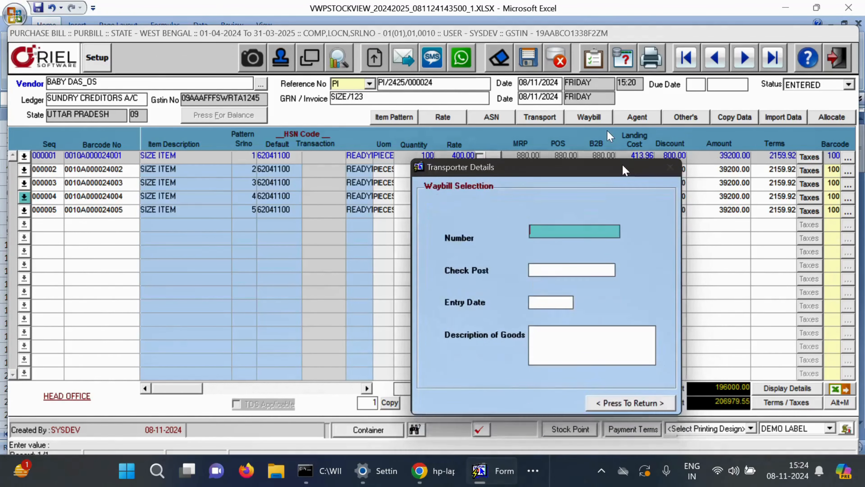
pyautogui.click(652, 347)
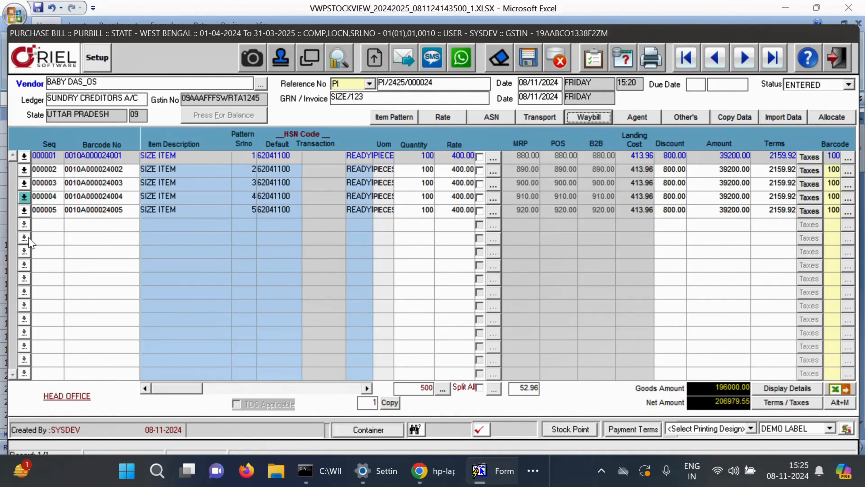
# Step: Start a blank purchase bill, choose the same vendor as on the previous bill and set the ledger to SUNDRY CREDITORS A/C
pyautogui.hotkey('shift', 'F7')
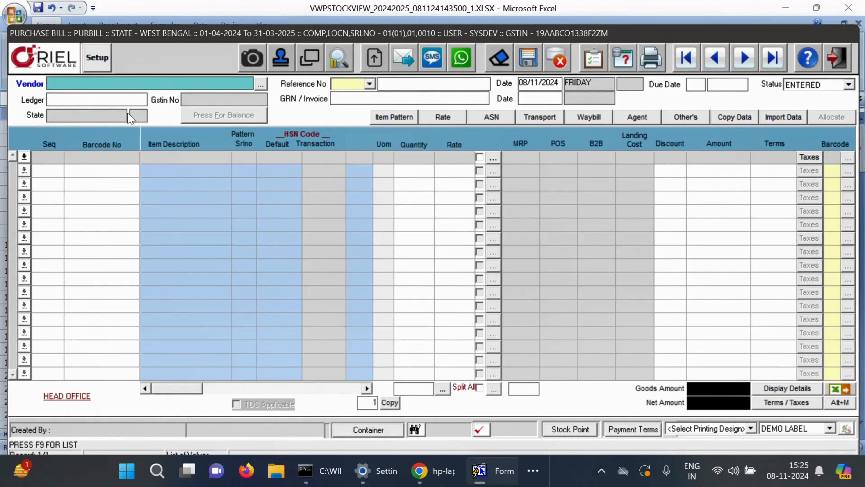
pyautogui.press('F9')
pyautogui.write('babY DAS_OS%')
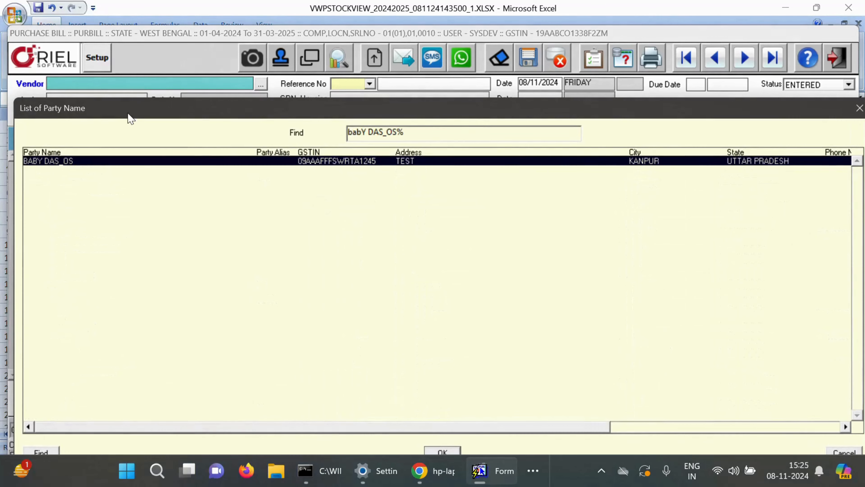
pyautogui.press('Return')
pyautogui.press('Return')
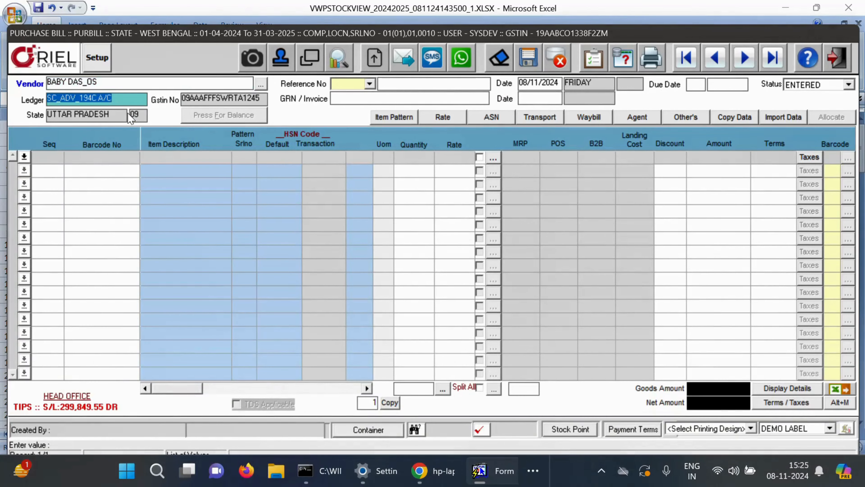
pyautogui.press('F9')
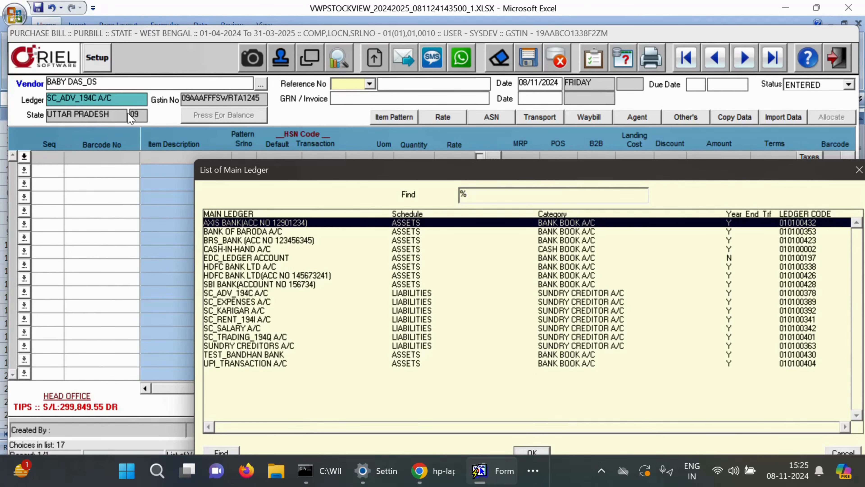
pyautogui.write('suNDRY CREDITORS A/C')
pyautogui.press('Return')
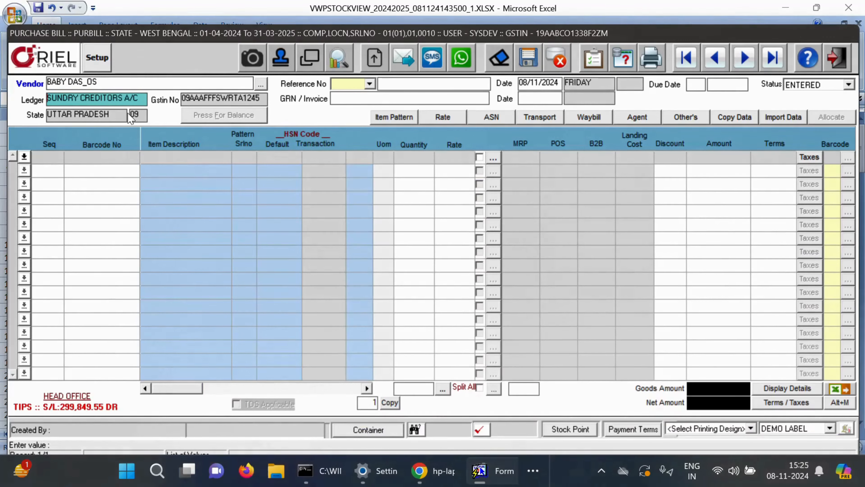
pyautogui.press('Return')
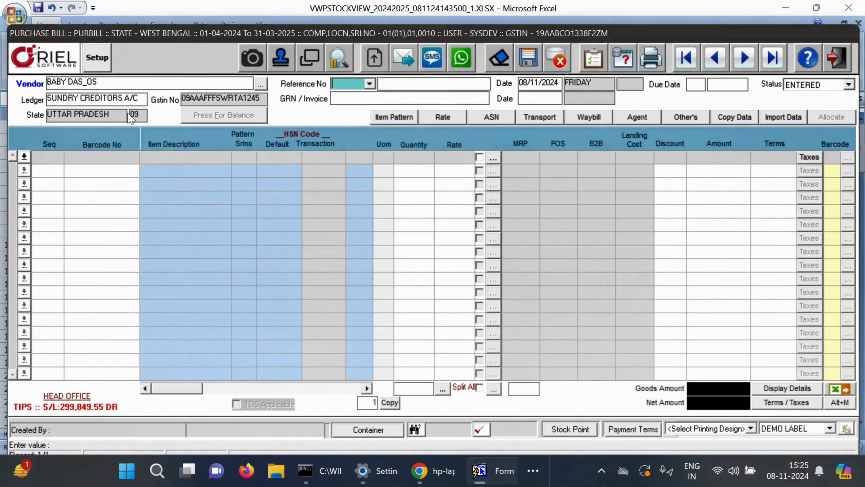
# Step: Set the reference type to PI and the GRN/invoice number to HSN, with both dates 08/11/2024
pyautogui.press('Down')
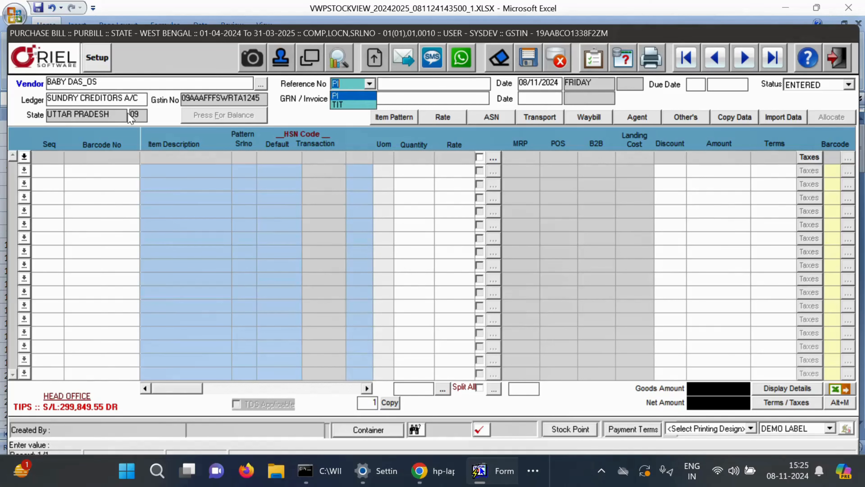
pyautogui.press('Return')
pyautogui.press('Return')
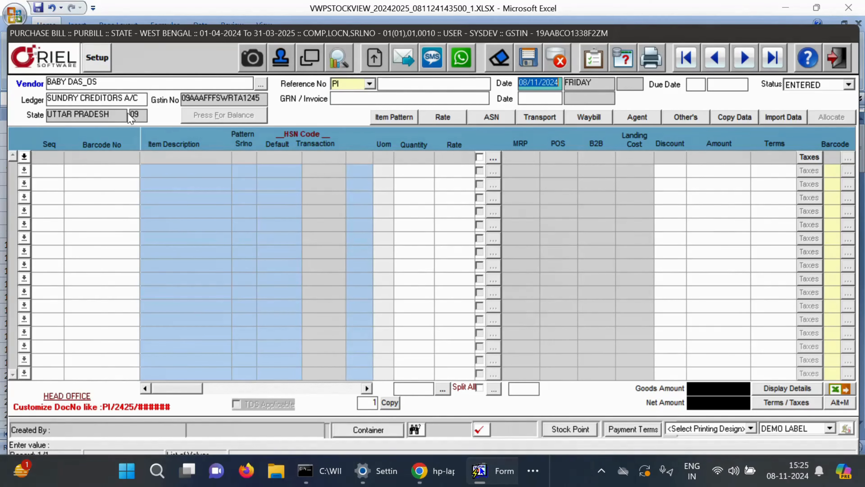
pyautogui.press('Return')
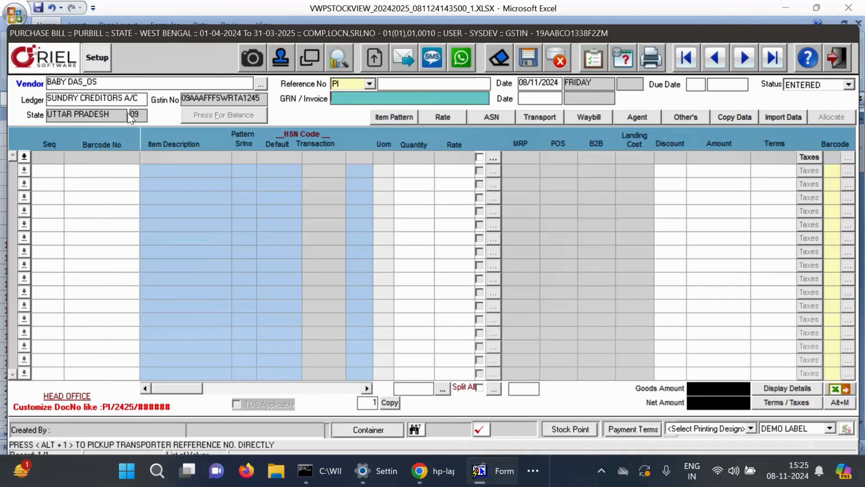
pyautogui.write('HSN')
pyautogui.press('Return')
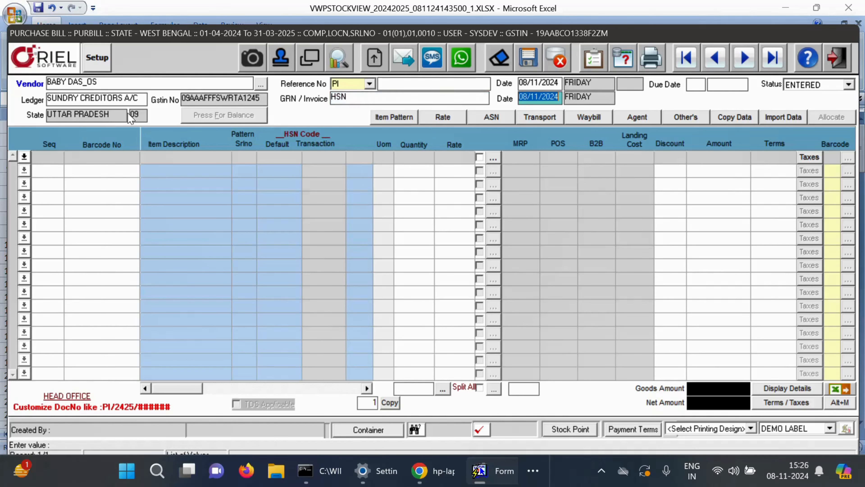
pyautogui.press('Return')
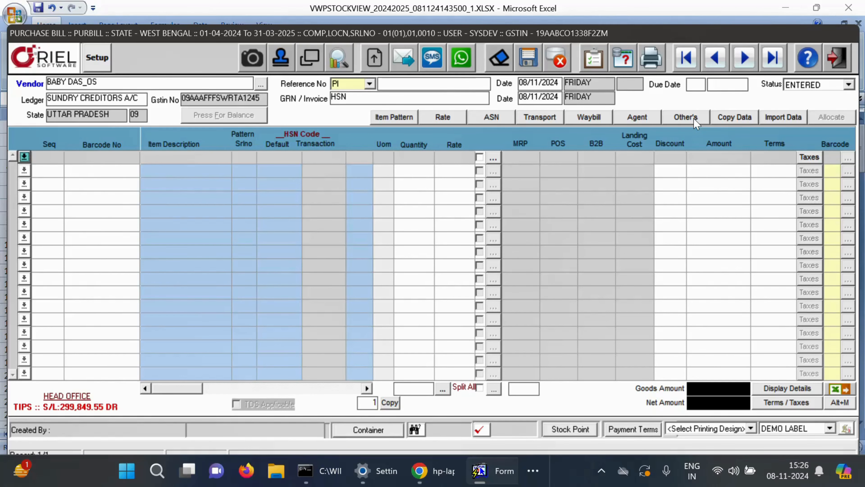
# Step: Enable manual HSN code entry in the bill's other details
pyautogui.click(685, 117)
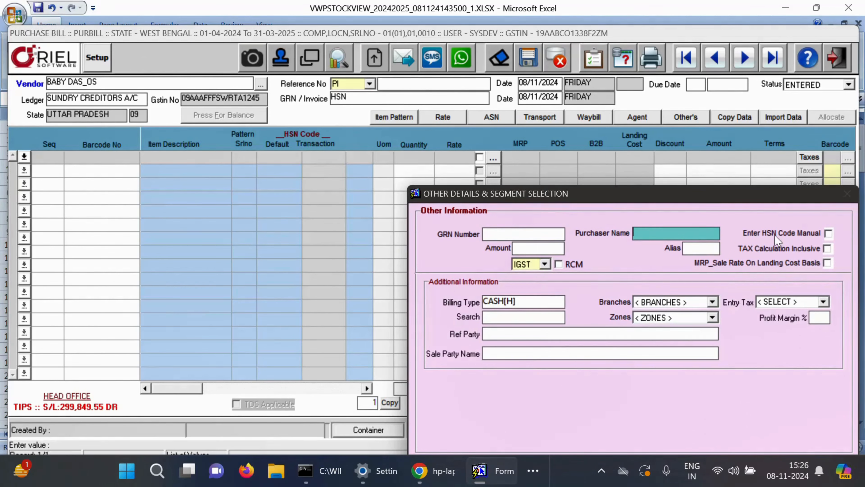
pyautogui.click(829, 234)
pyautogui.moveTo(800, 192); pyautogui.dragTo(742, 109)
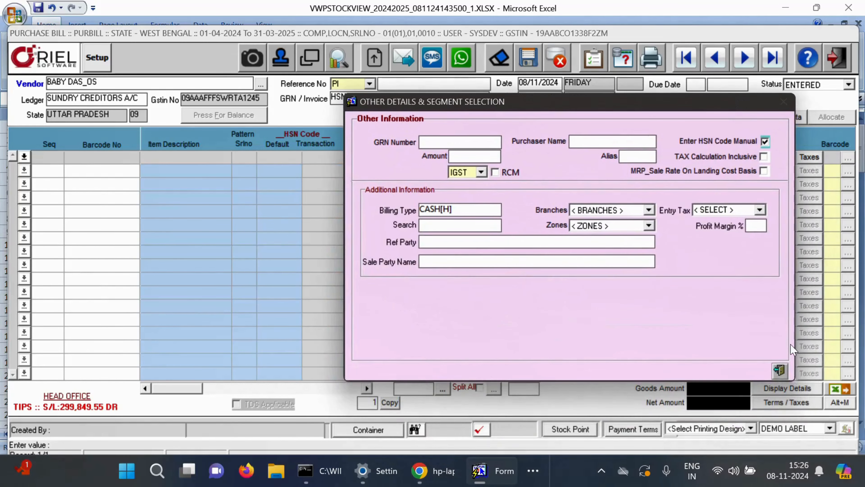
pyautogui.click(780, 370)
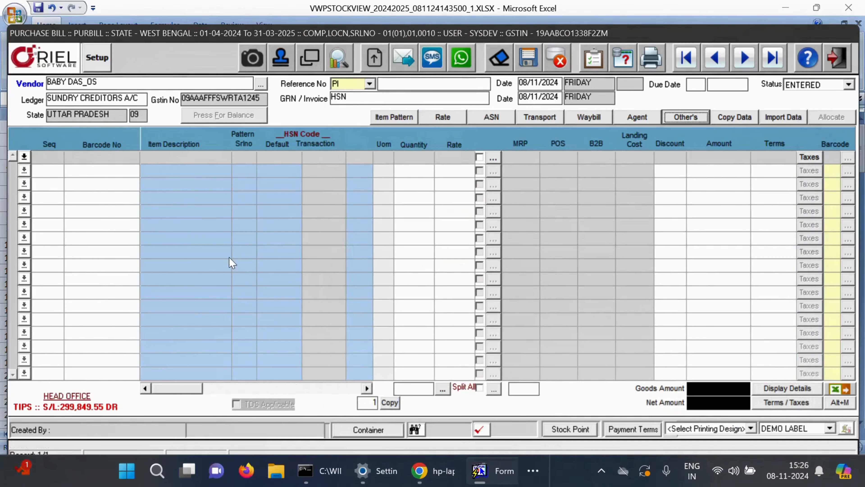
# Step: Add T-SHIRT with pattern 1 as the first bill item
pyautogui.click(162, 158)
pyautogui.press('F9')
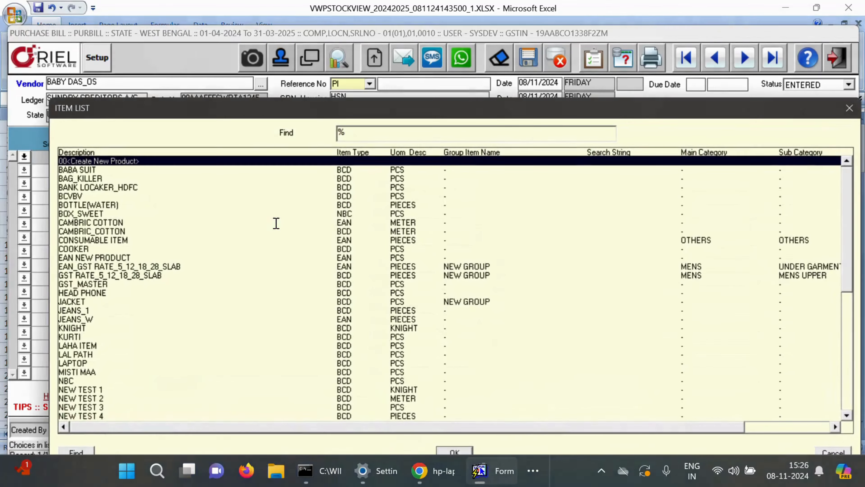
pyautogui.press('Down')
pyautogui.press('Down')
pyautogui.press('Down')
pyautogui.press('Down')
pyautogui.press('Down')
pyautogui.press('Down')
pyautogui.press('Down')
pyautogui.press('Down')
pyautogui.press('Down')
pyautogui.press('Down')
pyautogui.press('Down')
pyautogui.press('Down')
pyautogui.press('Down')
pyautogui.press('Down')
pyautogui.press('Down')
pyautogui.press('Down')
pyautogui.press('Down')
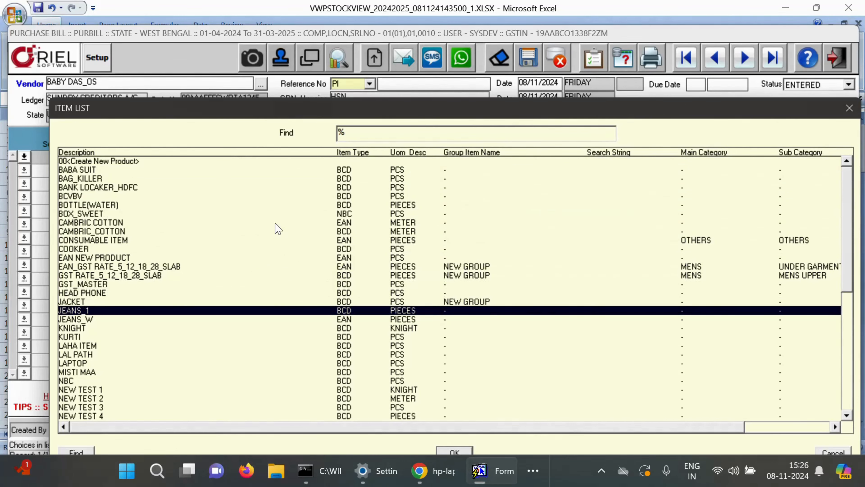
pyautogui.write('t')
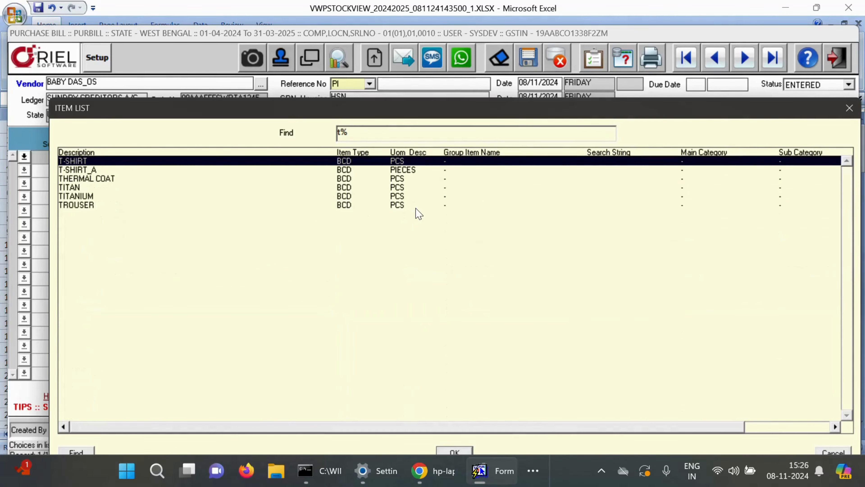
pyautogui.press('Return')
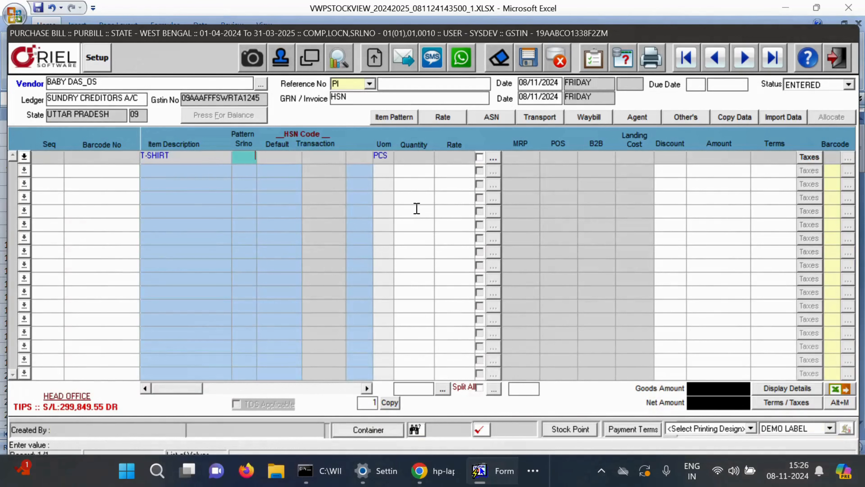
pyautogui.press('Return')
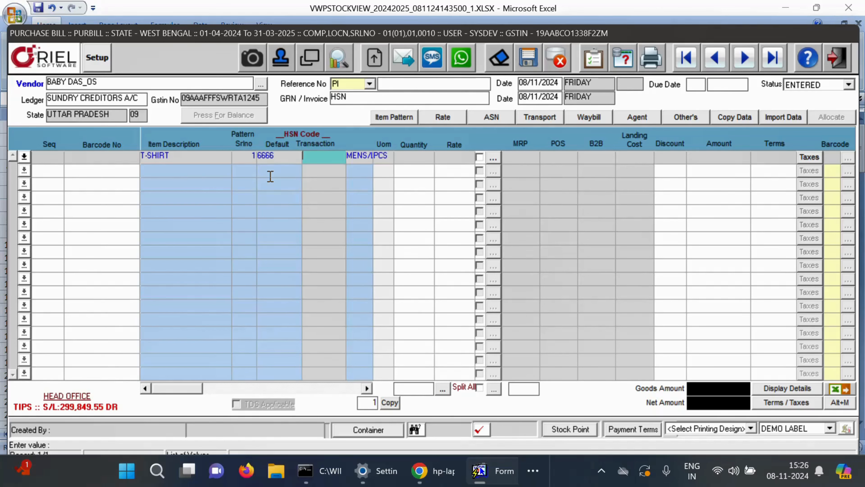
# Step: Assign HSN code 95021030 from the HSN list as the T-SHIRT item's transaction HSN code
pyautogui.press('F9')
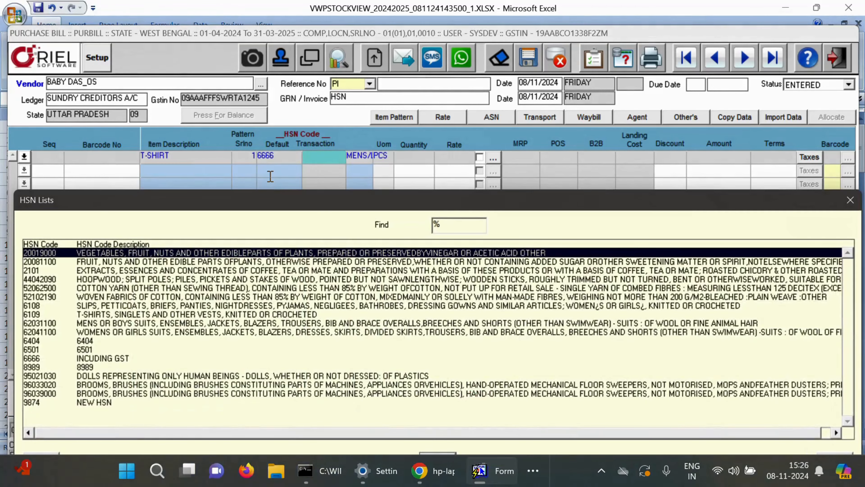
pyautogui.press('Down')
pyautogui.press('Down')
pyautogui.press('Down')
pyautogui.press('Down')
pyautogui.press('Down')
pyautogui.press('Down')
pyautogui.press('Down')
pyautogui.press('Down')
pyautogui.press('Down')
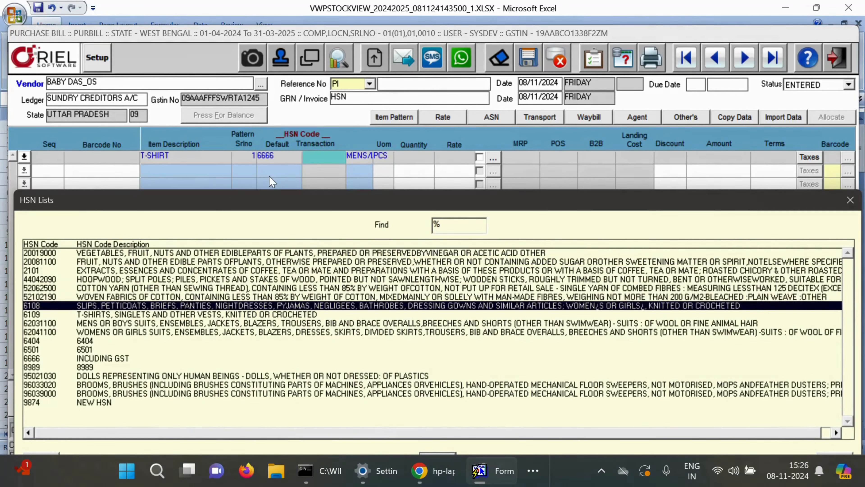
pyautogui.press('Down')
pyautogui.press('Down')
pyautogui.press('Down')
pyautogui.press('Down')
pyautogui.press('Down')
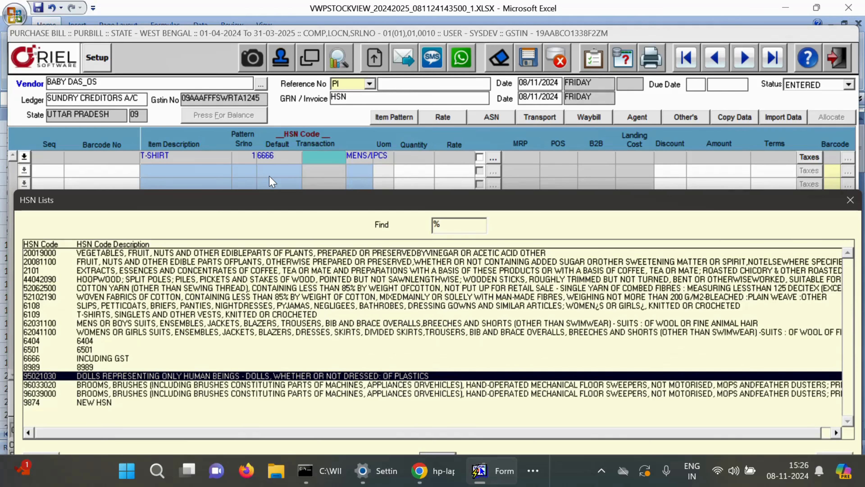
pyautogui.press('Return')
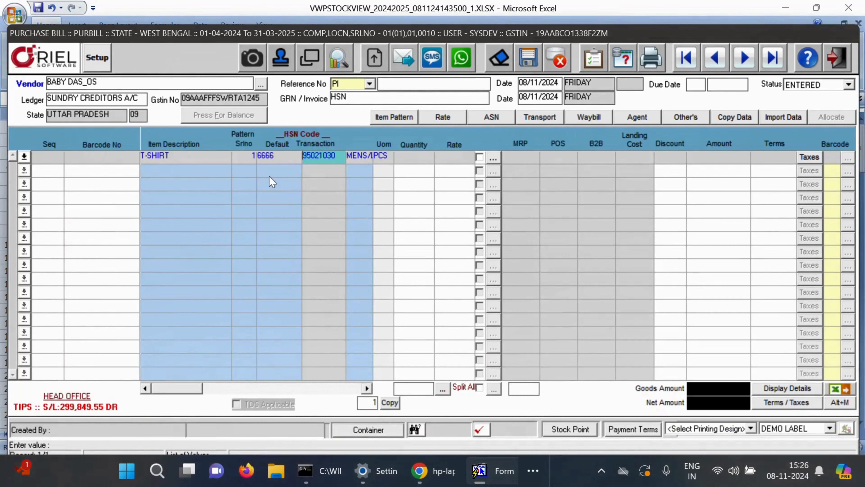
# Step: Set the T-SHIRT quantity to 100 and its rate to 112, skipping the in-rate calculation
pyautogui.press('Return')
pyautogui.press('Return')
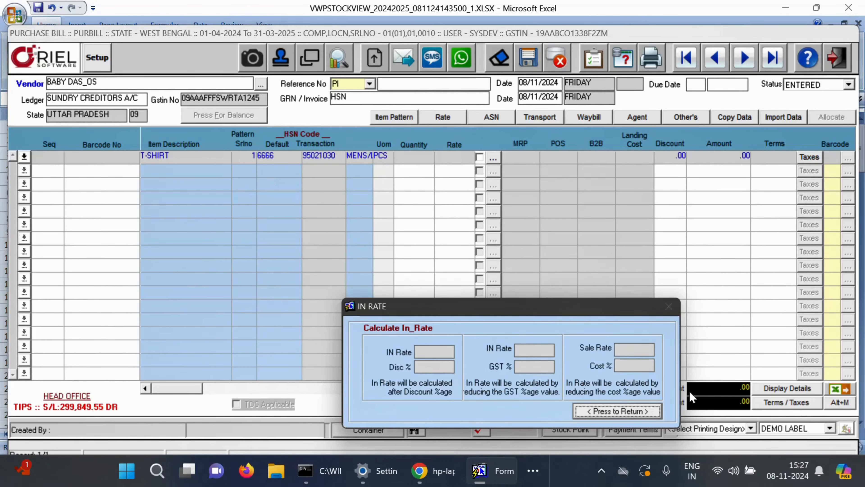
pyautogui.click(651, 410)
pyautogui.click(618, 412)
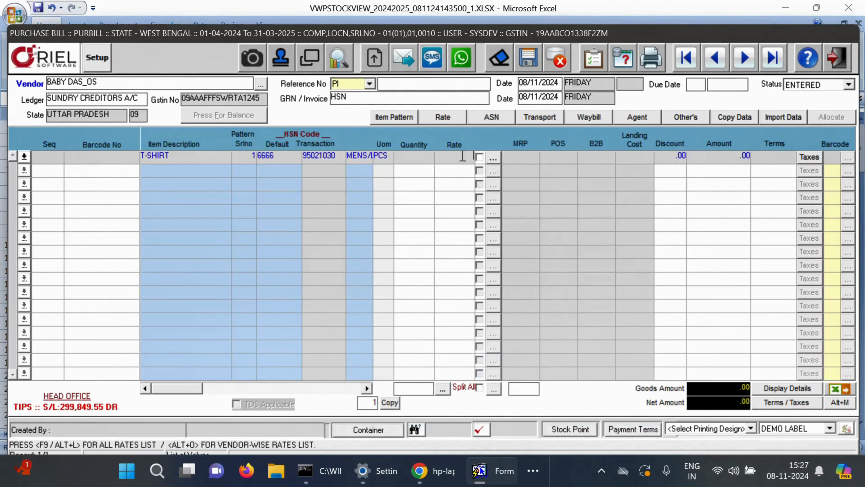
pyautogui.click(431, 163)
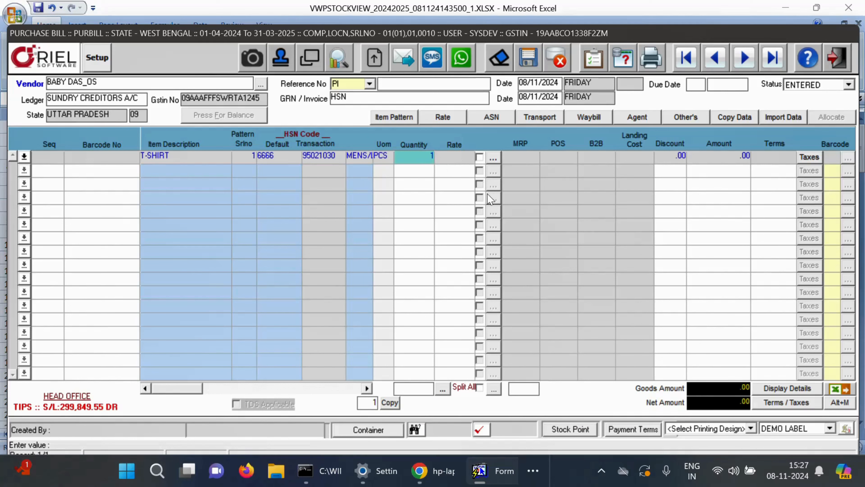
pyautogui.write('100')
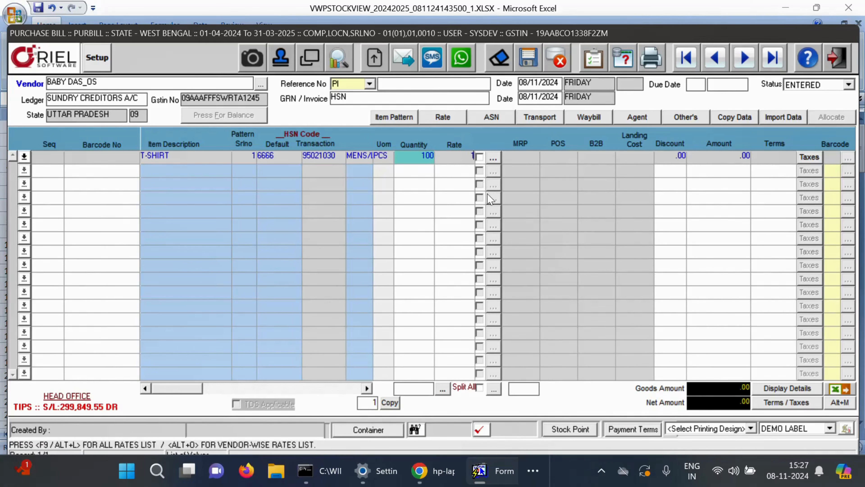
pyautogui.write('112')
pyautogui.press('Tab')
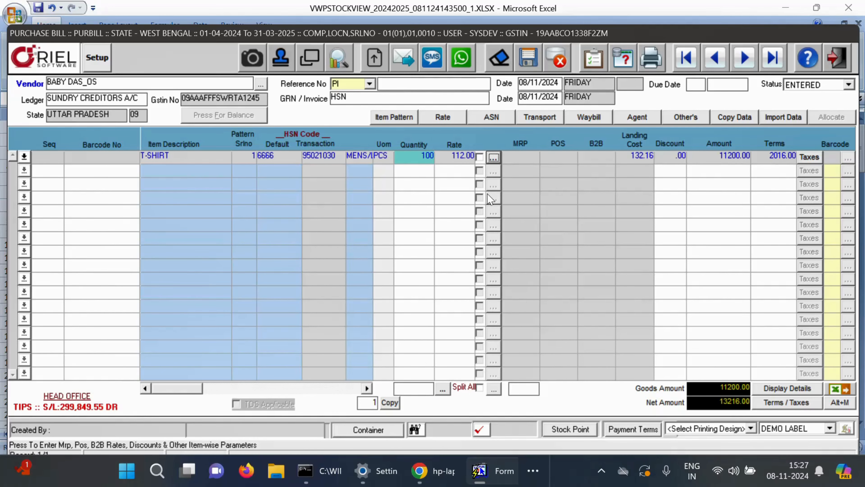
# Step: Set the T-SHIRT's MRP margin to 100% and save the bill without selecting payment terms
pyautogui.press('Return')
pyautogui.press('Tab')
pyautogui.press('Tab')
pyautogui.press('Tab')
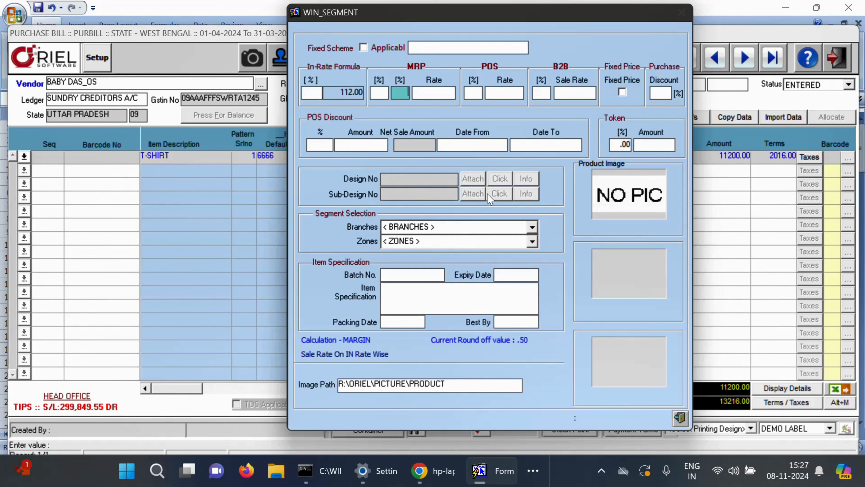
pyautogui.hotkey('shift', 'Tab')
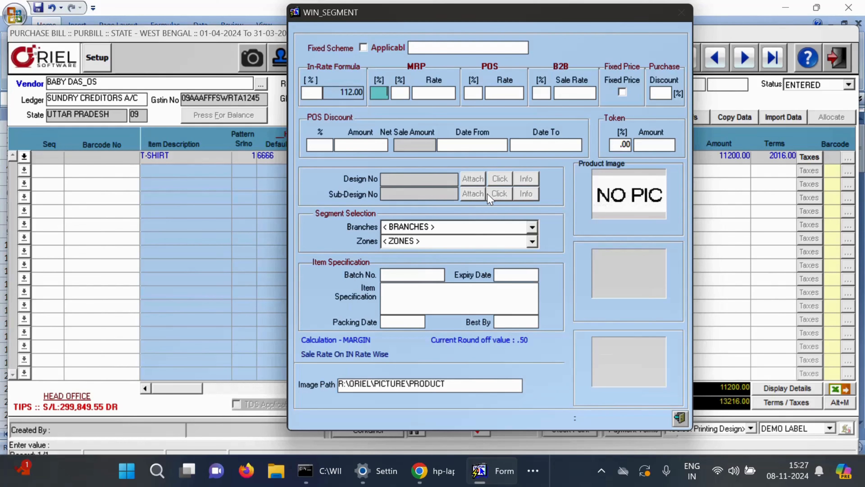
pyautogui.write('100')
pyautogui.press('Tab')
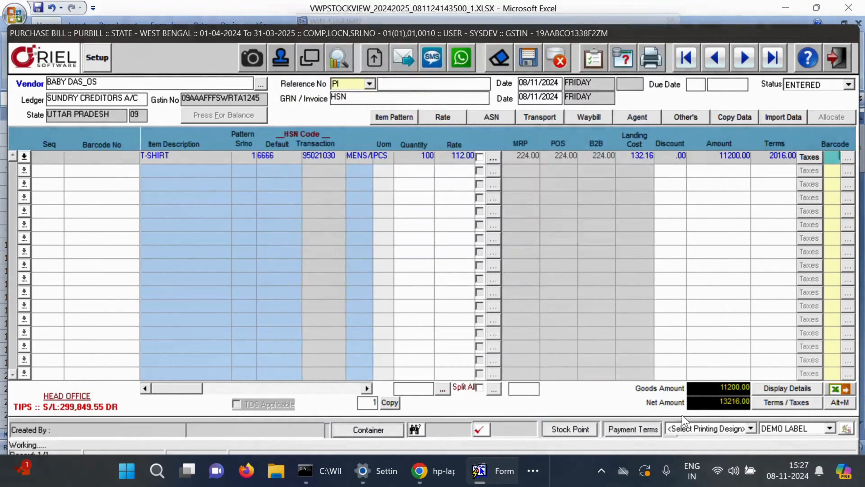
pyautogui.click(680, 416)
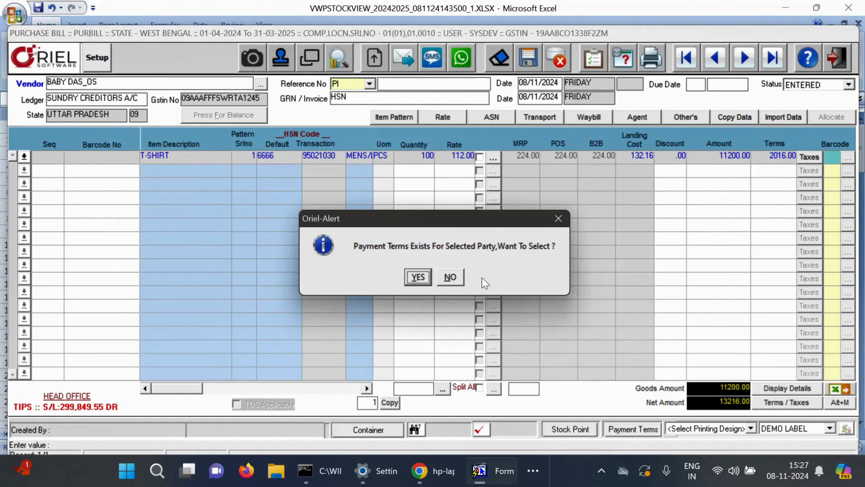
pyautogui.click(449, 277)
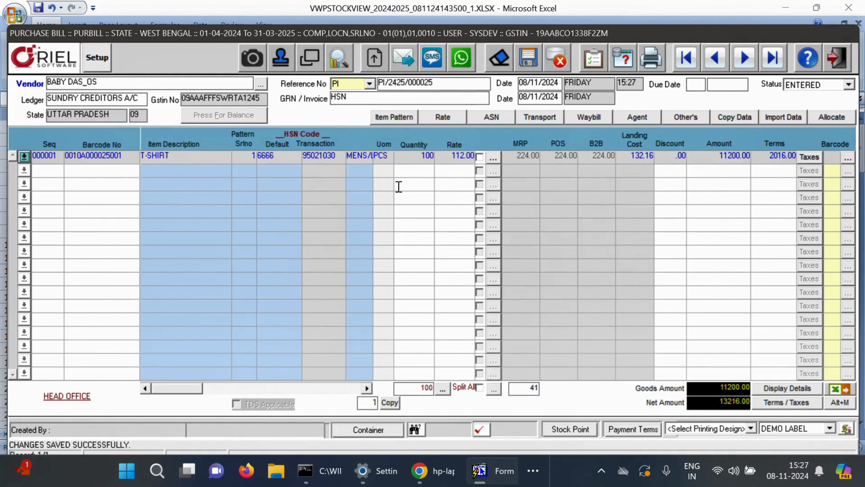
# Step: Examine the T-SHIRT's default and transaction HSN codes and the manual HSN option in the saved bill's other details
pyautogui.click(336, 160)
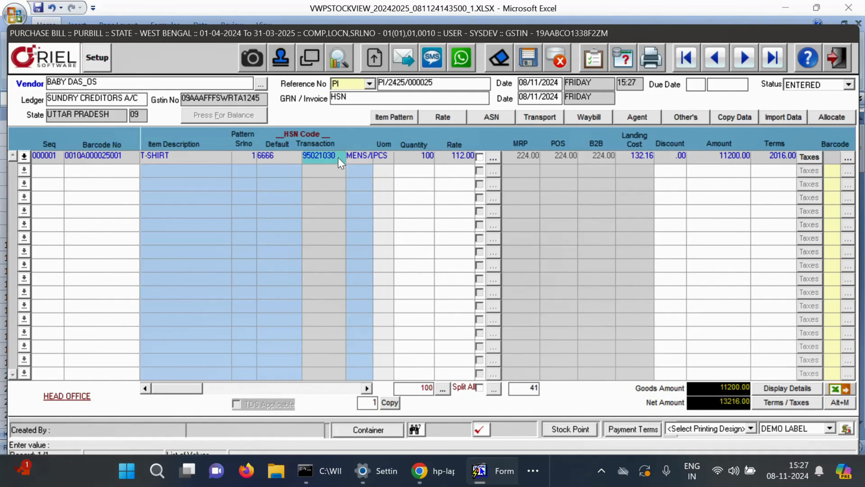
pyautogui.doubleClick(335, 156)
pyautogui.click(159, 170)
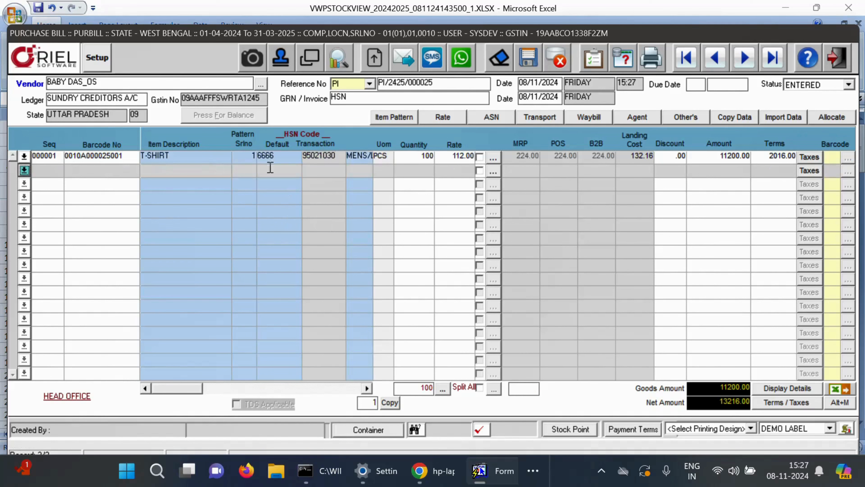
pyautogui.click(317, 159)
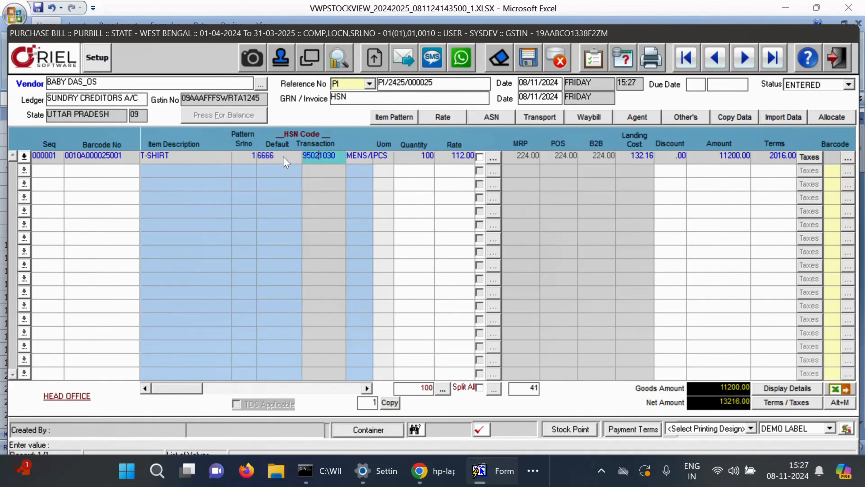
pyautogui.click(341, 155)
pyautogui.click(686, 117)
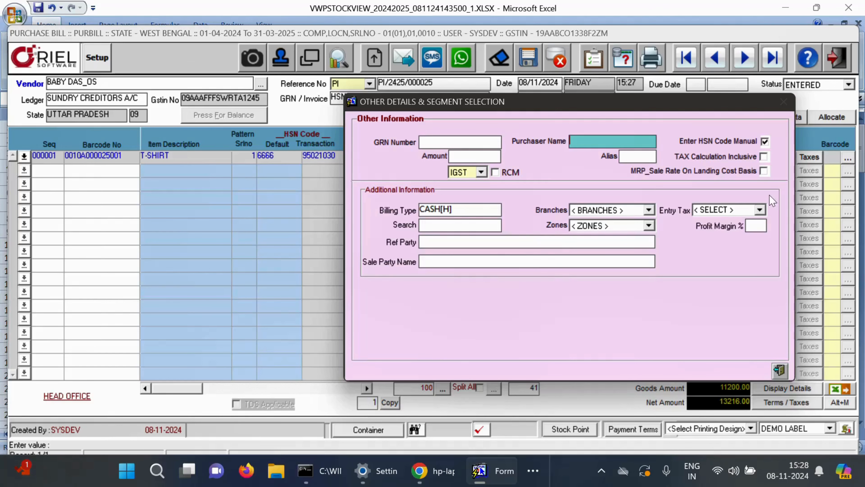
pyautogui.click(780, 370)
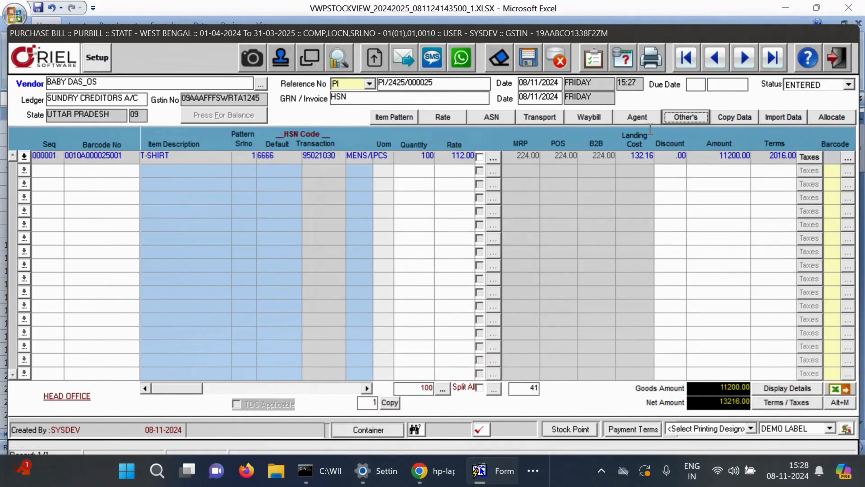
# Step: Exit the purchase bill and open the item-wise Debit Note form from the purchase return transactions
pyautogui.click(843, 54)
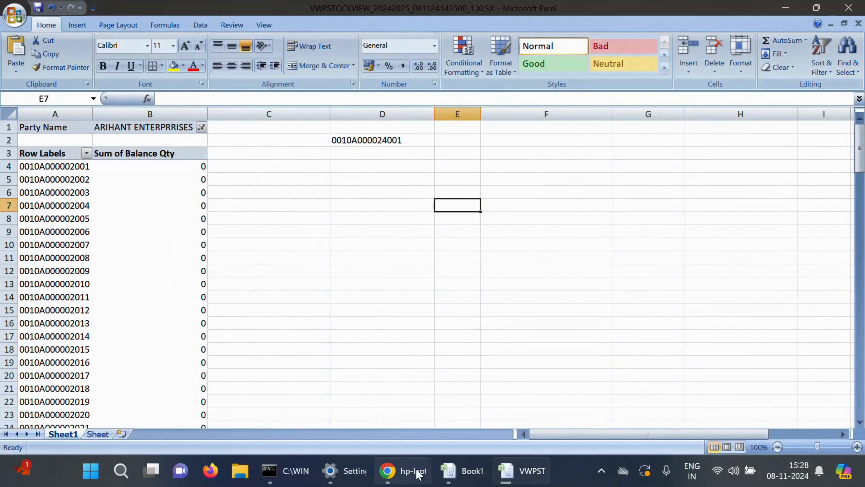
pyautogui.click(404, 470)
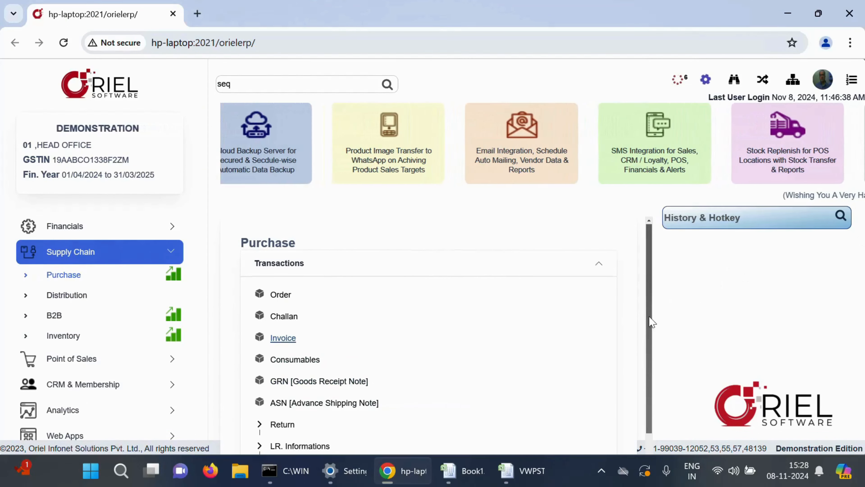
pyautogui.scroll(-2, 649, 341)
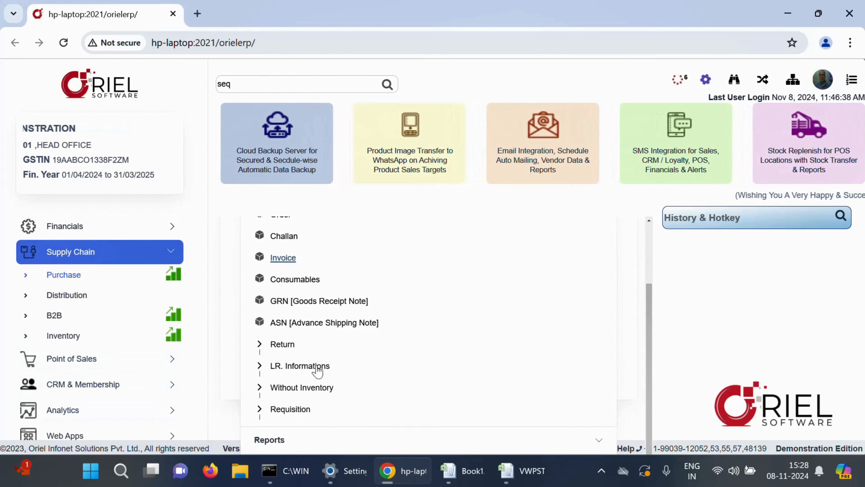
pyautogui.click(280, 349)
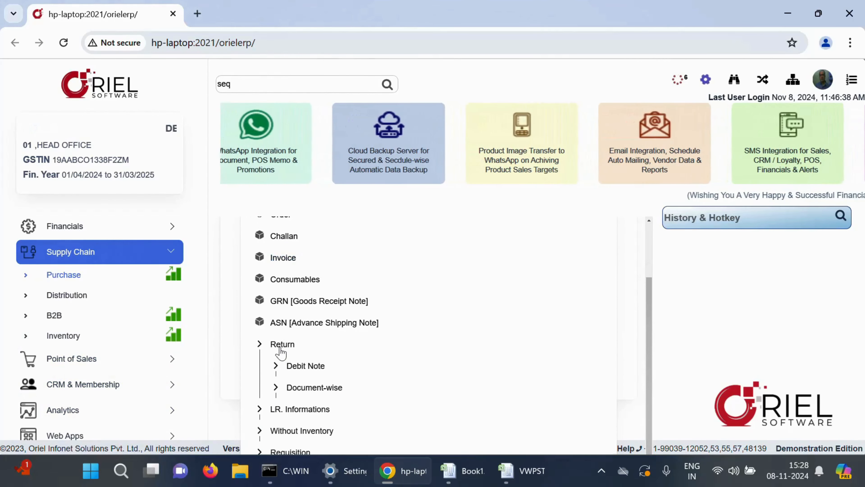
pyautogui.tripleClick(305, 366)
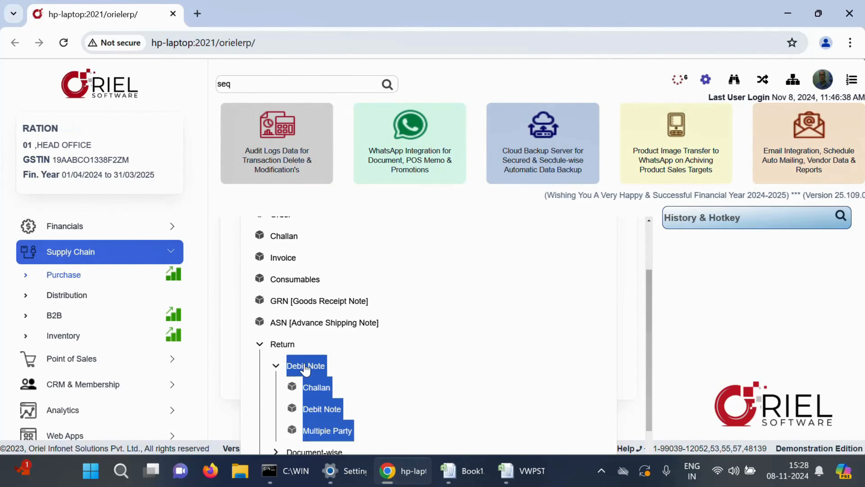
pyautogui.click(306, 367)
pyautogui.click(315, 366)
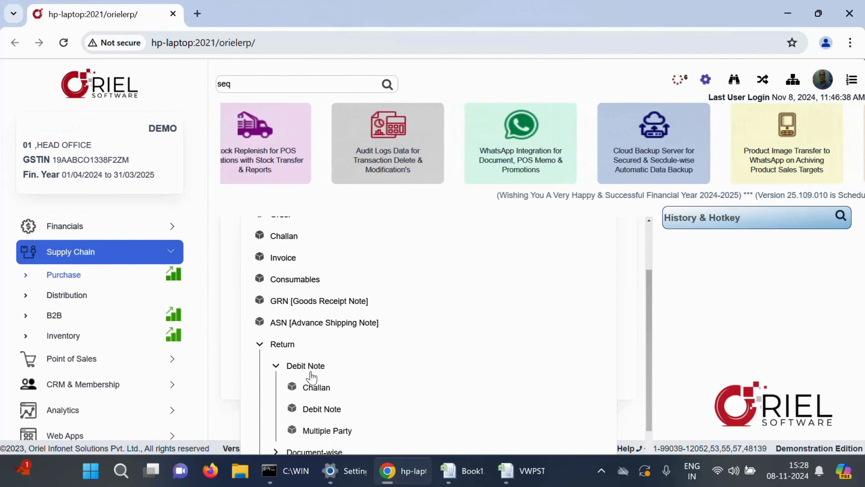
pyautogui.click(334, 410)
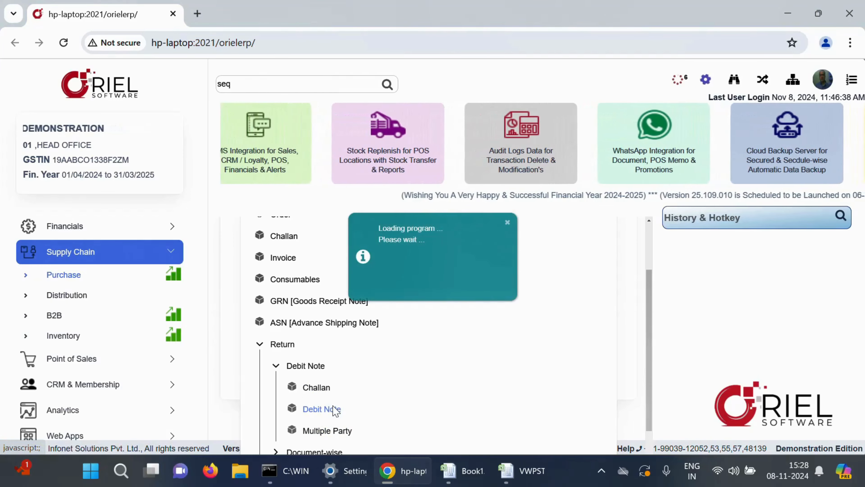
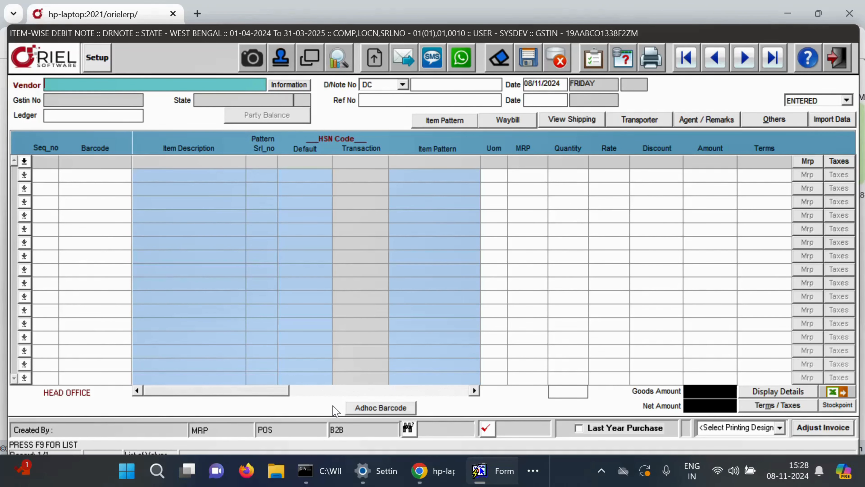
# Step: Choose ARIHANT ENTERPRRISES as the debit note's vendor and keep note type DC dated 08/11/2024
pyautogui.press('F9')
pyautogui.write('arIHANT ENTERPRRISES%')
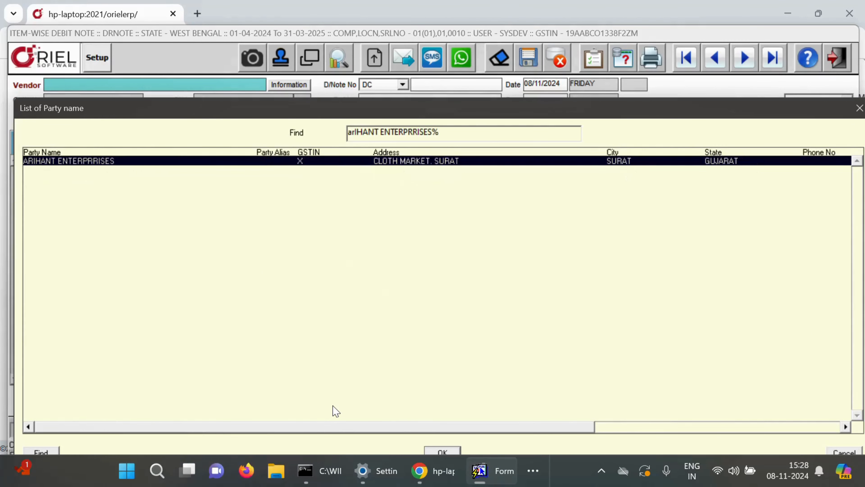
pyautogui.press('Return')
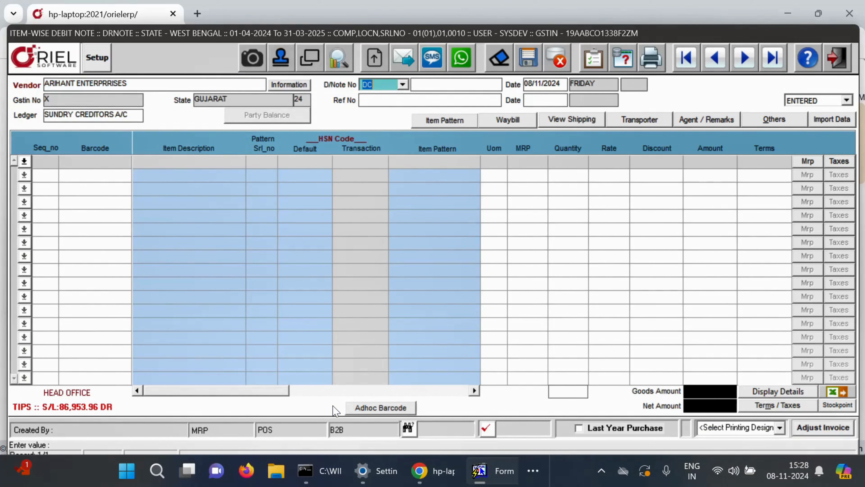
pyautogui.press('Tab')
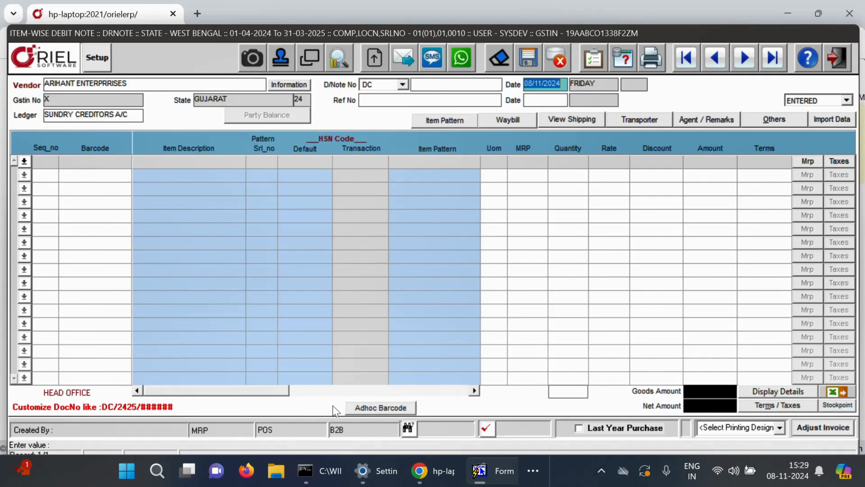
pyautogui.press('Tab')
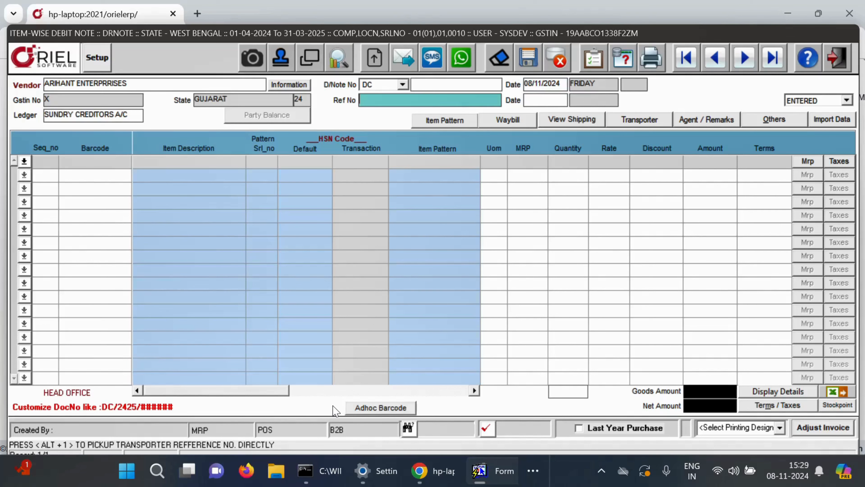
# Step: Set the debit note's reference number to RTN with reference date 08/11/2024 and go to the first item row
pyautogui.write('RT')
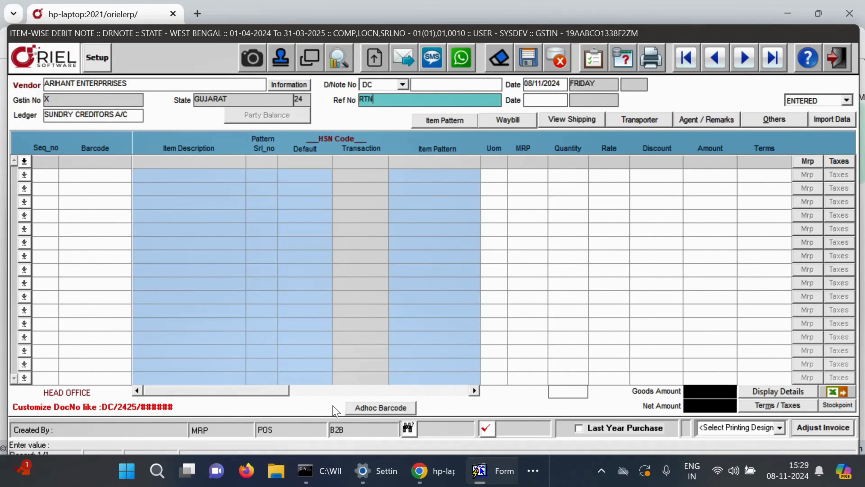
pyautogui.write('N')
pyautogui.press('Tab')
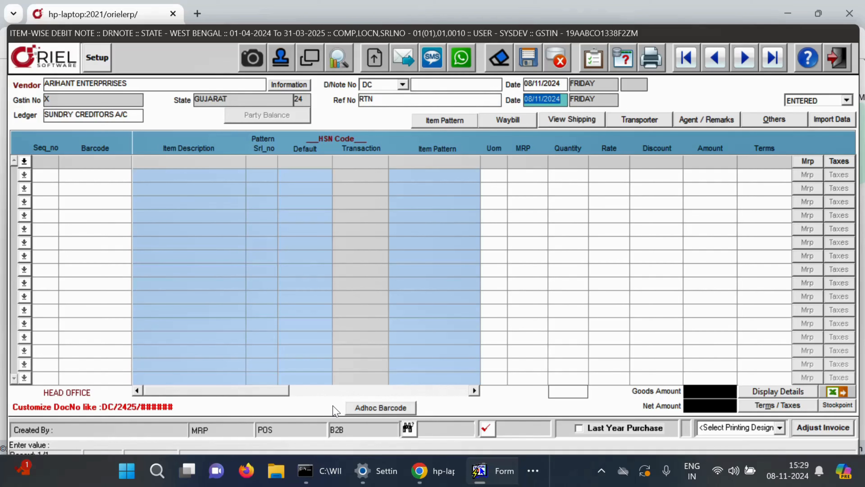
pyautogui.press('Tab')
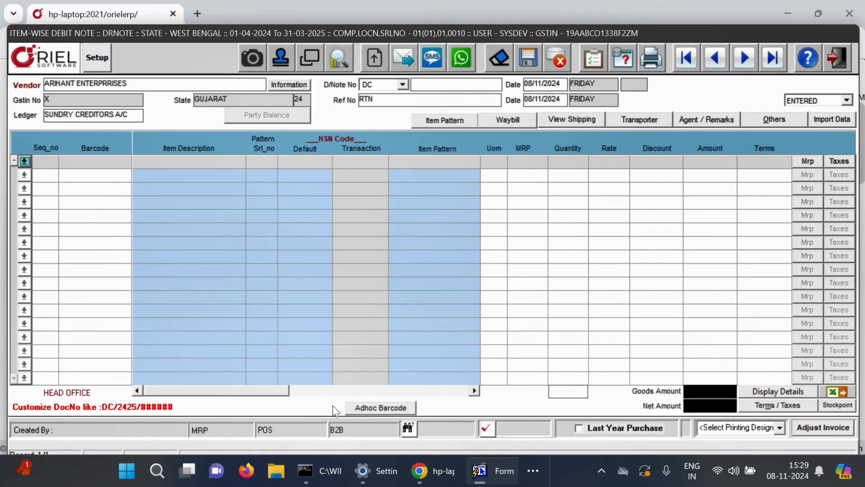
pyautogui.press('Tab')
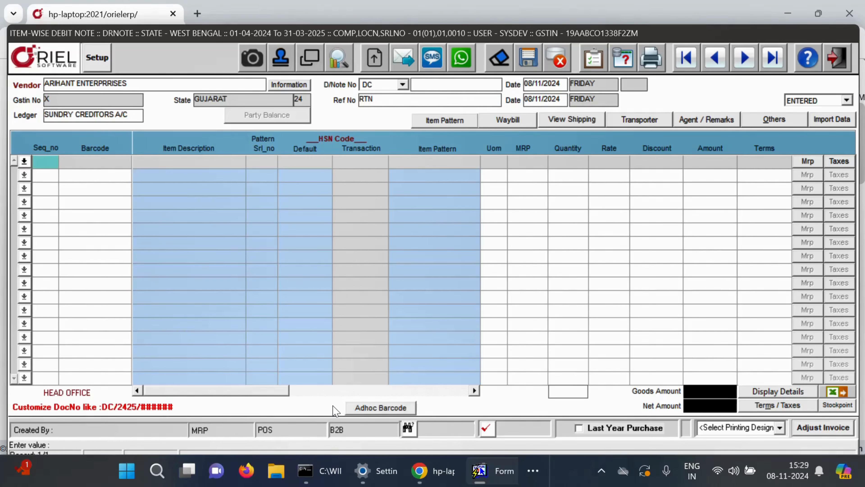
# Step: Copy barcode 0010A000024001 from cell D2 of the Excel stock sheet and return to the debit note's first barcode field
pyautogui.press('Tab')
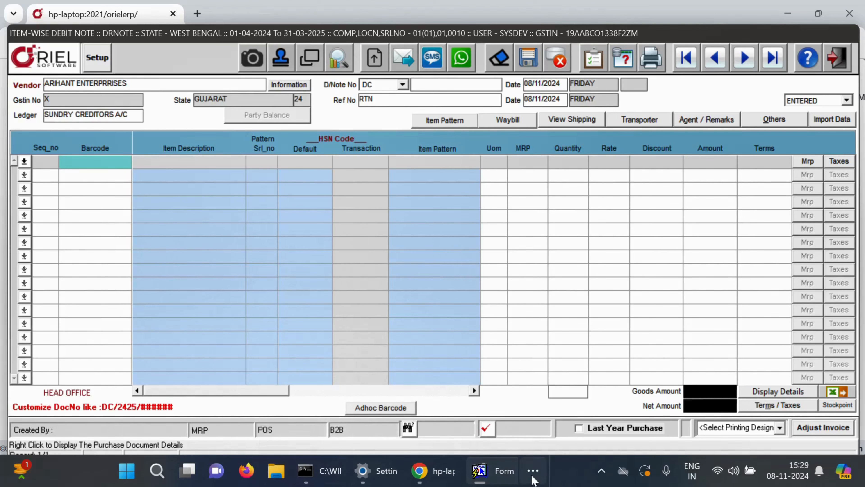
pyautogui.click(533, 476)
pyautogui.click(565, 430)
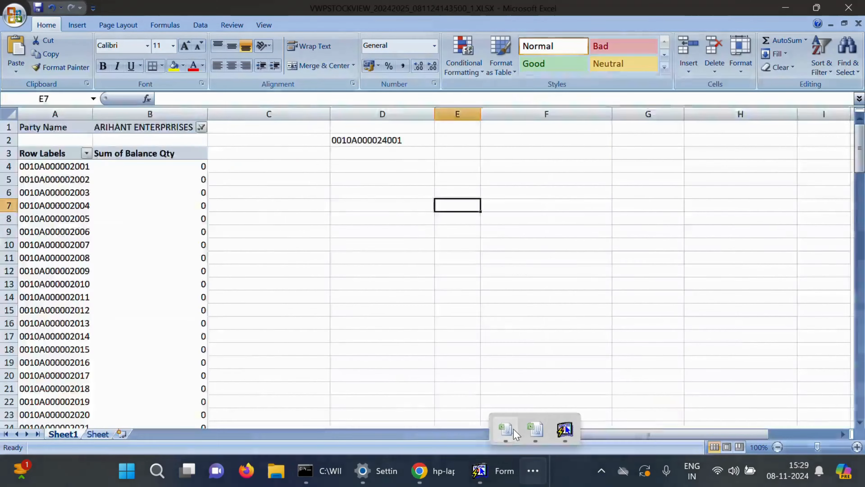
pyautogui.click(482, 472)
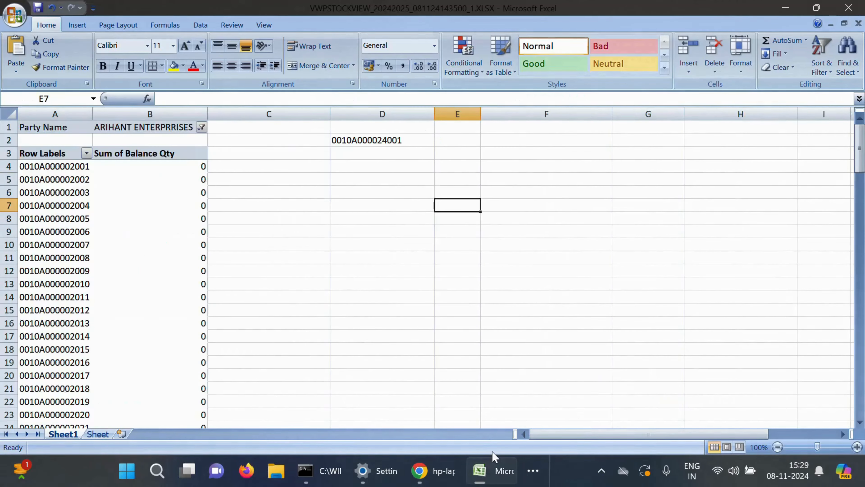
pyautogui.click(394, 142)
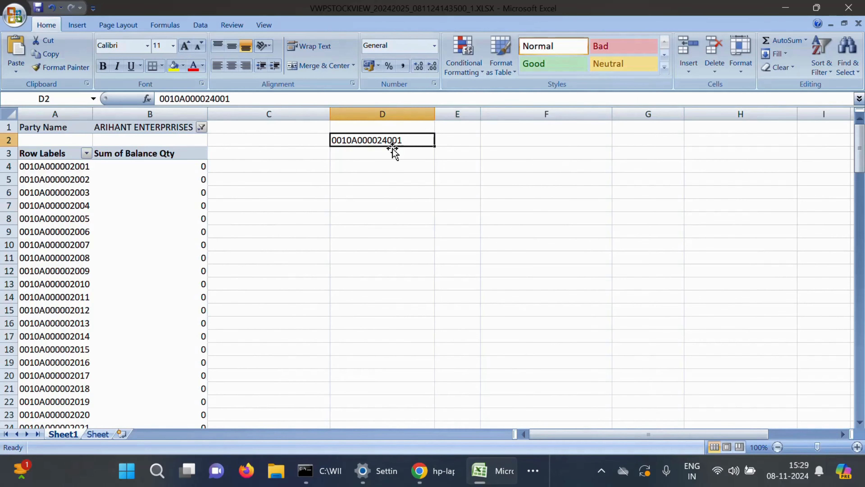
pyautogui.hotkey('ctrl', 'c')
pyautogui.click(483, 472)
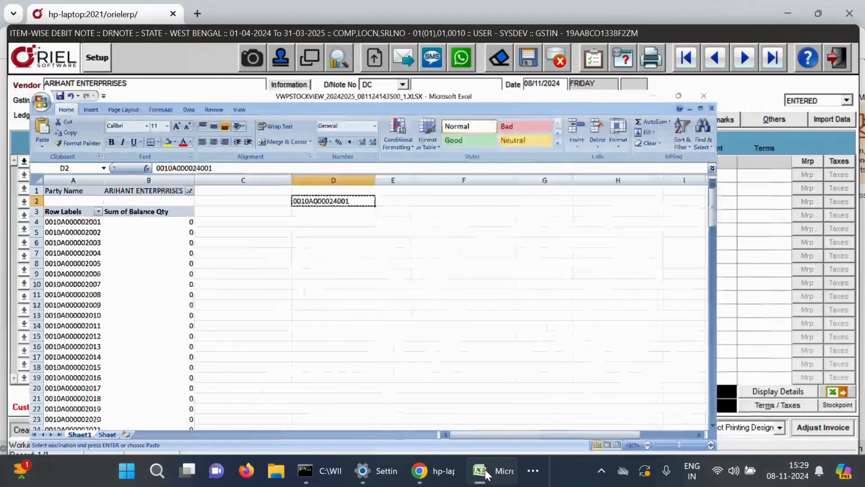
# Step: Try to add barcode 0010A000024001 to the first item row, declining to proceed without party-wise stock
pyautogui.hotkey('ctrl', 'v')
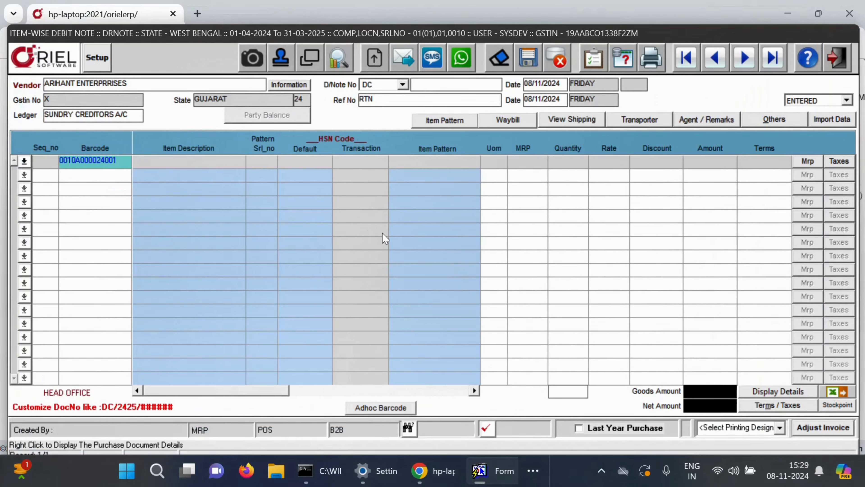
pyautogui.press('Return')
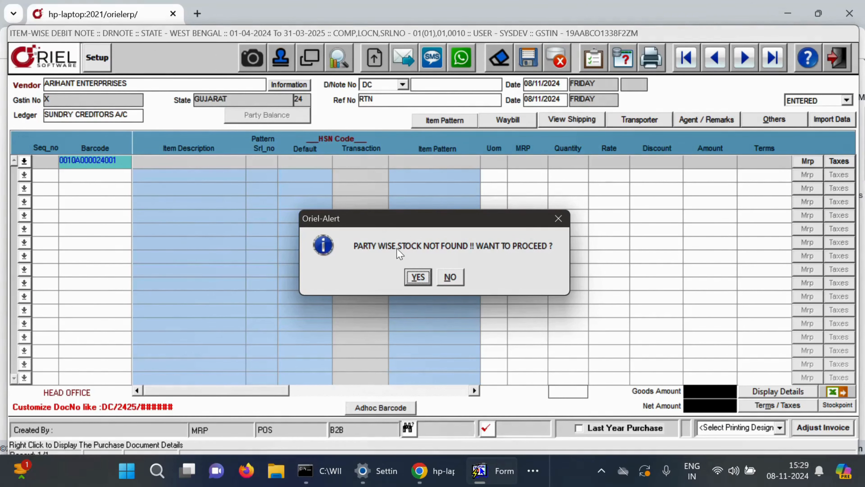
pyautogui.click(439, 278)
pyautogui.click(439, 276)
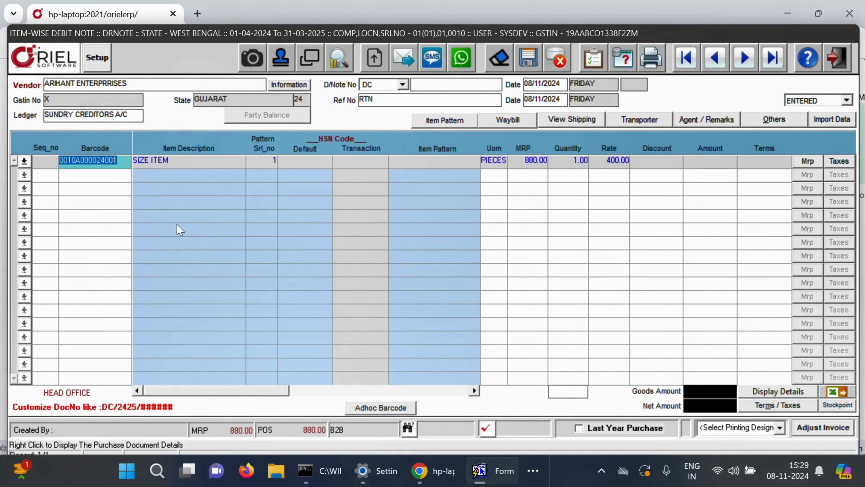
# Step: Change the debit note's vendor to the Uttar Pradesh party, keeping note type DC and reference RTN
pyautogui.click(158, 85)
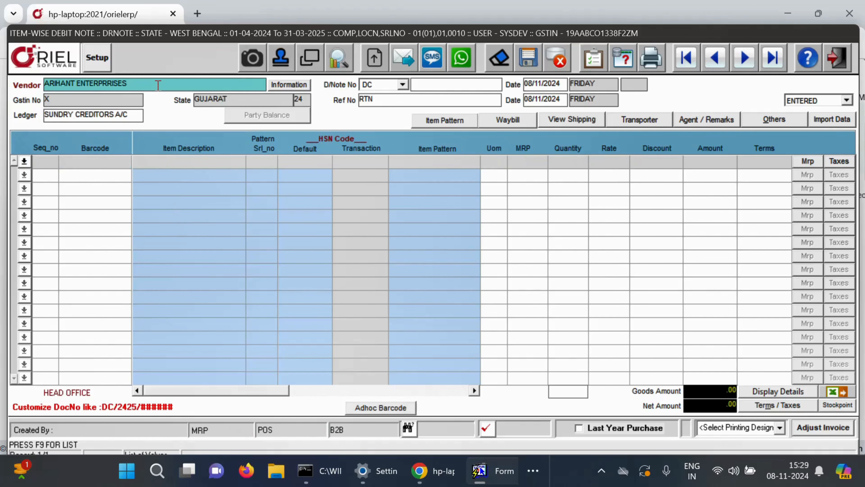
pyautogui.press('F9')
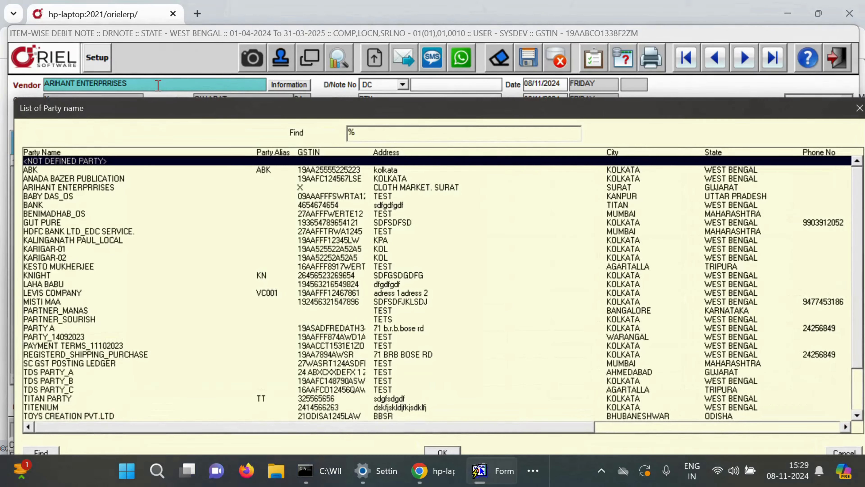
pyautogui.write('BABY DAS_OS')
pyautogui.press('Return')
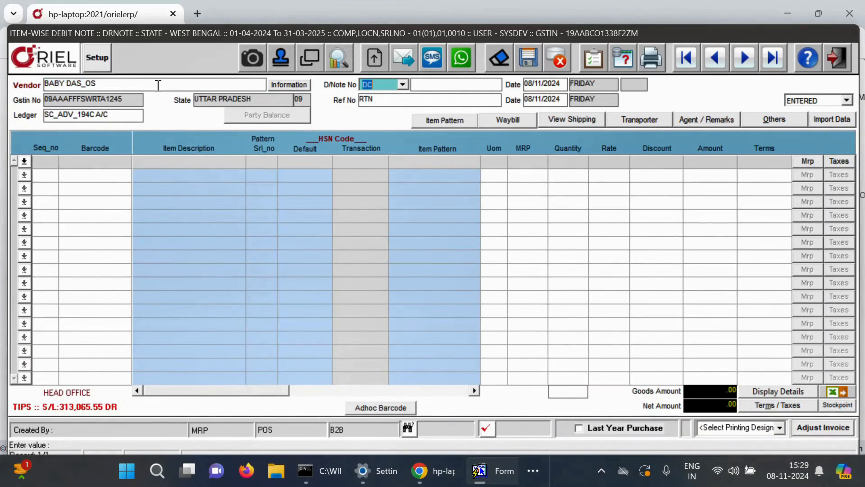
pyautogui.press('Return')
pyautogui.press('Return')
pyautogui.press('Return')
pyautogui.press('Return')
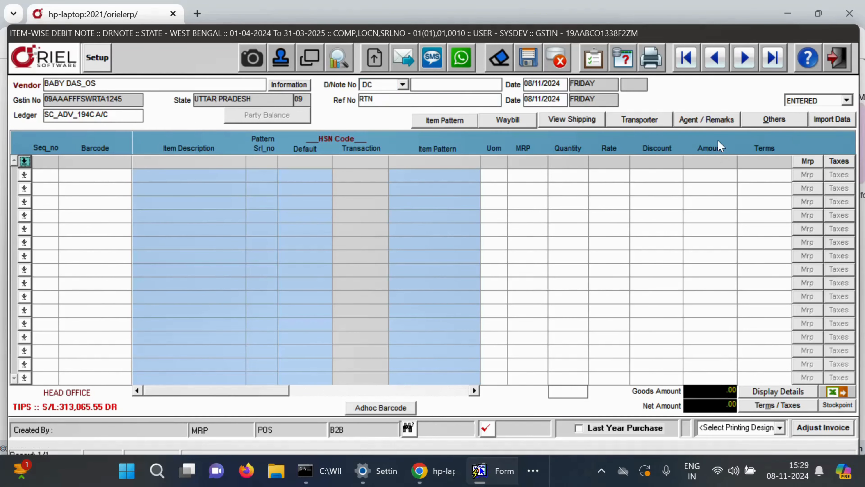
# Step: Enter barcode 0010A000024001 in the first item row and accept the vendor's purchase bill from the barcode rate list
pyautogui.press('Return')
pyautogui.press('Return')
pyautogui.hotkey('ctrl', 'v')
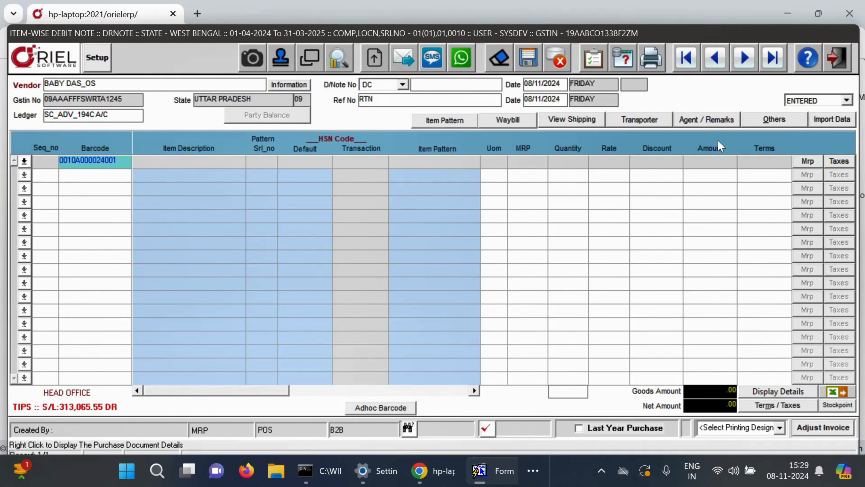
pyautogui.press('Return')
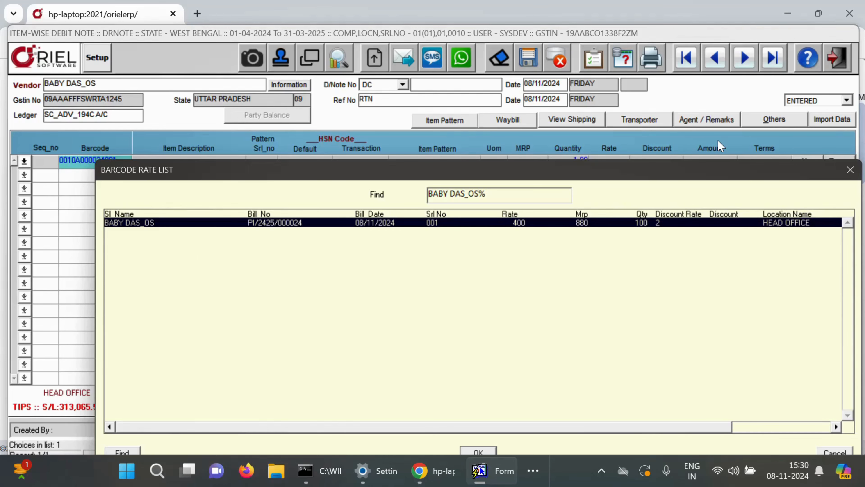
pyautogui.press('Return')
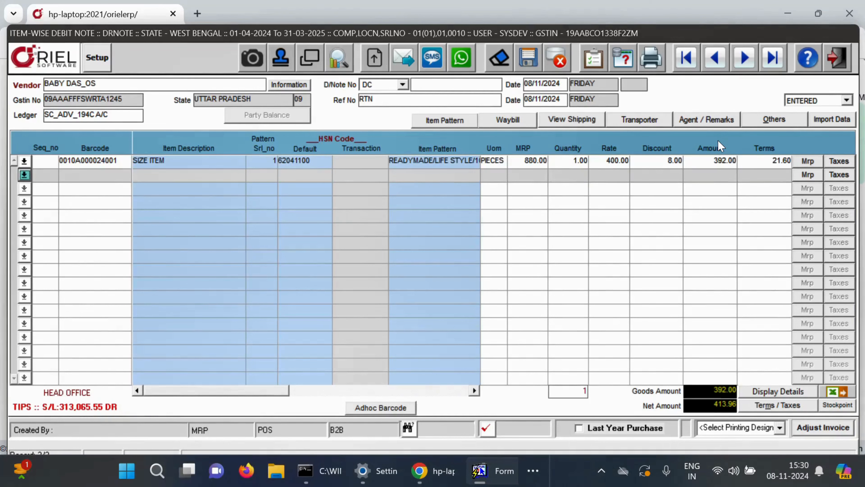
# Step: Review the SIZE ITEM's MRP and sale rate details and its item-wise taxes, and save the debit note
pyautogui.click(807, 162)
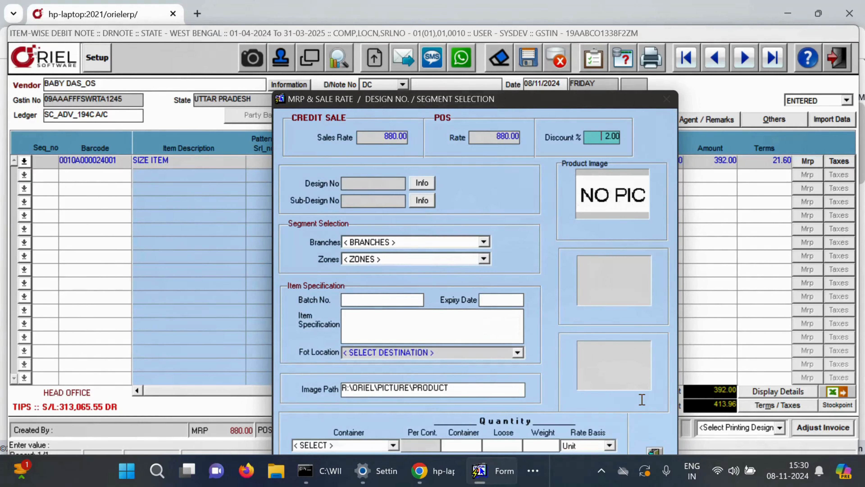
pyautogui.moveTo(603, 113); pyautogui.dragTo(526, 23)
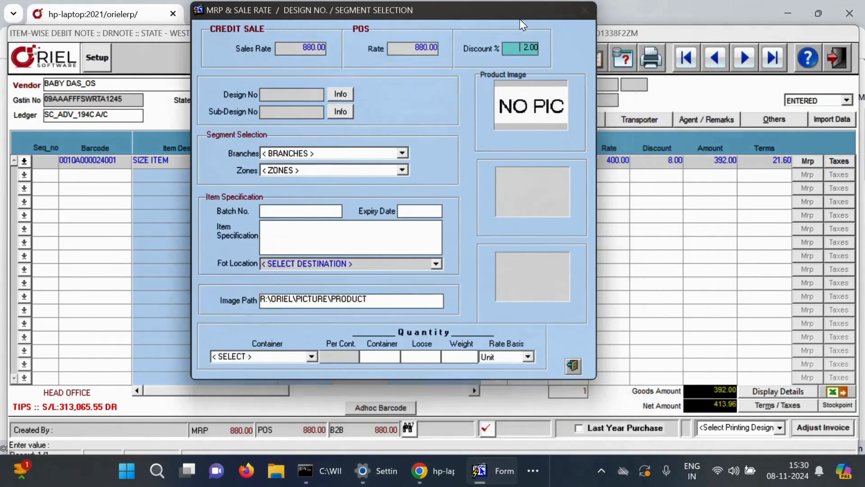
pyautogui.click(573, 368)
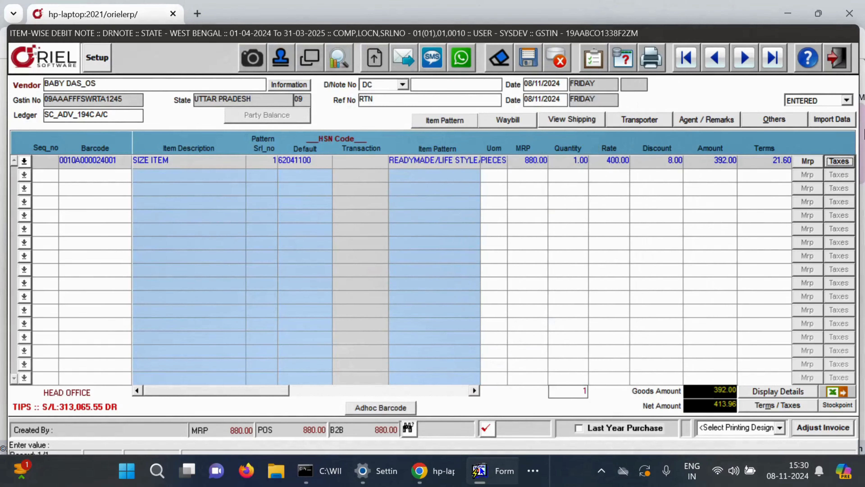
pyautogui.click(839, 161)
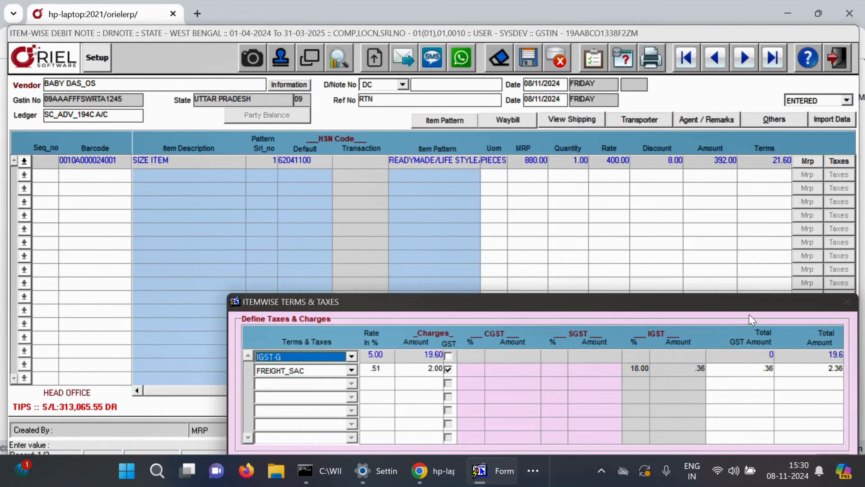
pyautogui.moveTo(742, 307); pyautogui.dragTo(665, 199)
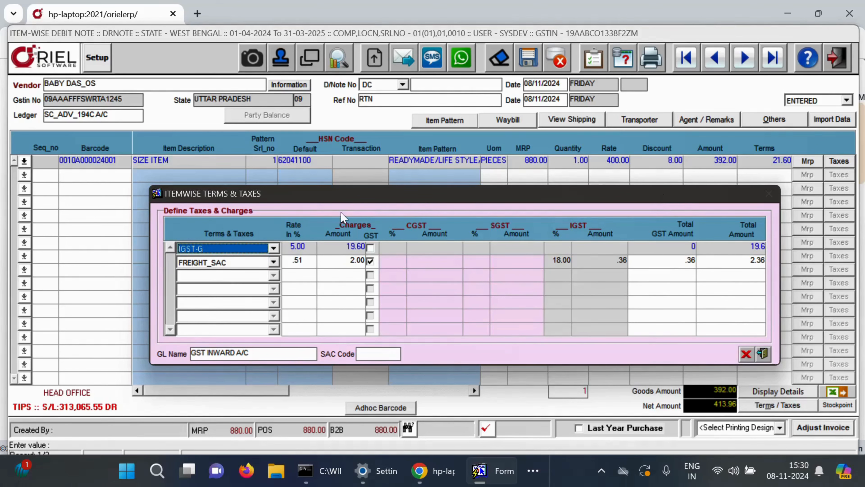
pyautogui.click(762, 355)
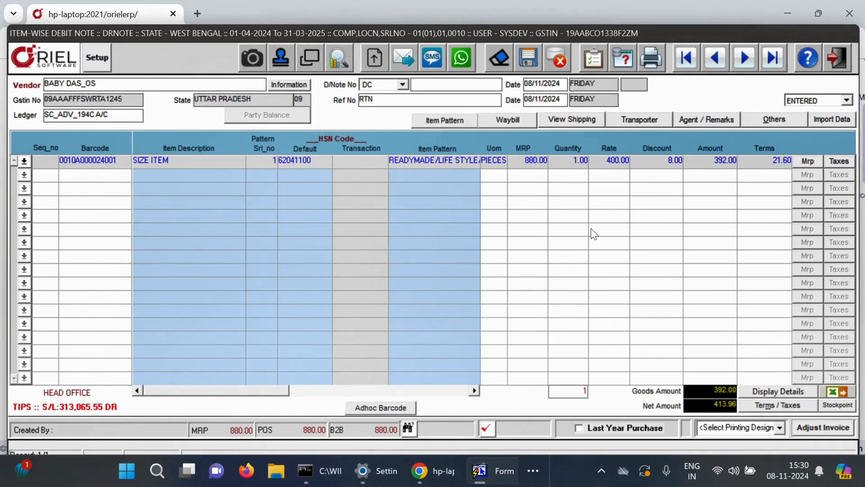
pyautogui.press('F10')
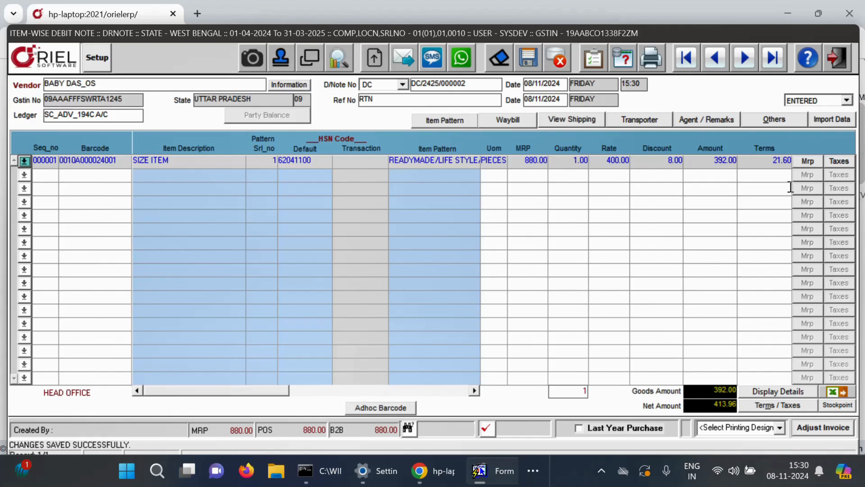
# Step: Add a DISCOUNT term at a rate of 10% to the debit note's document-wise terms and taxes
pyautogui.click(777, 405)
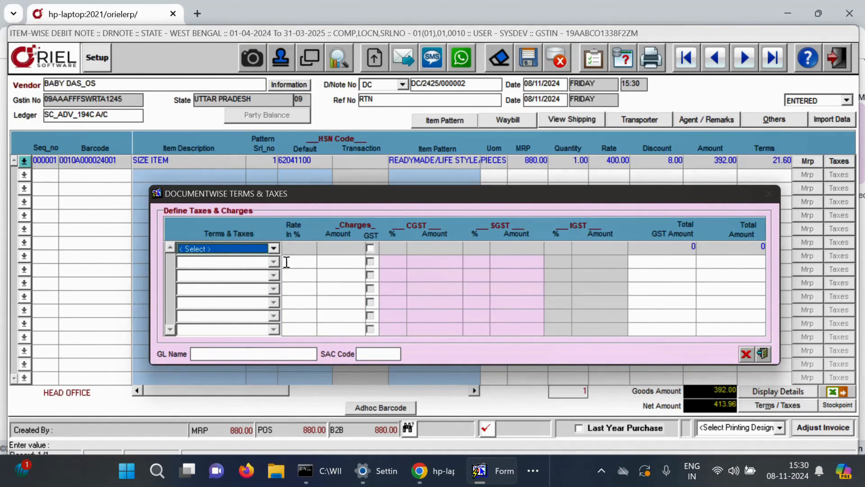
pyautogui.click(284, 259)
pyautogui.click(274, 248)
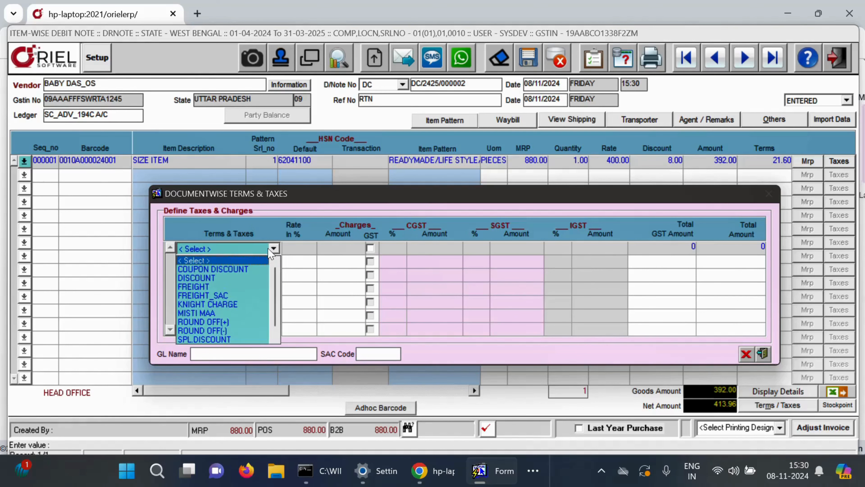
pyautogui.click(237, 278)
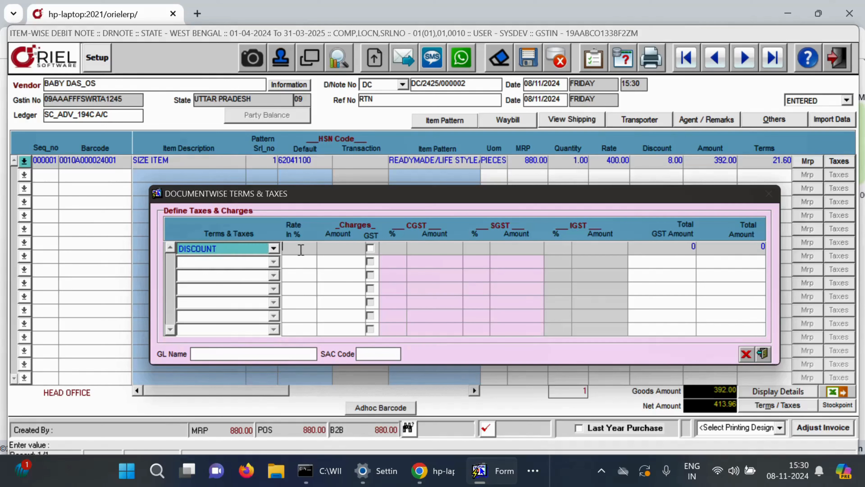
pyautogui.write('10 .00')
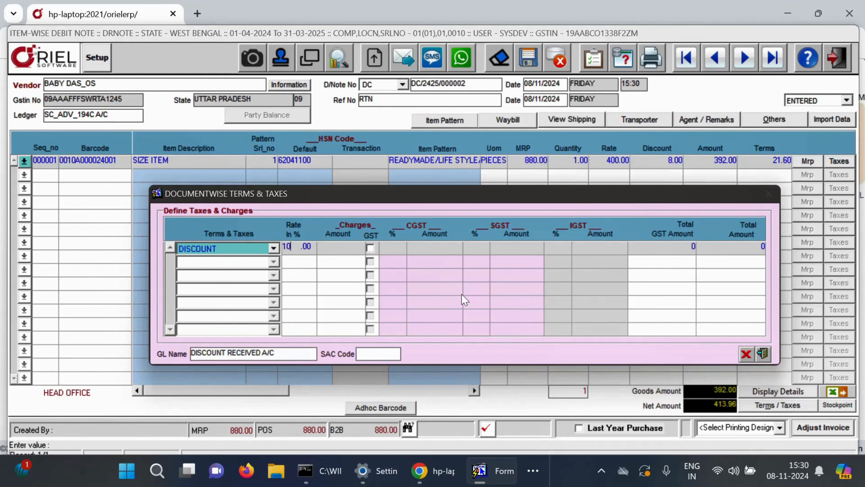
pyautogui.press('BackSpace')
pyautogui.press('Delete')
pyautogui.press('Delete')
pyautogui.press('Delete')
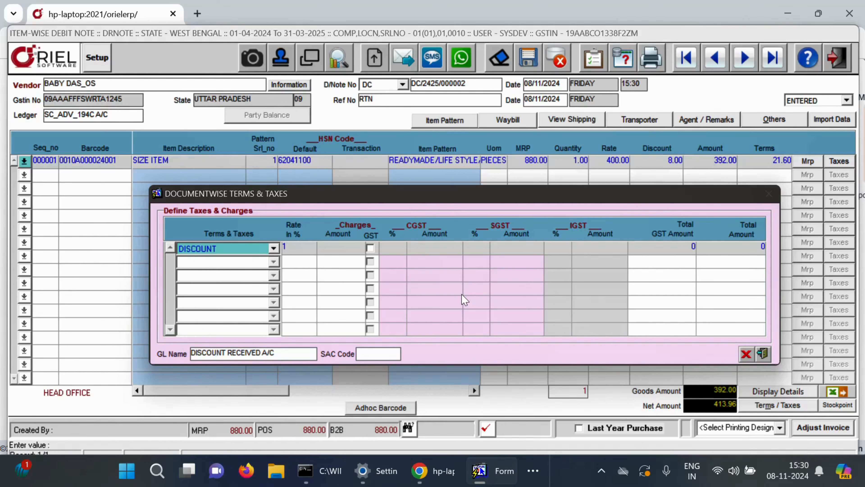
pyautogui.write('0')
pyautogui.press('Tab')
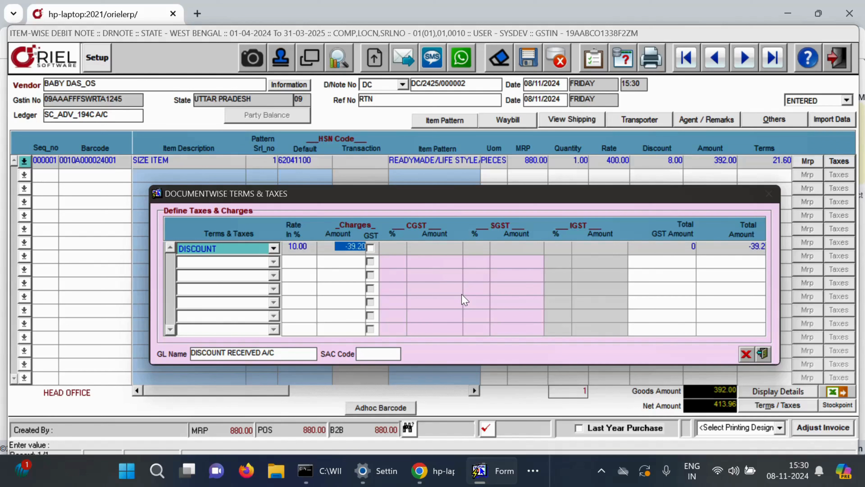
# Step: Apply GST to the document-wise discount and save the debit note
pyautogui.click(370, 247)
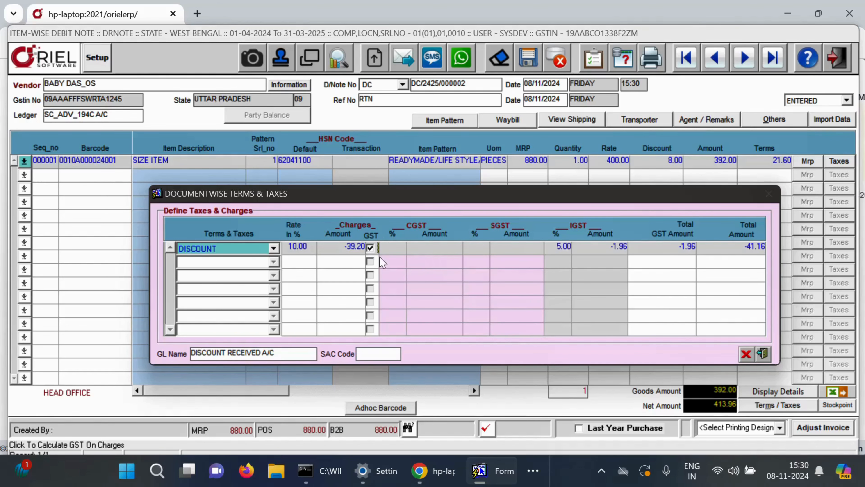
pyautogui.click(762, 353)
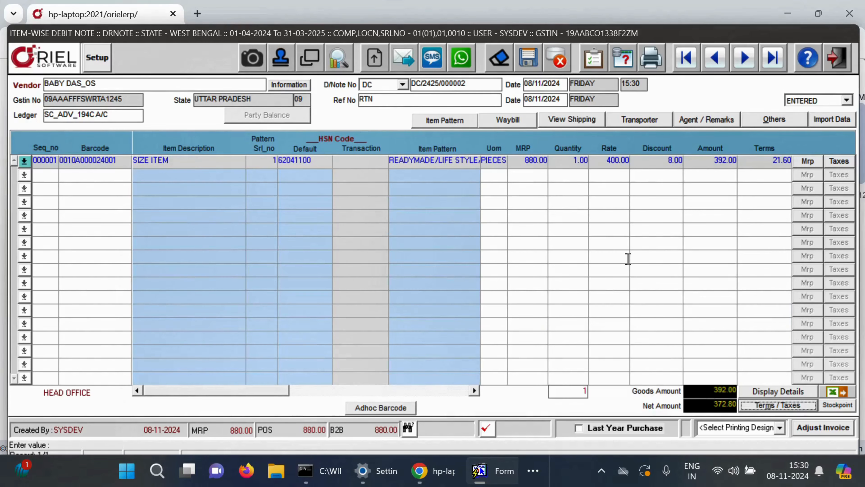
pyautogui.press('F10')
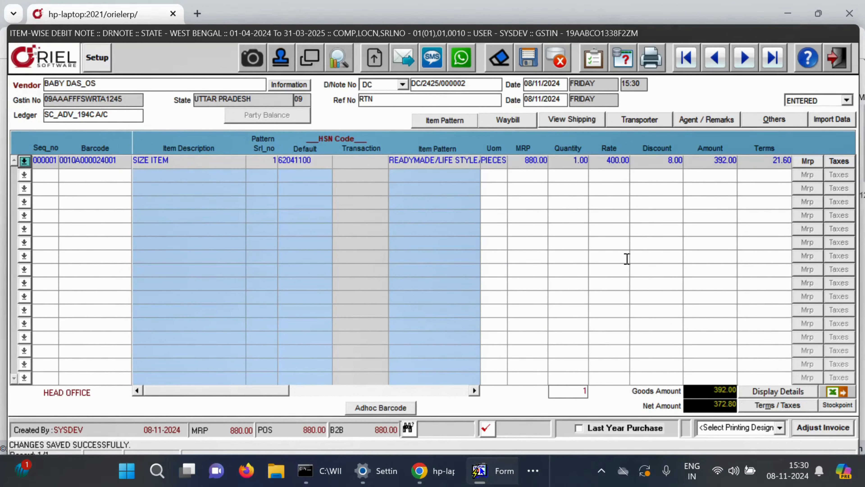
# Step: Reopen the document-wise terms and taxes to check the discount, close them and save again
pyautogui.click(779, 409)
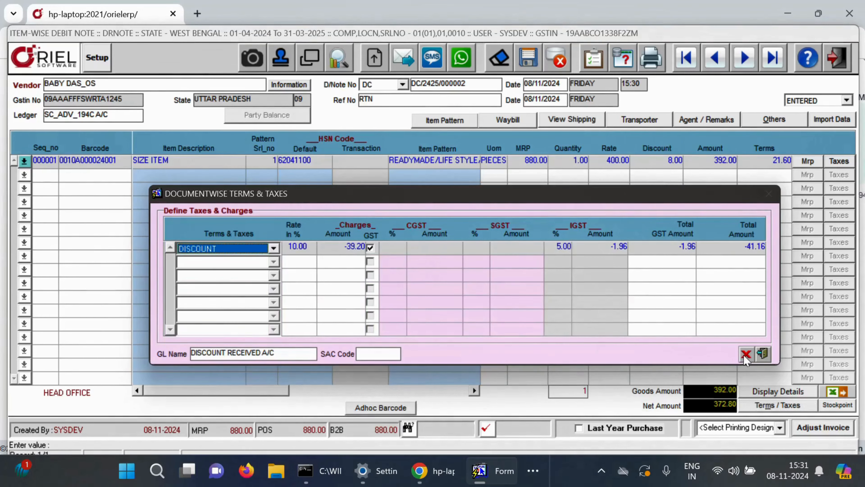
pyautogui.click(745, 354)
pyautogui.click(763, 353)
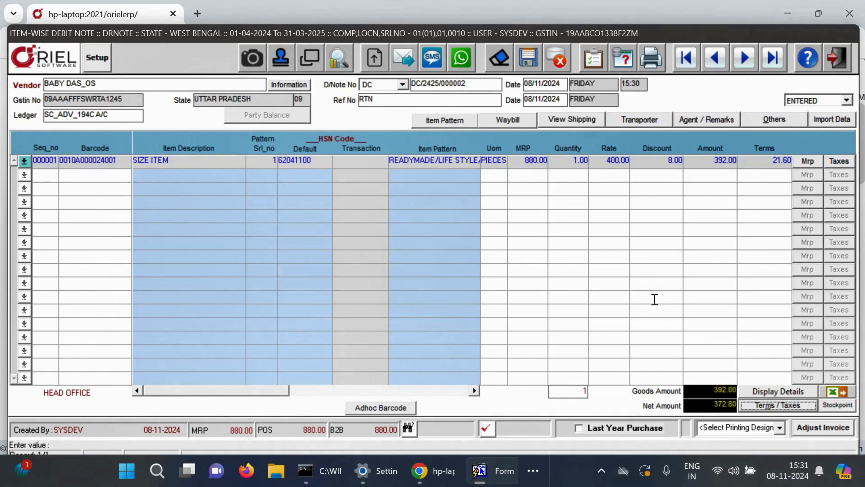
pyautogui.press('F10')
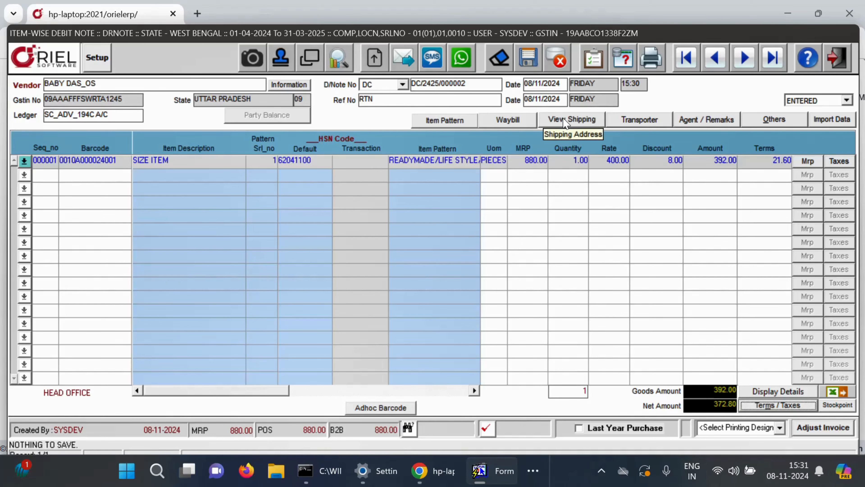
# Step: Review the debit note's shipping address, including its list of values, and its transporter details, then close both
pyautogui.click(564, 121)
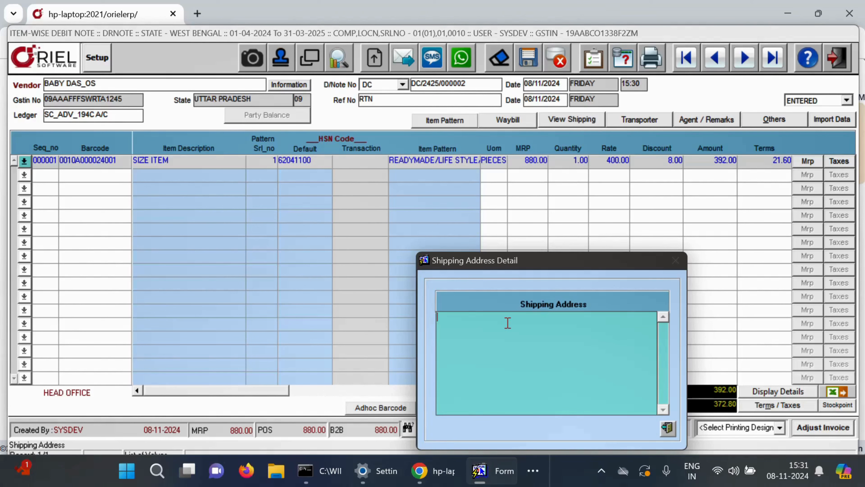
pyautogui.press('F9')
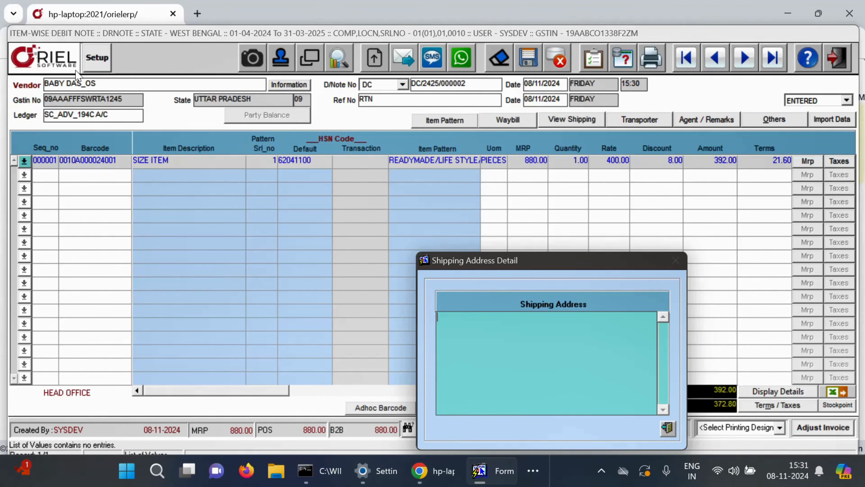
pyautogui.click(668, 428)
pyautogui.click(647, 124)
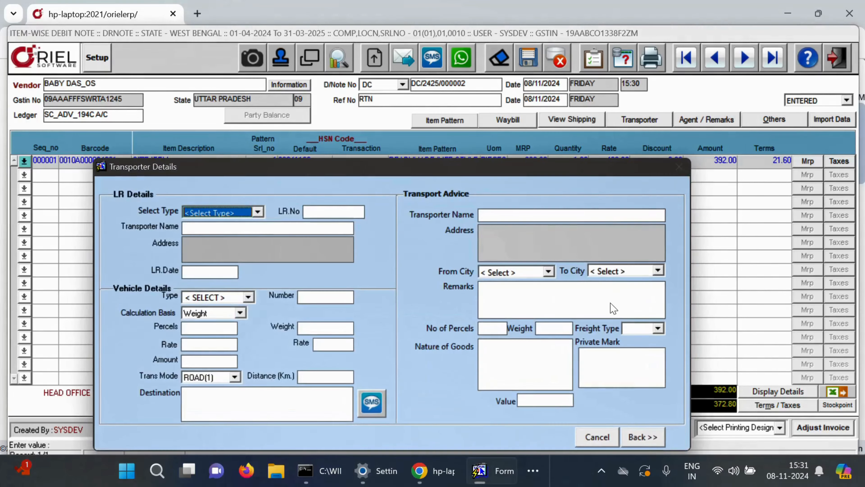
pyautogui.click(654, 435)
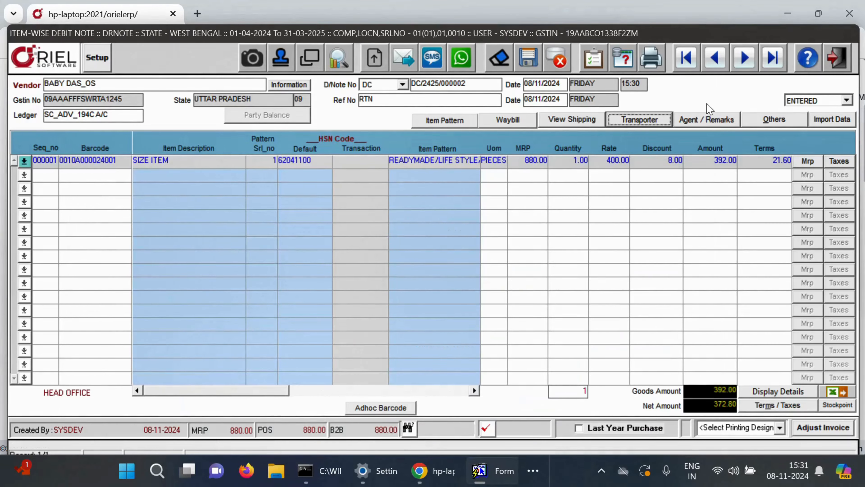
# Step: Review the debit note's agent and remarks details and its other information, closing both without changes
pyautogui.click(708, 119)
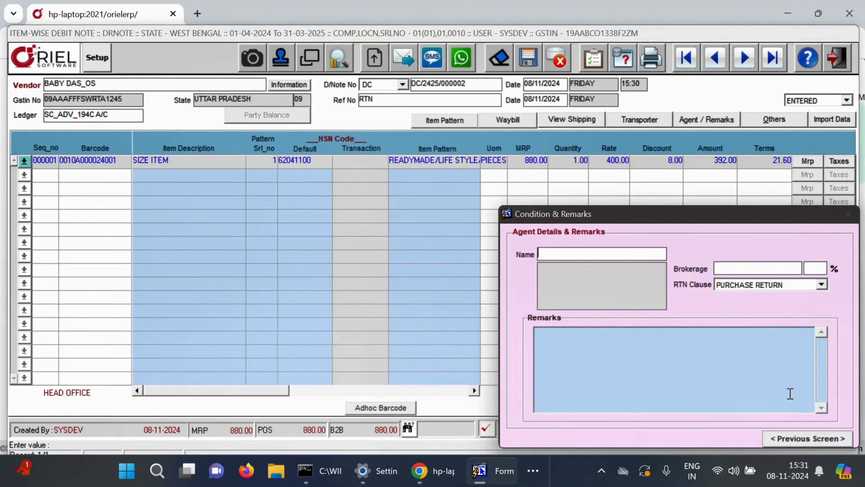
pyautogui.click(824, 442)
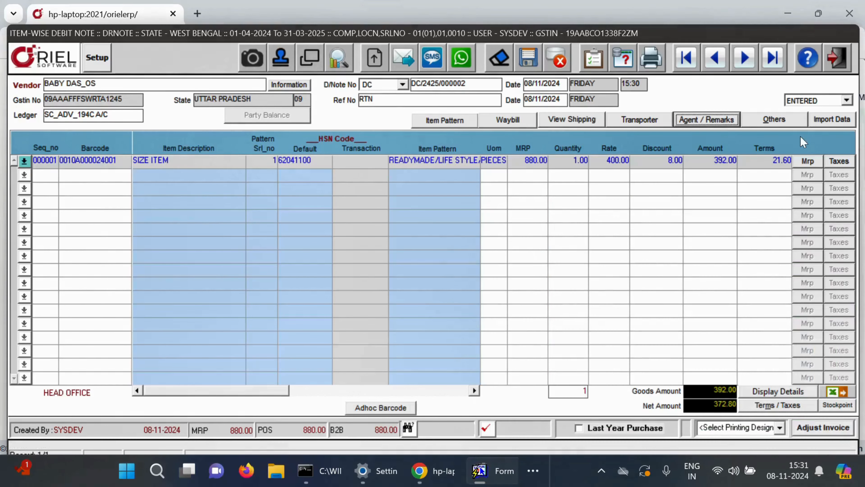
pyautogui.click(779, 122)
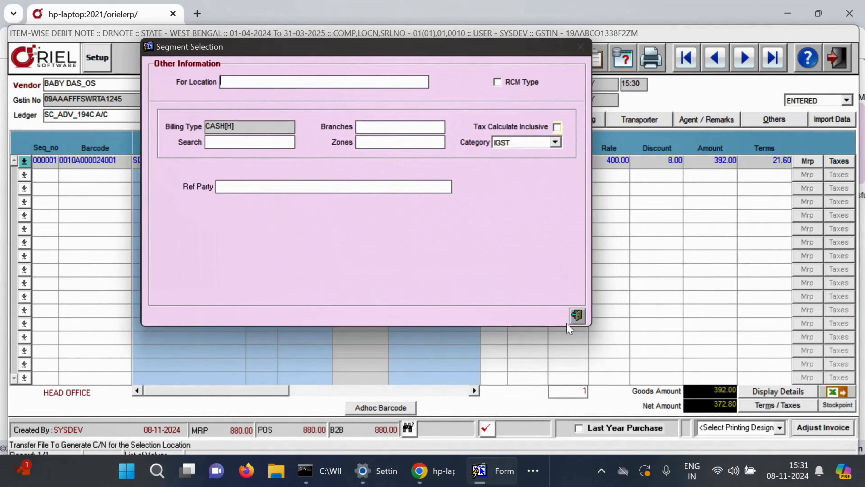
pyautogui.click(576, 315)
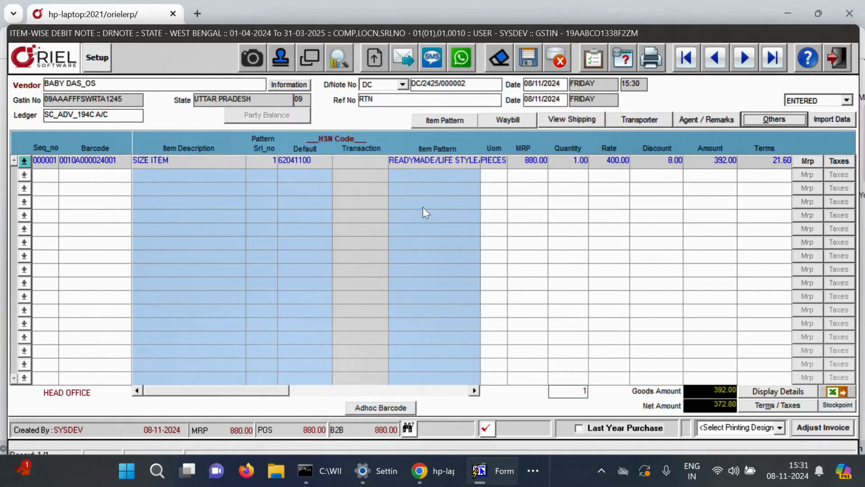
# Step: Check whether the debit note can be adjusted against an invoice, and dismiss the alerts
pyautogui.click(830, 428)
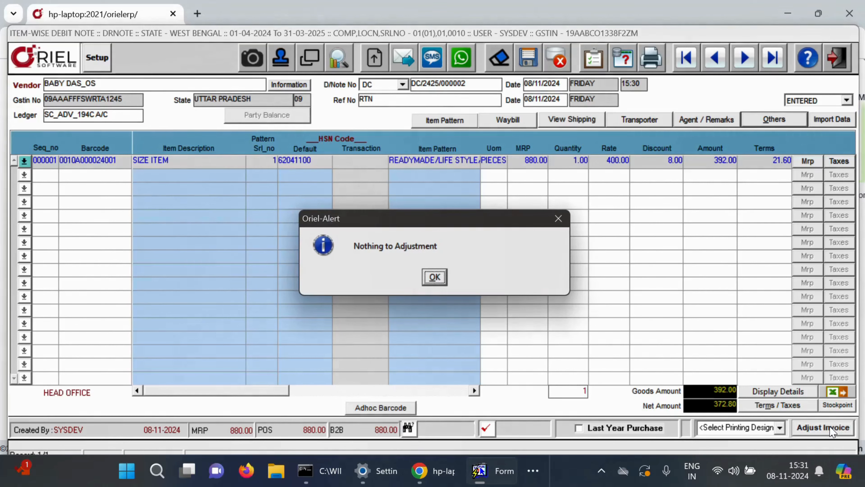
pyautogui.click(434, 277)
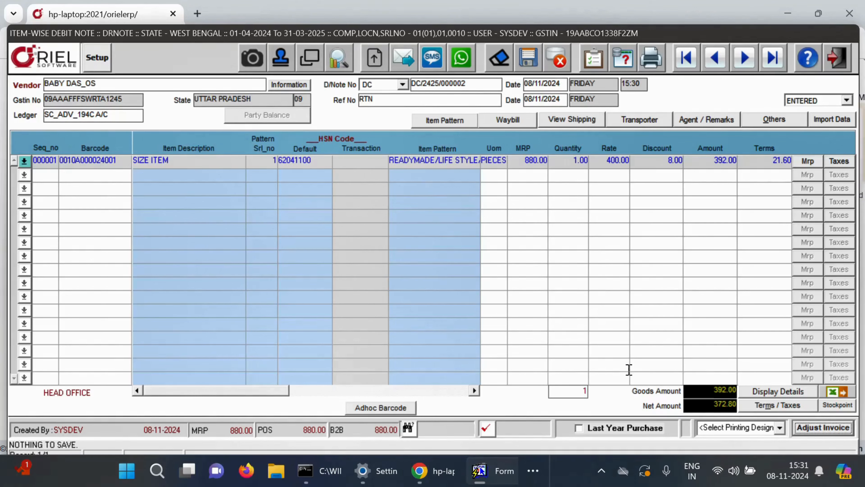
pyautogui.click(814, 431)
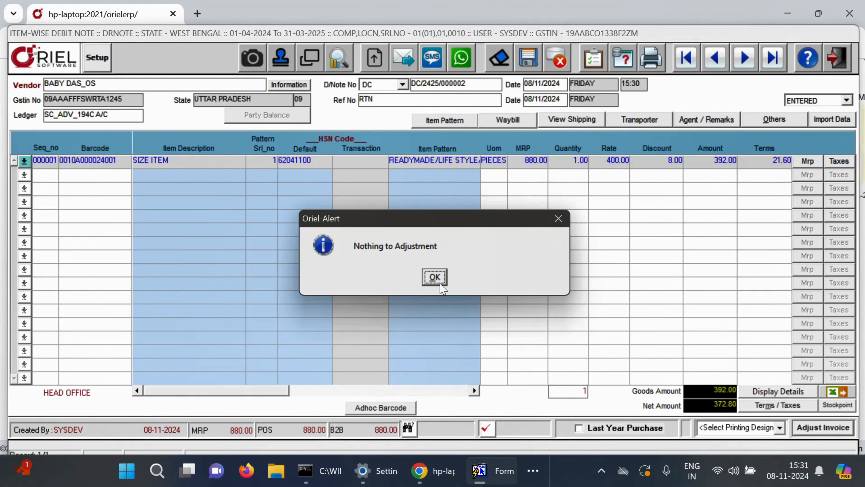
pyautogui.click(434, 276)
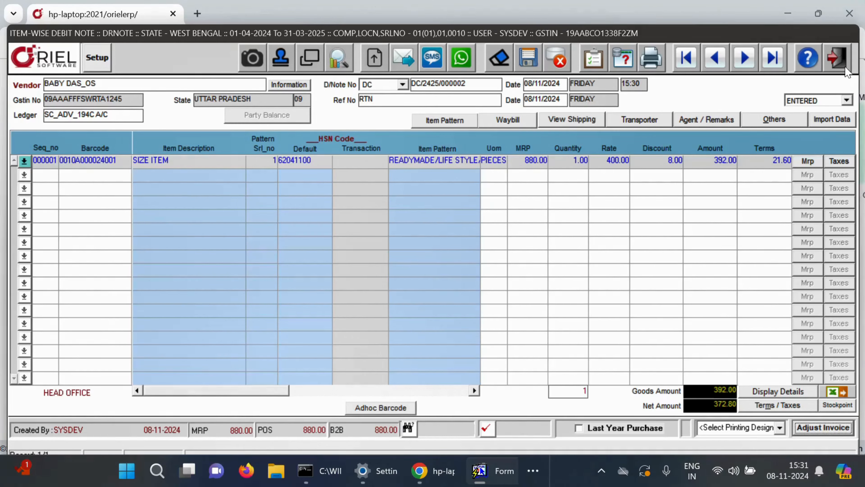
# Step: Close the item-wise debit note and open the Multiple Party debit note form under purchase returns
pyautogui.click(842, 60)
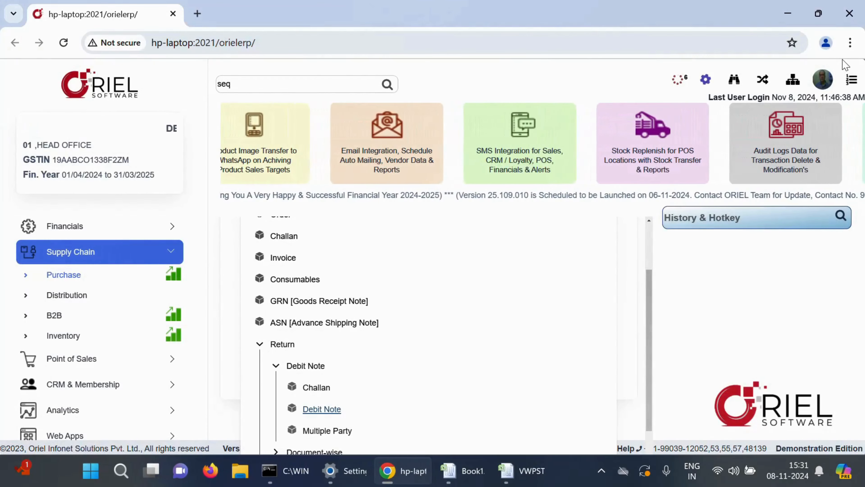
pyautogui.scroll(-2, 375, 341)
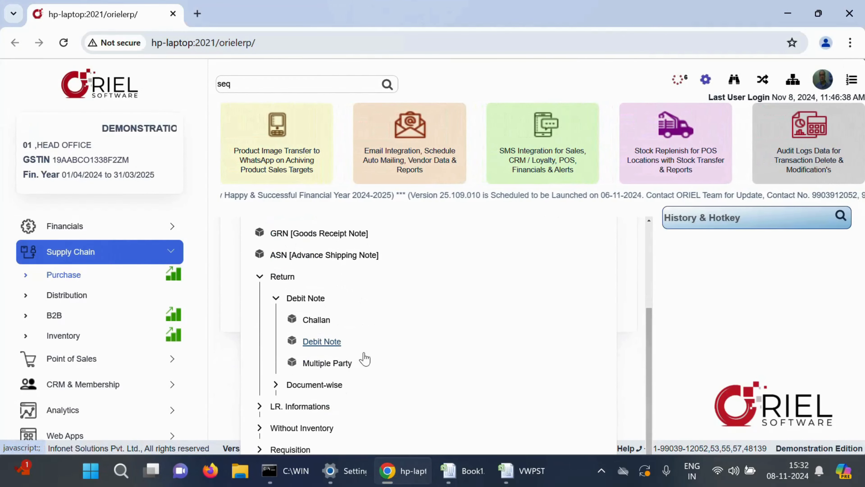
pyautogui.click(324, 364)
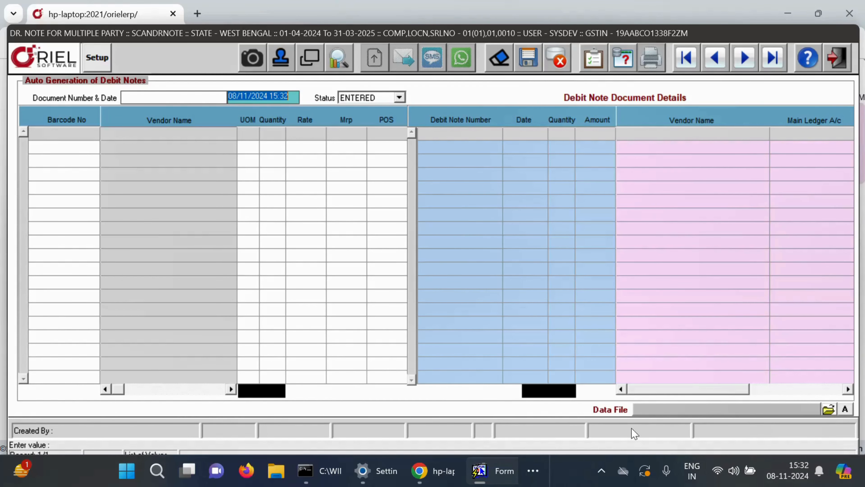
# Step: Switch to the VWPSTOCKVIEW workbook in Excel and copy barcode 0010A000008002 from the pivot table
pyautogui.click(533, 474)
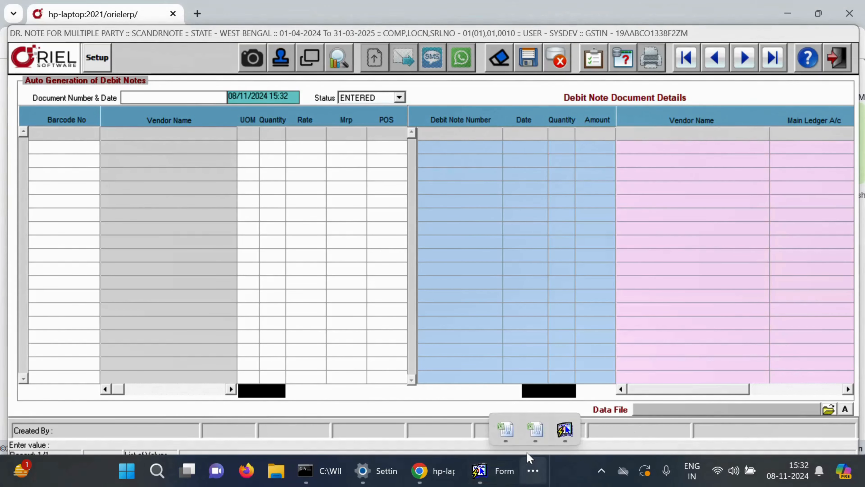
pyautogui.click(532, 433)
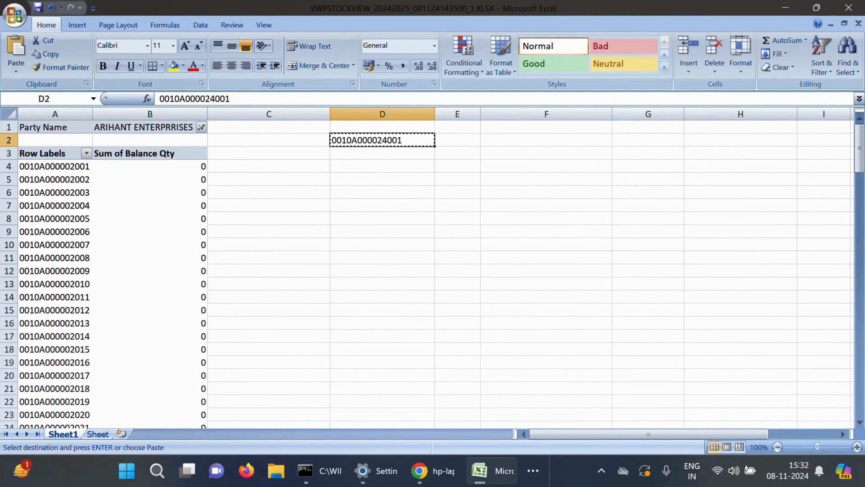
pyautogui.scroll(-19, 320, 262)
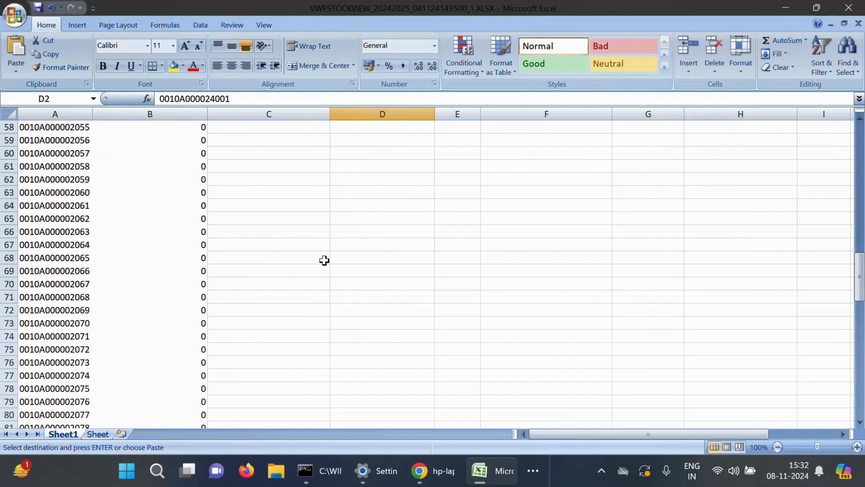
pyautogui.scroll(-13, 324, 260)
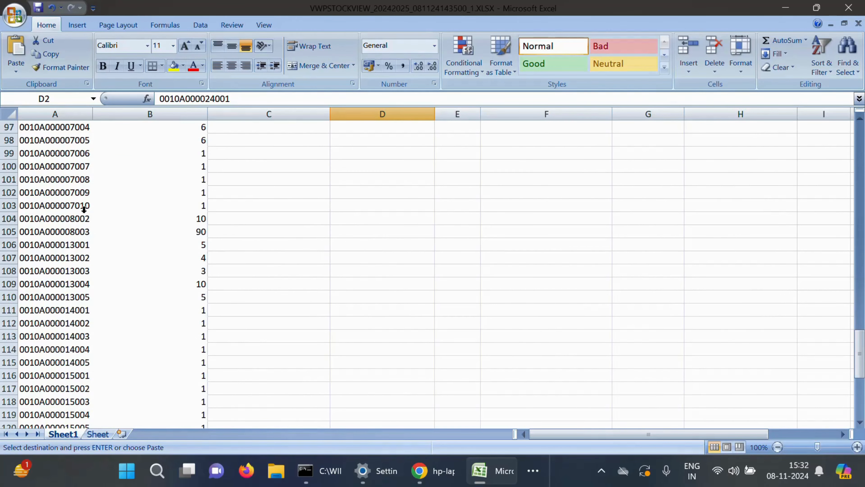
pyautogui.click(83, 214)
pyautogui.hotkey('ctrl', 'c')
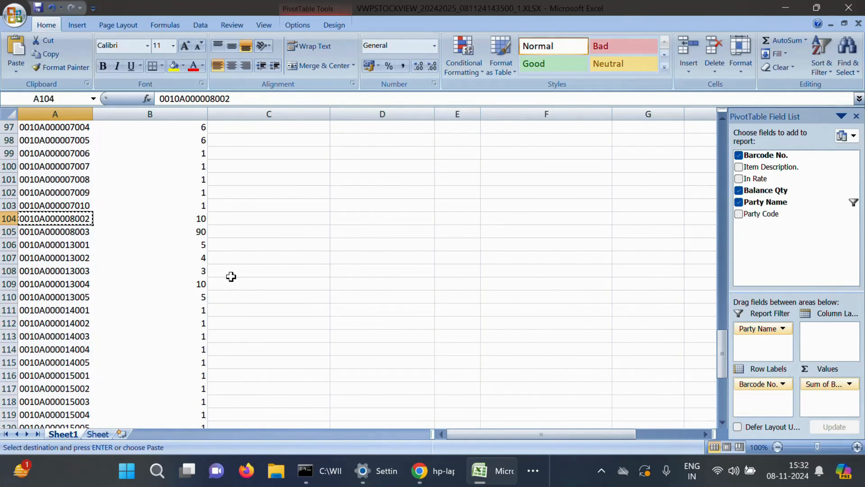
# Step: Switch back to the multiple-party debit note form and try to enter its first barcode row
pyautogui.click(435, 472)
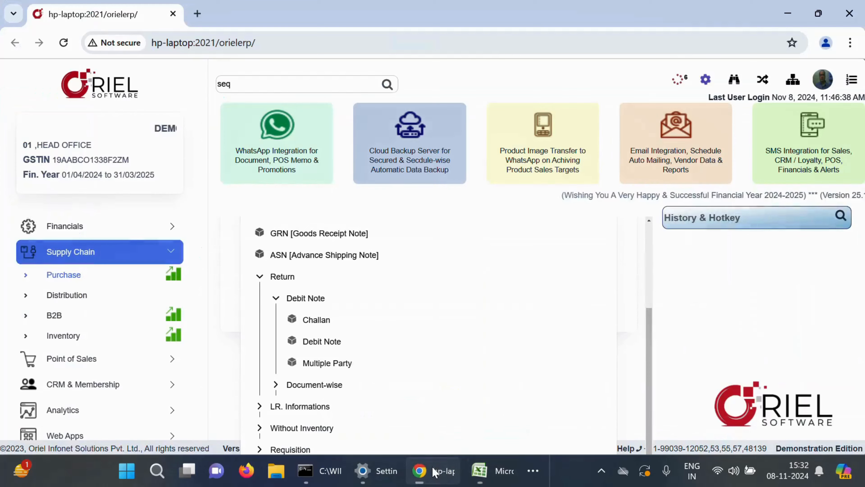
pyautogui.click(540, 470)
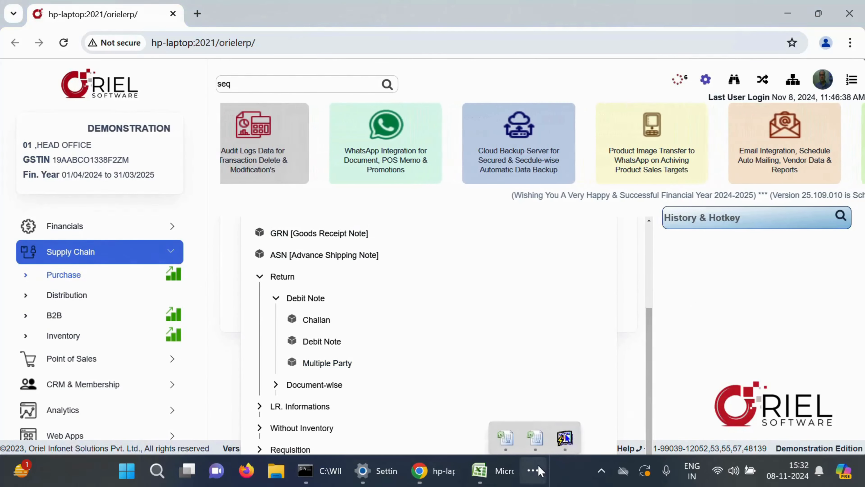
pyautogui.click(565, 436)
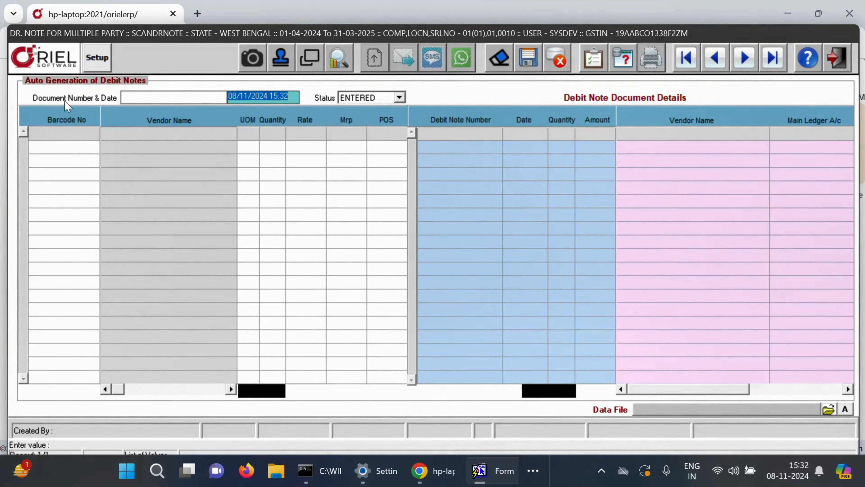
pyautogui.click(61, 131)
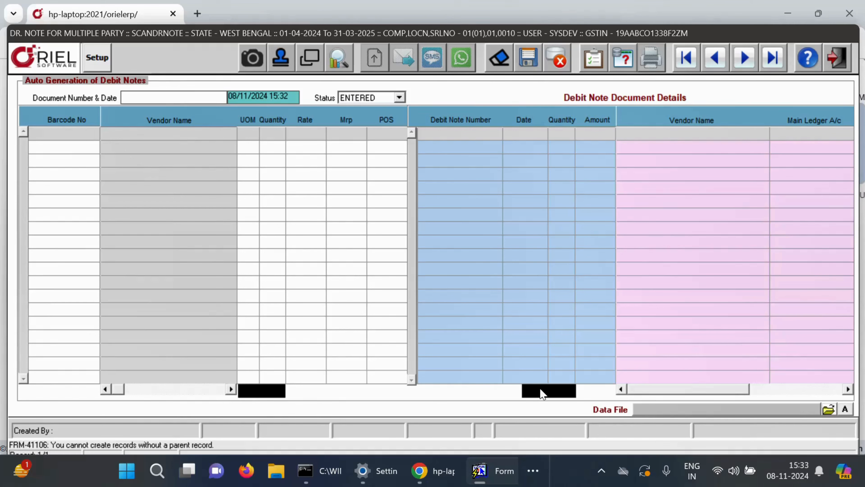
# Step: Check the copied barcode in the Excel stock workbook and return to the debit note form
pyautogui.click(543, 470)
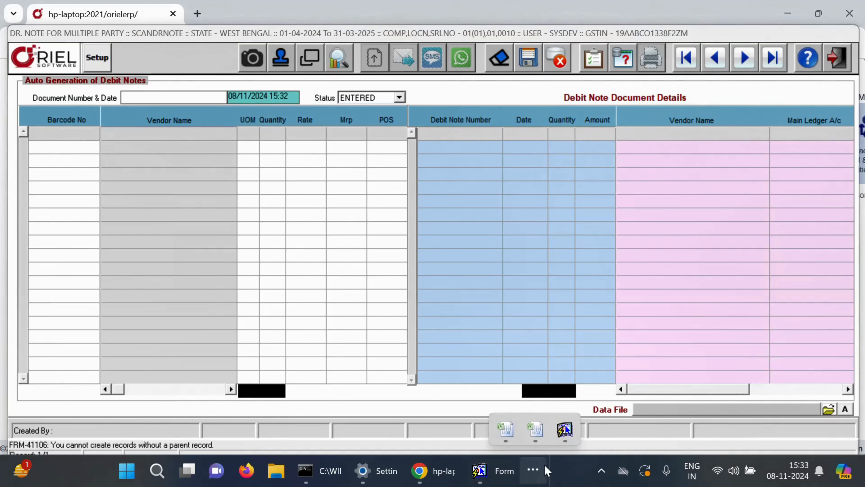
pyautogui.click(534, 429)
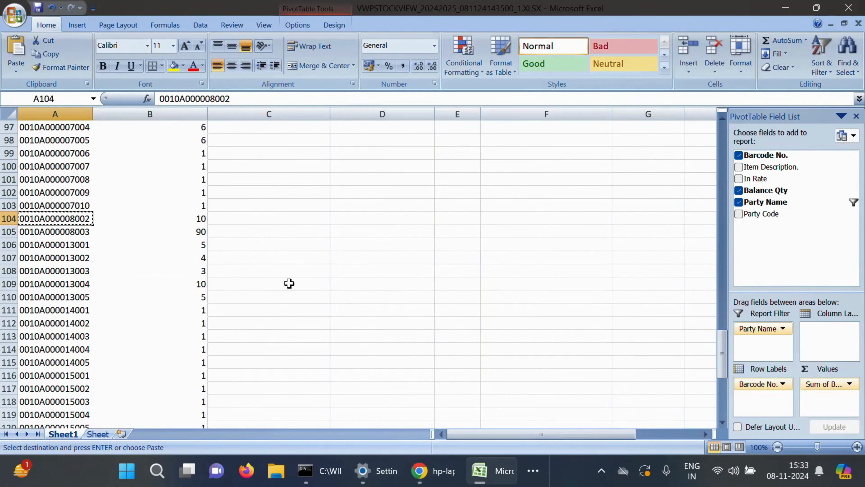
pyautogui.click(533, 470)
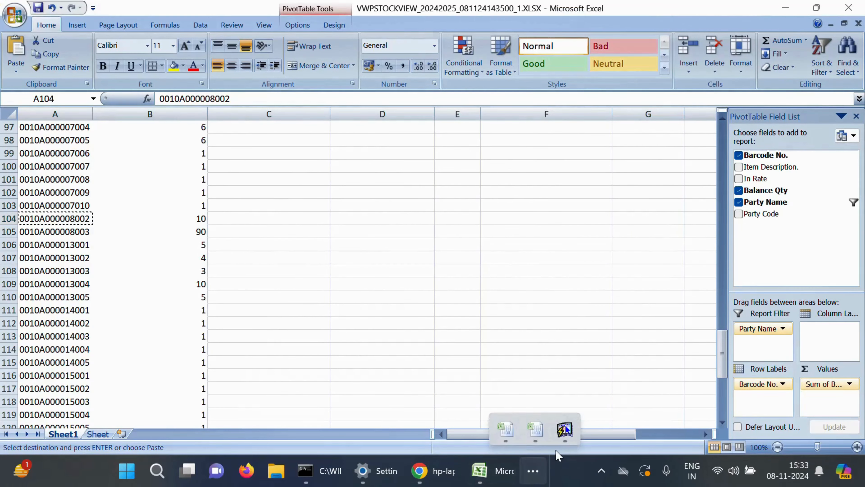
pyautogui.click(564, 429)
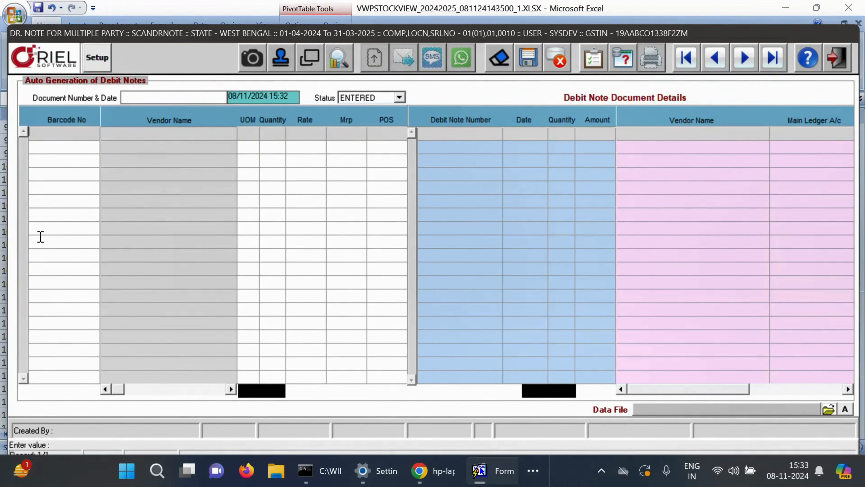
# Step: Try to move from the document number and date header into the first barcode row of the multiple-party debit note
pyautogui.click(153, 206)
pyautogui.press('Tab')
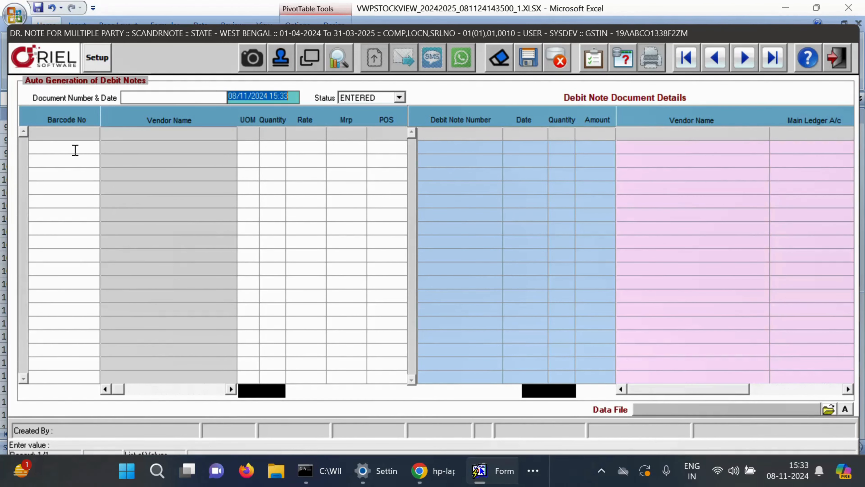
pyautogui.click(66, 129)
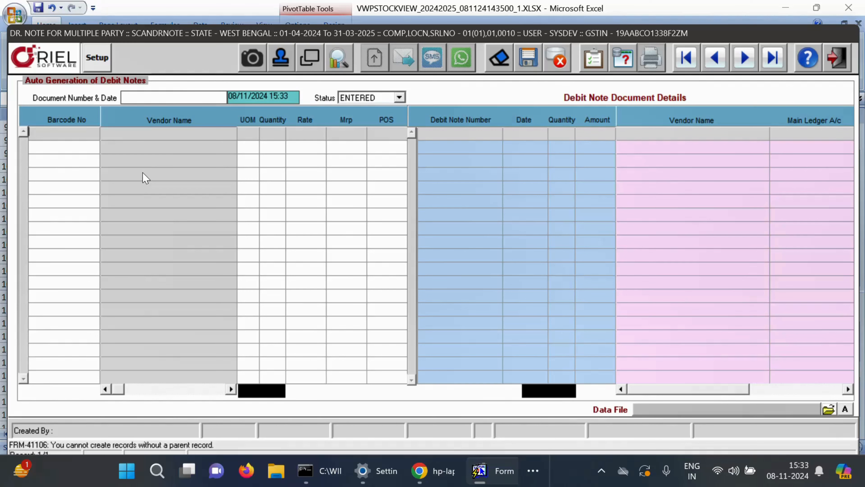
pyautogui.press('Tab')
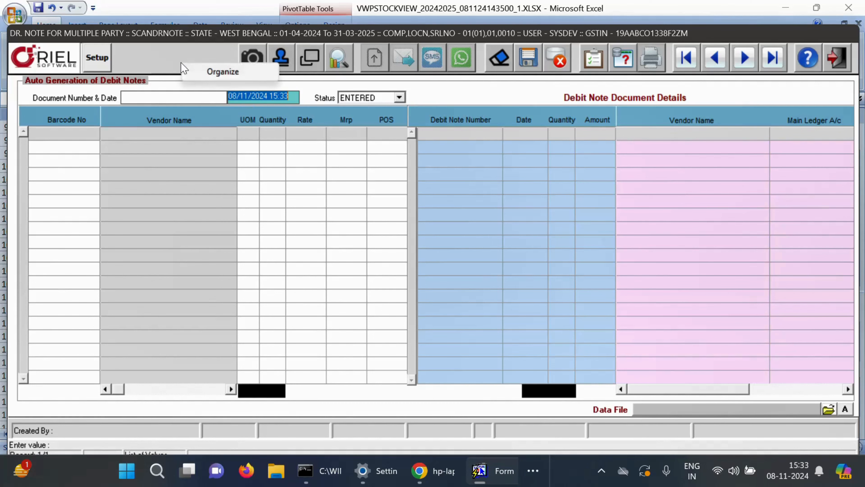
pyautogui.click(184, 67)
pyautogui.click(435, 280)
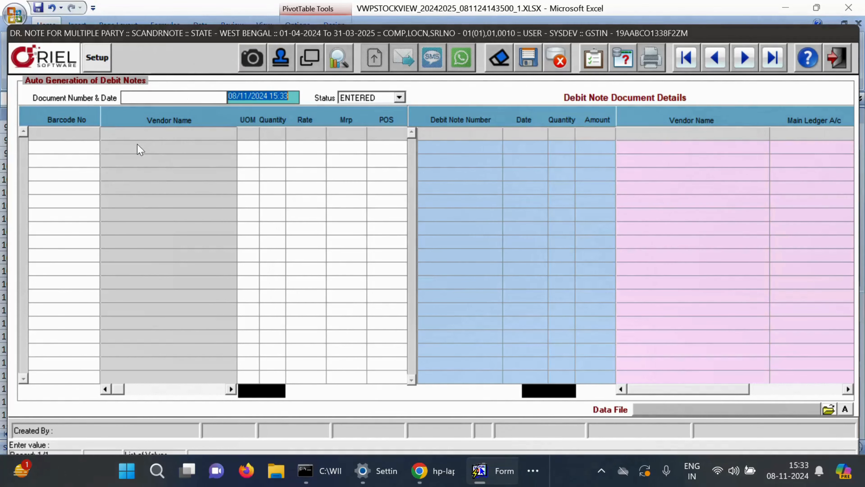
pyautogui.click(90, 130)
pyautogui.click(113, 133)
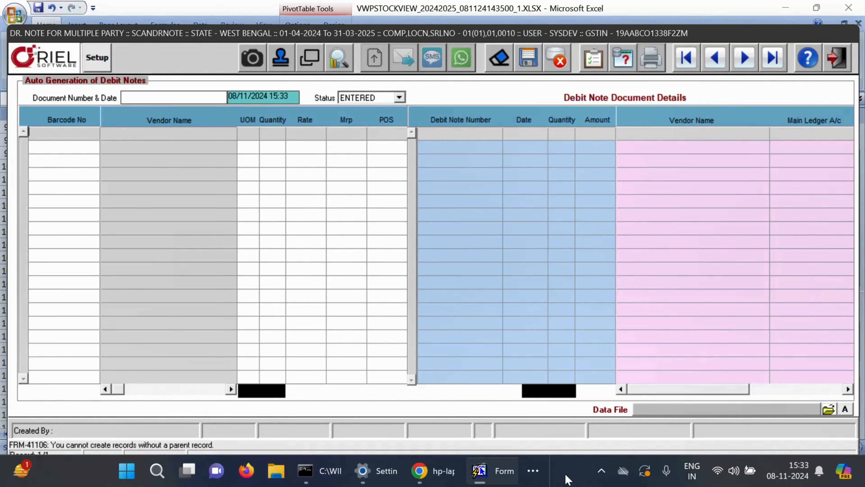
pyautogui.click(601, 469)
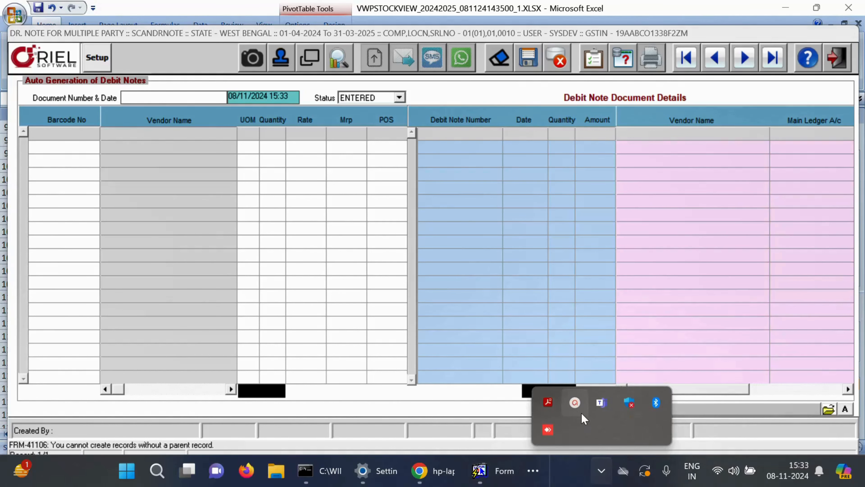
pyautogui.click(575, 403)
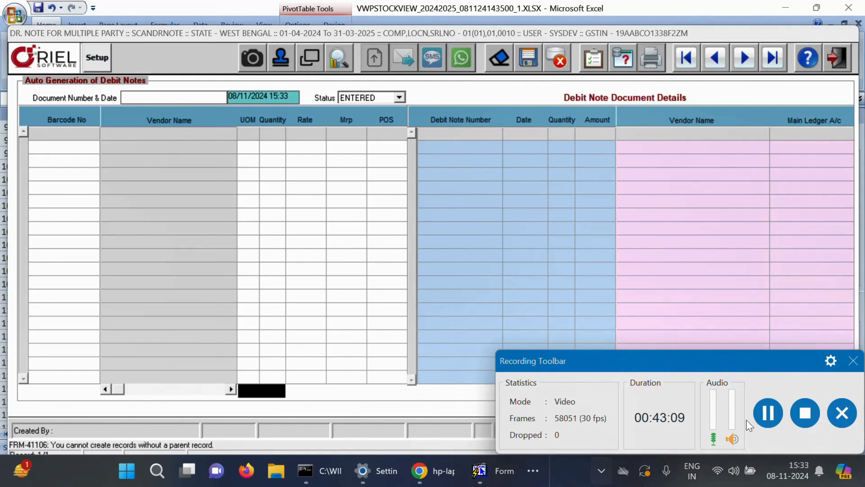
# Step: Enter barcode 0010A000008002 in the first row of the multiple-party debit note and set its quantity to 10
pyautogui.moveTo(740, 360); pyautogui.dragTo(678, 467)
pyautogui.click(59, 134)
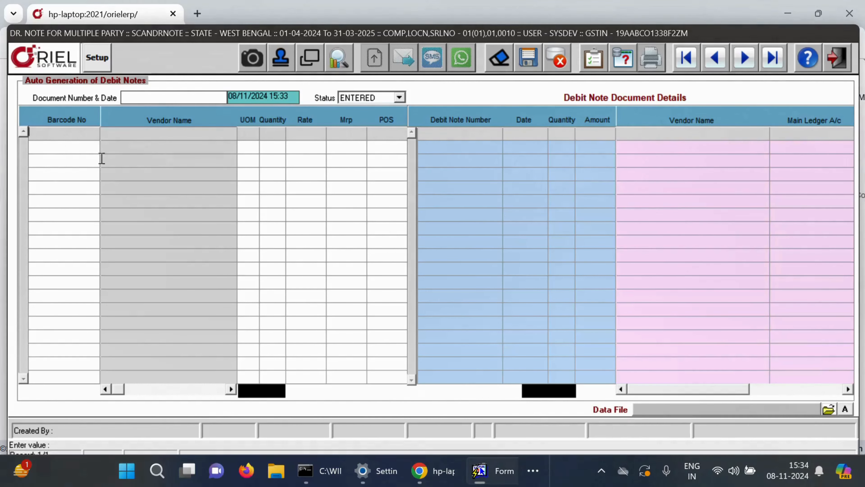
pyautogui.write('0010A000008002')
pyautogui.press('Return')
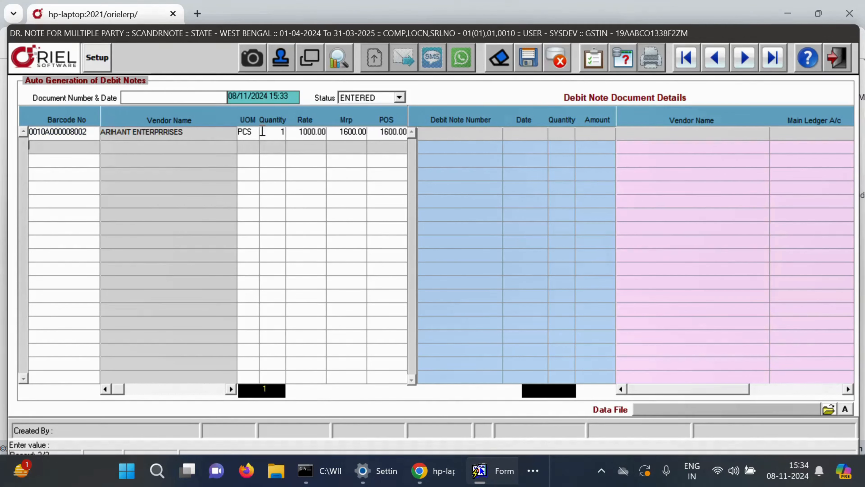
pyautogui.click(271, 132)
pyautogui.moveTo(271, 133); pyautogui.dragTo(388, 124)
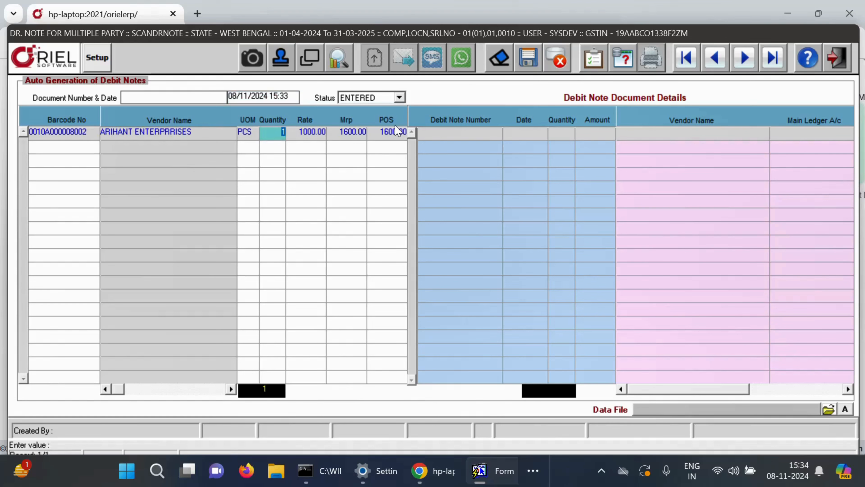
pyautogui.write('10')
pyautogui.press('Return')
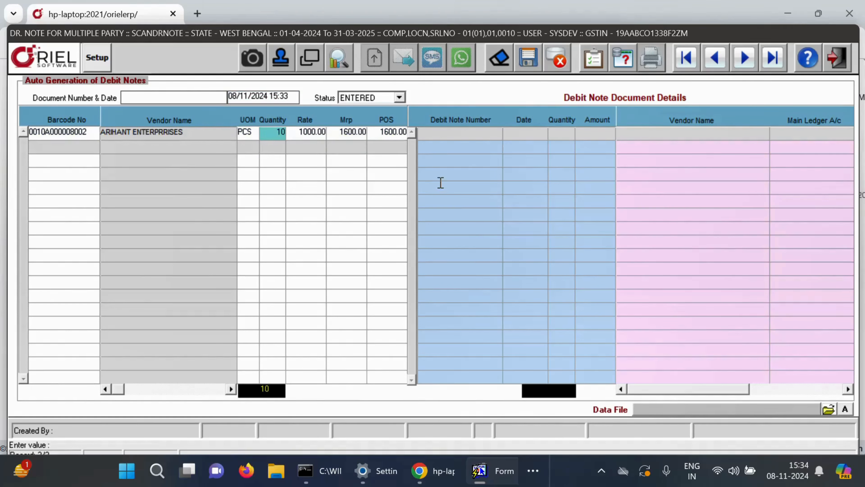
# Step: Switch to the VWPSTOCKVIEW workbook in Excel and filter the pivot table's Party Name to ANADA BAZER PUBLICATION
pyautogui.click(533, 470)
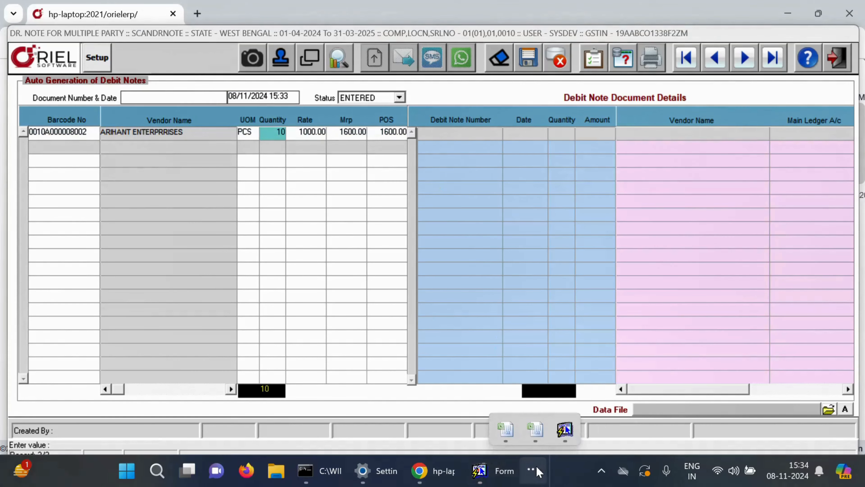
pyautogui.click(530, 440)
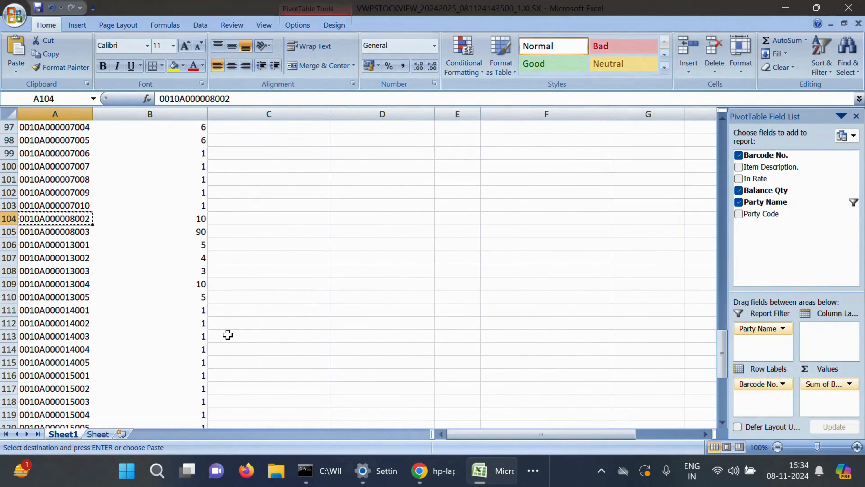
pyautogui.scroll(13, 228, 334)
pyautogui.scroll(19, 228, 334)
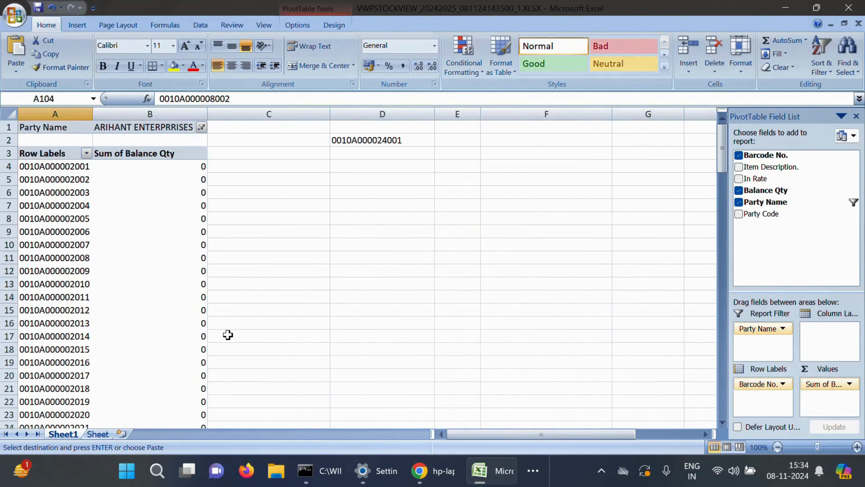
pyautogui.click(202, 127)
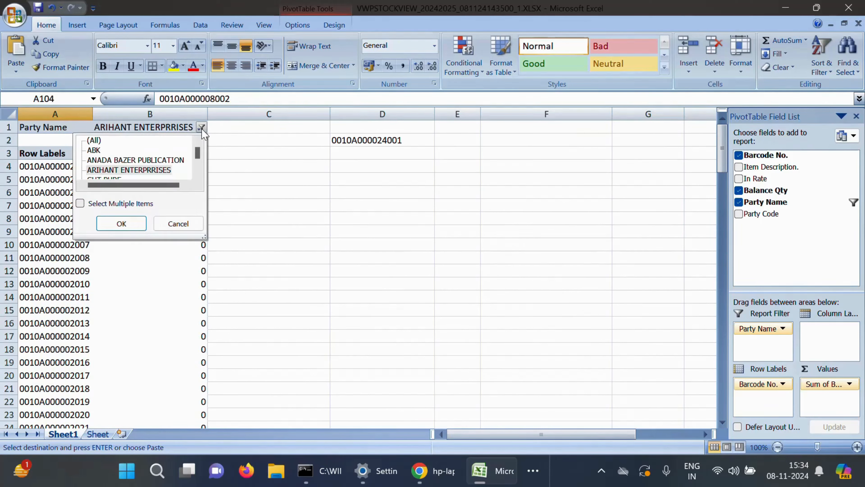
pyautogui.click(123, 159)
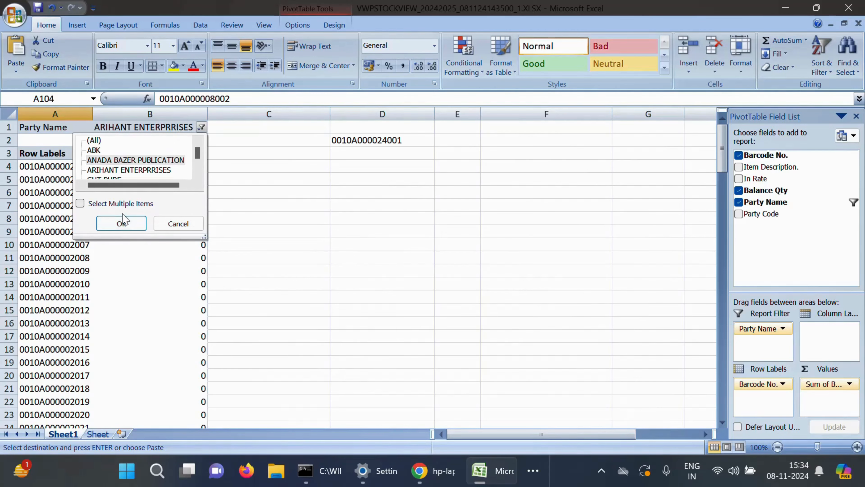
pyautogui.click(122, 223)
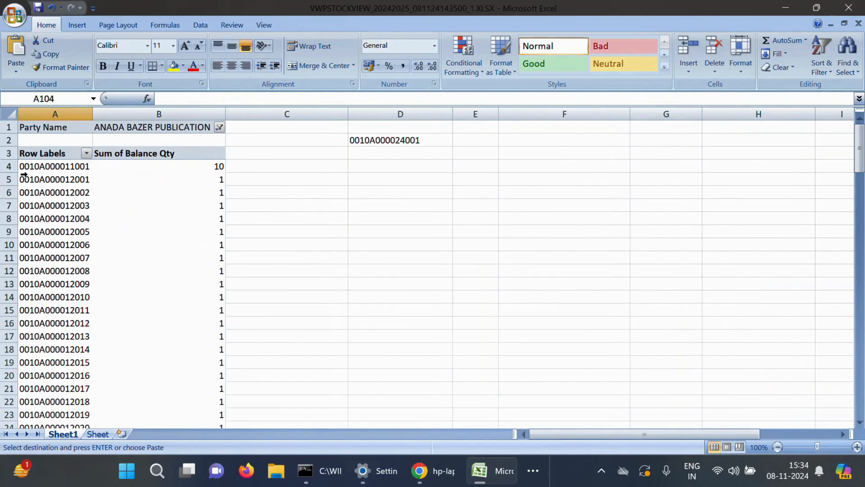
# Step: Copy barcode 0010A000011001 from the pivot table and enter it in the second row of the multiple-party debit note form
pyautogui.click(47, 166)
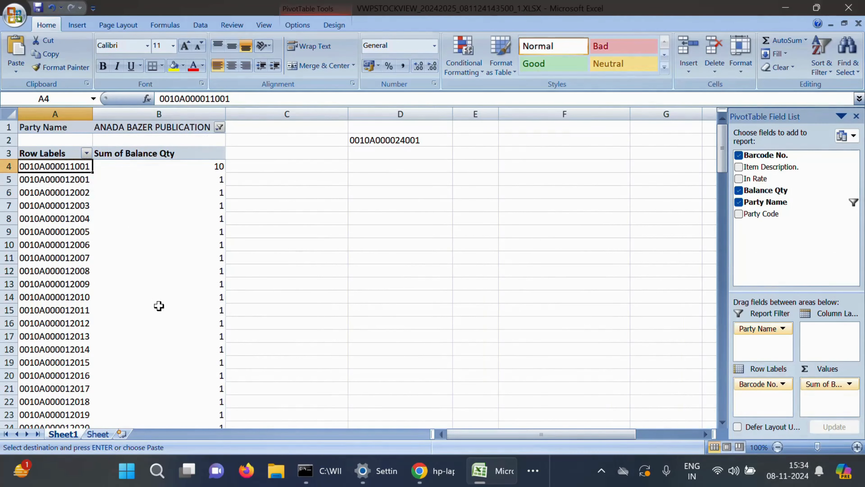
pyautogui.press('Escape')
pyautogui.hotkey('ctrl', 'c')
pyautogui.click(441, 471)
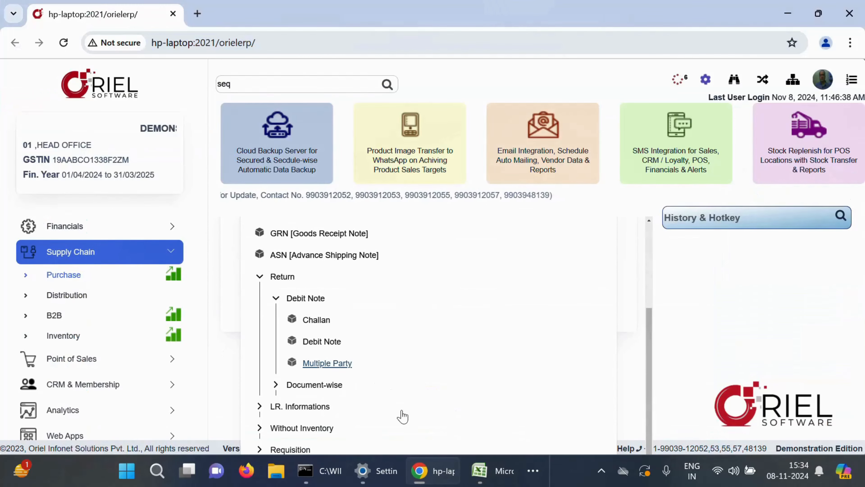
pyautogui.click(533, 470)
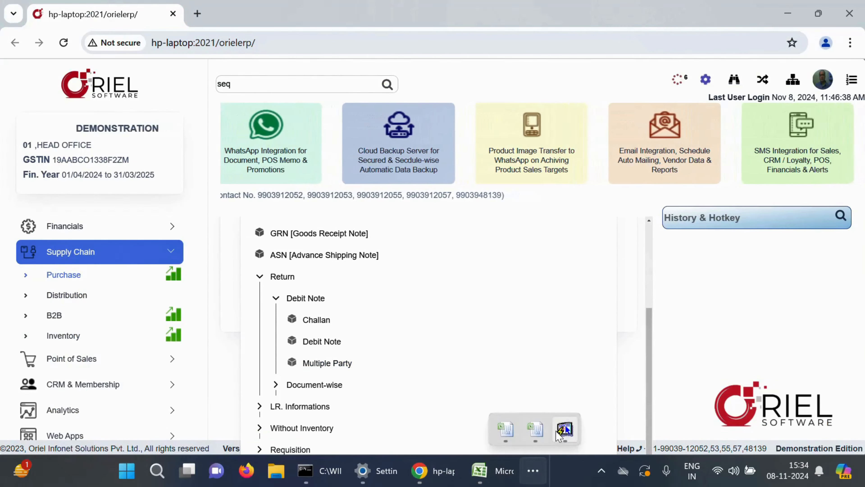
pyautogui.click(565, 425)
pyautogui.hotkey('ctrl', 'v')
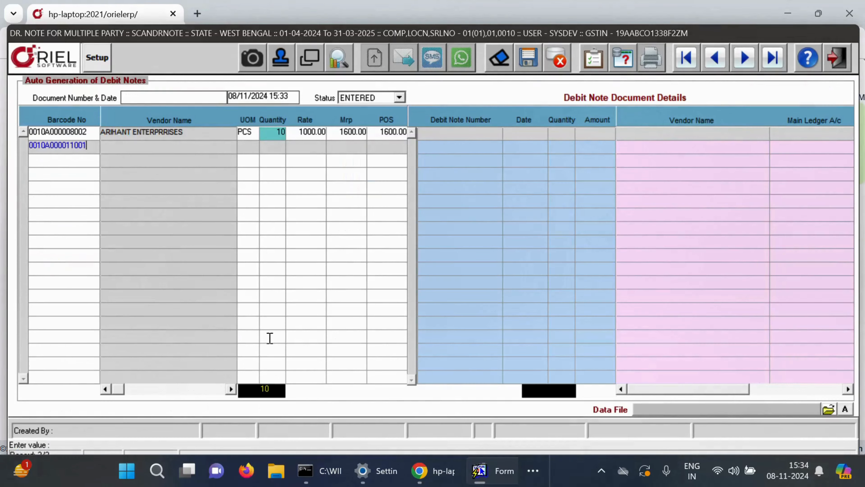
pyautogui.press('Return')
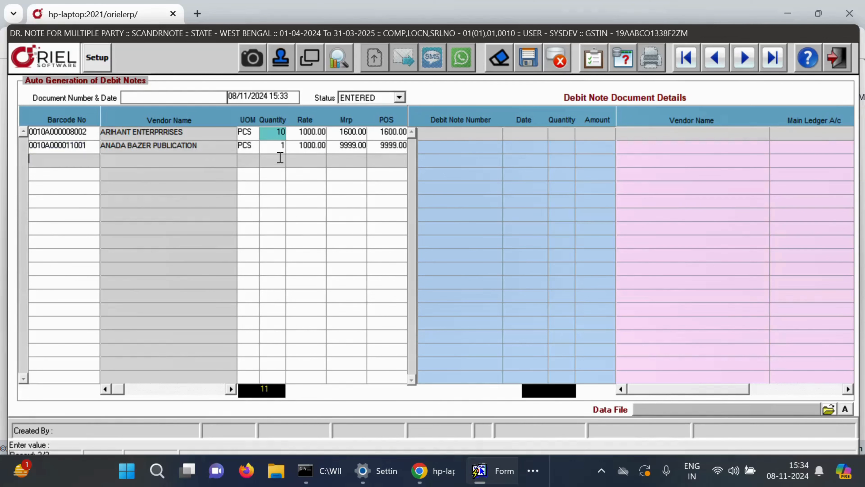
# Step: Set the ANADA BAZER PUBLICATION row's quantity to 2 and save the document to generate the debit notes
pyautogui.click(279, 147)
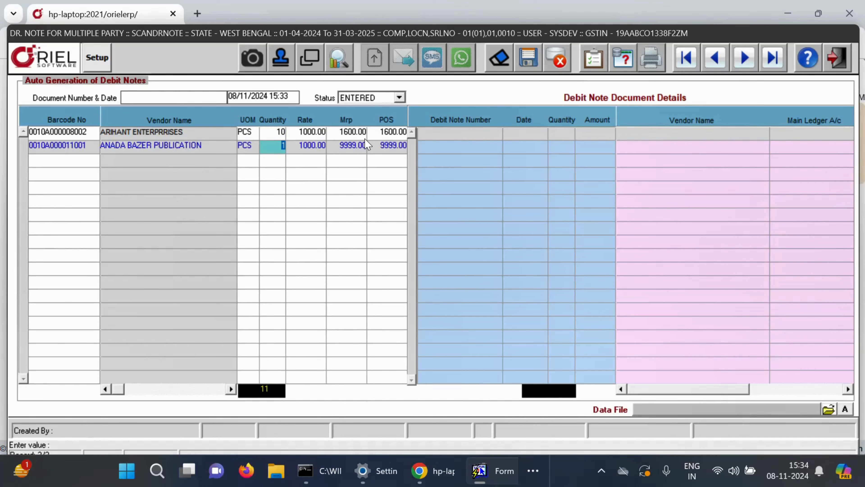
pyautogui.write('2')
pyautogui.press('Return')
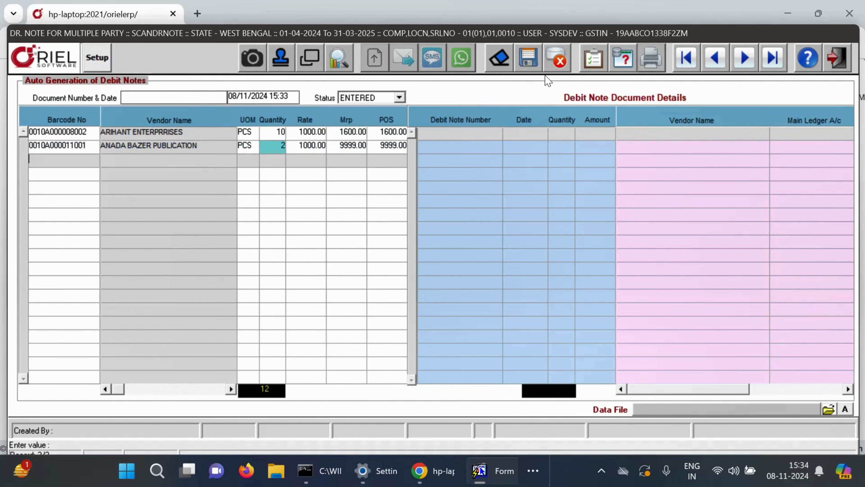
pyautogui.click(531, 60)
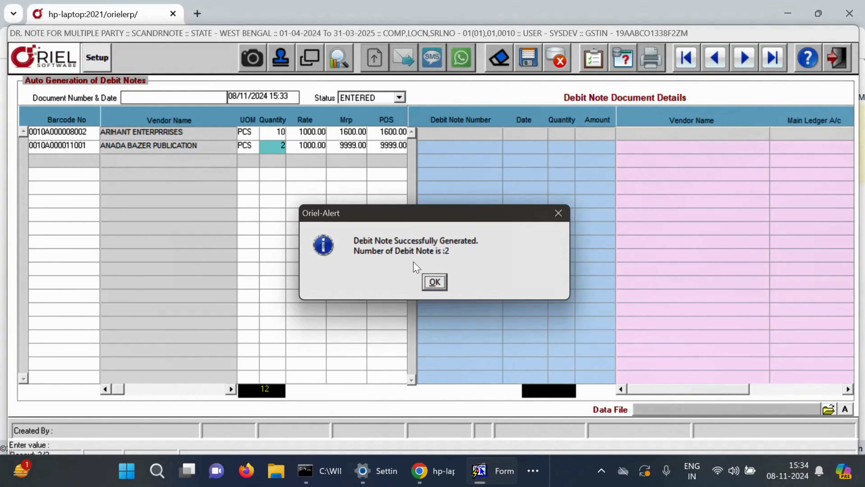
pyautogui.click(430, 283)
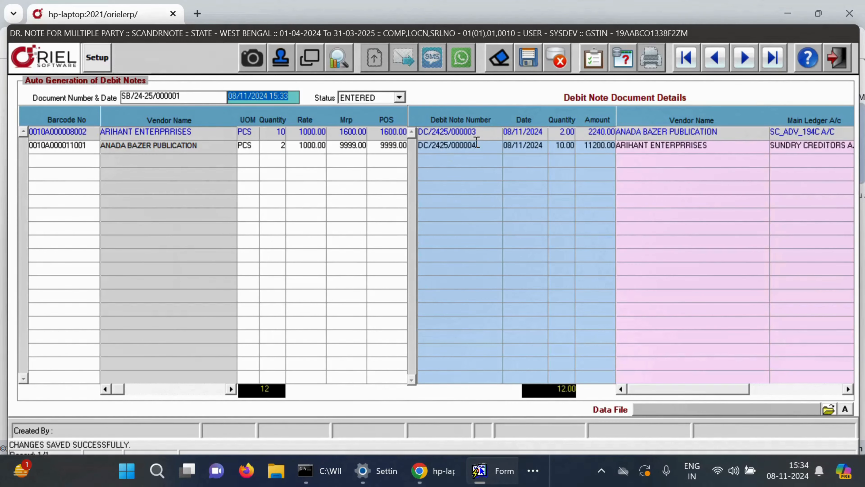
# Step: Examine the generated debit note rows for both vendors, ending on the ANADA BAZER PUBLICATION note
pyautogui.click(478, 133)
pyautogui.click(472, 146)
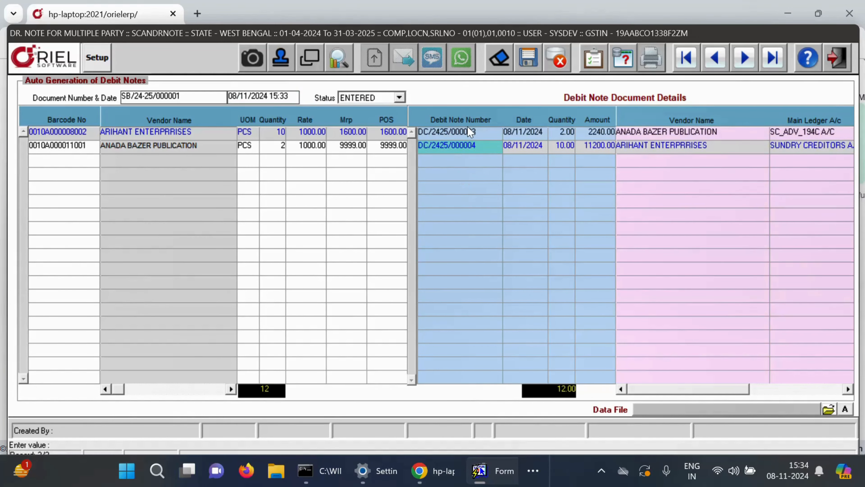
pyautogui.doubleClick(467, 134)
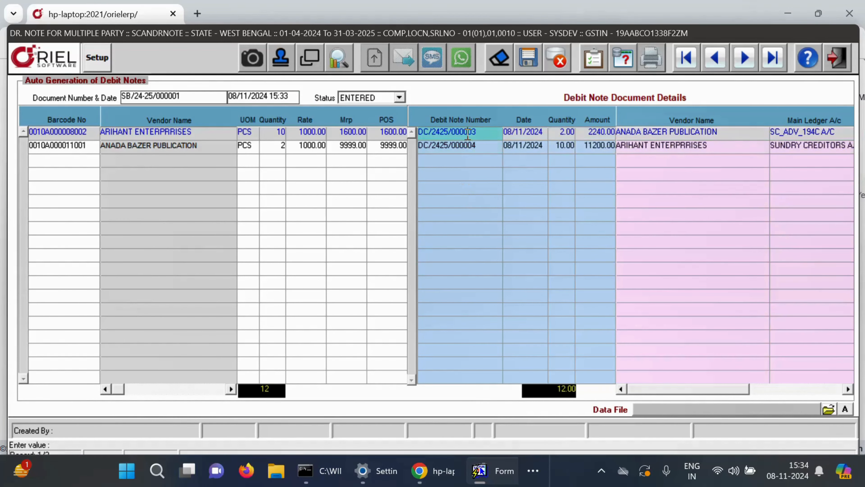